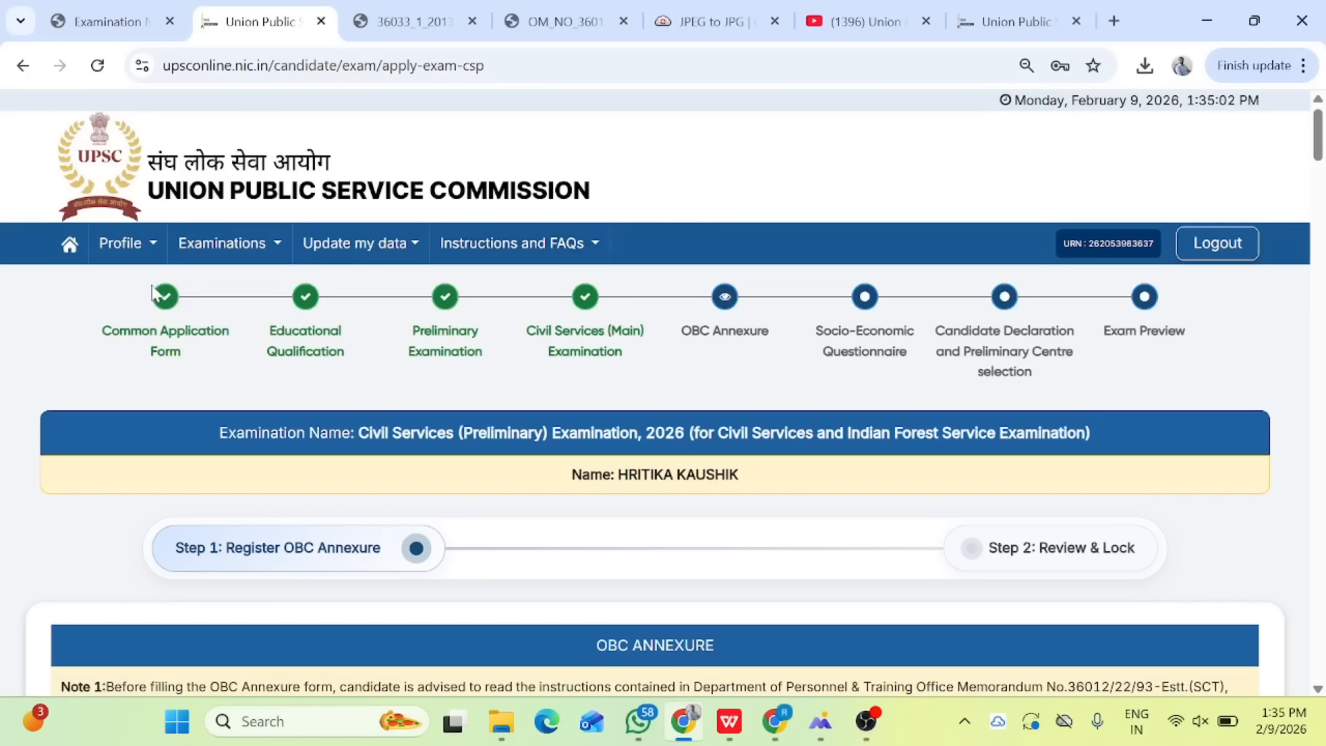
Highlight the 1993 and 2013 office memorandum references in Note 1 of the OBC Annexure
scroll(152, 292, "down", 2)
scroll(152, 291, "up", 2)
scroll(701, 371, "down", 2)
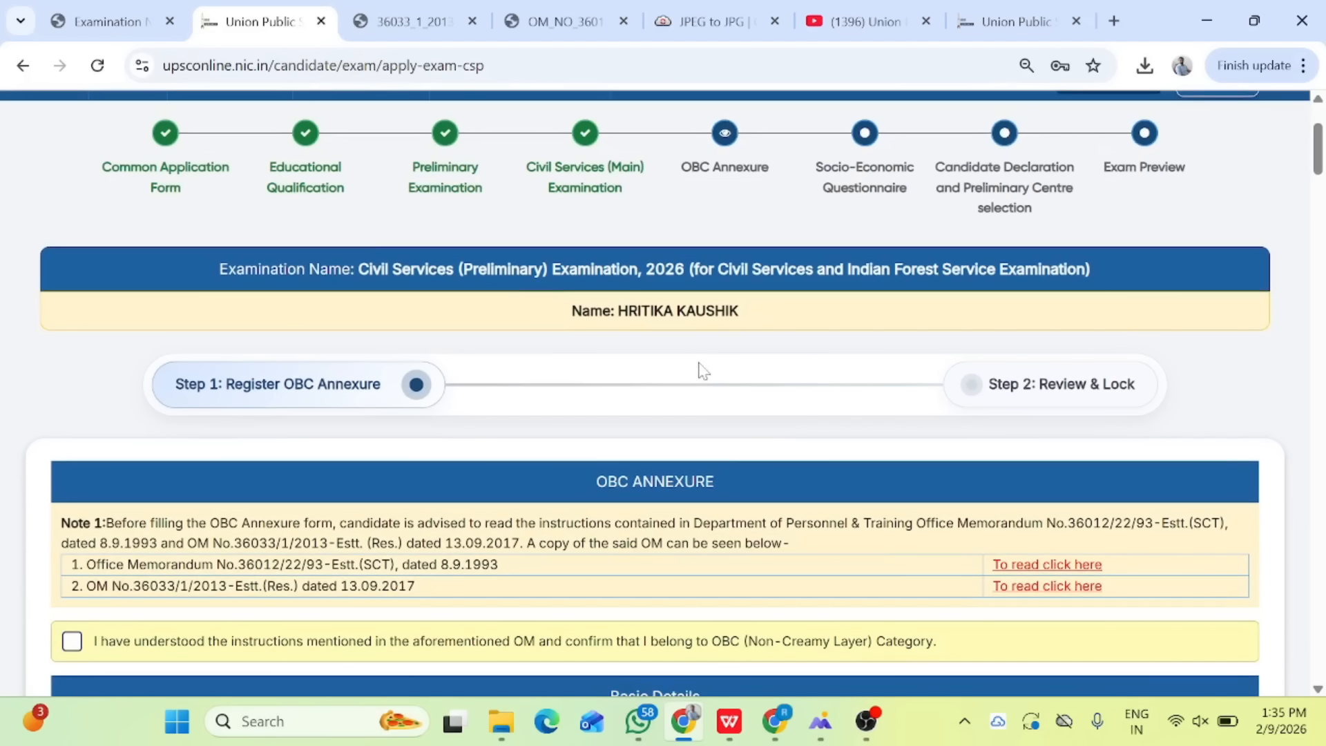
scroll(703, 371, "down", 1)
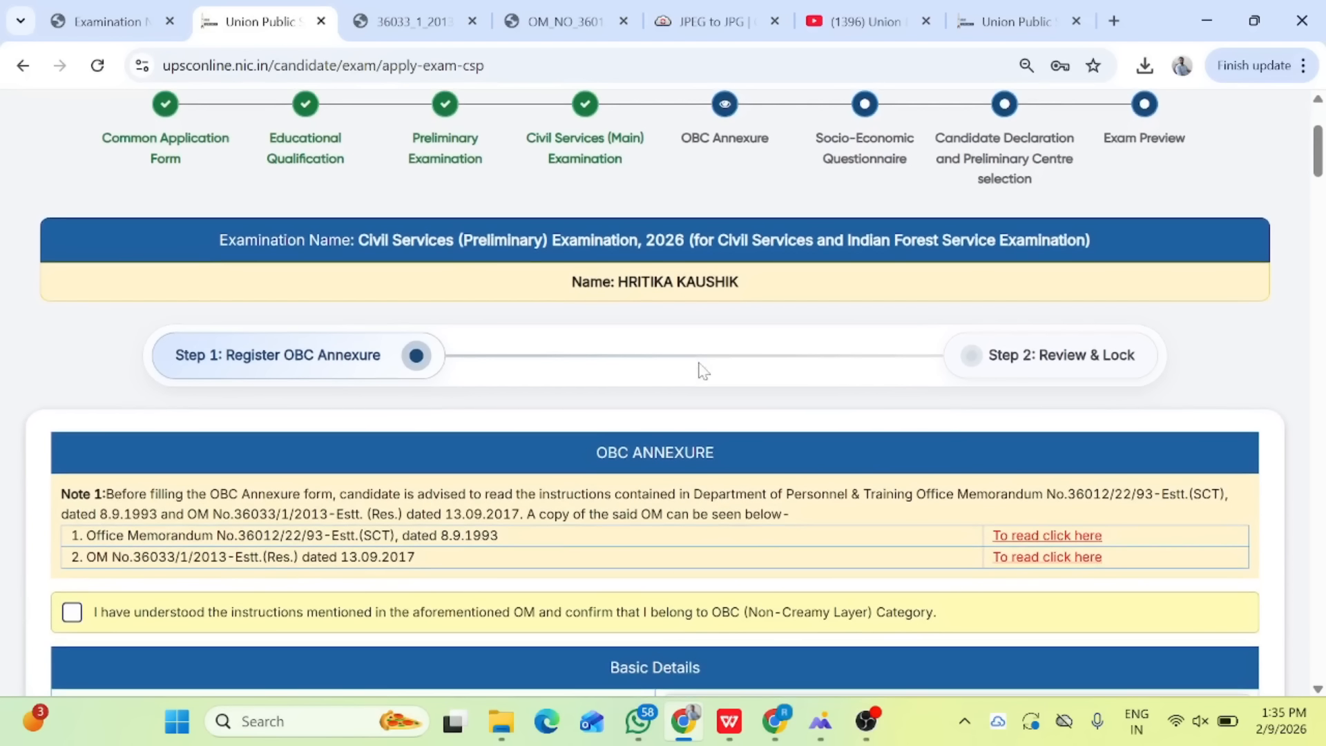
scroll(701, 193, "up", 3)
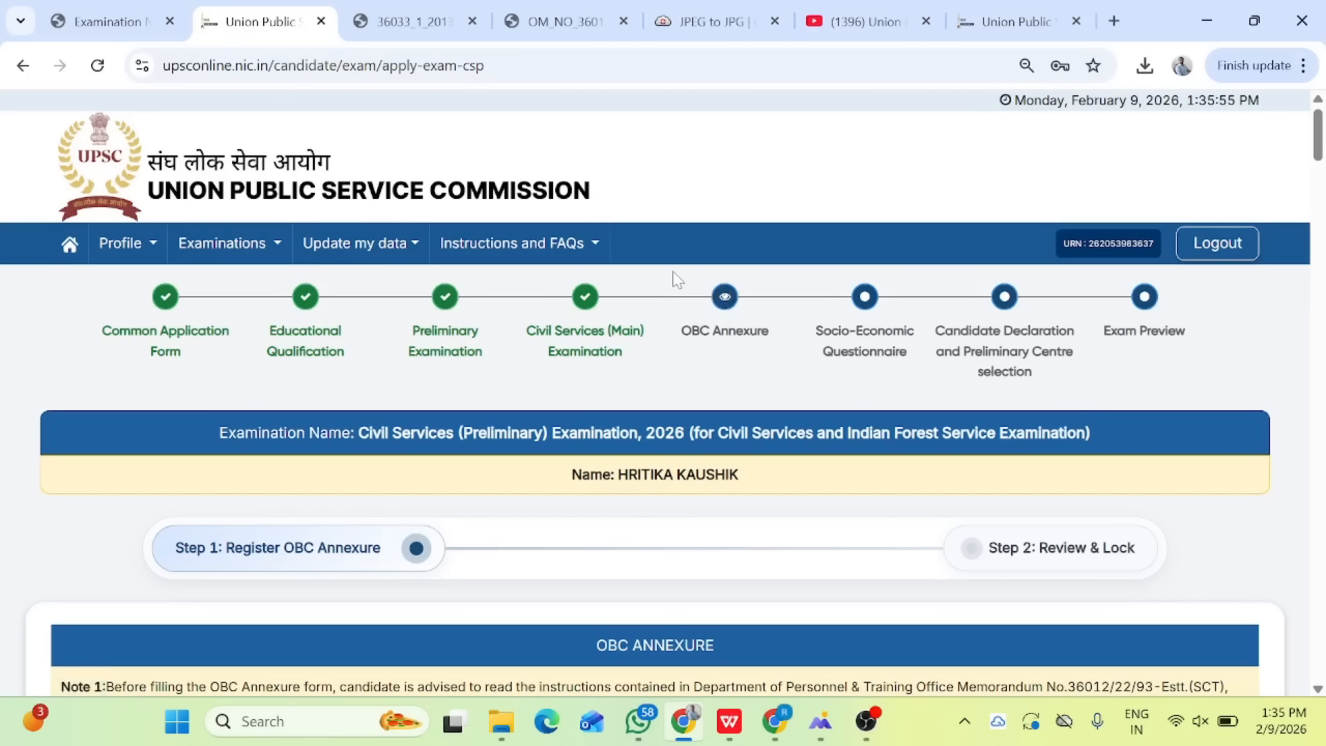
left_click_drag(680, 328, 778, 370)
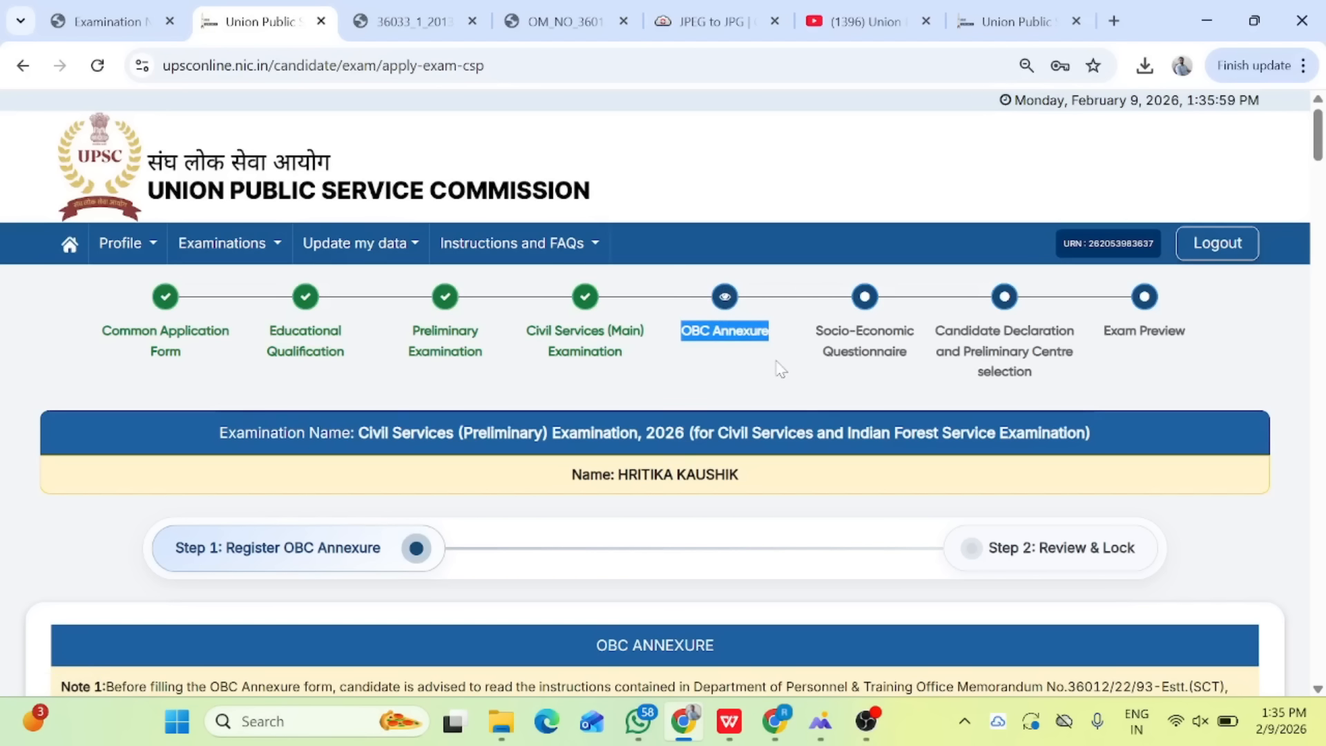
scroll(779, 369, "down", 7)
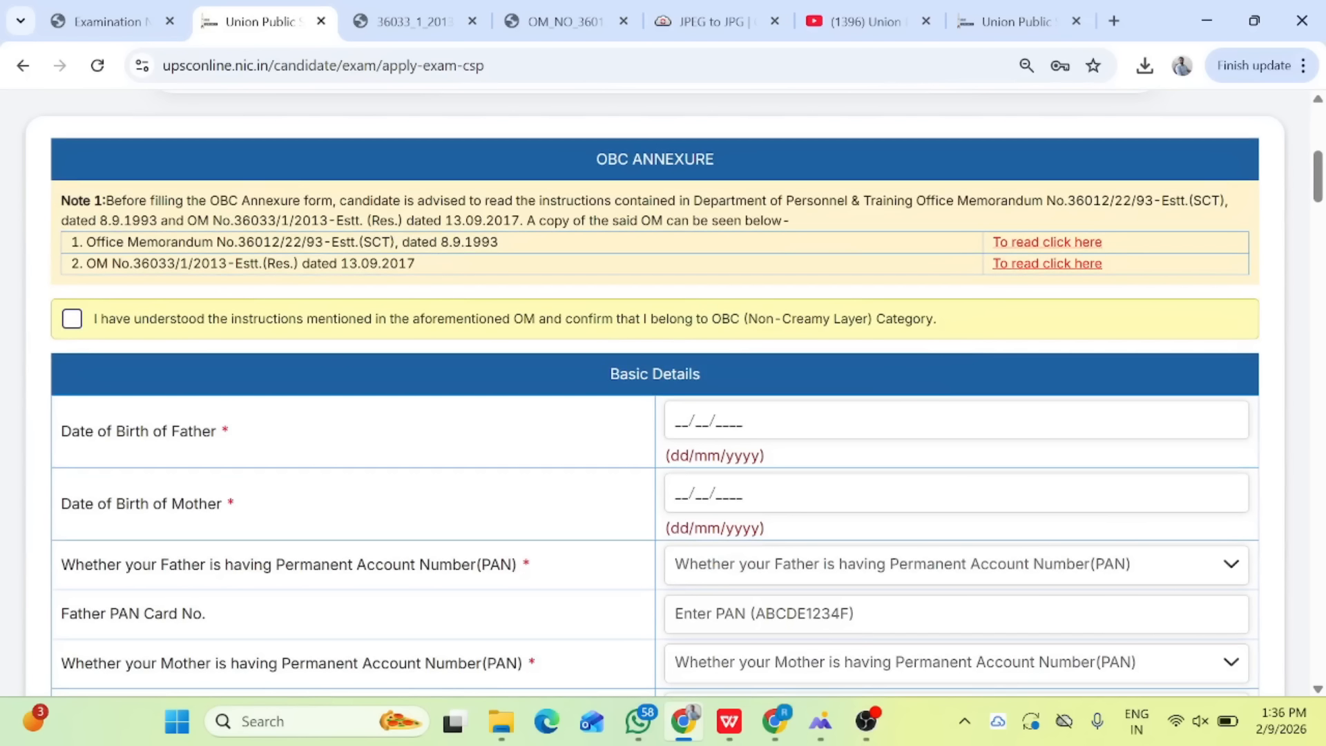
left_click_drag(86, 242, 481, 243)
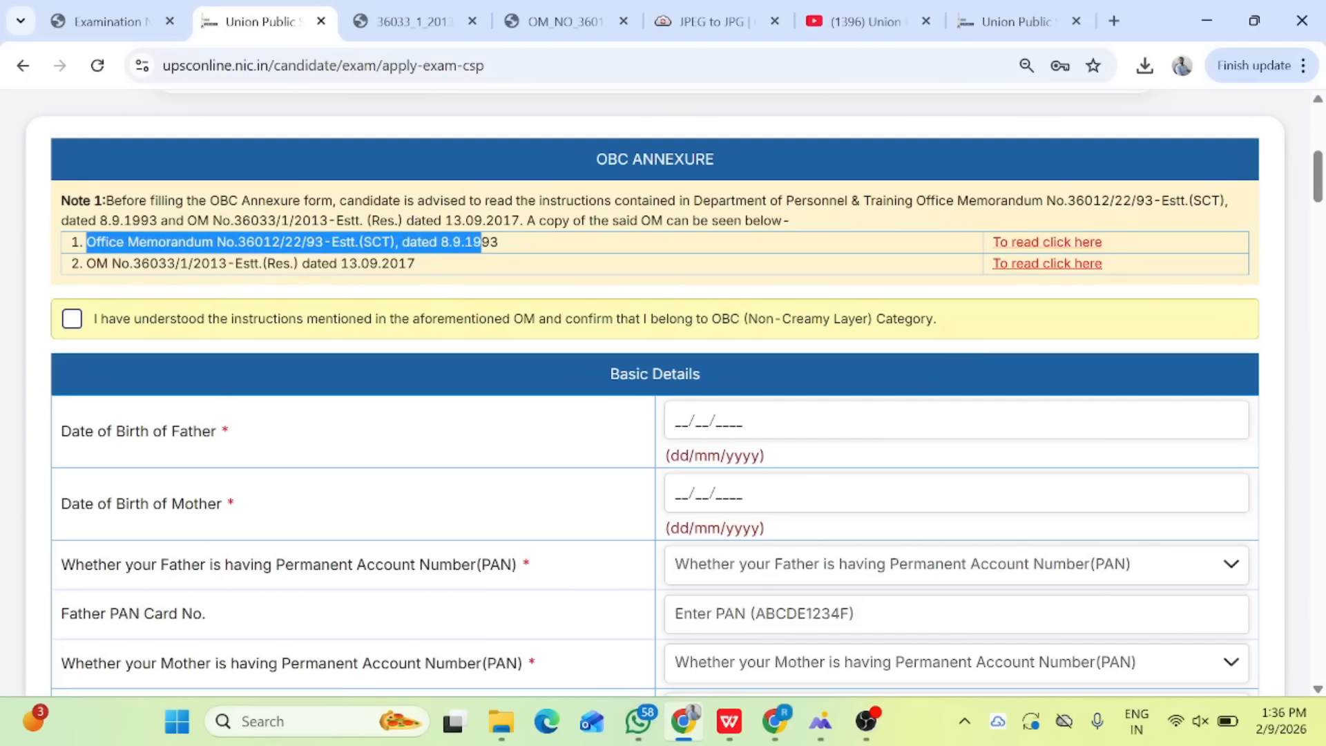
left_click_drag(80, 263, 446, 272)
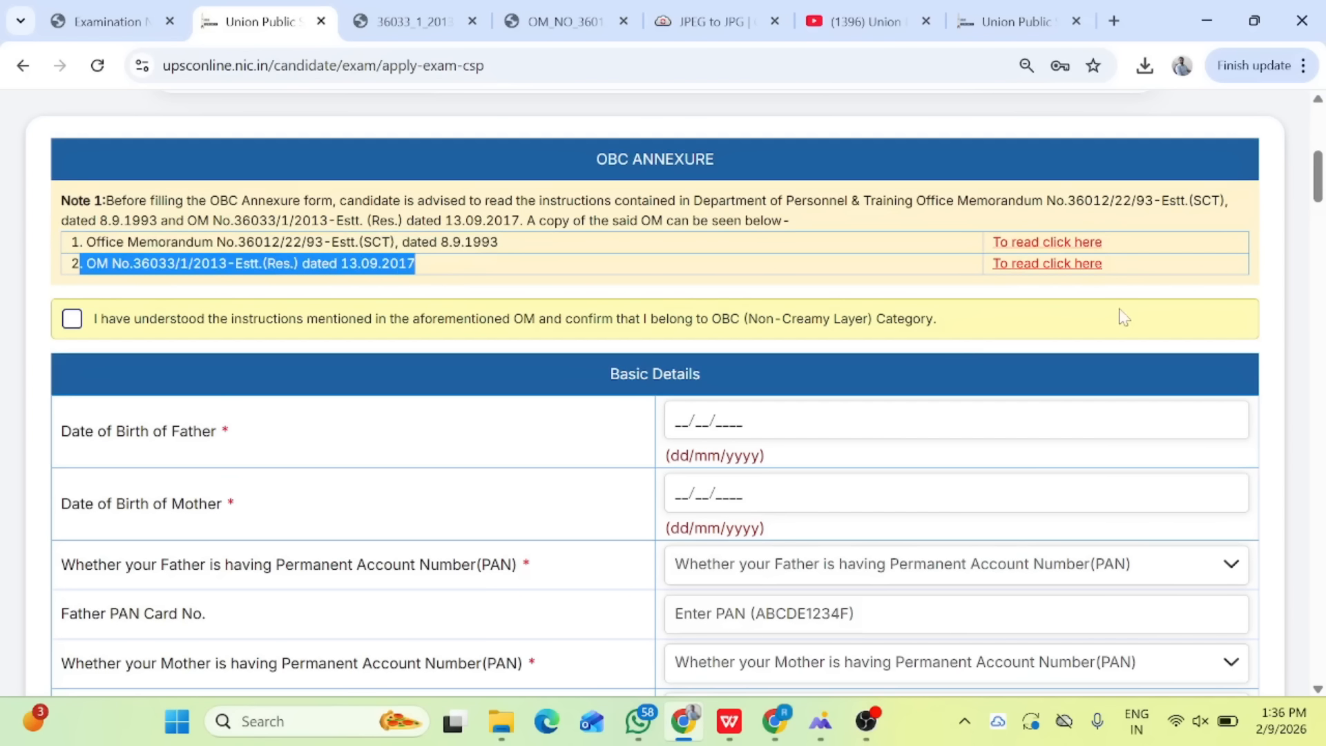
Read the 2013 office memorandum, highlighting the ₹ 6 lakh limit in paragraph 2
left_click(431, 25)
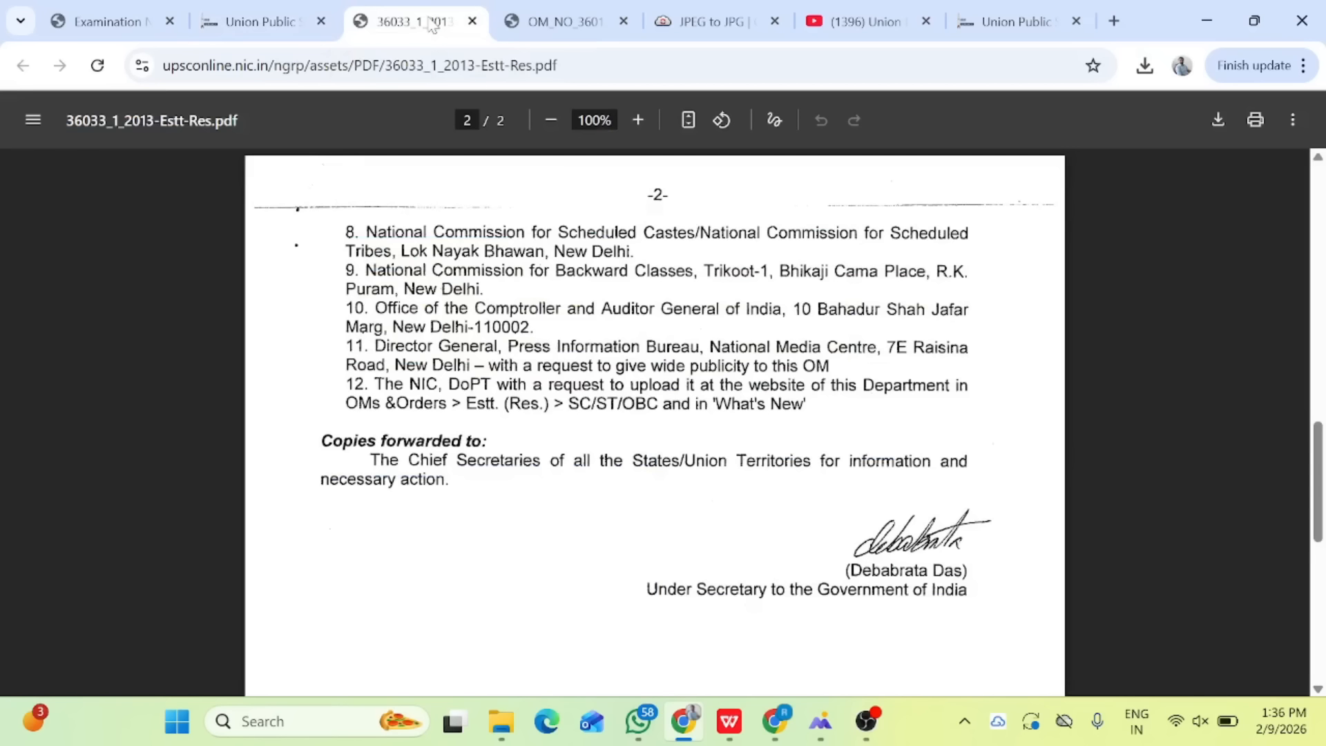
scroll(655, 421, "up", 15)
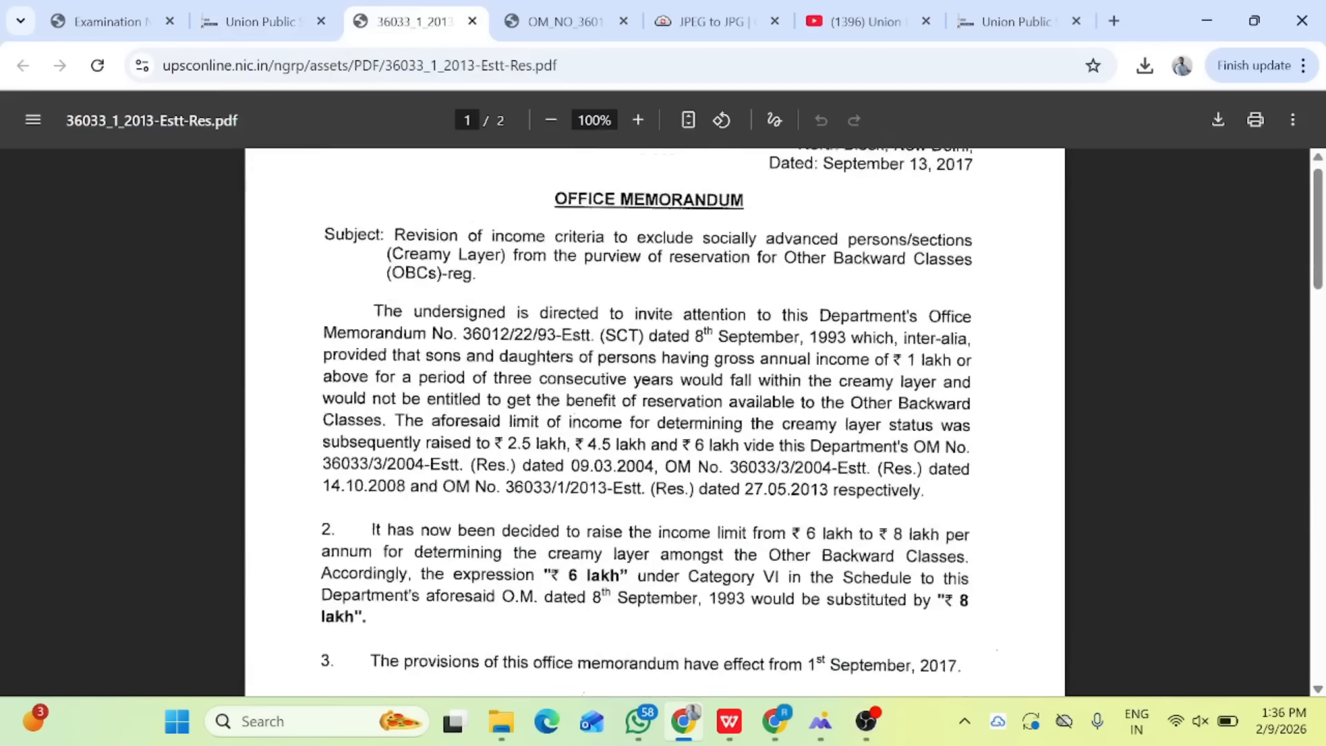
scroll(654, 421, "down", 1)
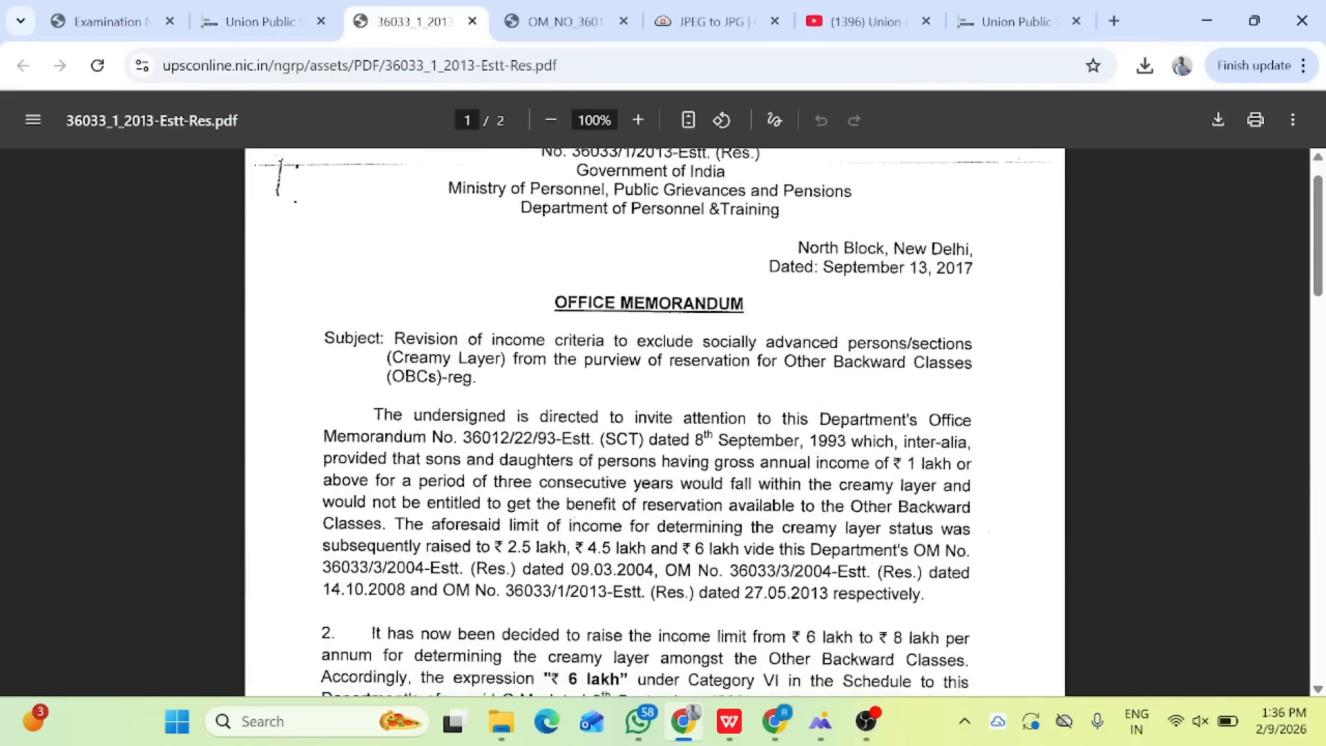
scroll(655, 422, "down", 4)
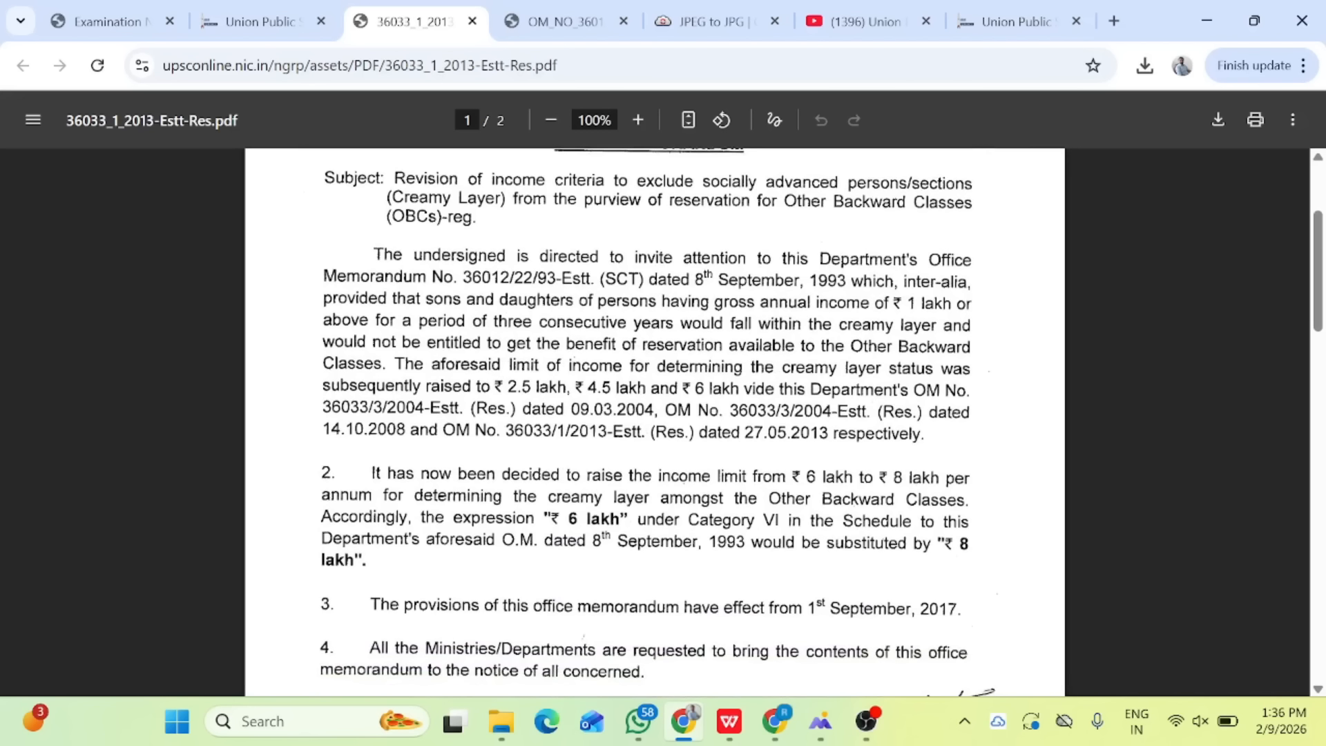
left_click_drag(545, 519, 627, 519)
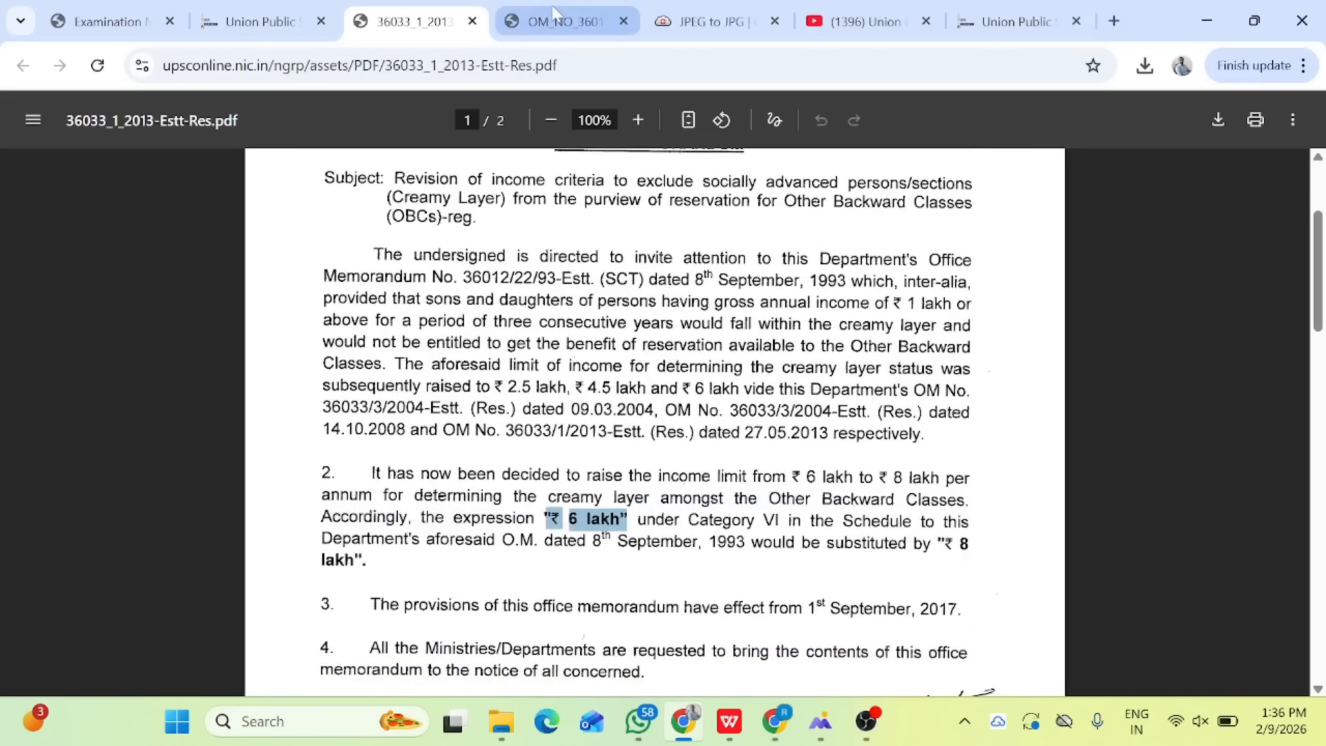
Read the 1993 memorandum's reservation provisions (a)–(e), then return to the OBC Annexure form
left_click(550, 15)
scroll(655, 421, "up", 5)
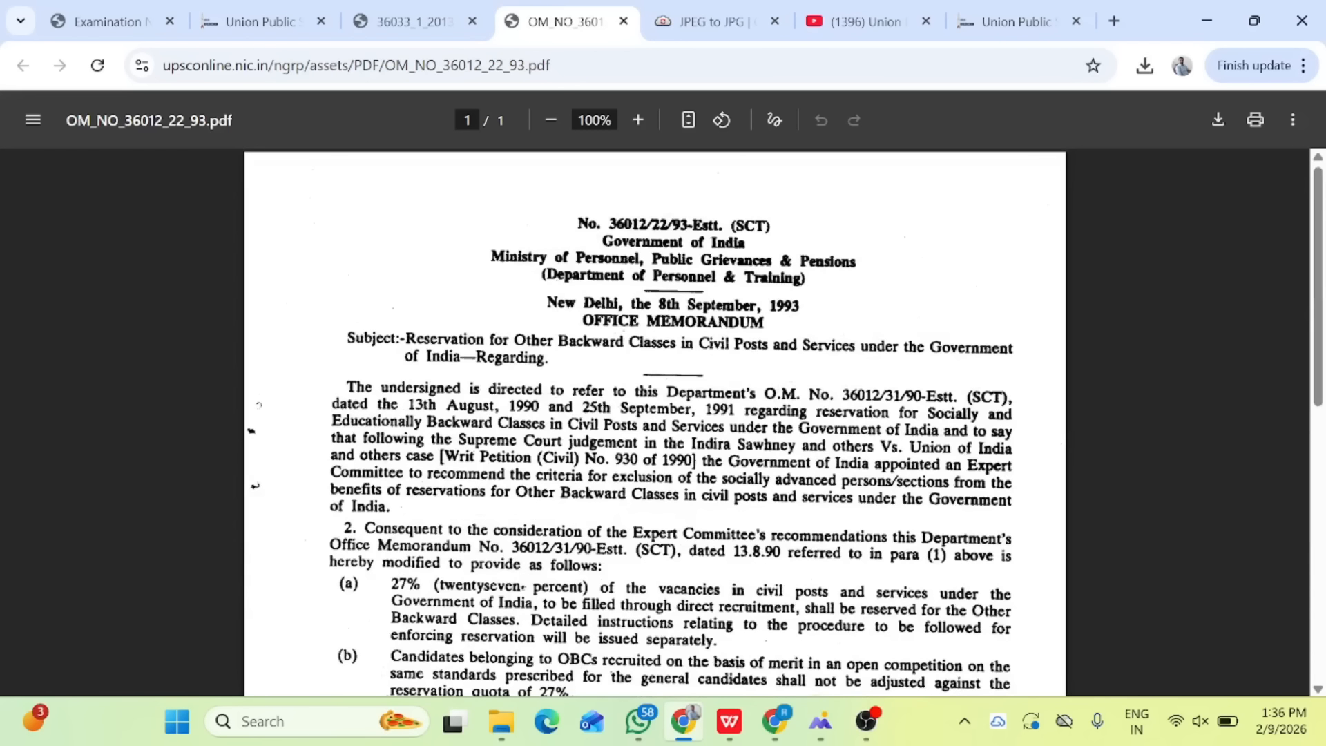
scroll(654, 421, "down", 1)
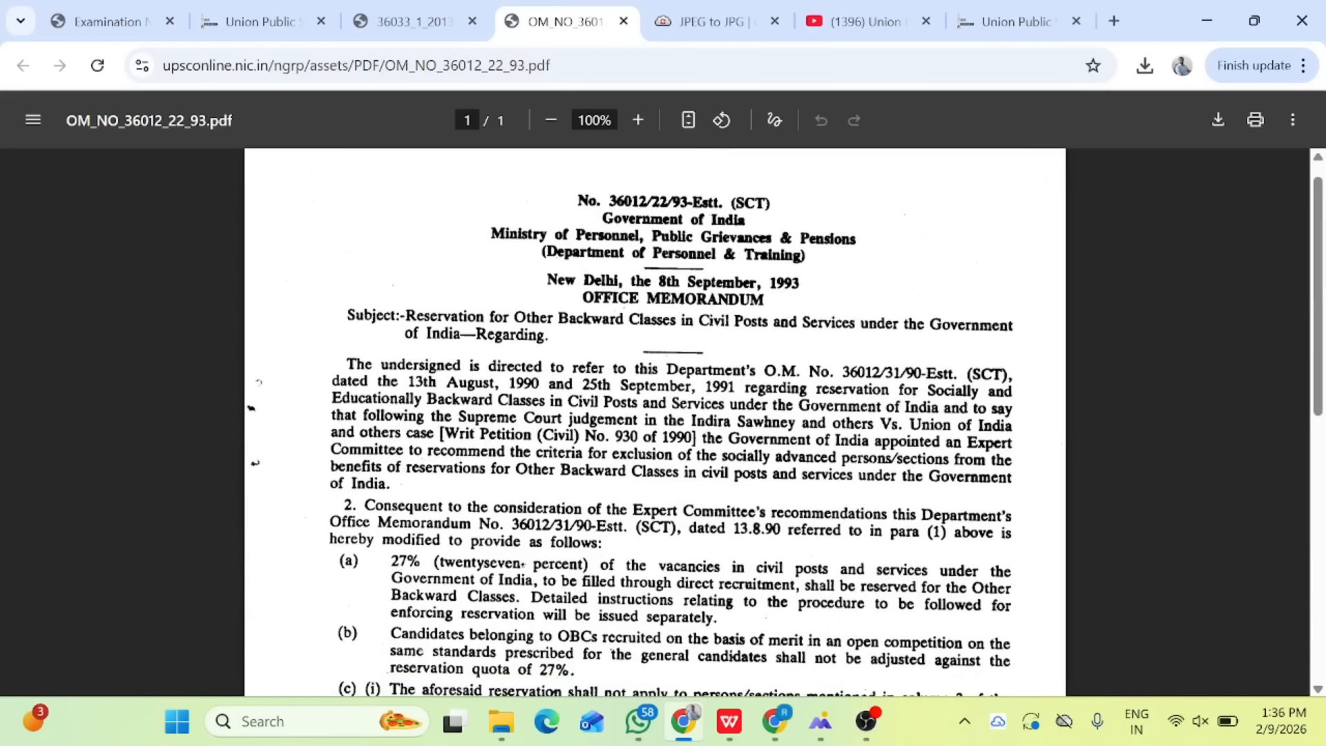
scroll(655, 421, "down", 5)
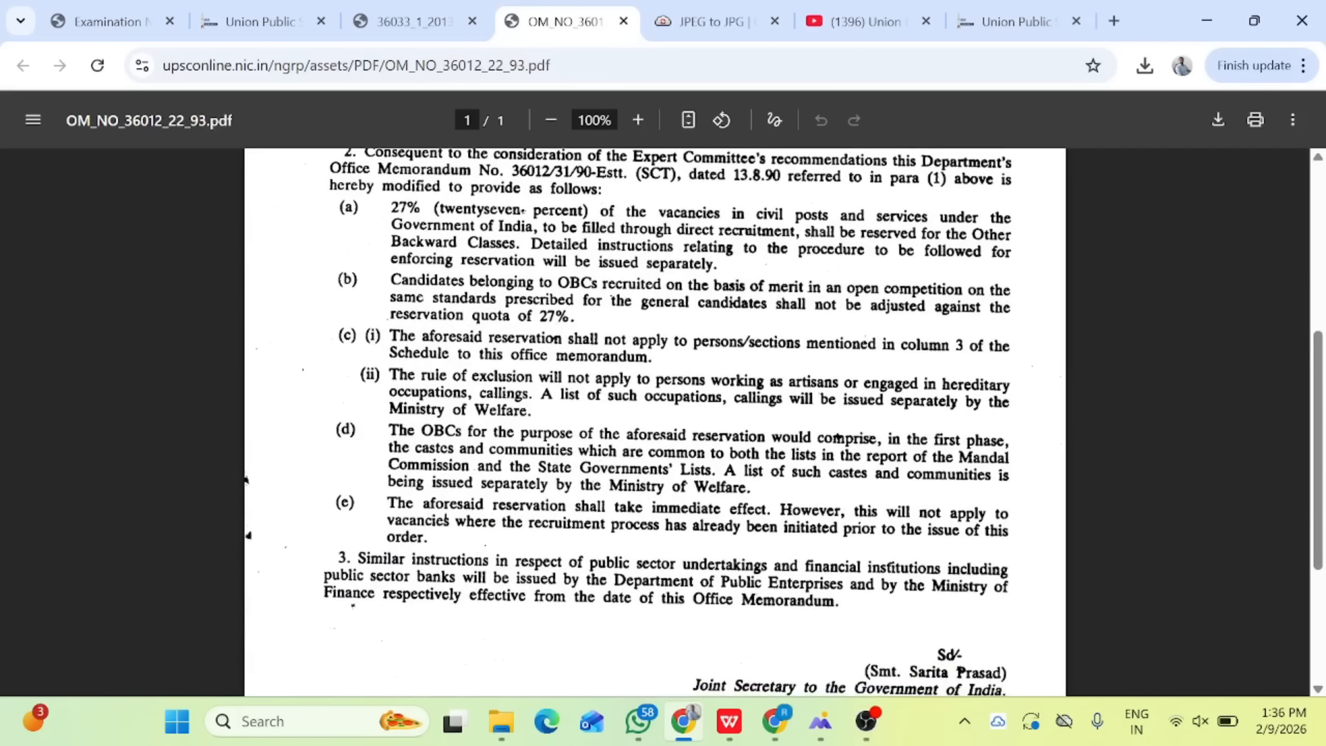
left_click_drag(600, 212, 449, 523)
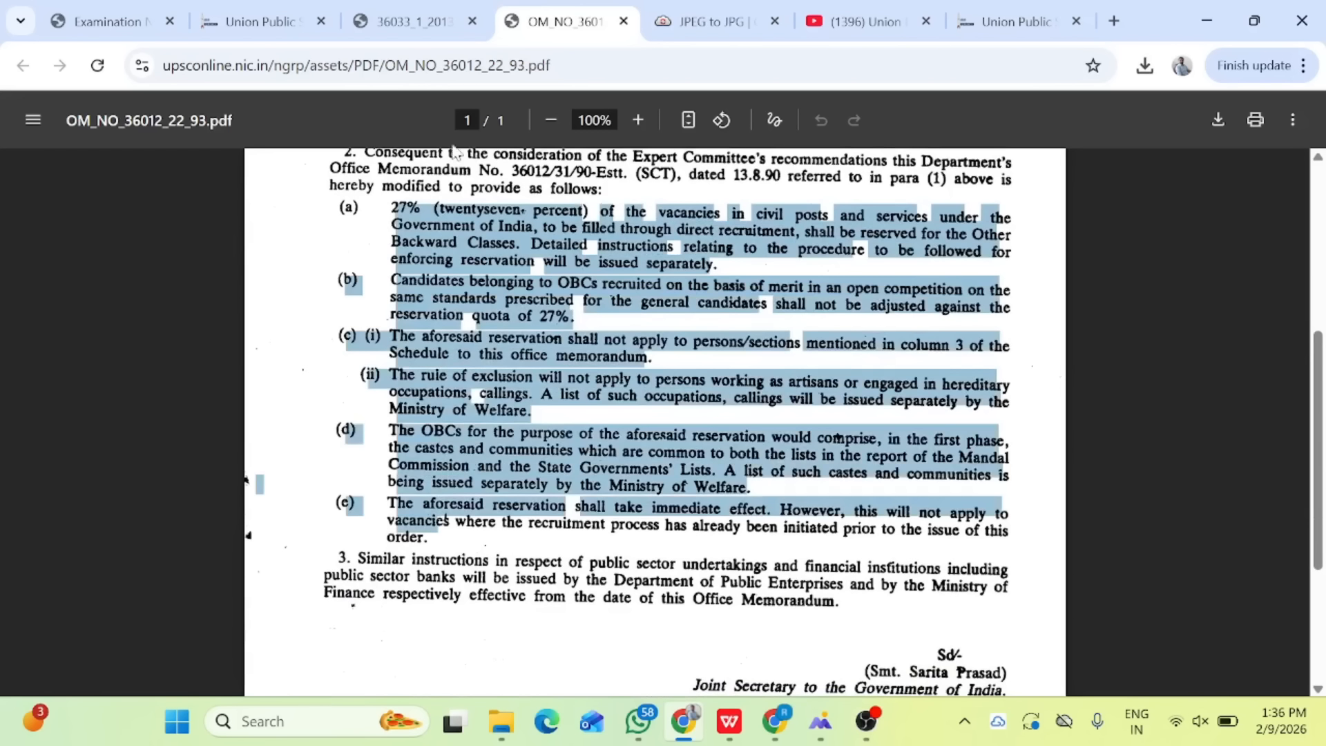
left_click(240, 4)
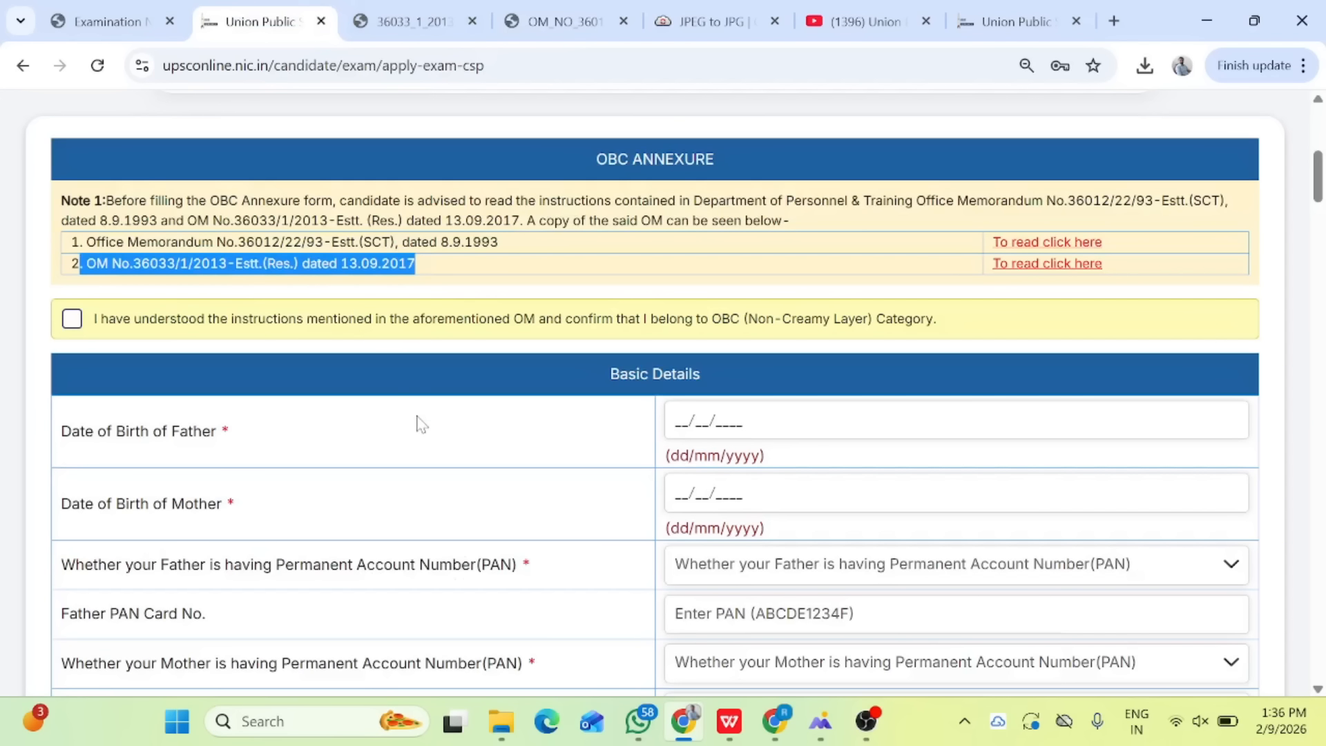
Review the OBC Annexure heading and trial the OBC declaration checkbox, leaving it unticked
scroll(422, 424, "up", 4)
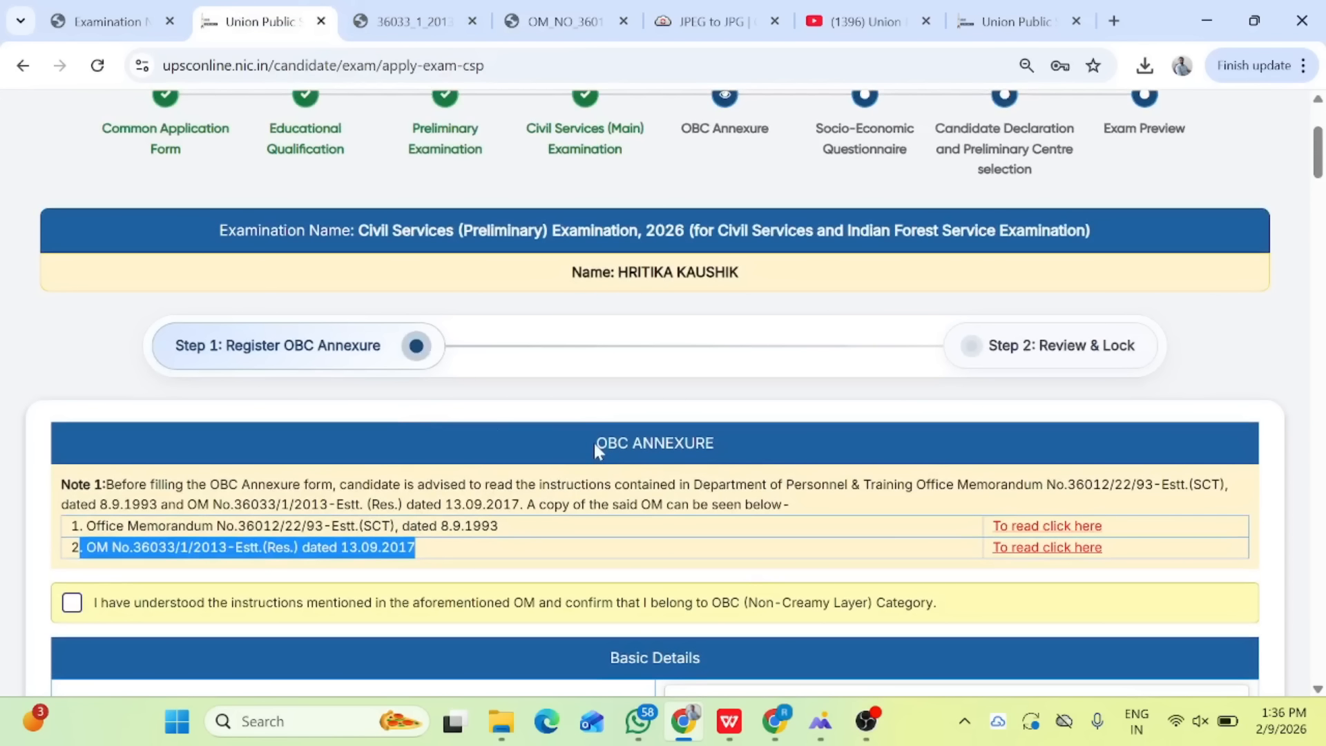
left_click_drag(594, 442, 760, 433)
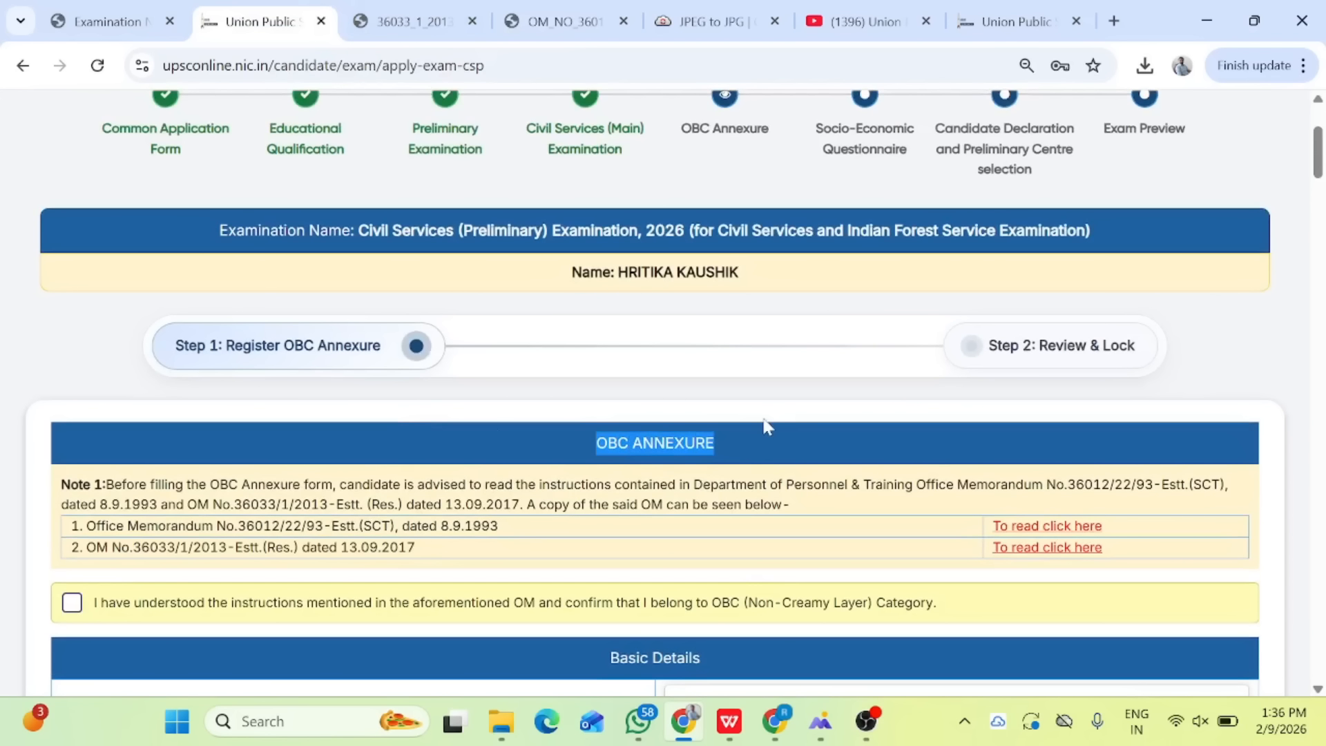
left_click(765, 427)
scroll(765, 427, "down", 3)
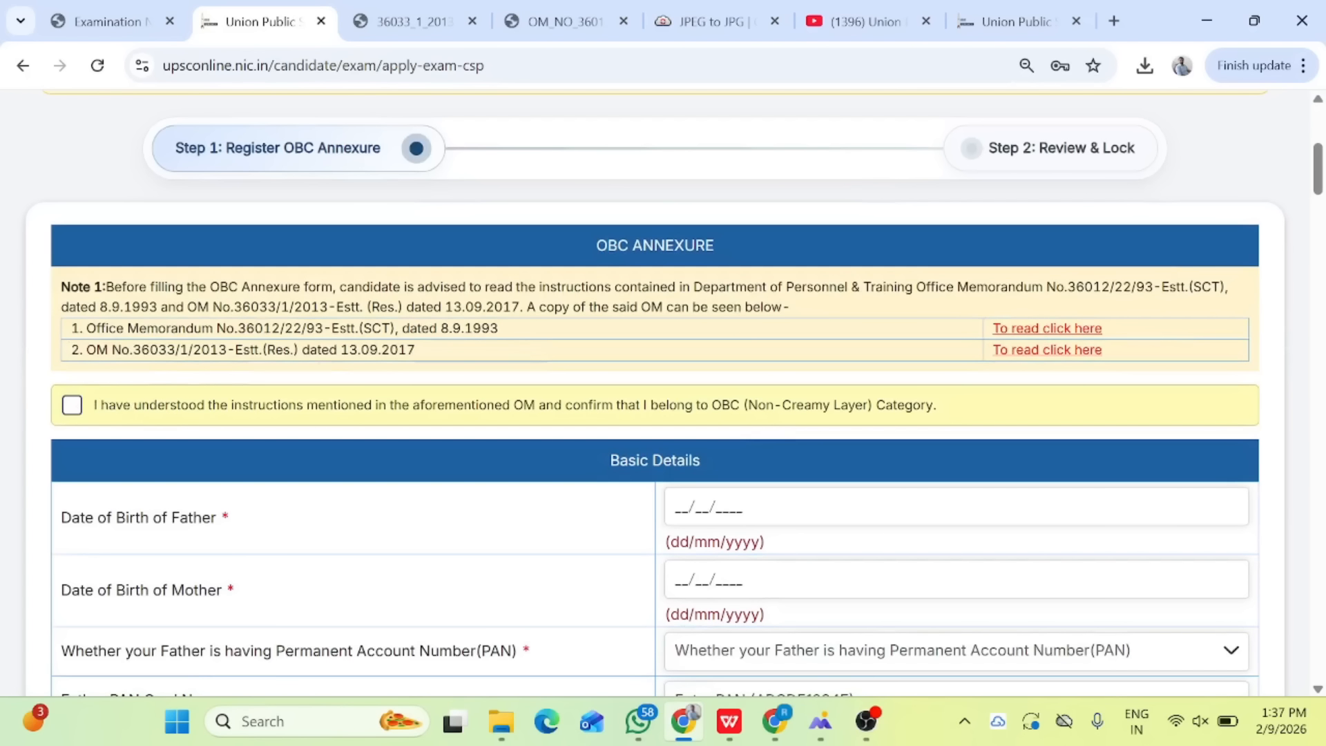
left_click(72, 407)
left_click(925, 409)
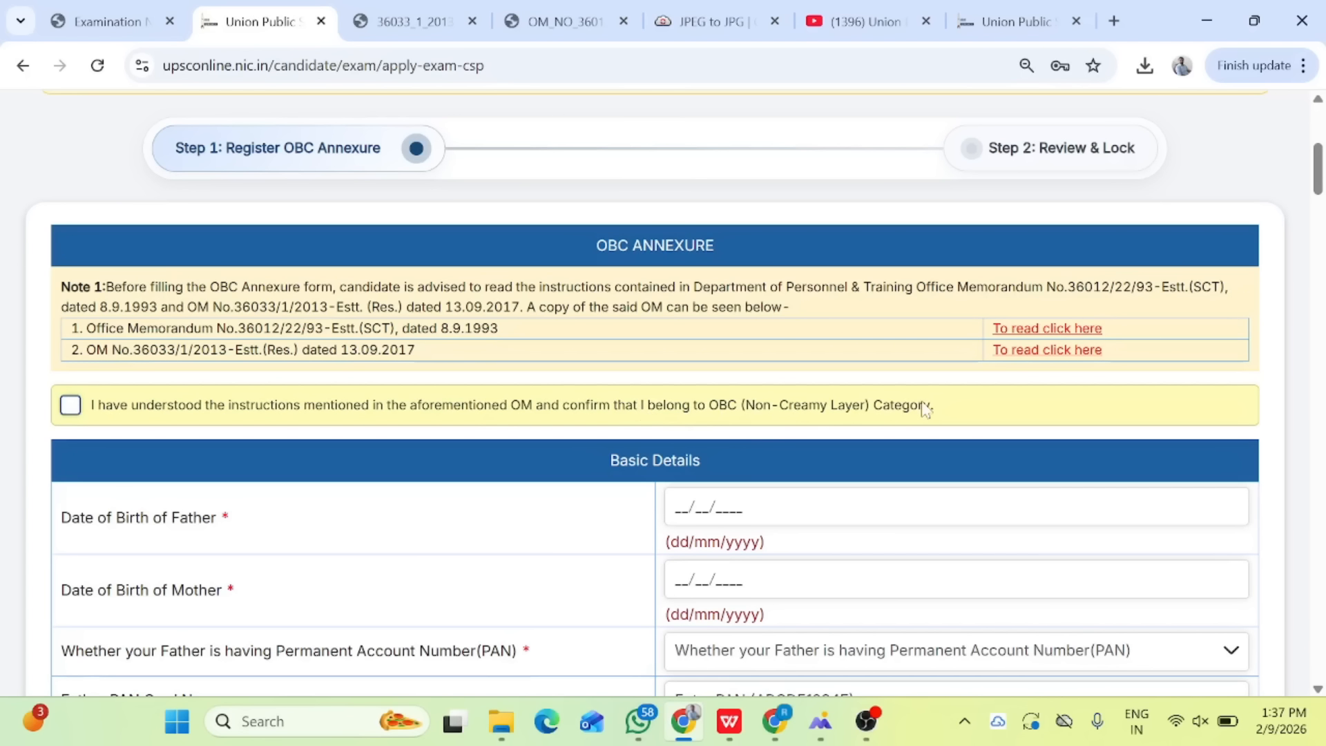
Re-read the Non-Creamy Layer wording and leave the OBC (Non-Creamy Layer) declaration ticked
scroll(925, 409, "down", 2)
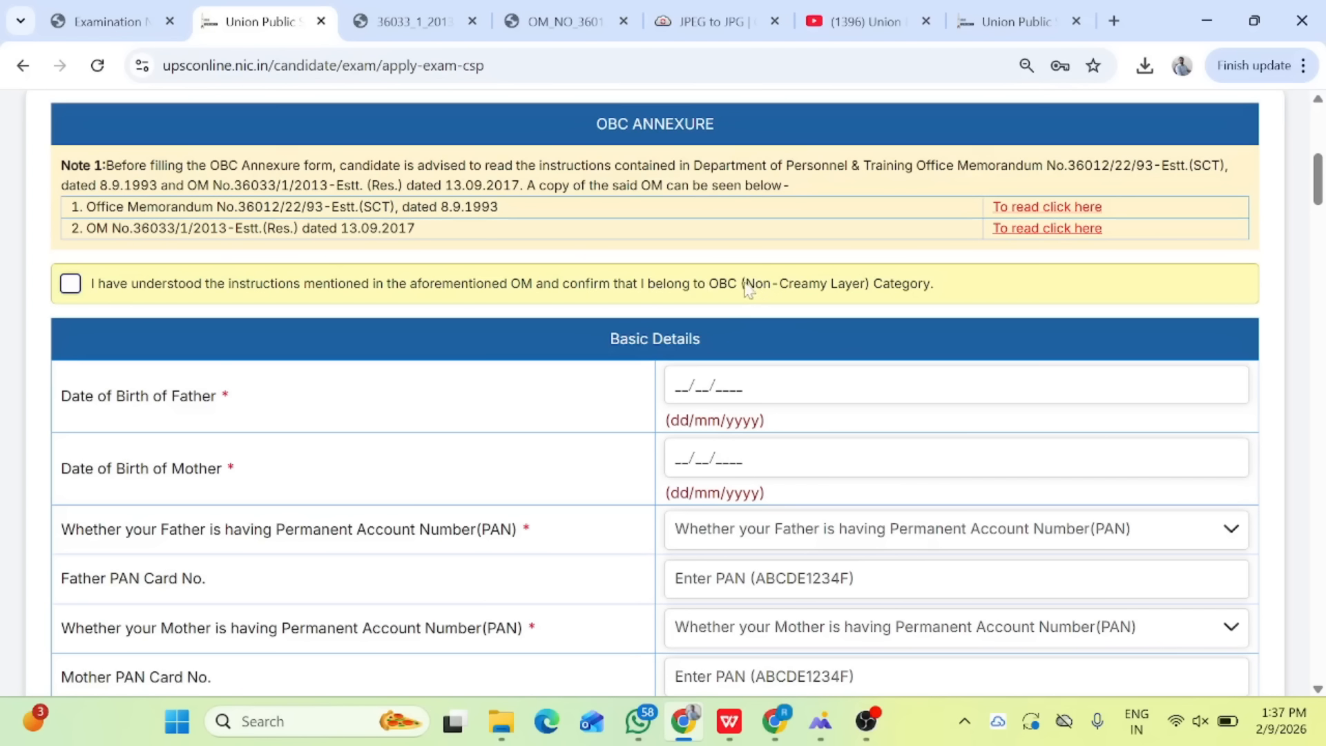
left_click_drag(745, 287, 868, 286)
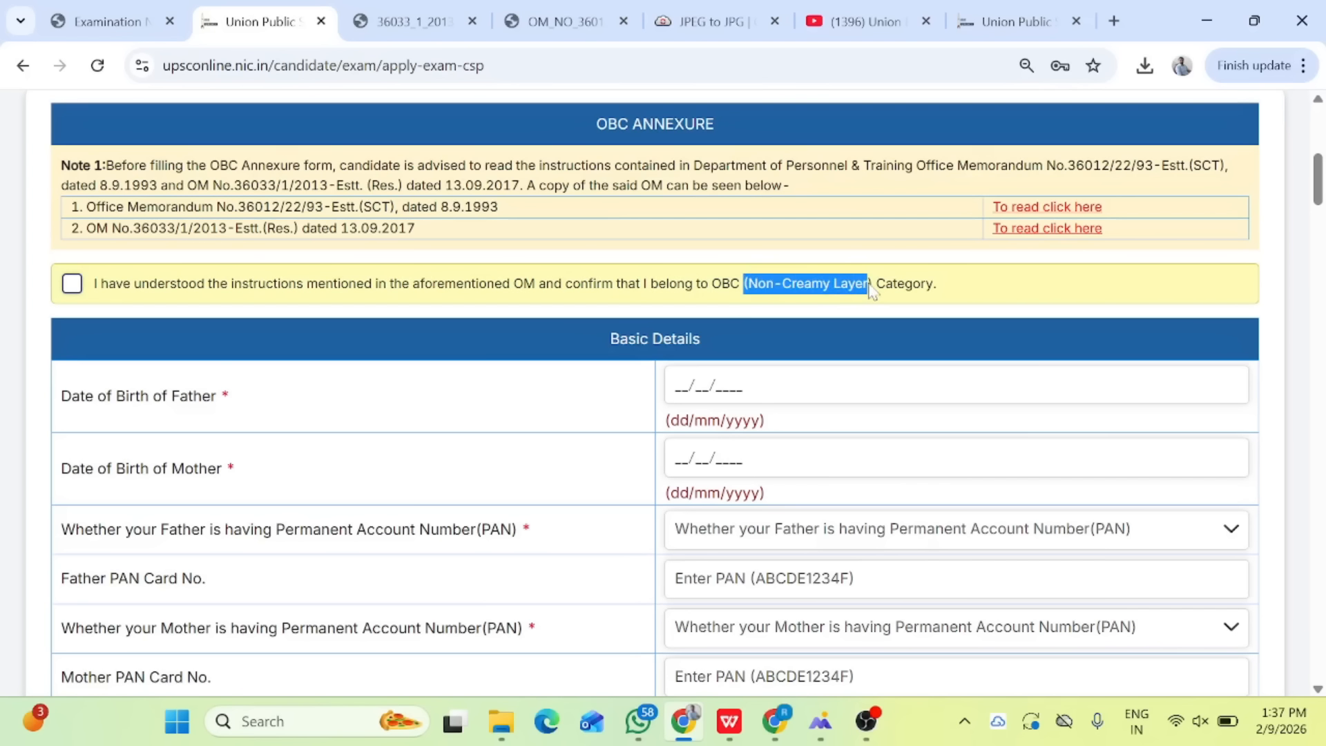
left_click(74, 288)
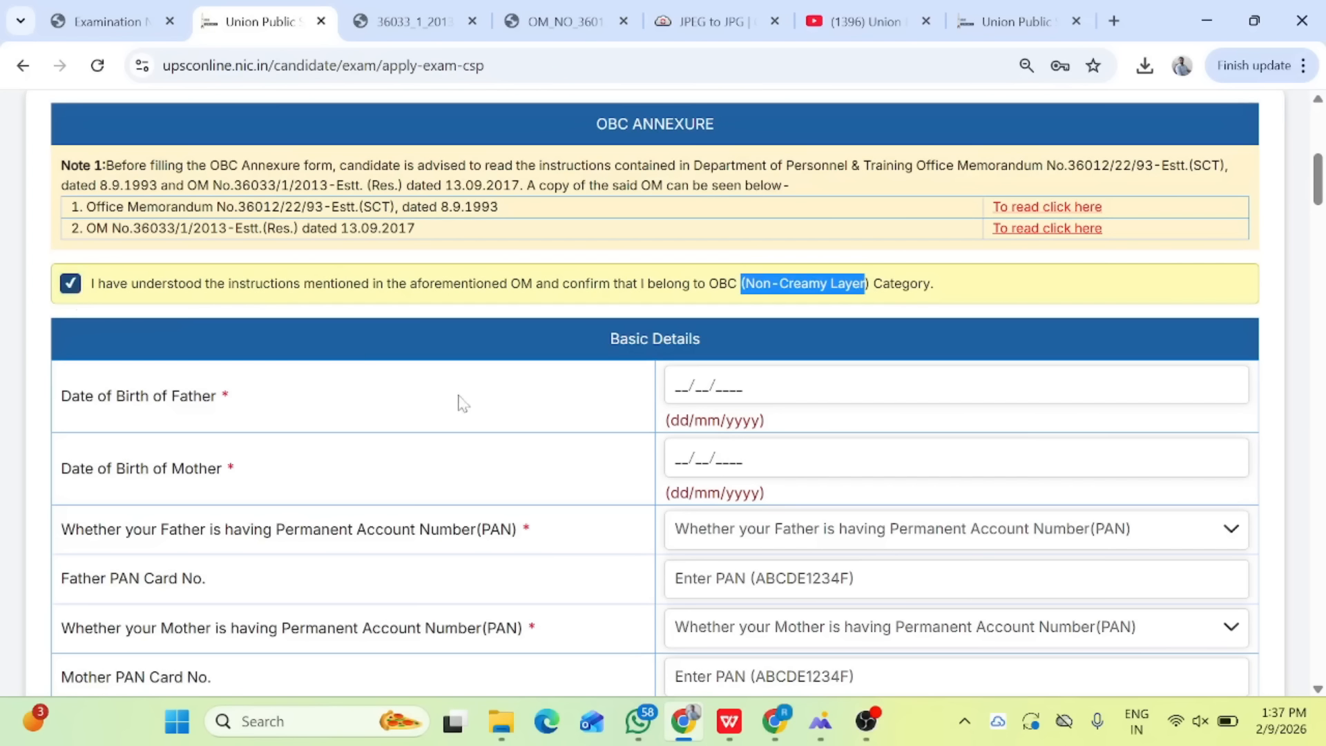
scroll(460, 404, "down", 2)
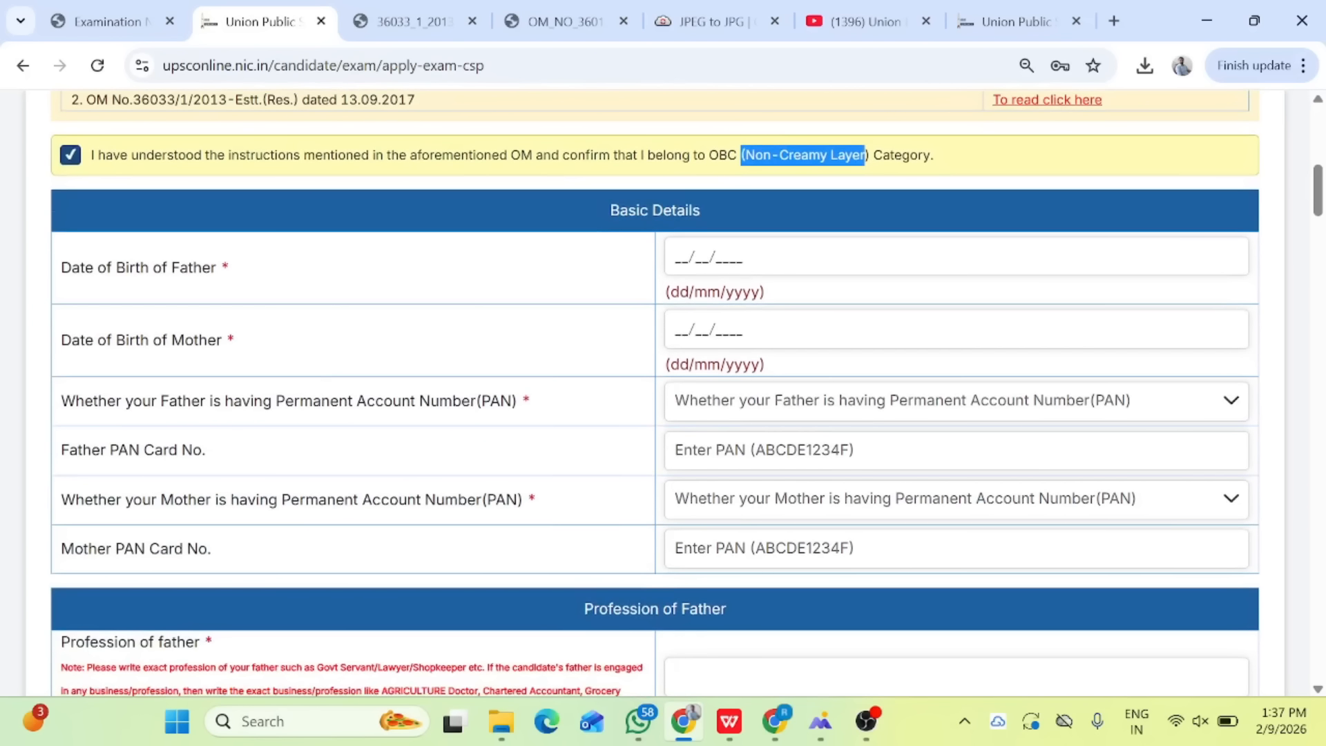
left_click(959, 216)
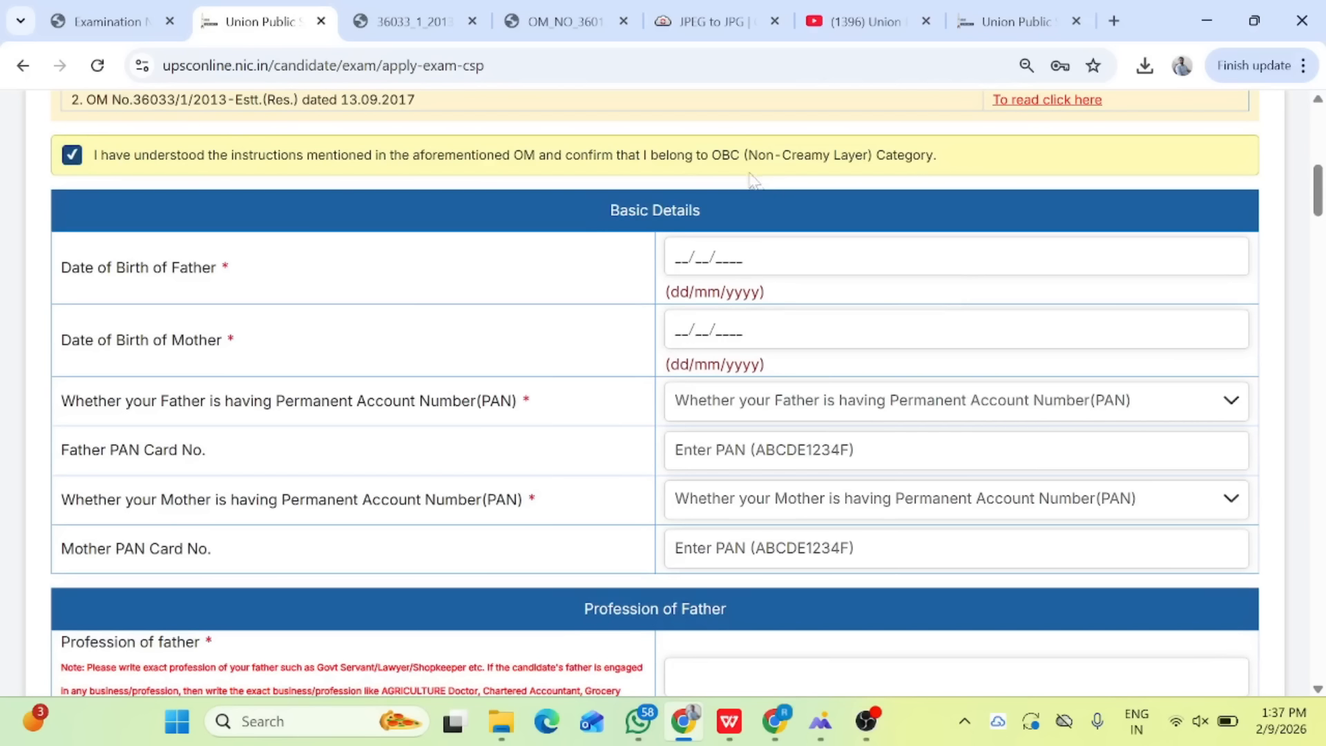
left_click_drag(719, 163, 905, 166)
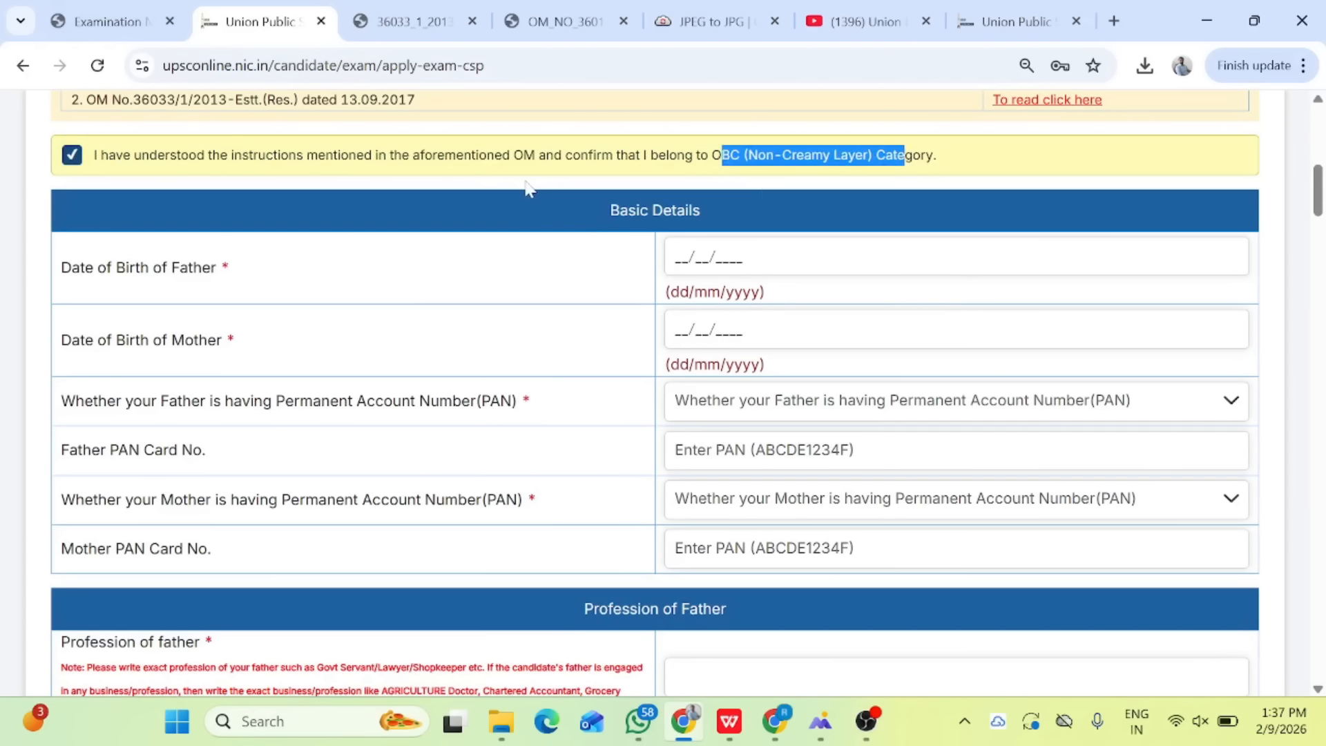
left_click(77, 165)
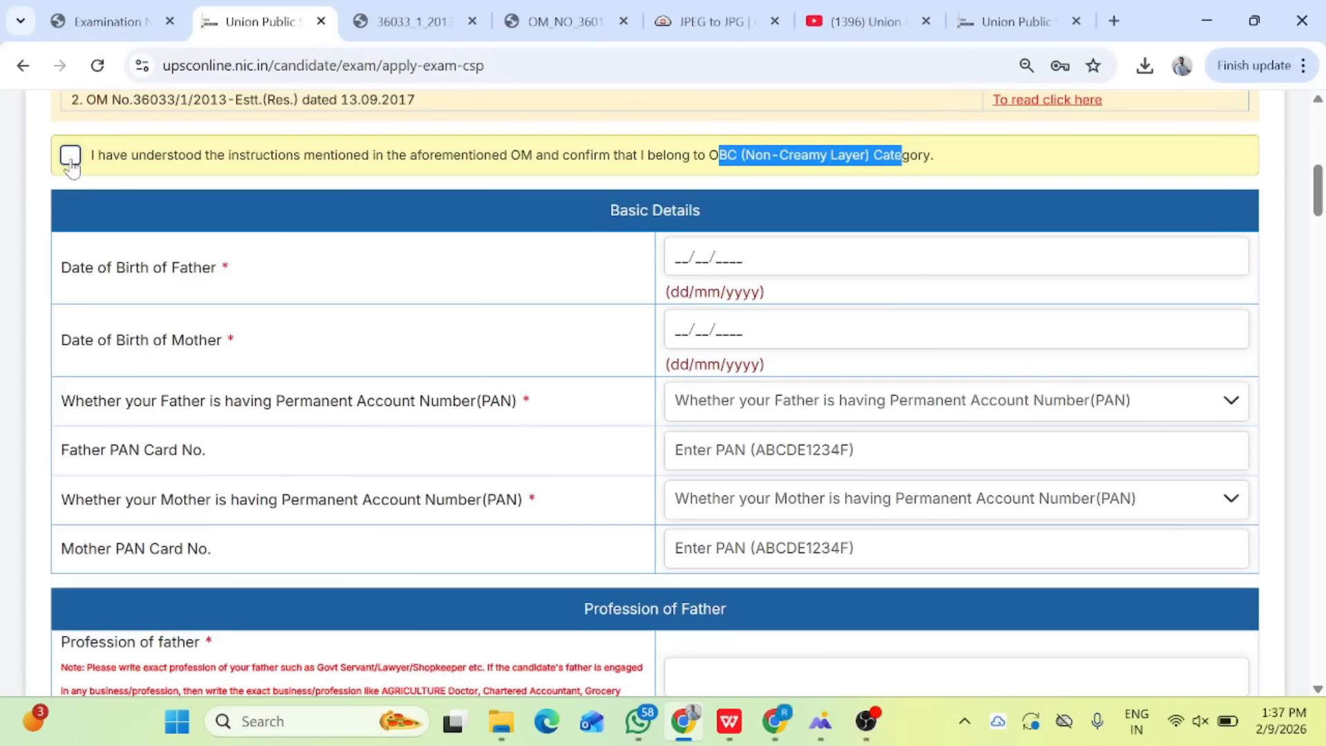
left_click(73, 160)
Enter the father's date of birth 01/01/1975 and the mother's 01/11/1978
left_click(676, 257)
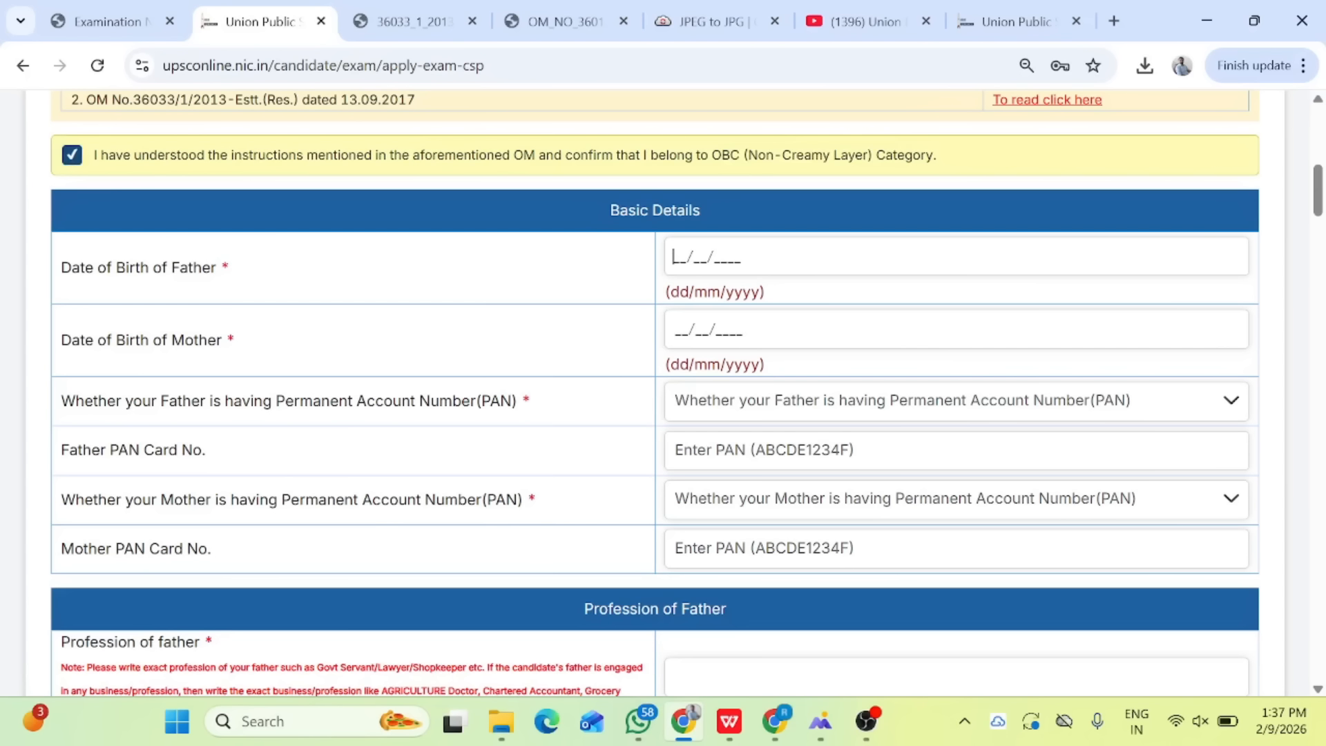
type("01/01/1975")
left_click(680, 329)
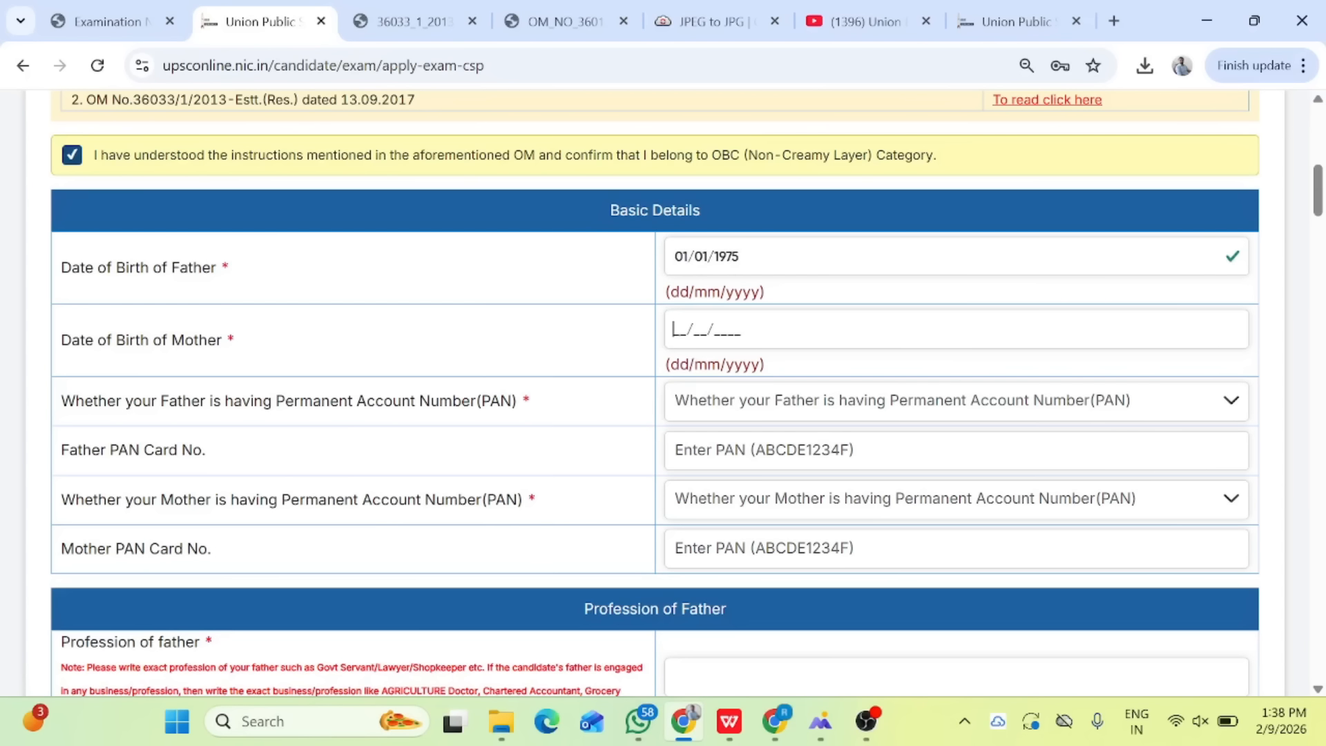
type("01/11/1978")
Set both 'Whether your Father is having PAN' and 'Whether your Mother is having PAN' to No
left_click(728, 399)
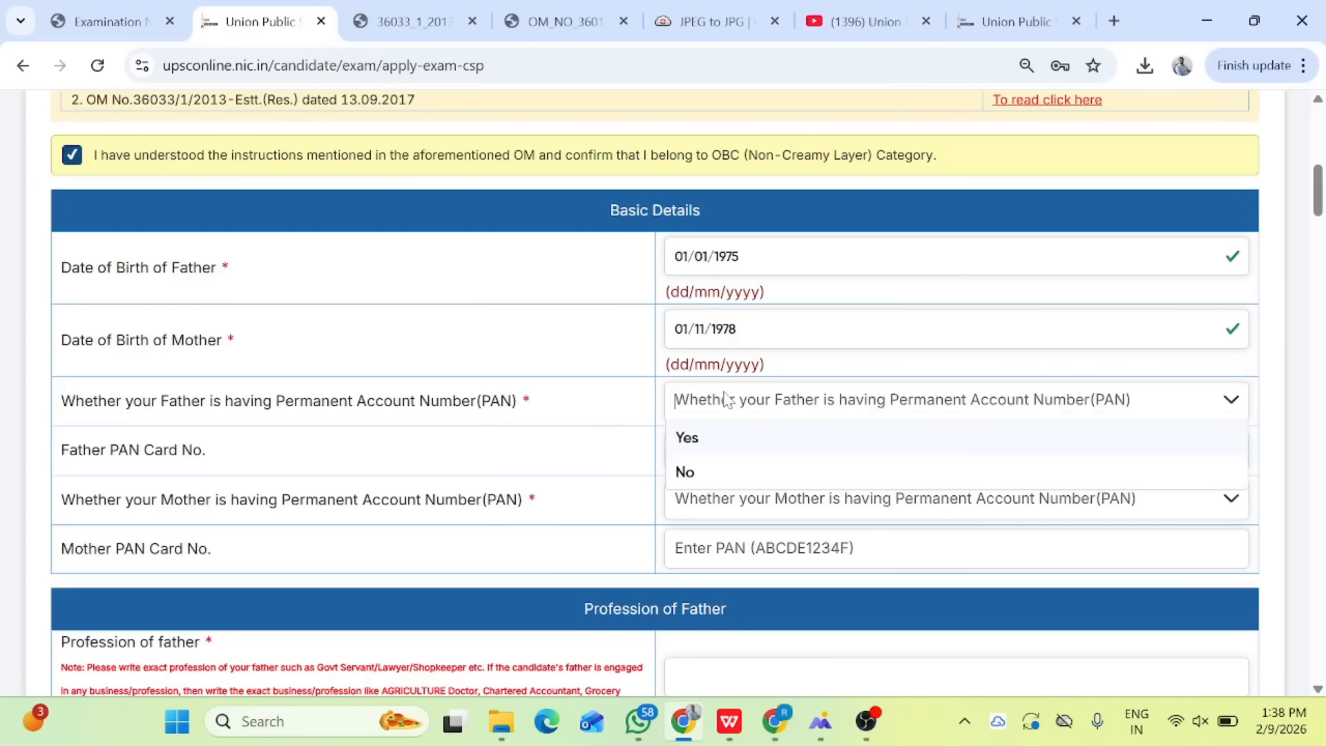
left_click(691, 440)
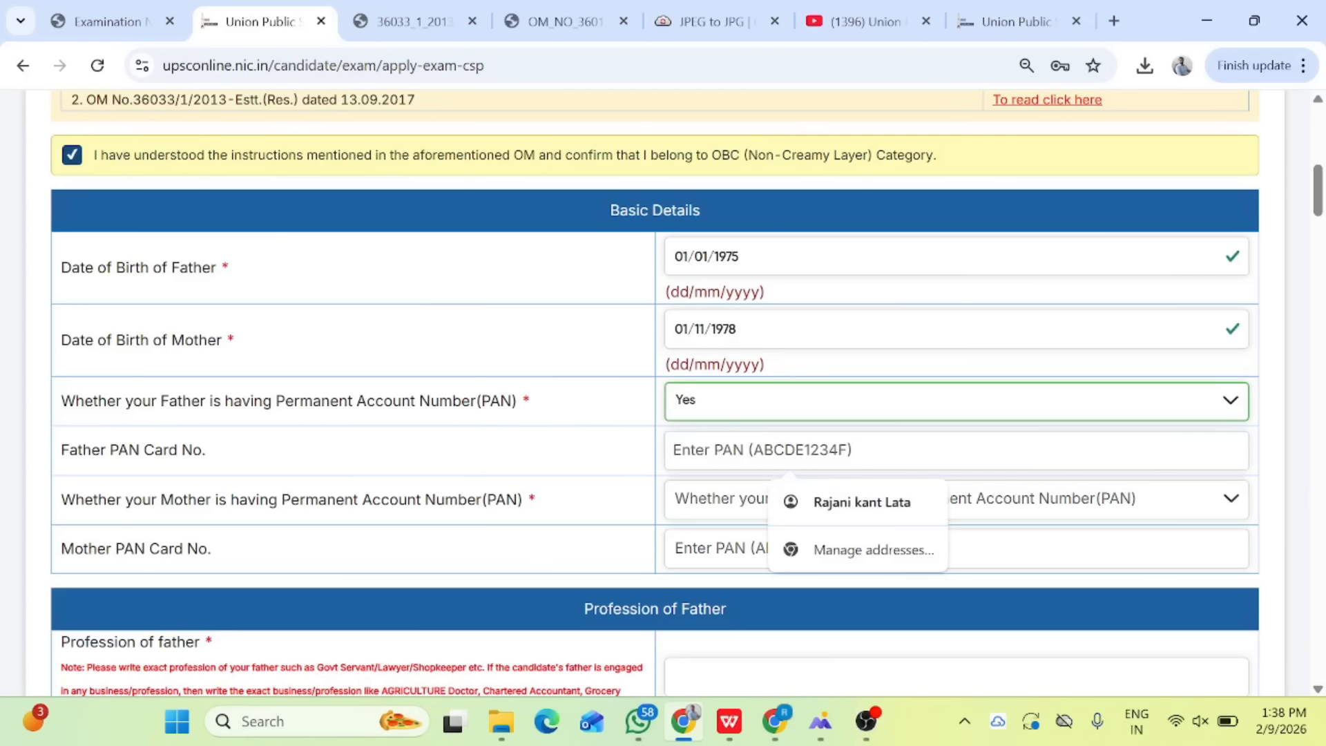
left_click(704, 415)
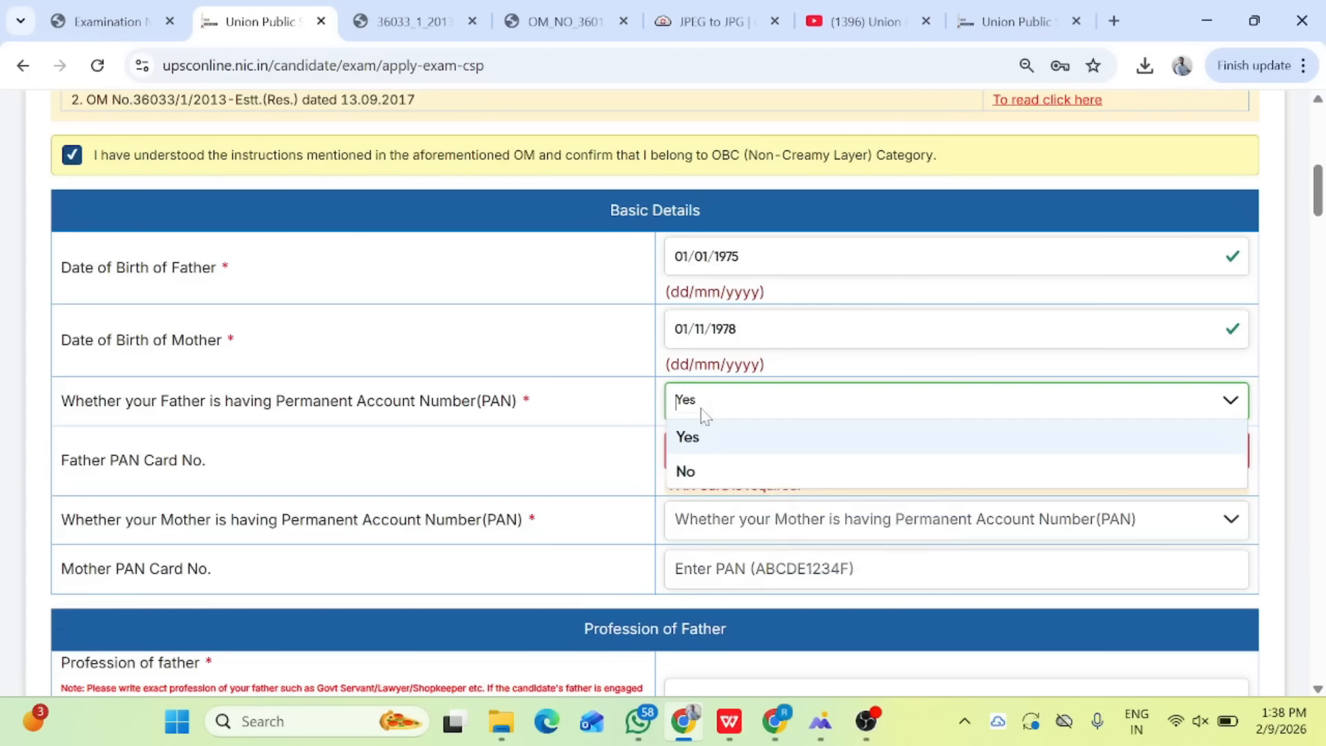
left_click(685, 475)
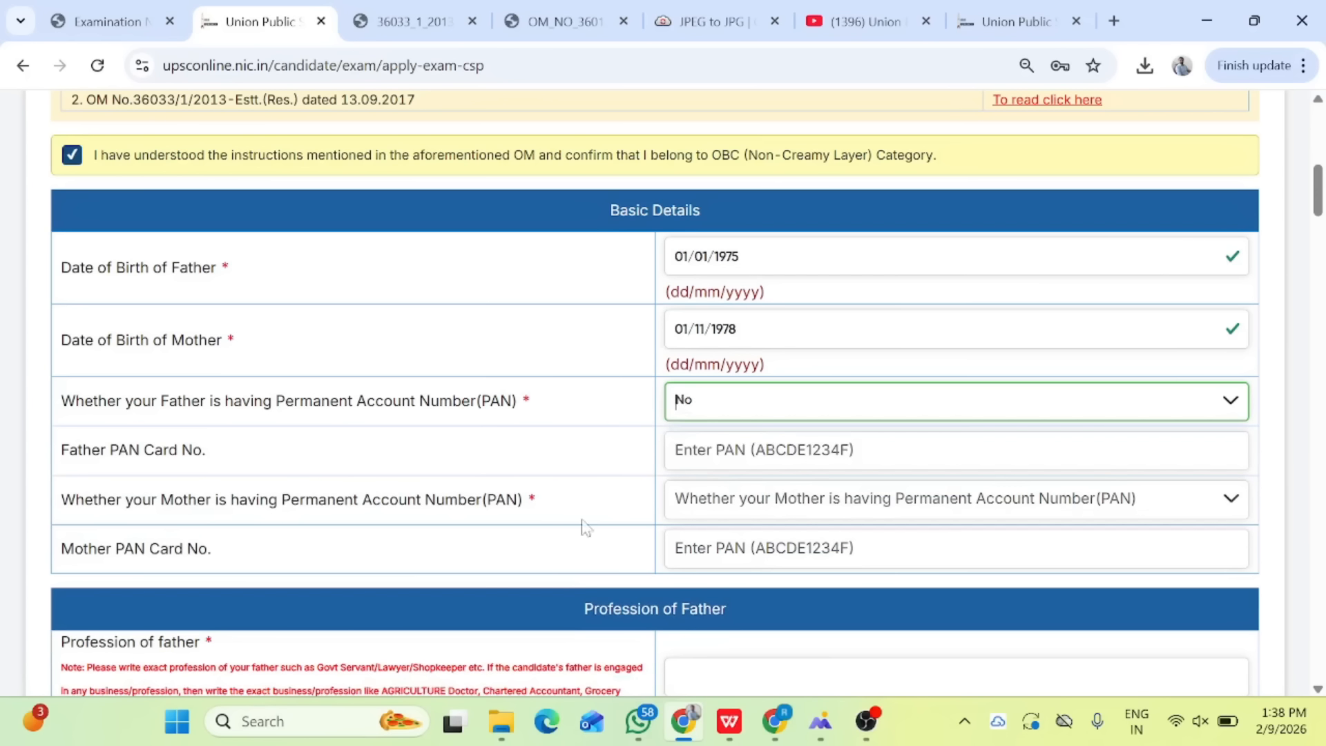
left_click(775, 499)
left_click(685, 571)
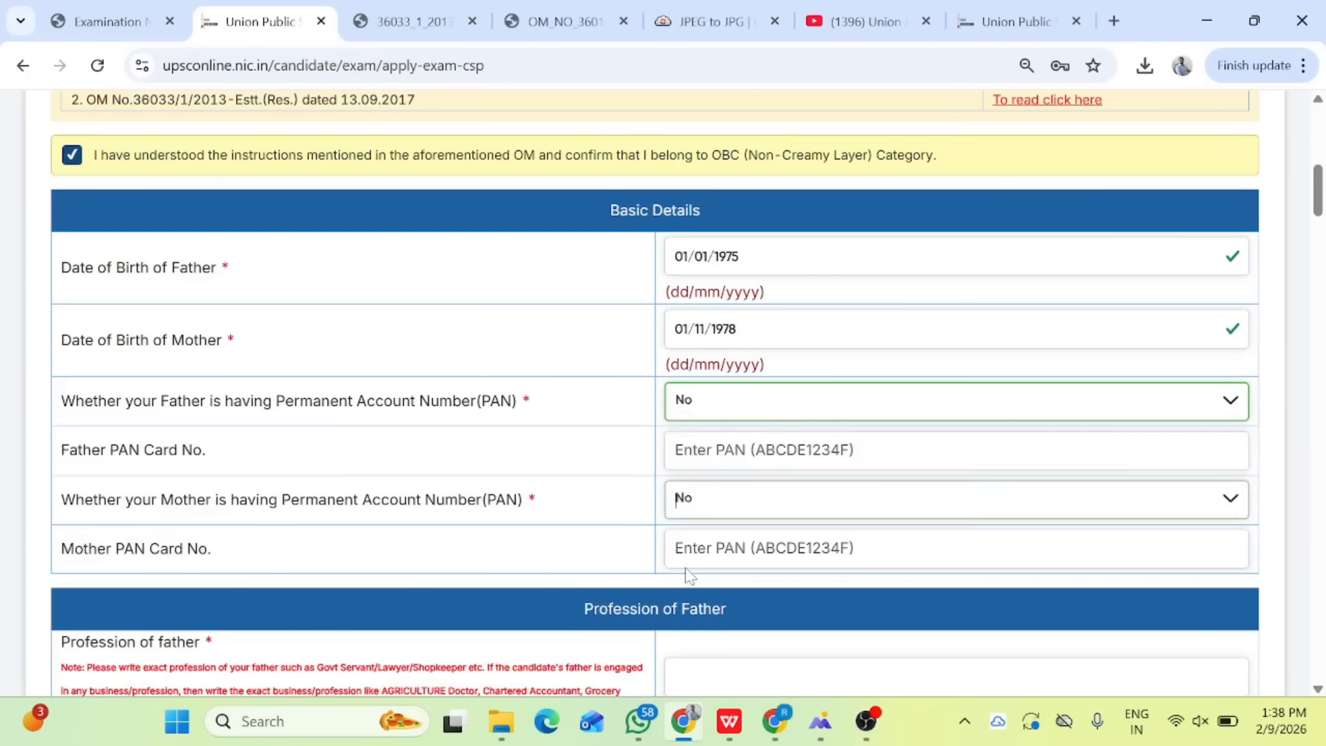
scroll(725, 500, "down", 1)
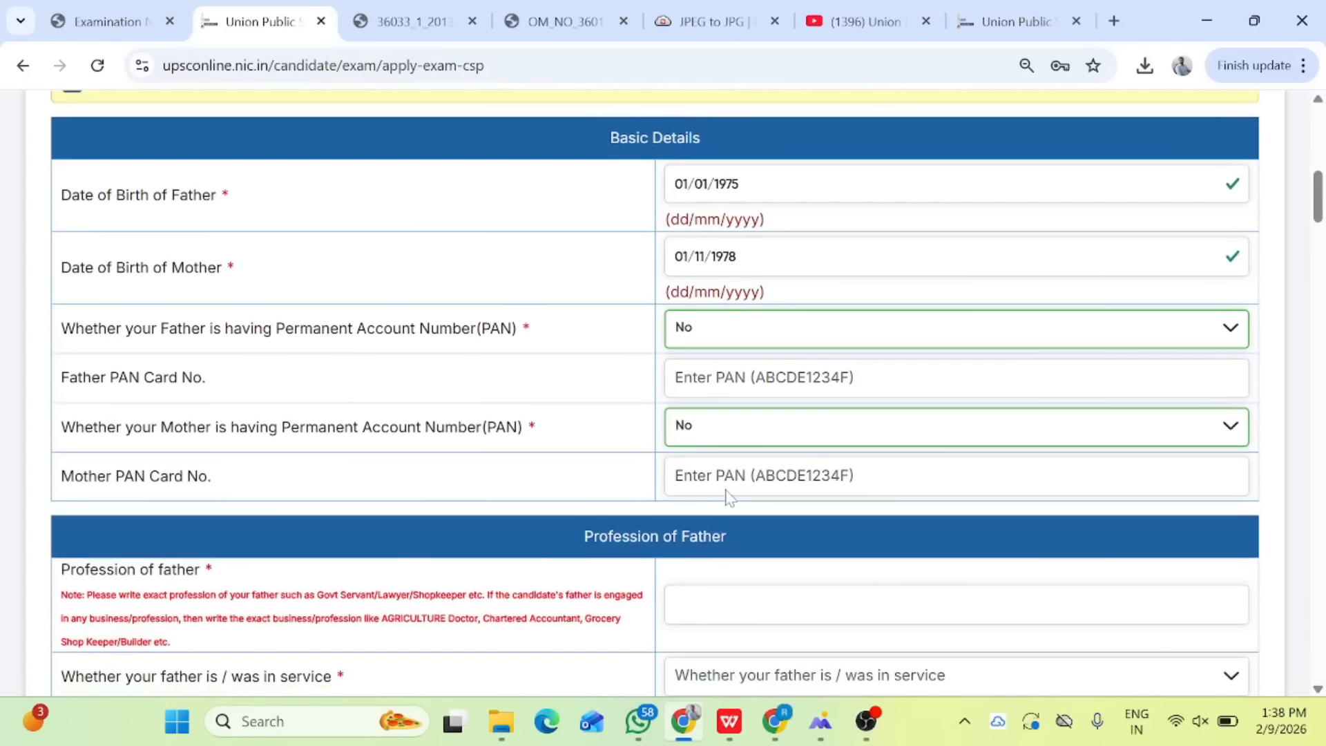
scroll(727, 496, "down", 5)
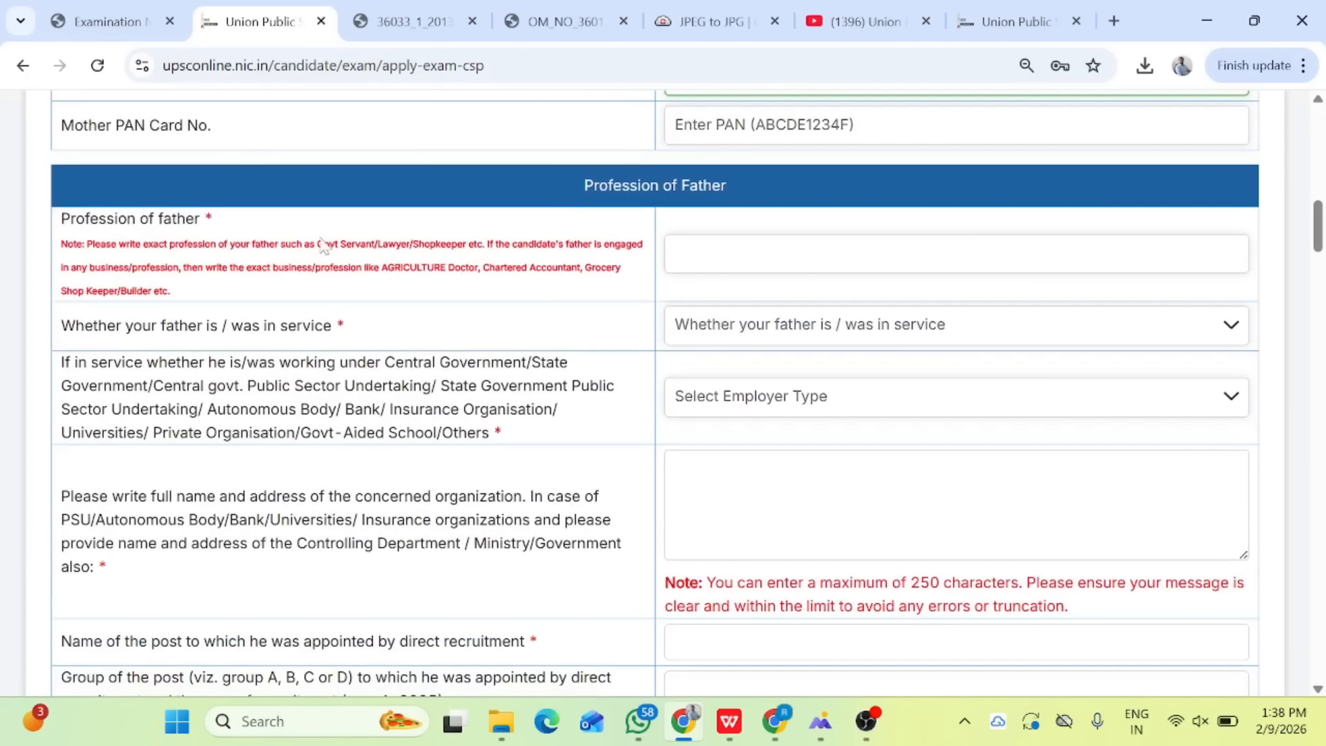
Enter Agriculture as the father's profession
left_click_drag(317, 244, 466, 244)
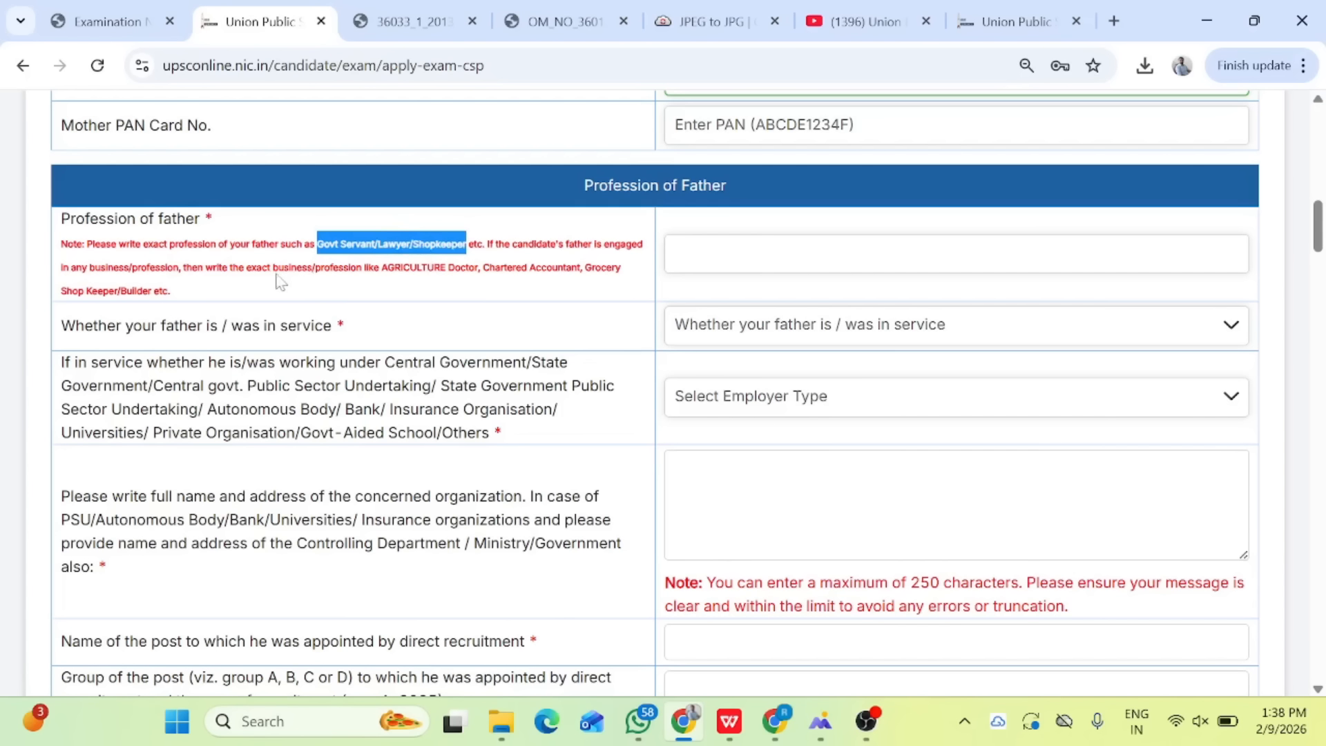
left_click_drag(273, 268, 476, 267)
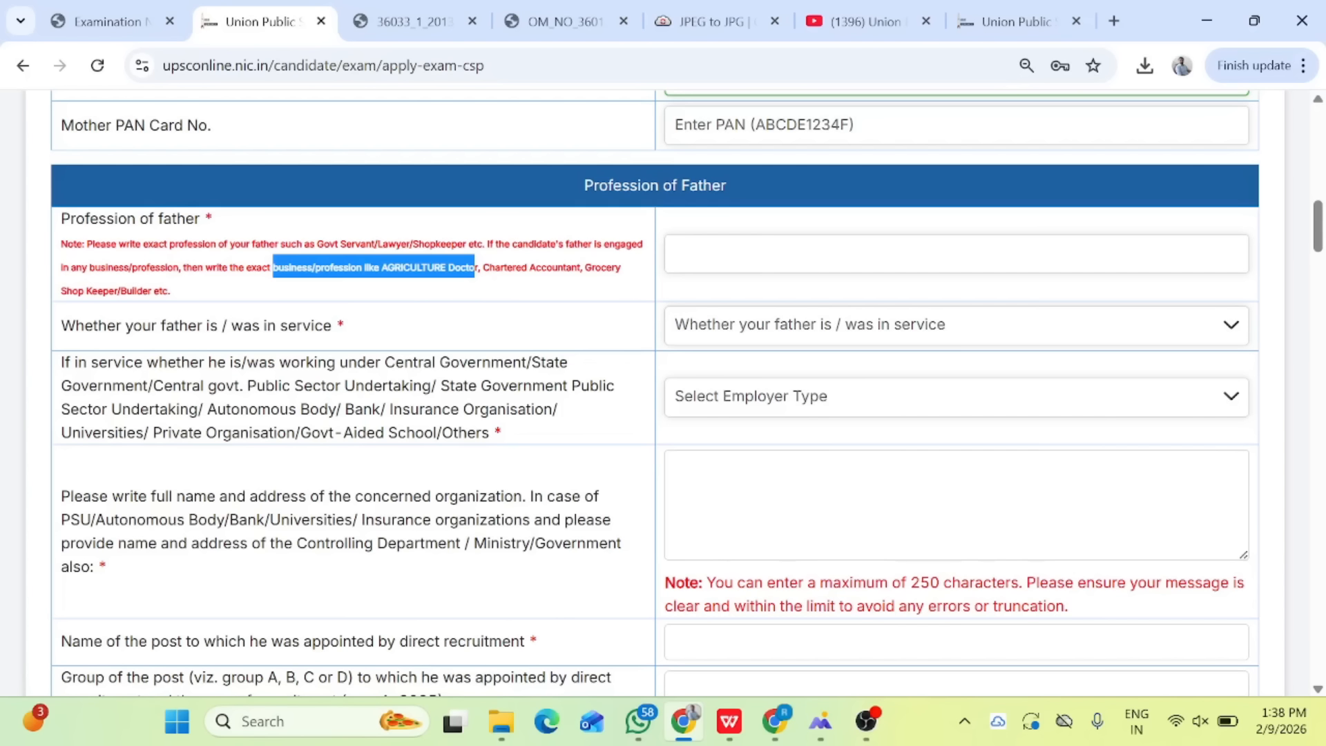
left_click(829, 254)
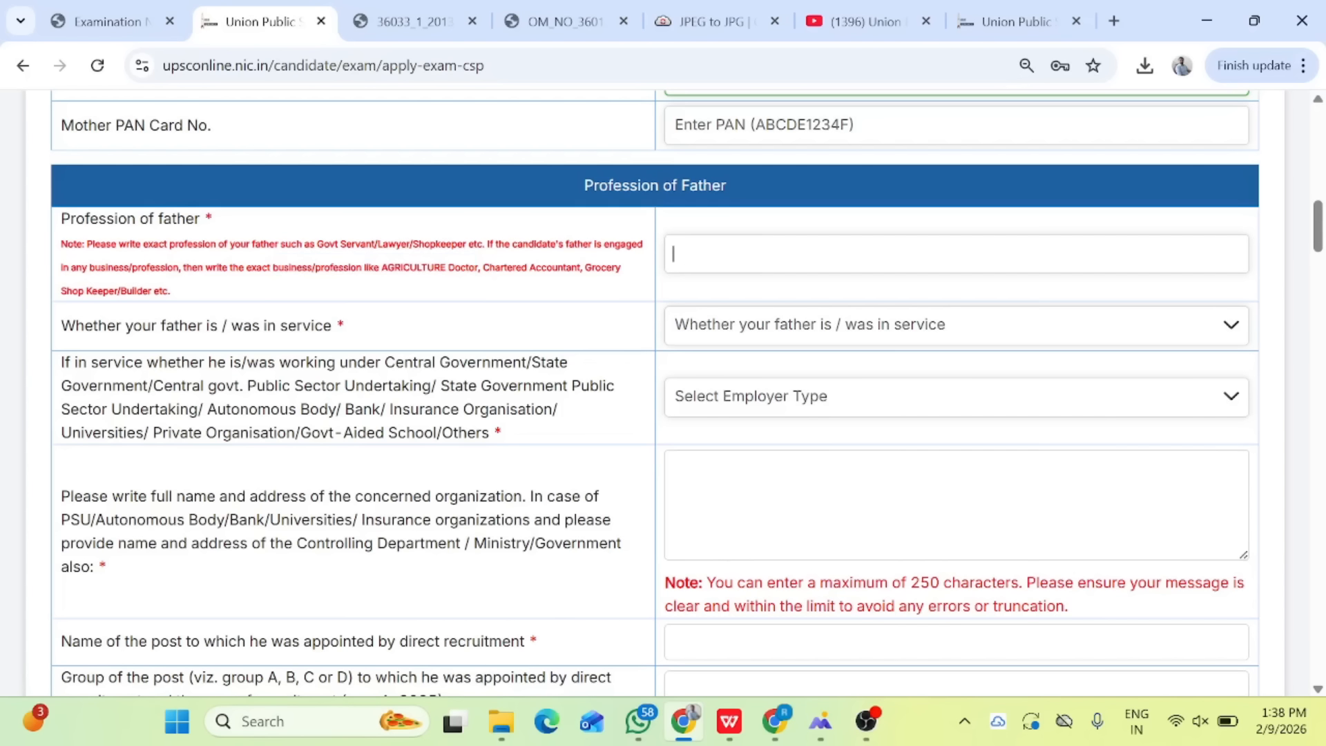
type("Agri")
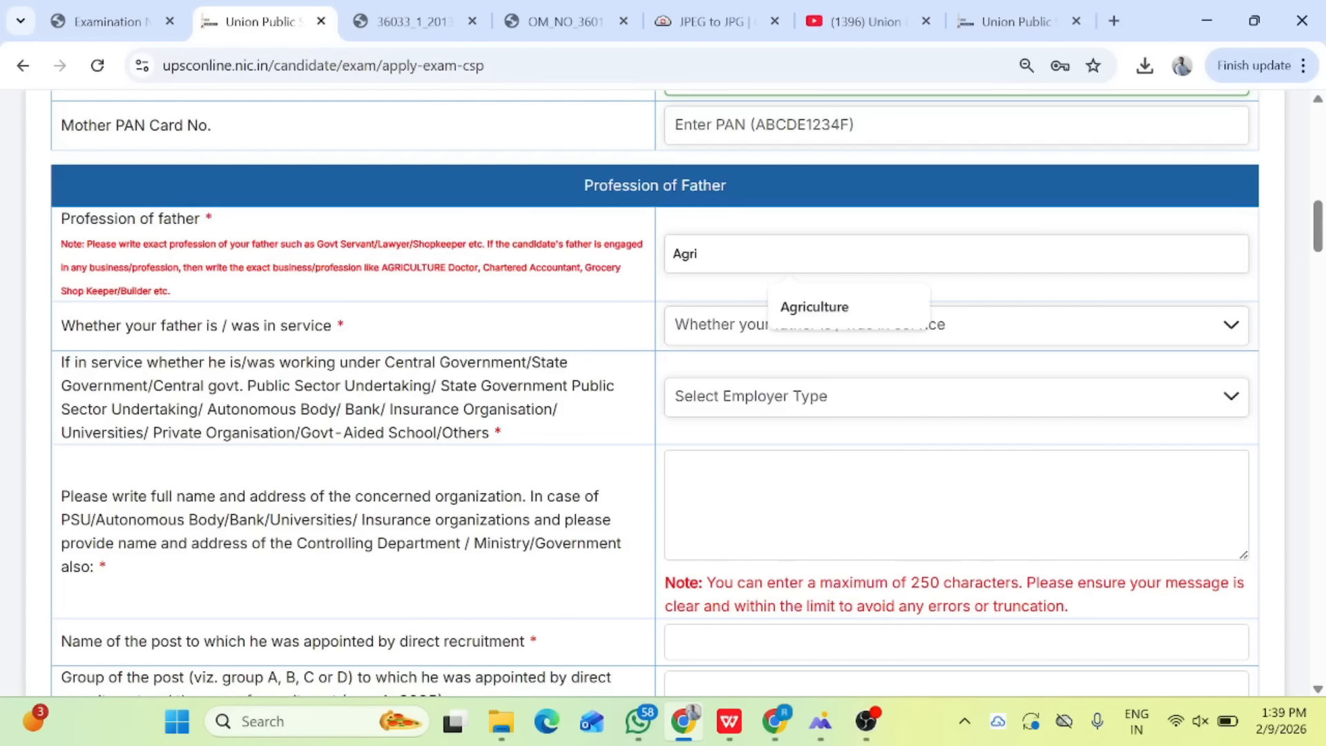
left_click(812, 307)
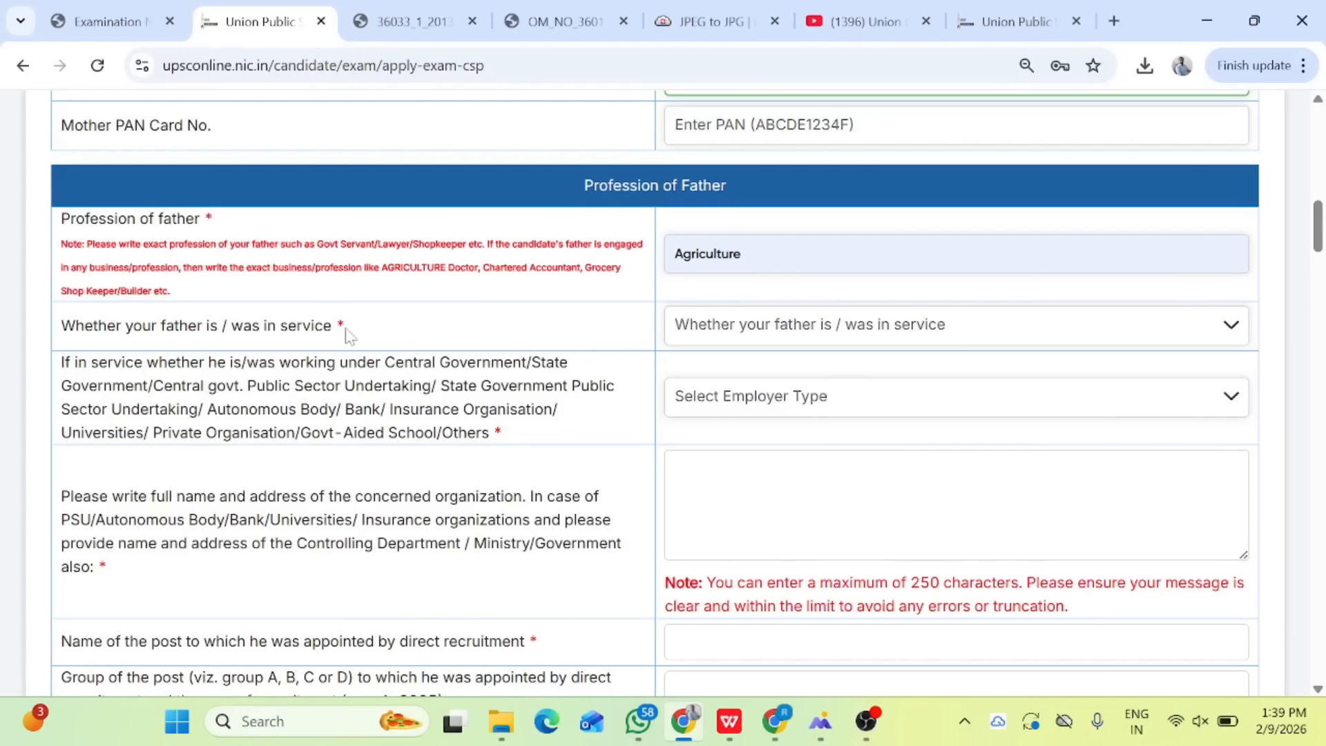
Answer Yes to whether the father is or was in service
left_click(740, 324)
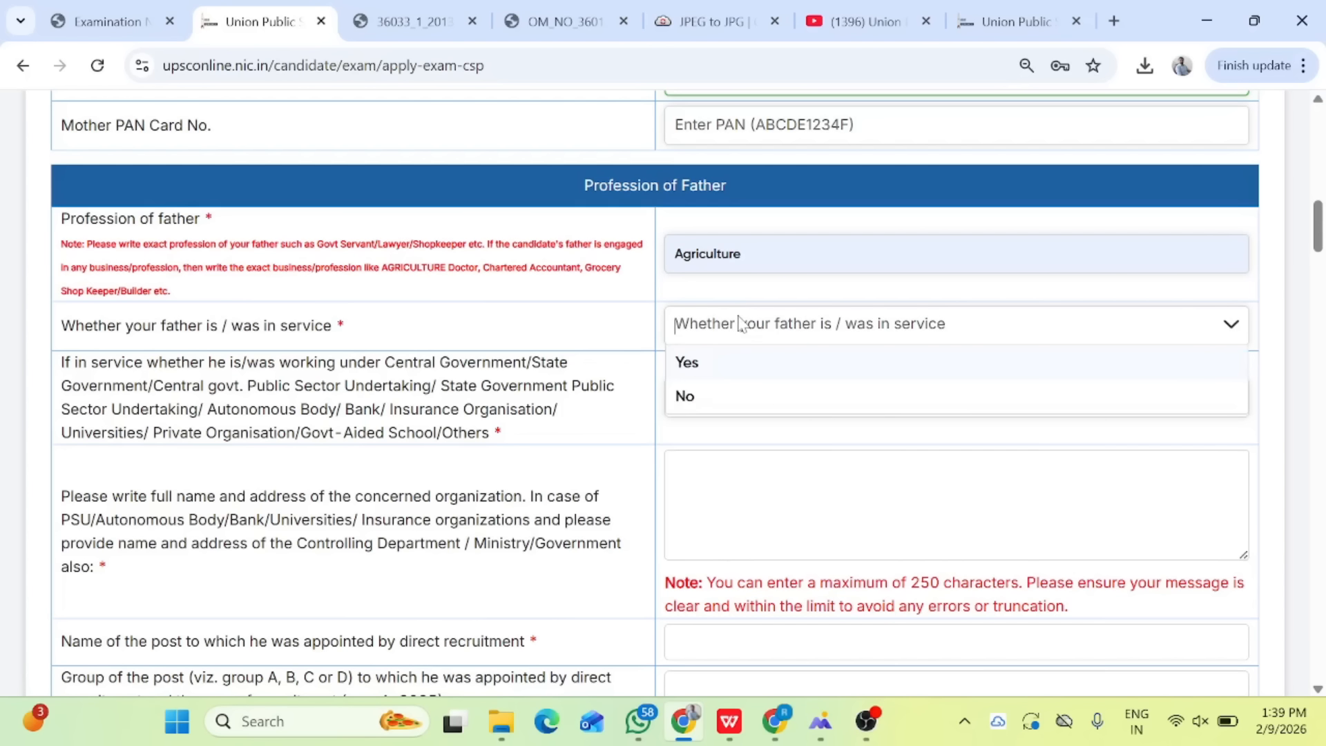
left_click(686, 377)
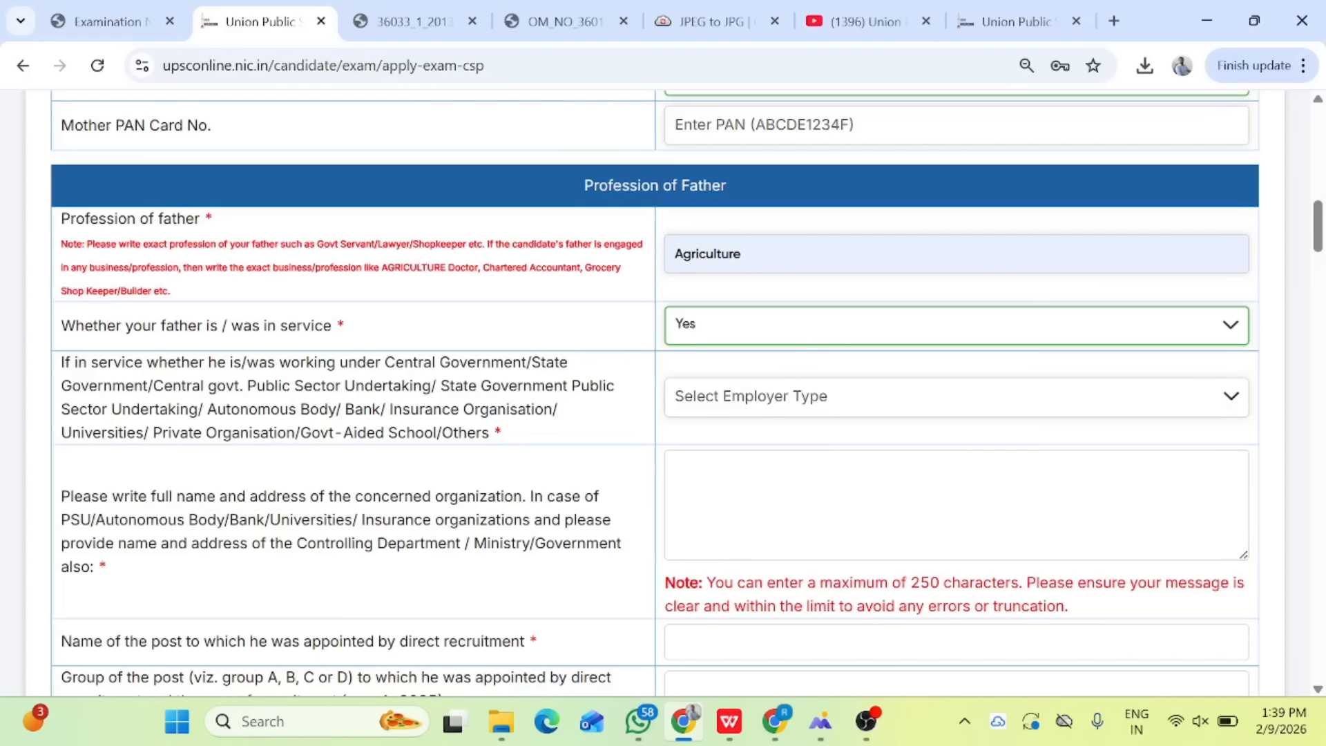
left_click_drag(384, 362, 460, 408)
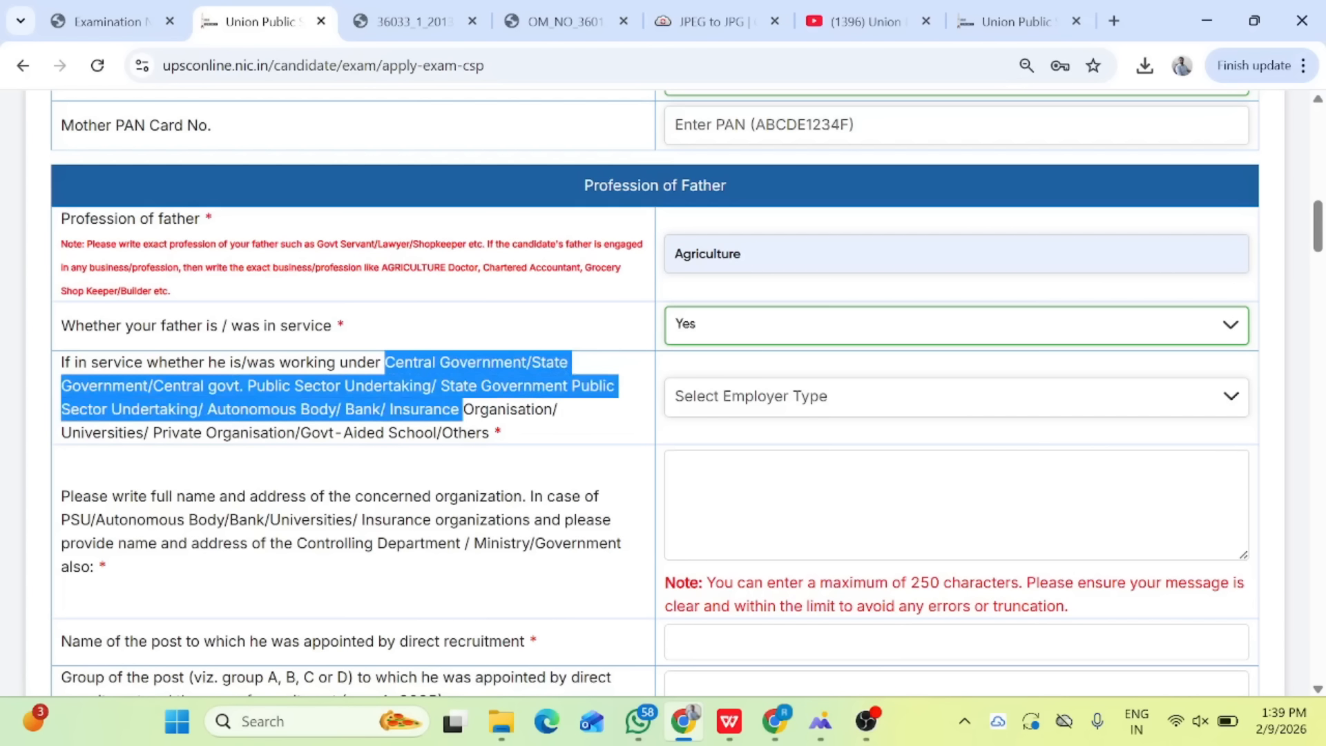
left_click_drag(460, 409, 490, 433)
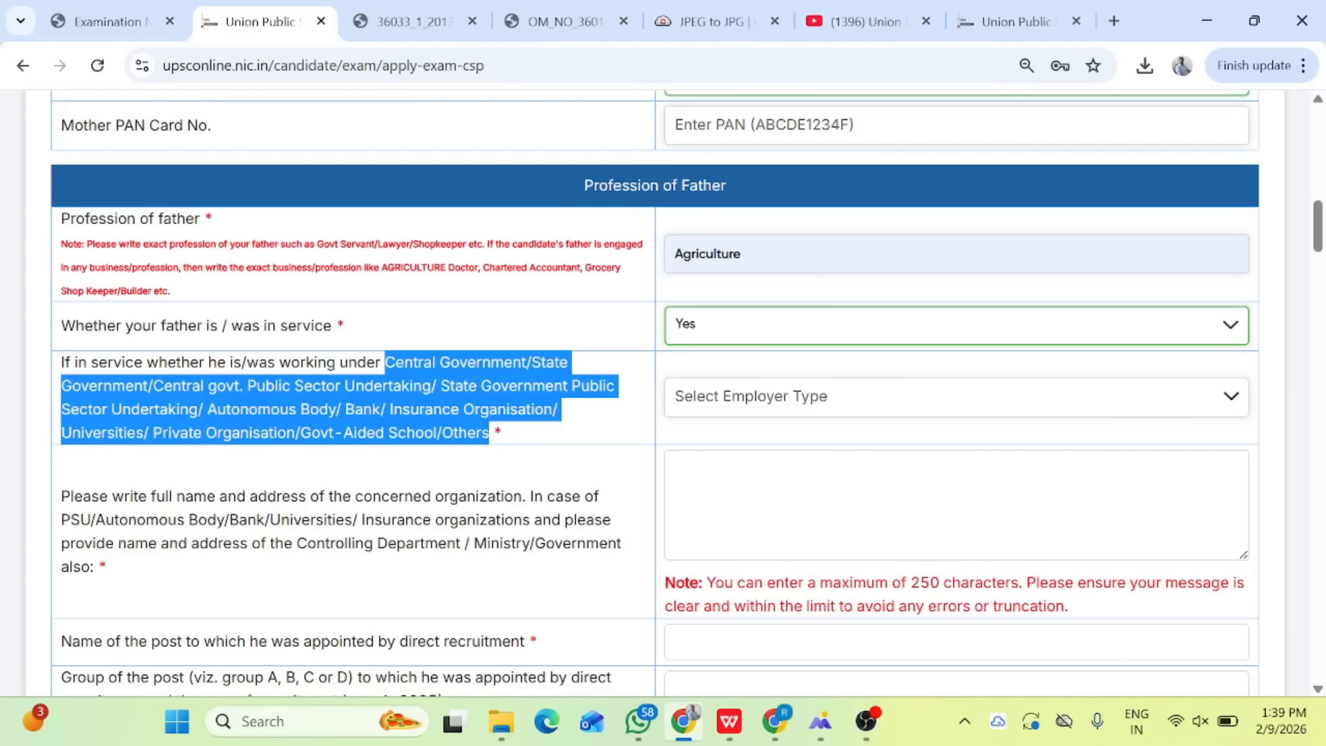
left_click(756, 346)
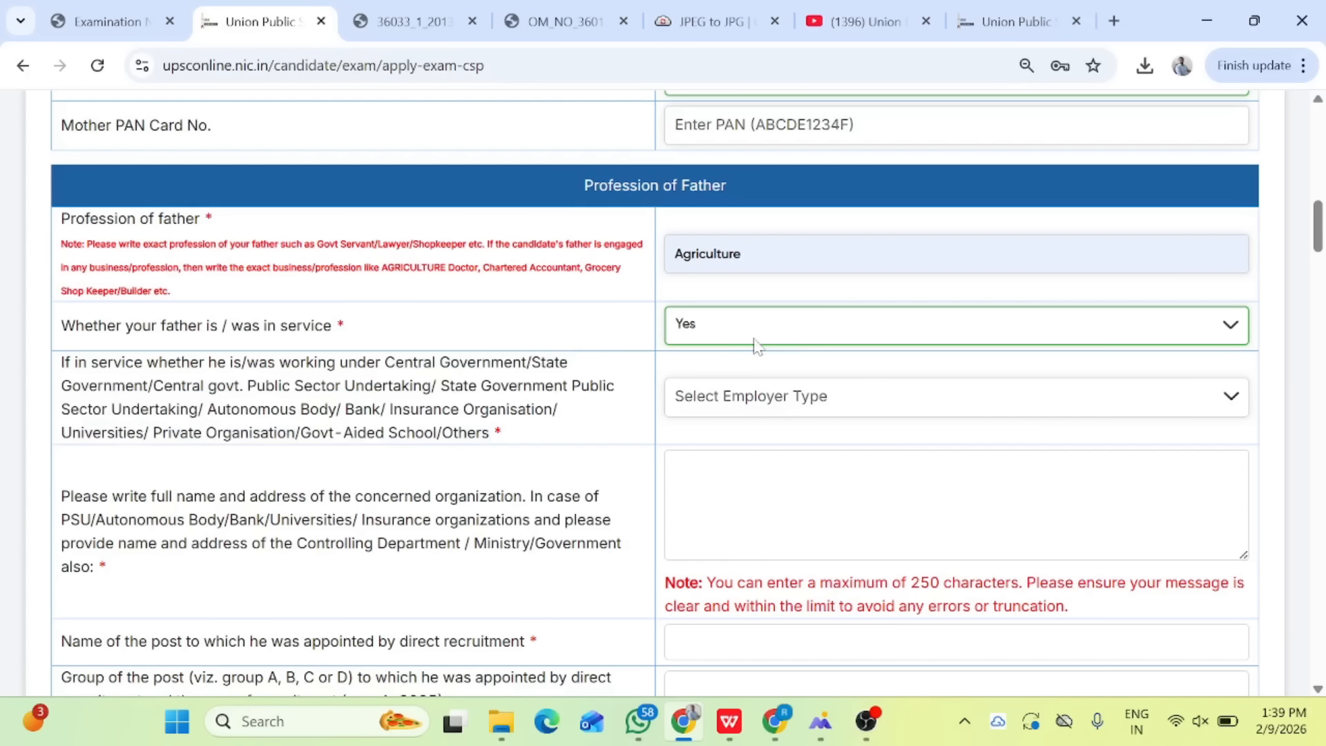
left_click(777, 334)
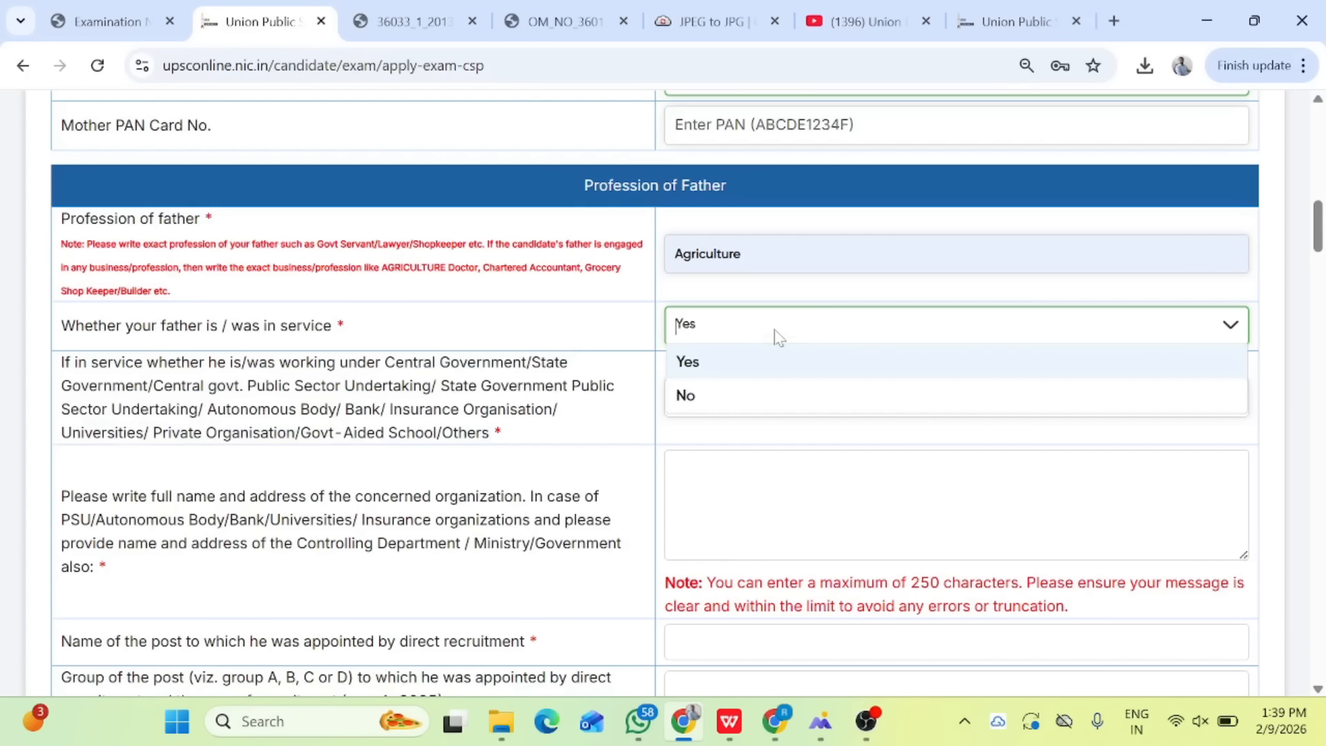
left_click(687, 397)
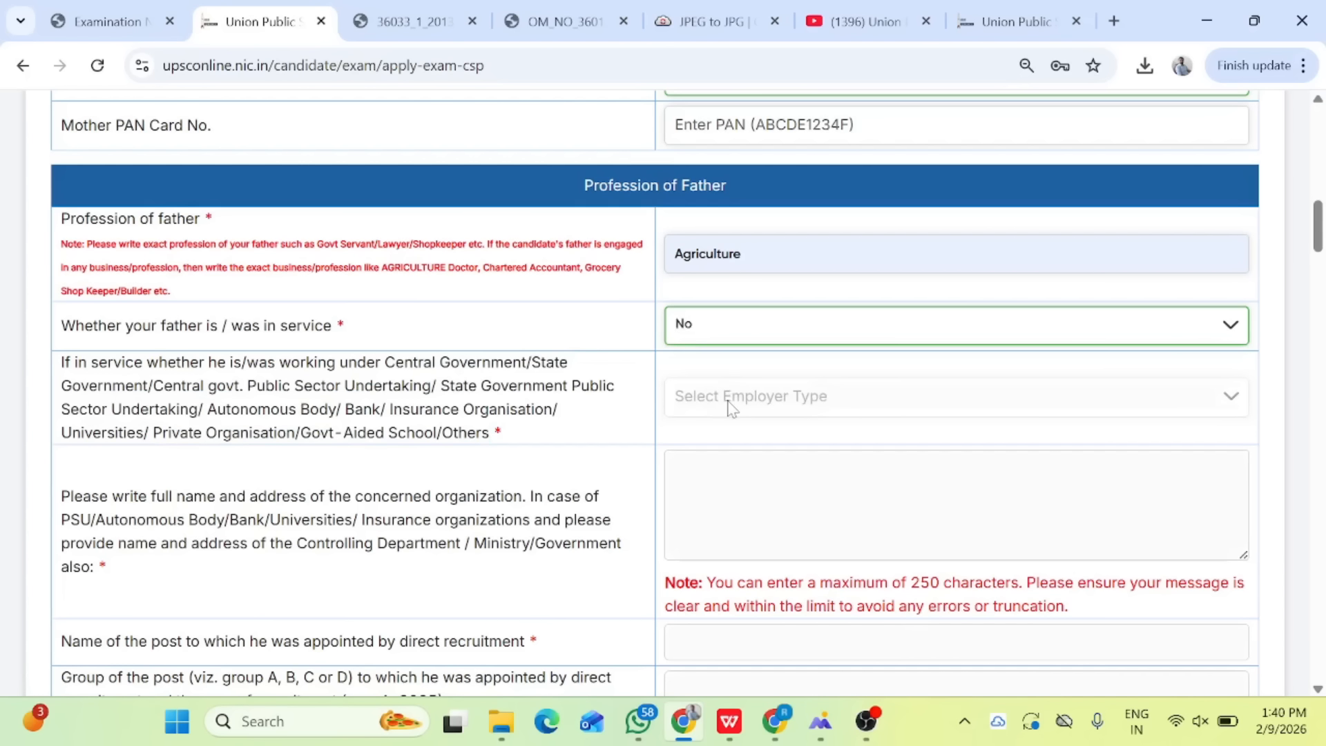
scroll(766, 655, "down", 2)
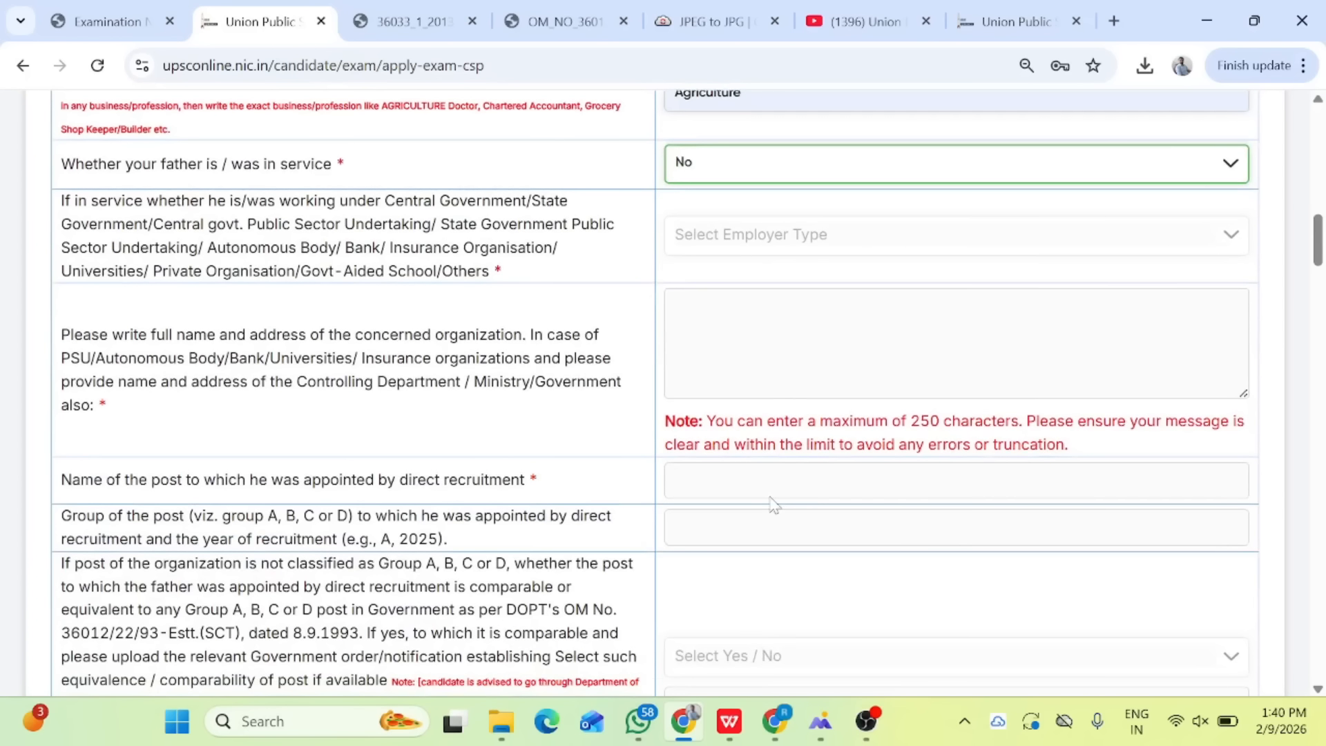
scroll(774, 505, "up", 2)
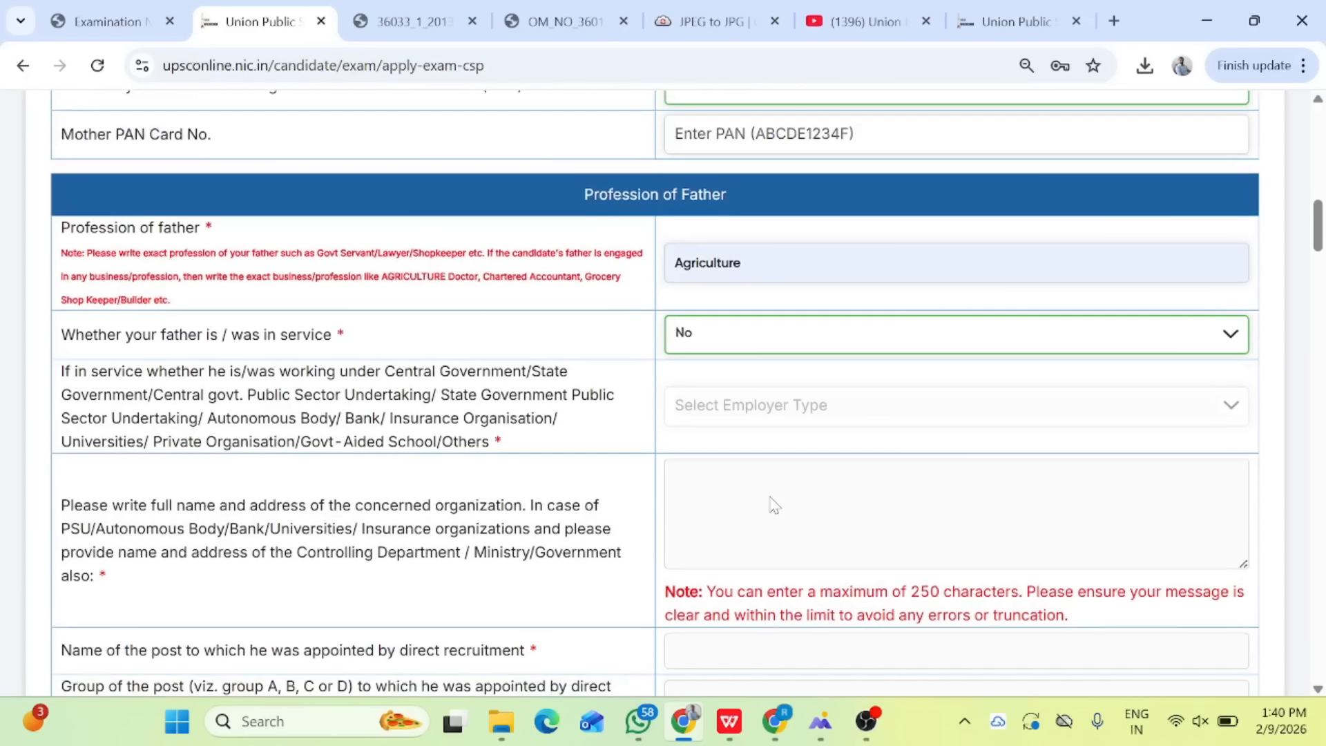
left_click(727, 343)
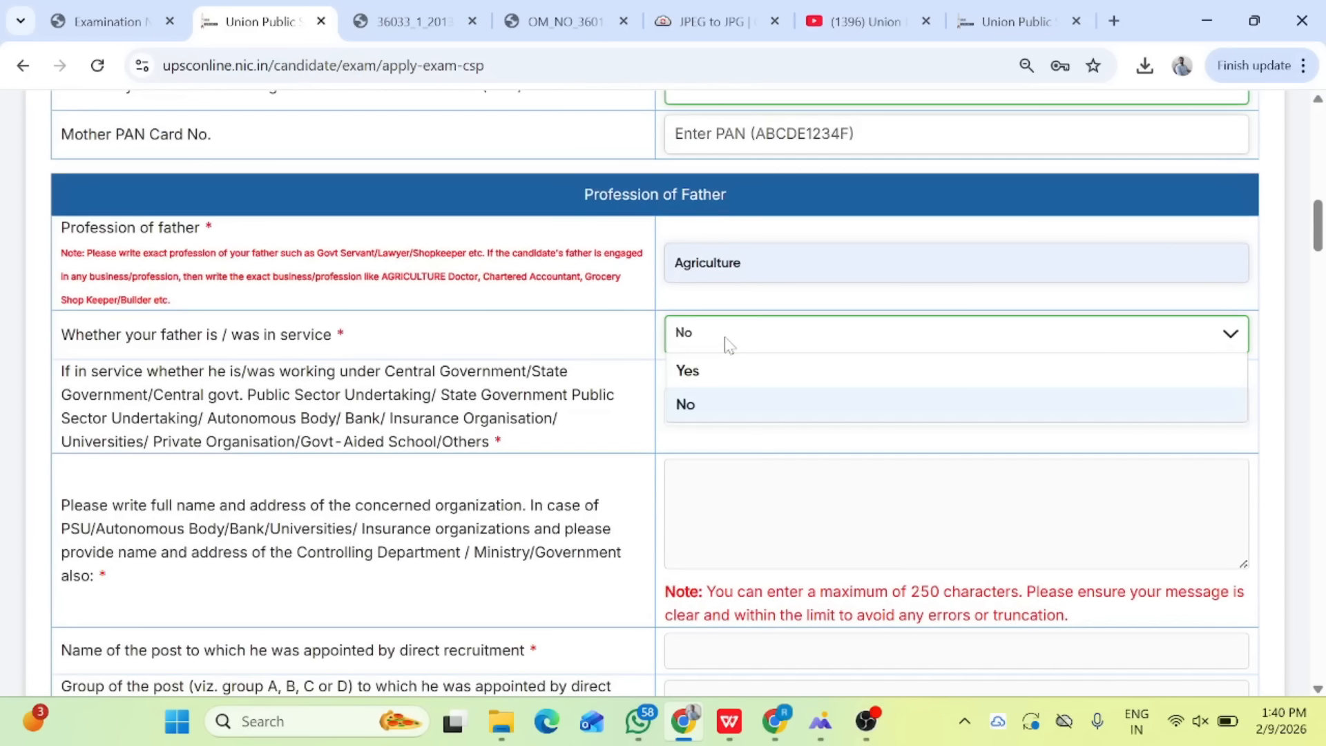
left_click(693, 373)
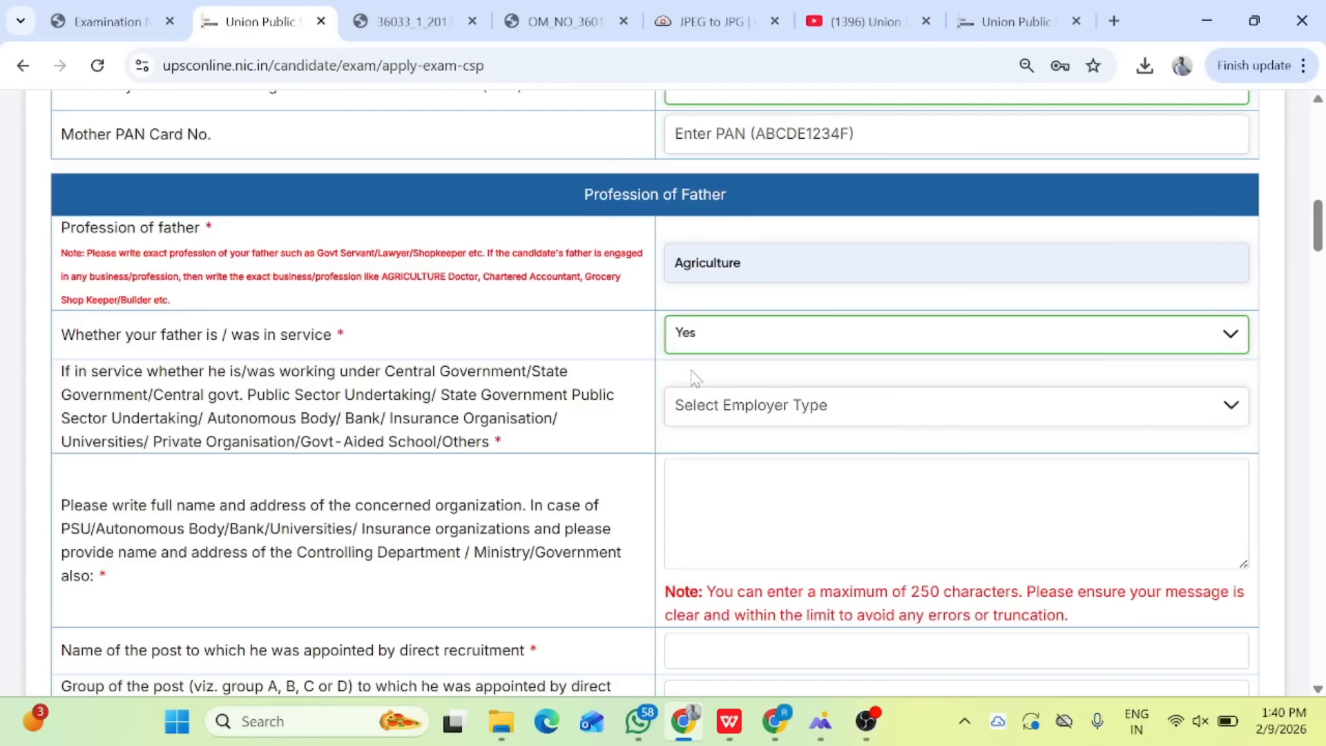
Choose Service-Private Sector as the father's employer type
left_click(727, 420)
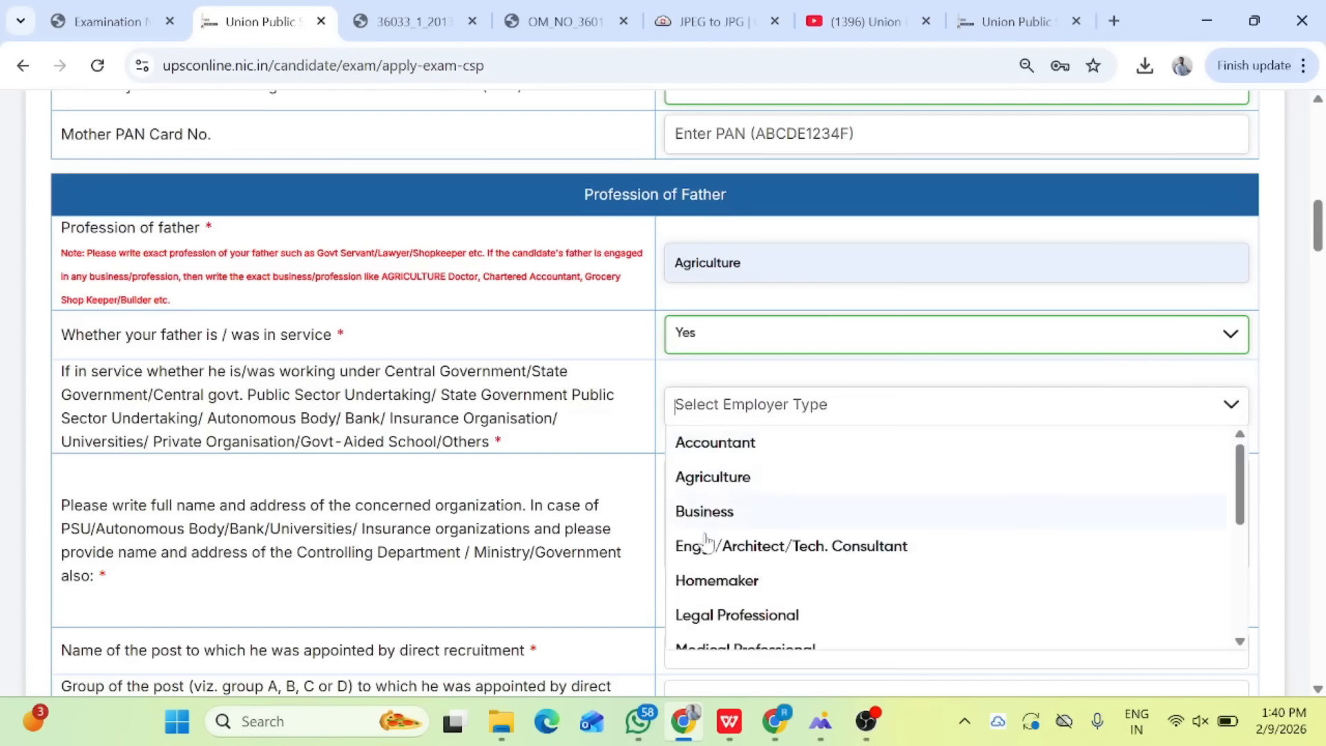
scroll(703, 553, "down", 3)
scroll(703, 552, "down", 4)
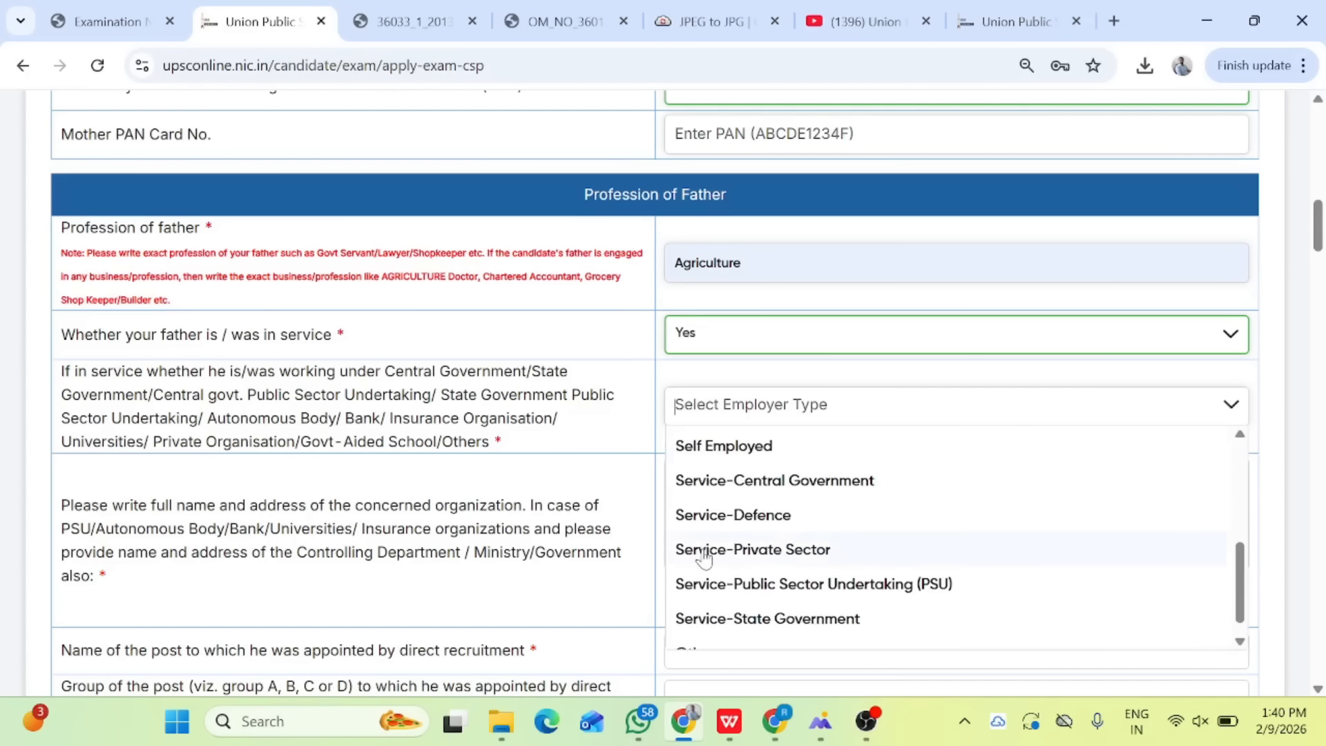
scroll(703, 551, "up", 1)
scroll(734, 473, "down", 1)
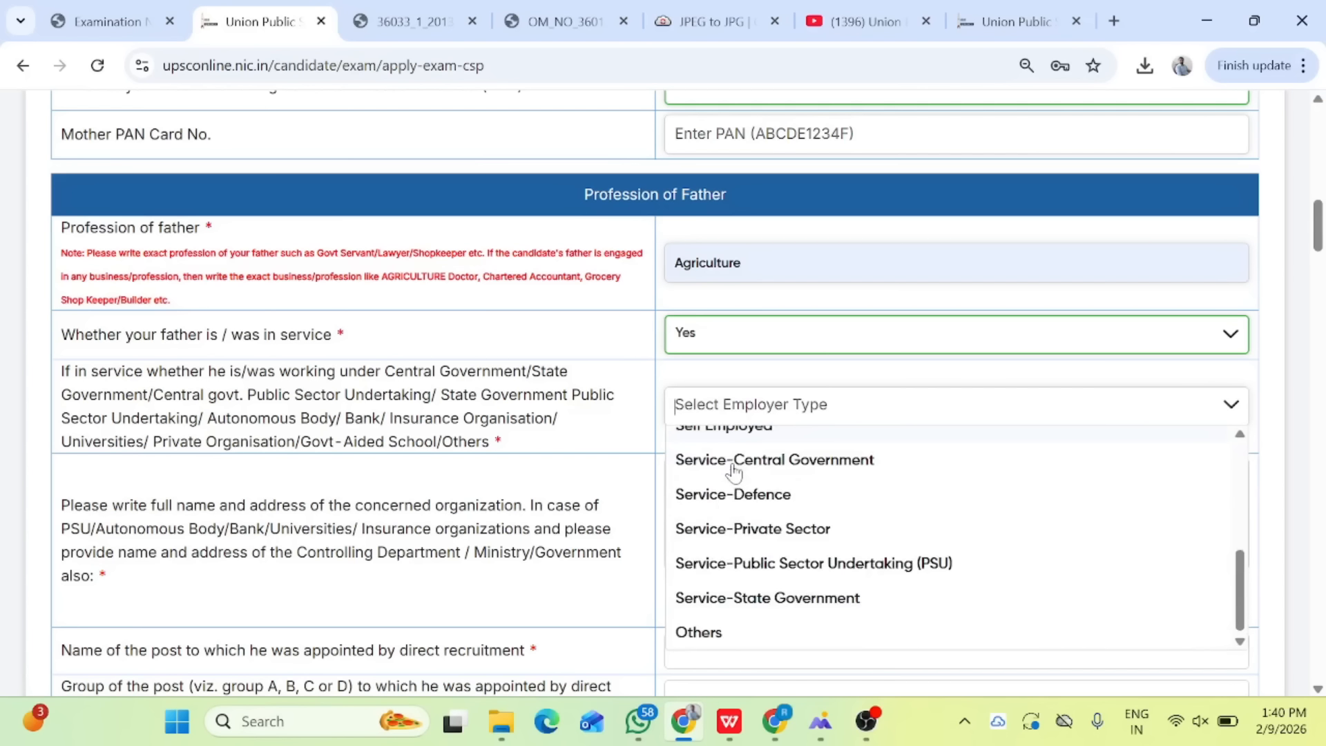
left_click(726, 632)
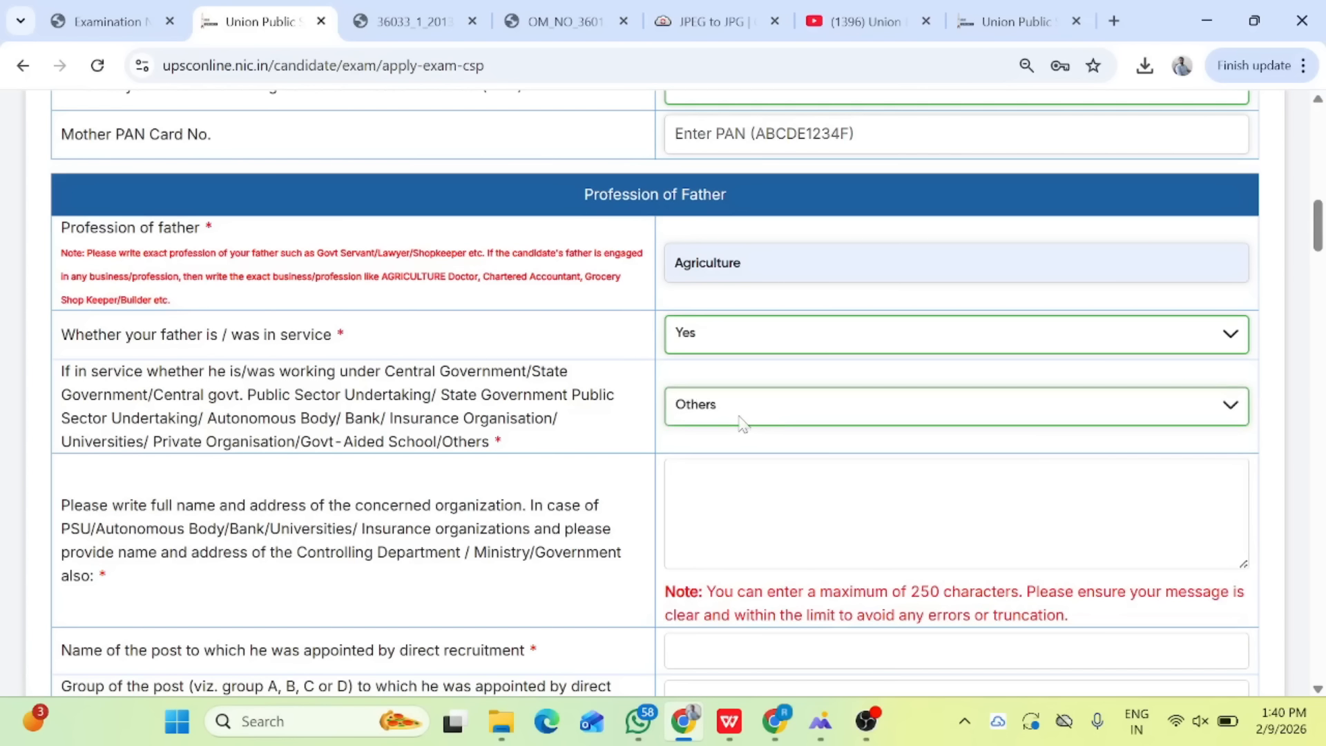
type("P")
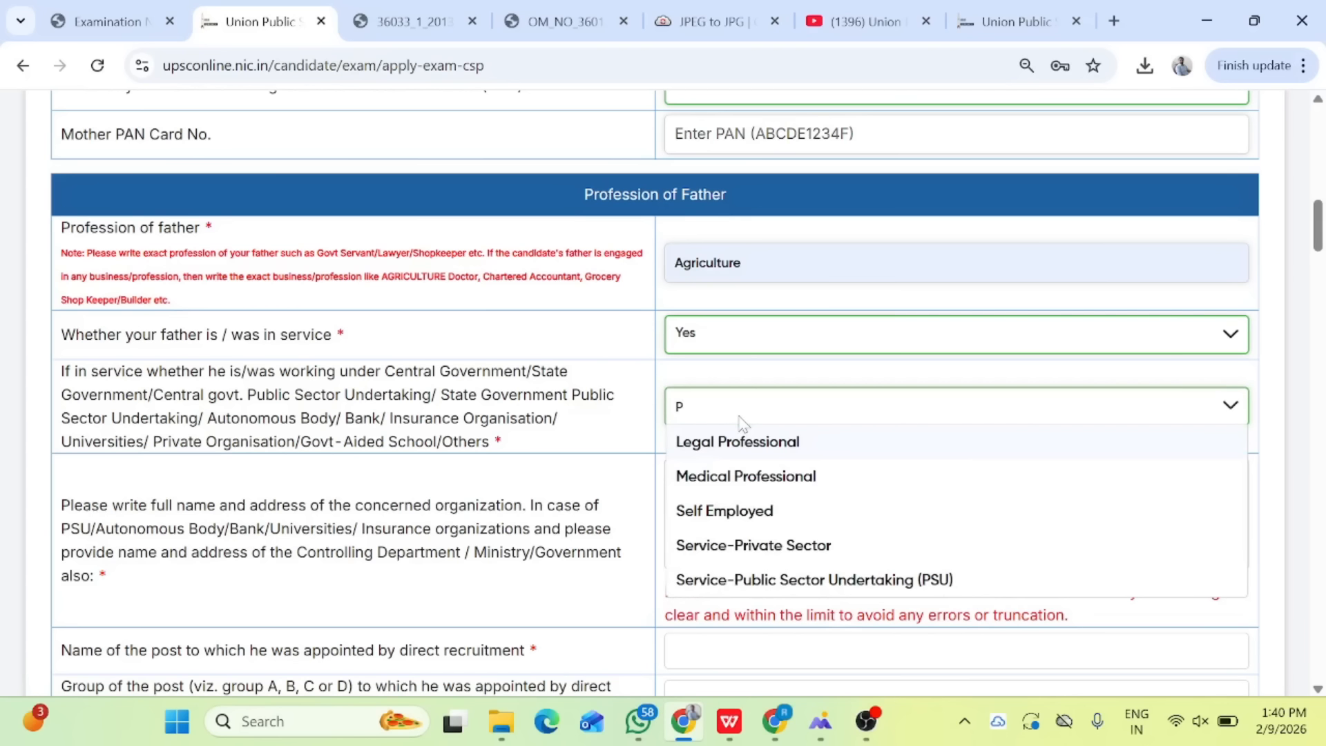
type("riv")
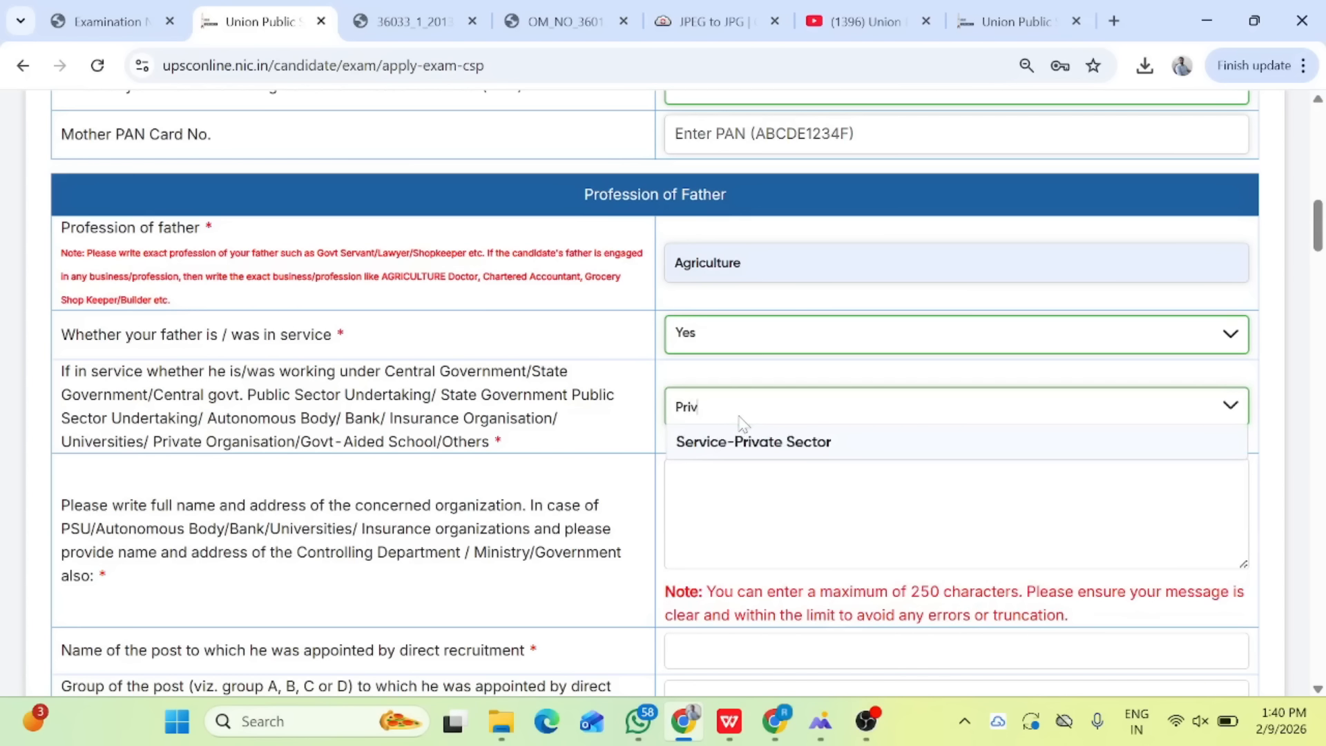
type("f")
key("BackSpace")
key("BackSpace")
left_click(731, 448)
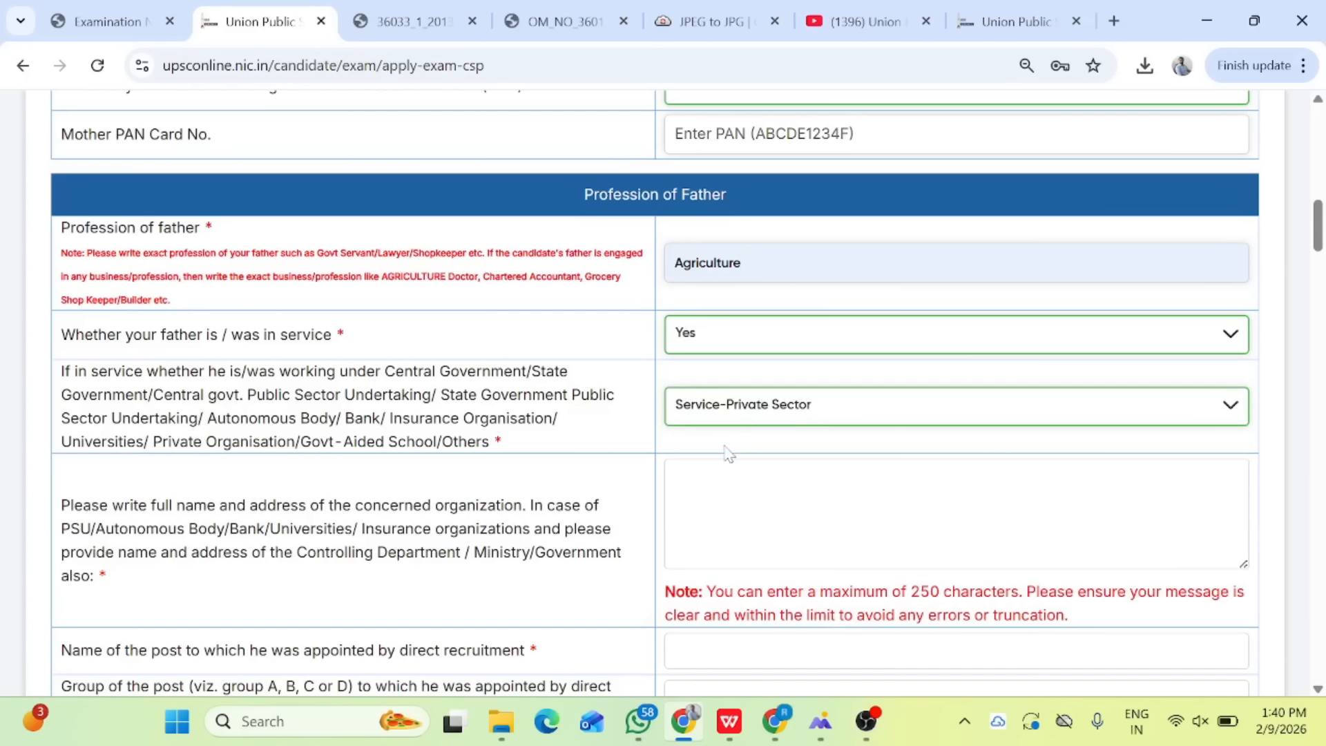
Recheck the employer list and keep Service-Private Sector selected
scroll(729, 454, "down", 1)
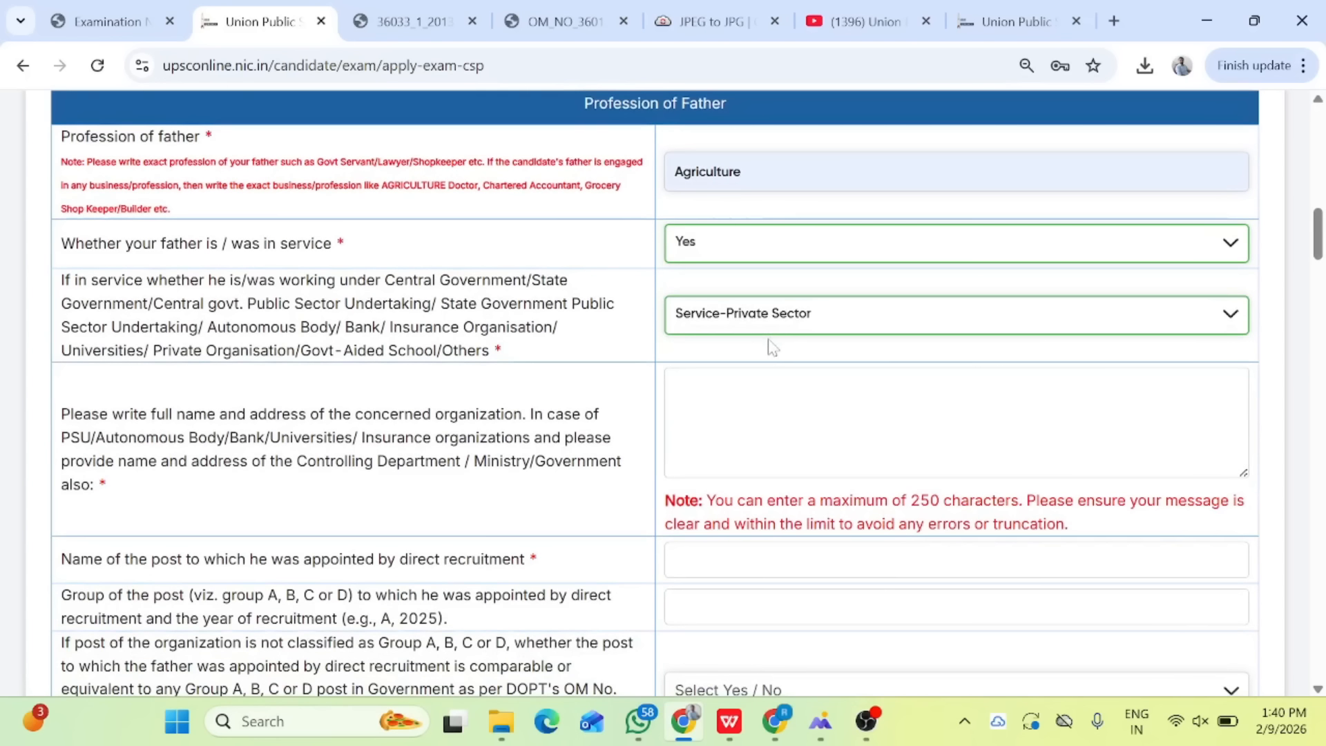
left_click(778, 326)
scroll(740, 394, "up", 5)
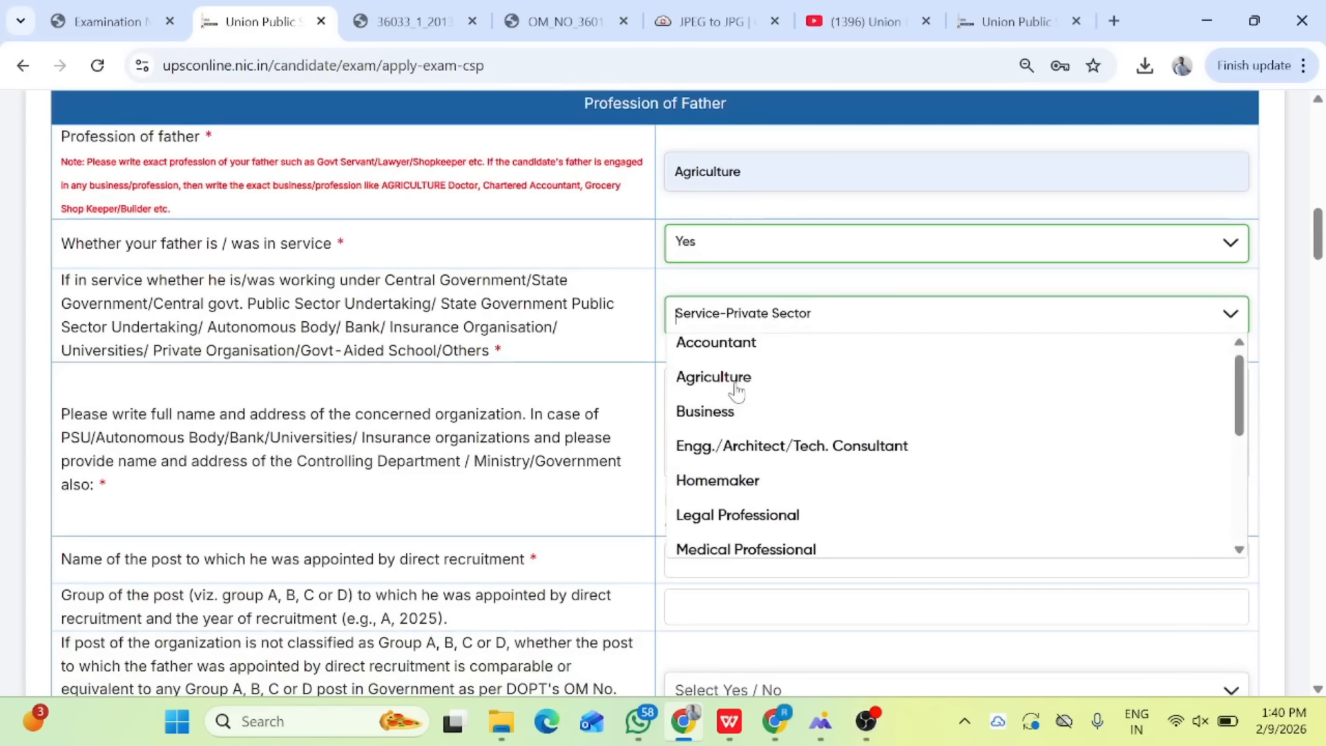
scroll(738, 391, "down", 1)
left_click(642, 315)
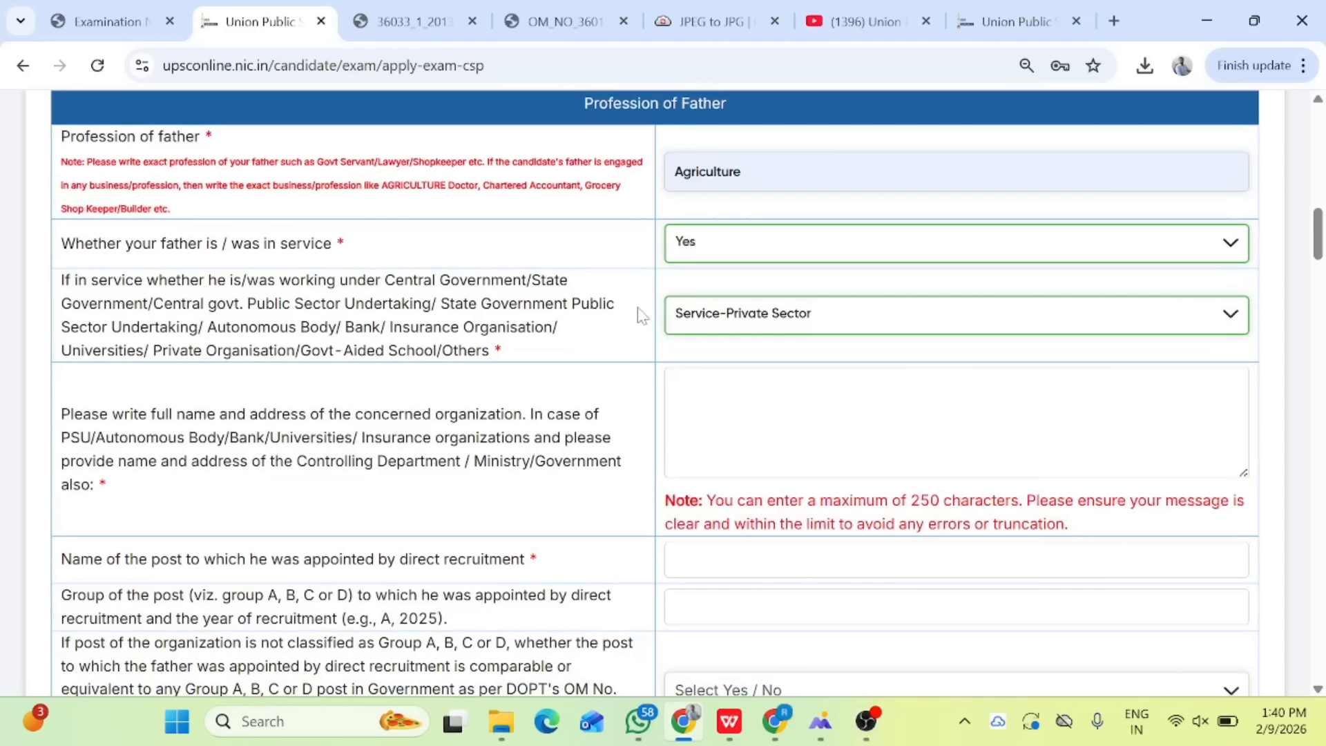
scroll(643, 315, "down", 1)
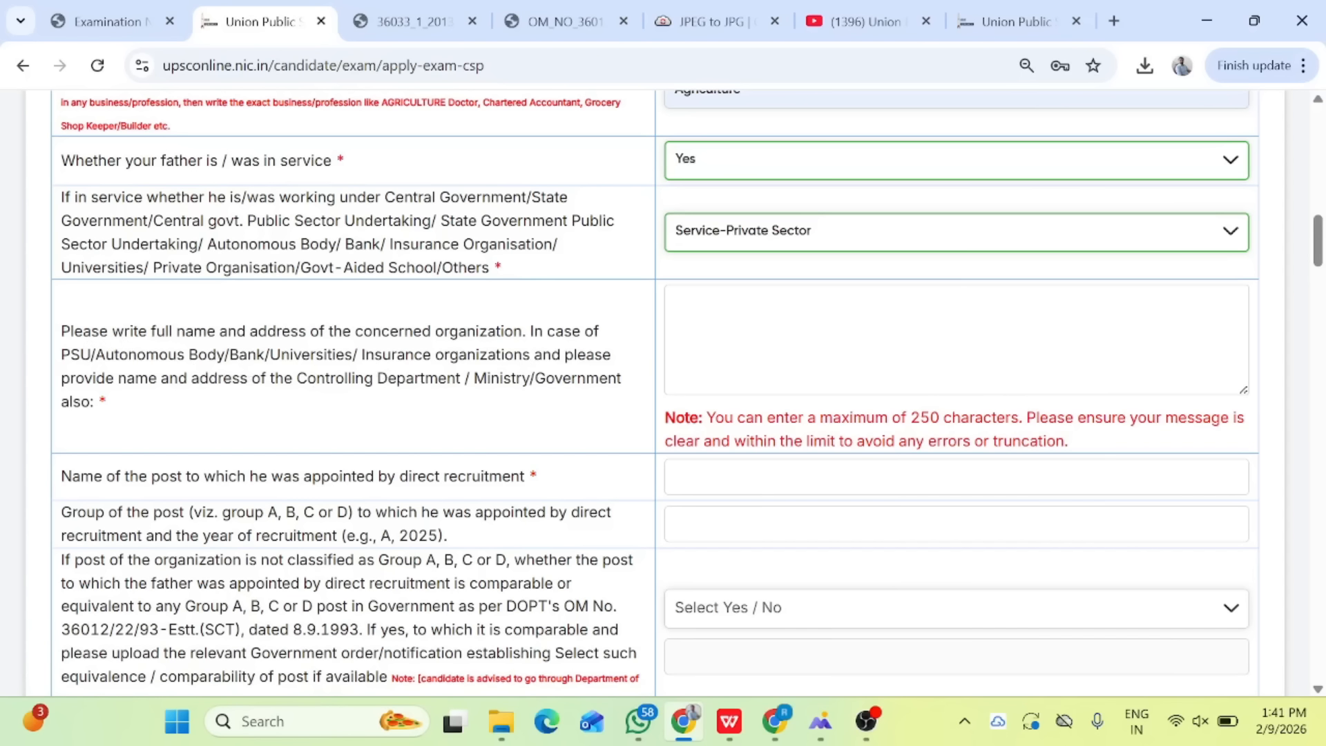
Enter 'HVN School' as the father's employing organization's name and address
left_click_drag(61, 331, 116, 415)
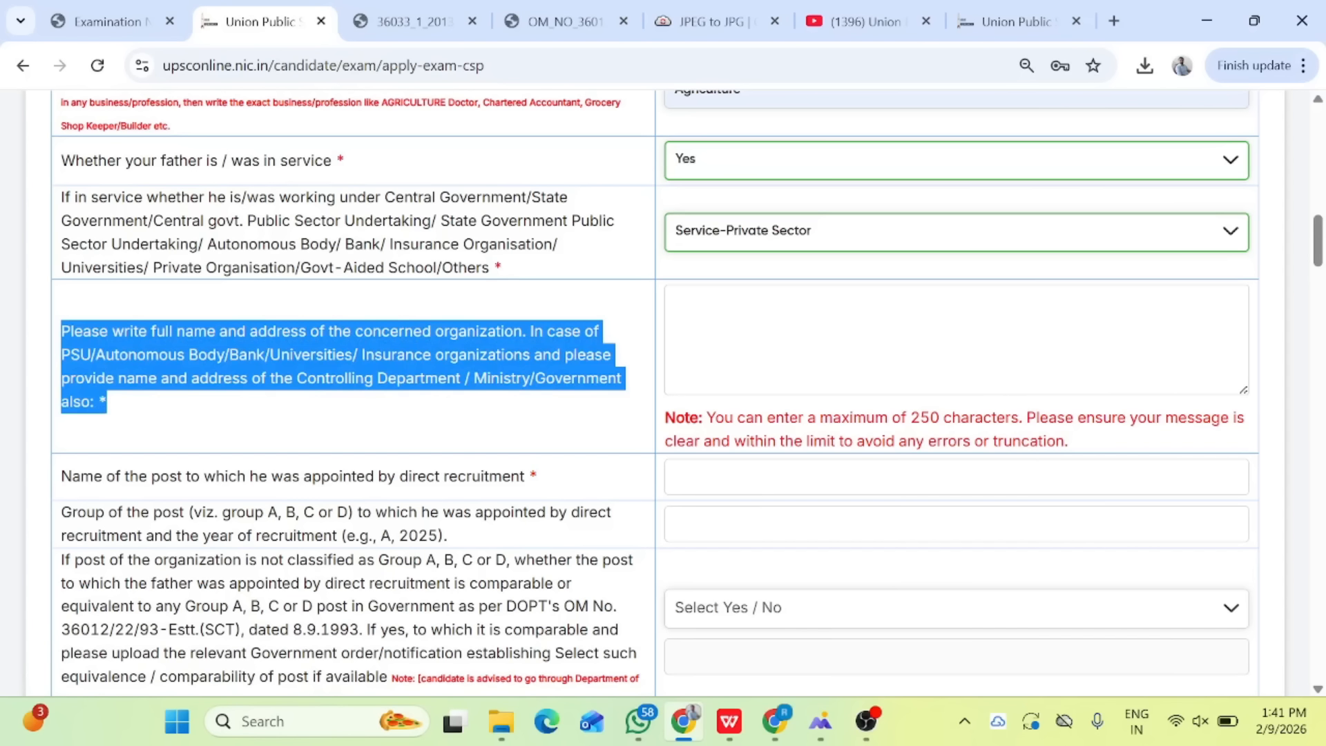
left_click(829, 339)
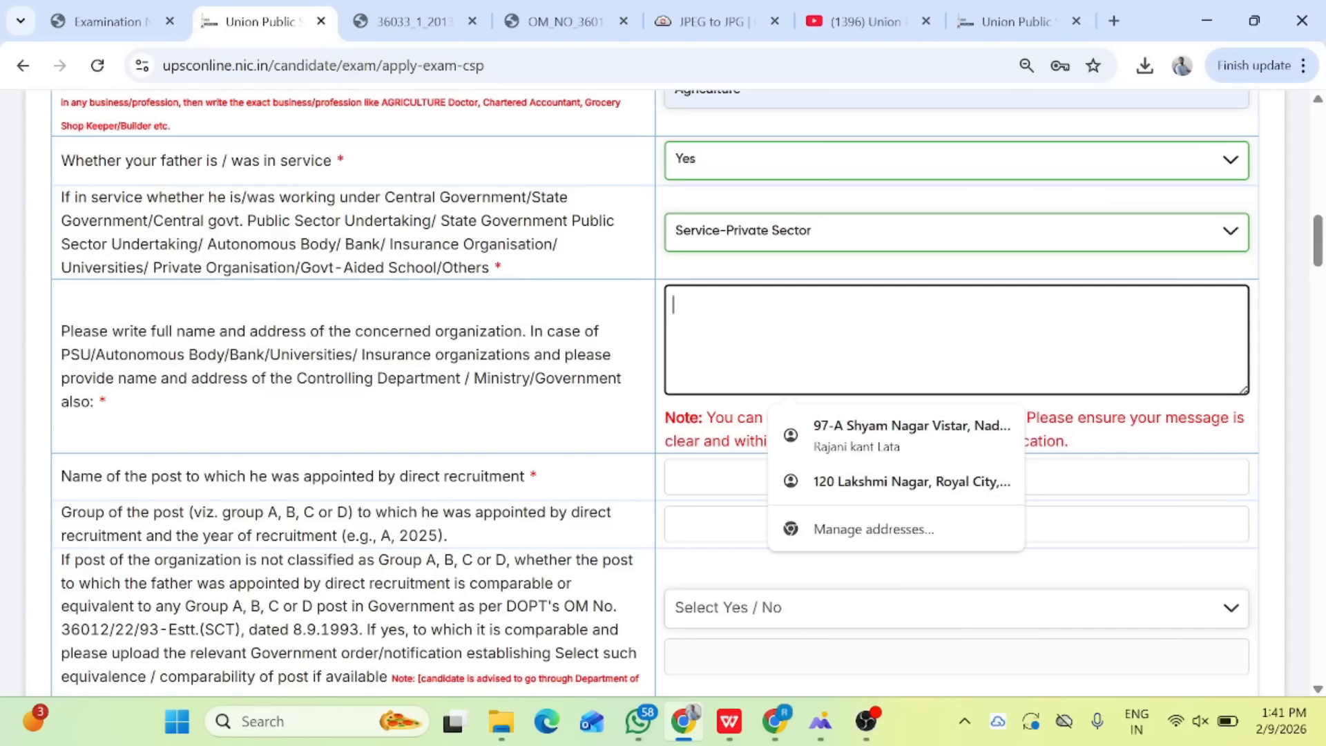
type("HVN School")
left_click(649, 395)
scroll(650, 395, "down", 3)
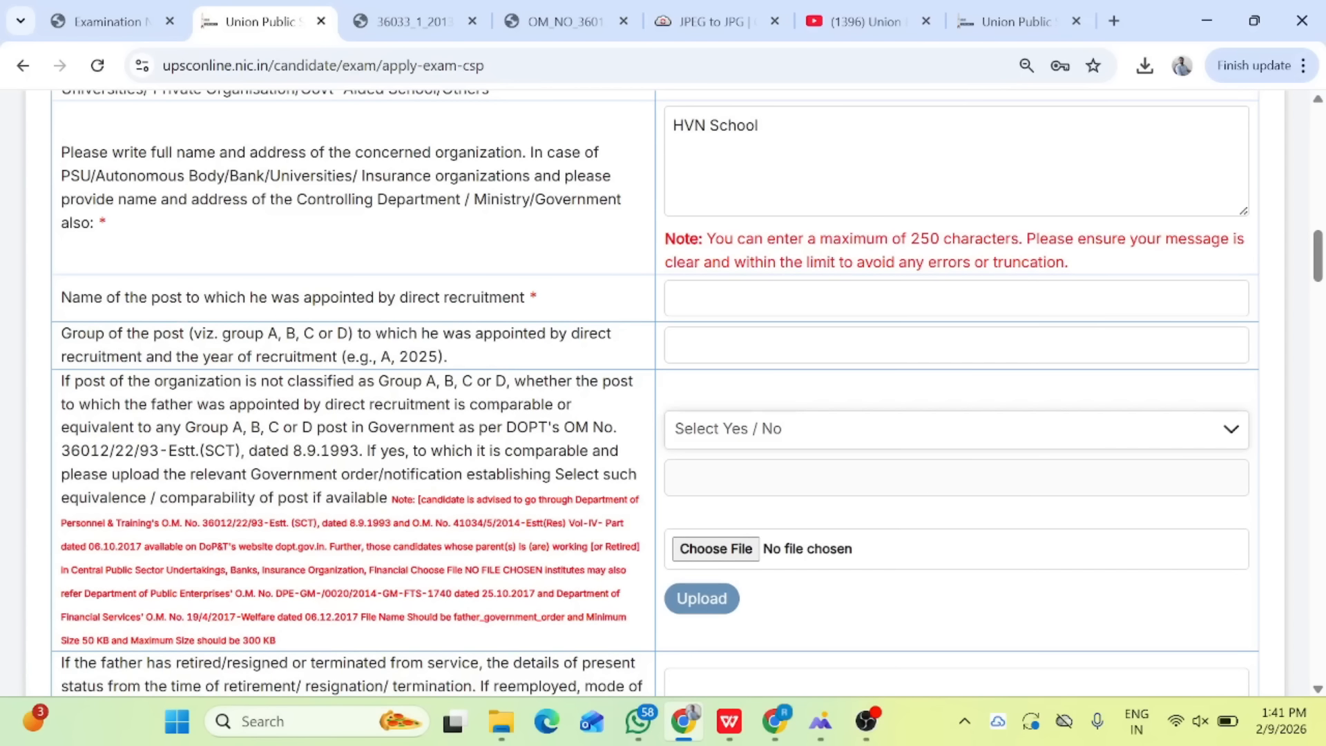
left_click_drag(61, 297, 548, 309)
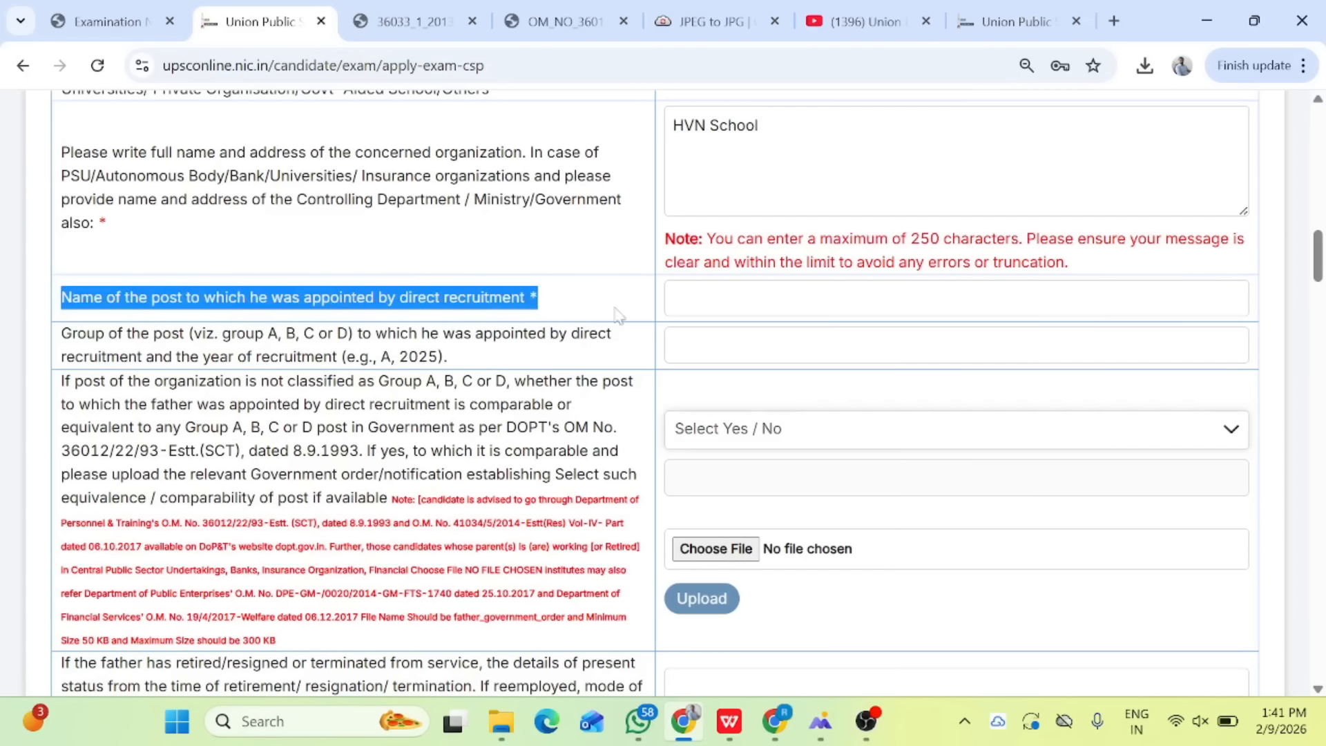
scroll(702, 231, "up", 2)
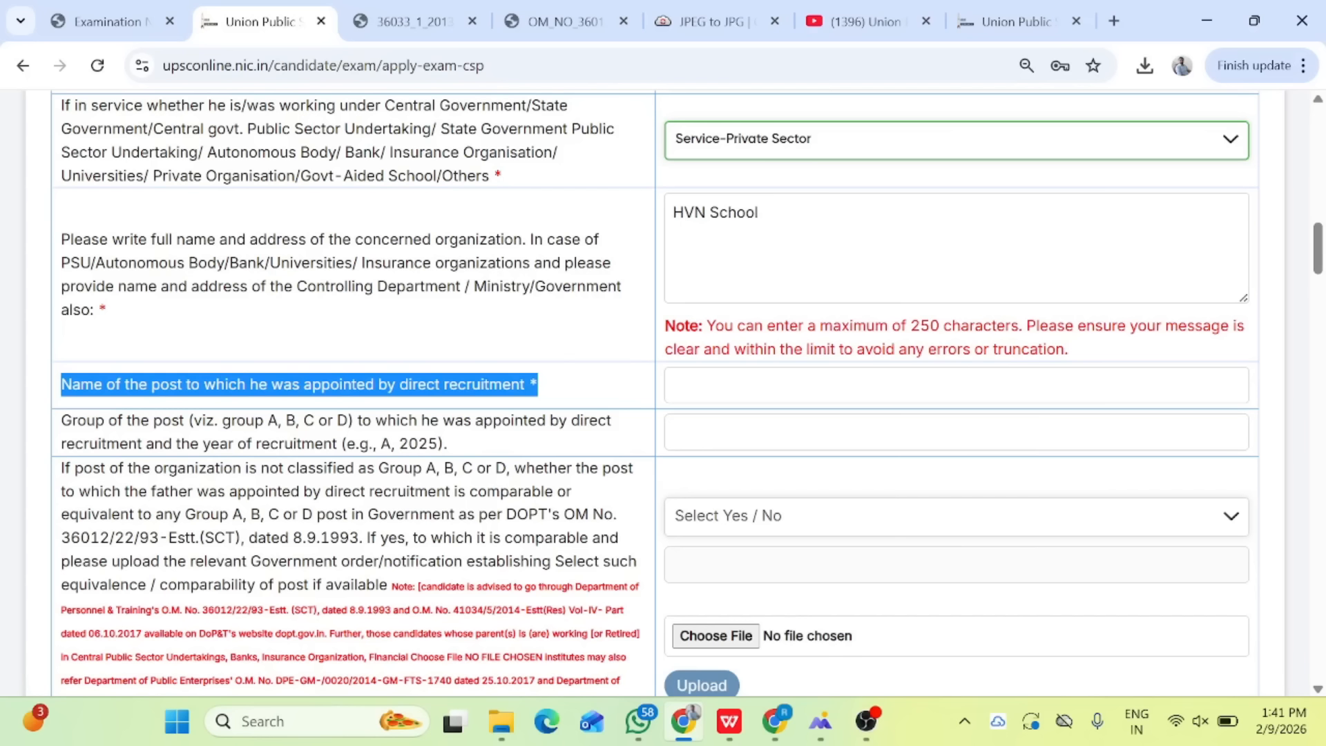
Type 'Not Applicable' into both the Name of the post and Group of the post fields
left_click(766, 384)
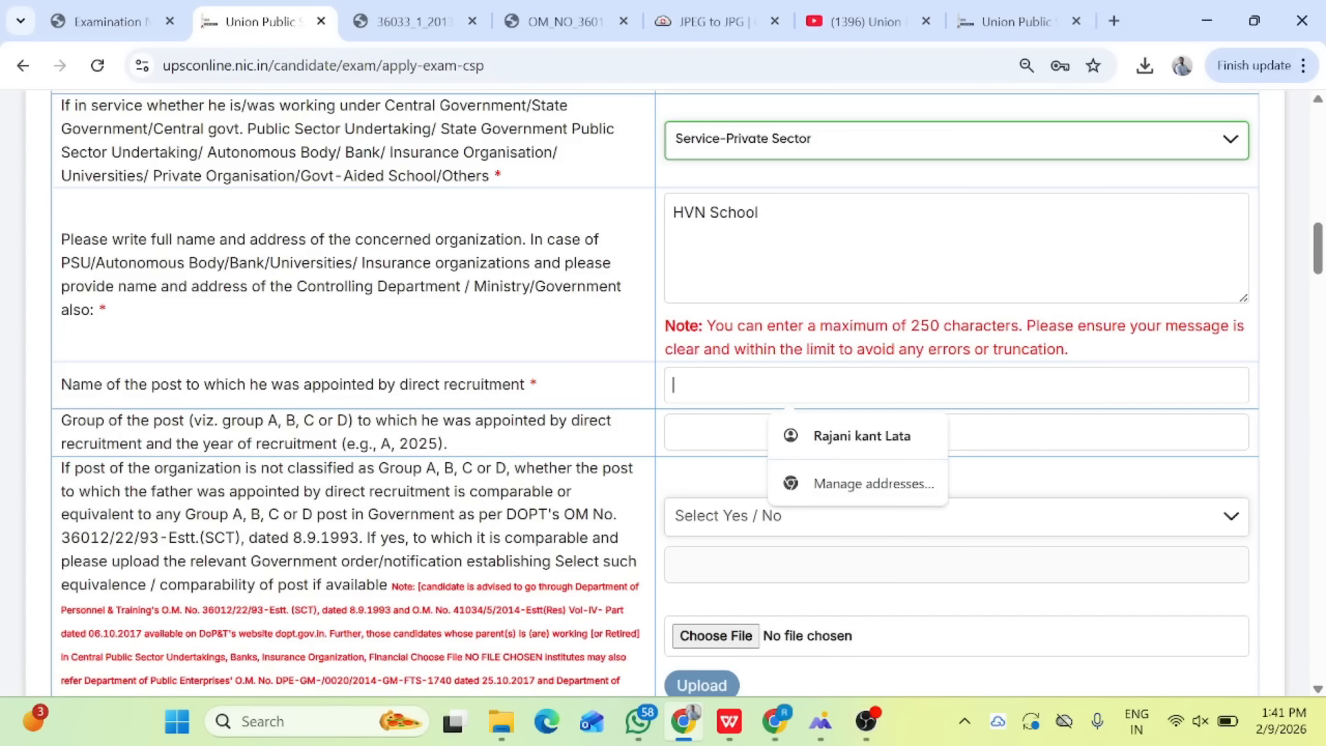
type("NA")
left_click(642, 400)
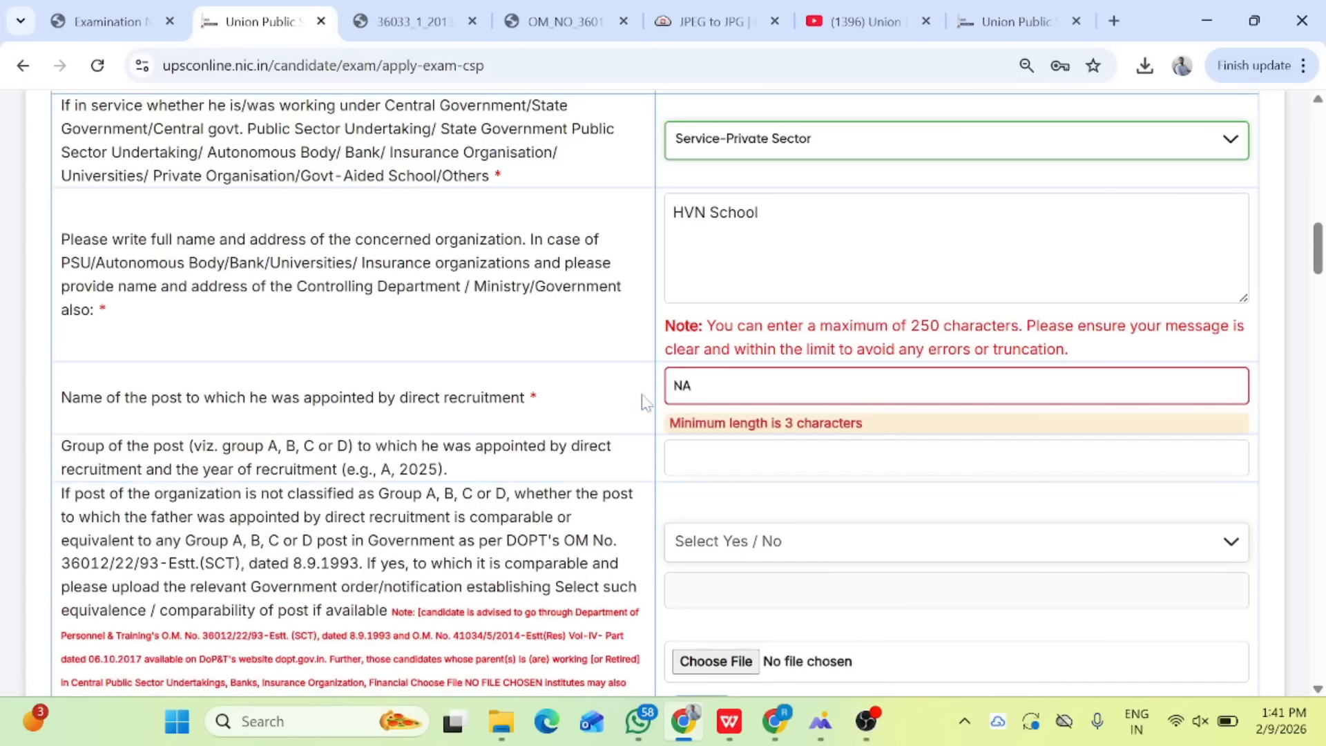
key("BackSpace")
type("ot WApp")
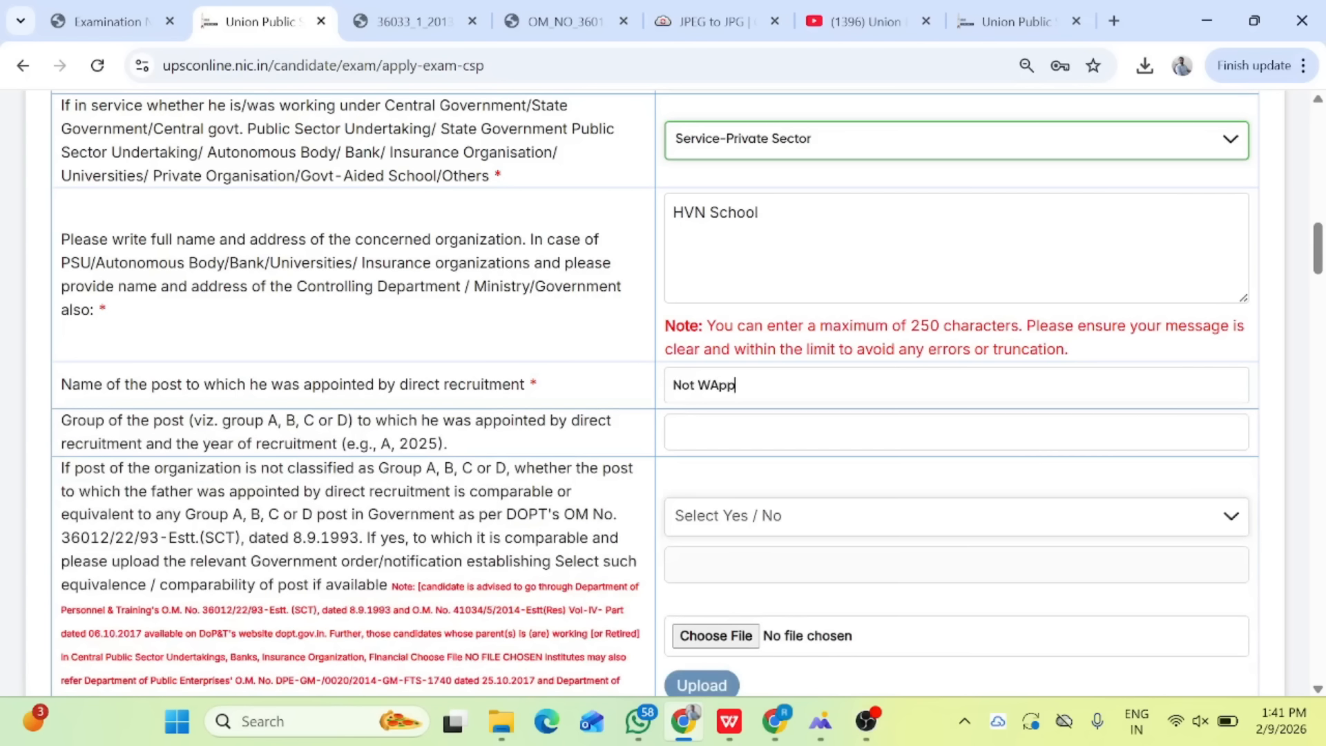
key("BackSpace")
key("BackSpace")
key("BackSpace")
key("BackSpace")
type("App")
type("able")
scroll(656, 394, "down", 1)
key("Tab")
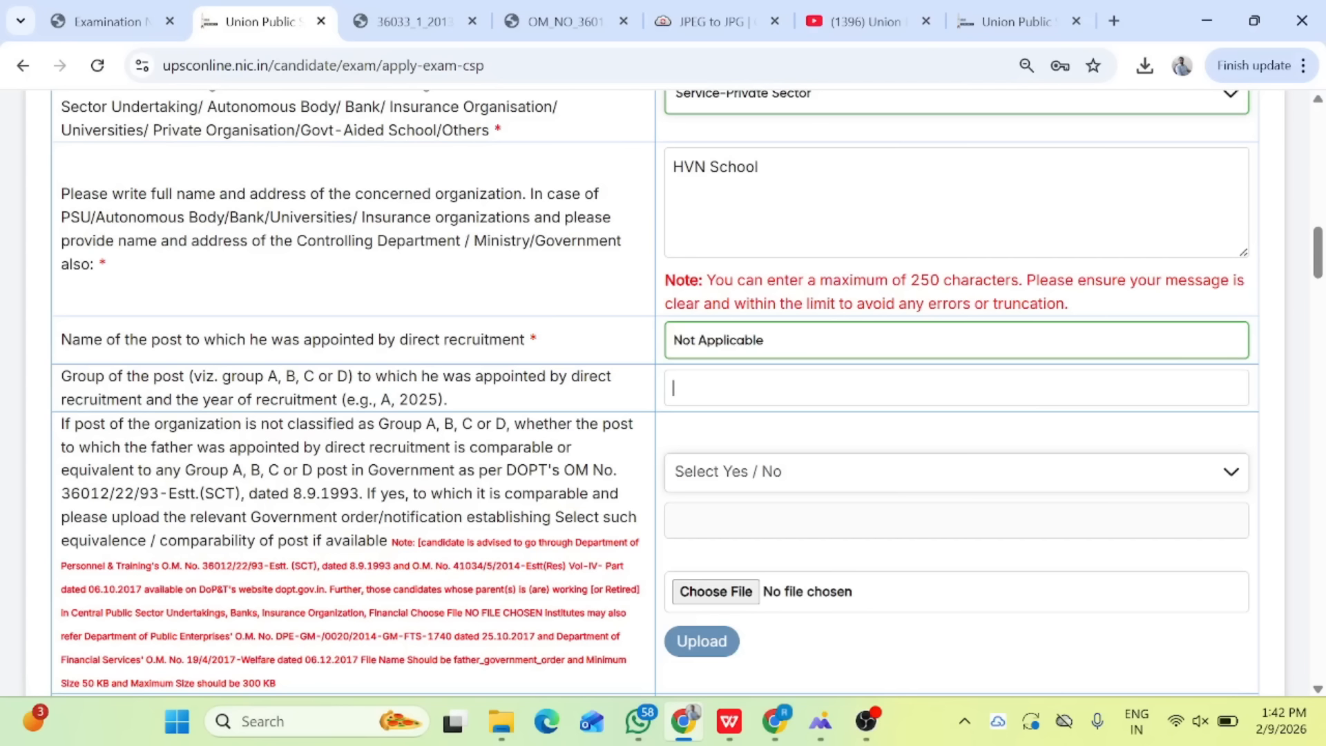
type("Not Applicable")
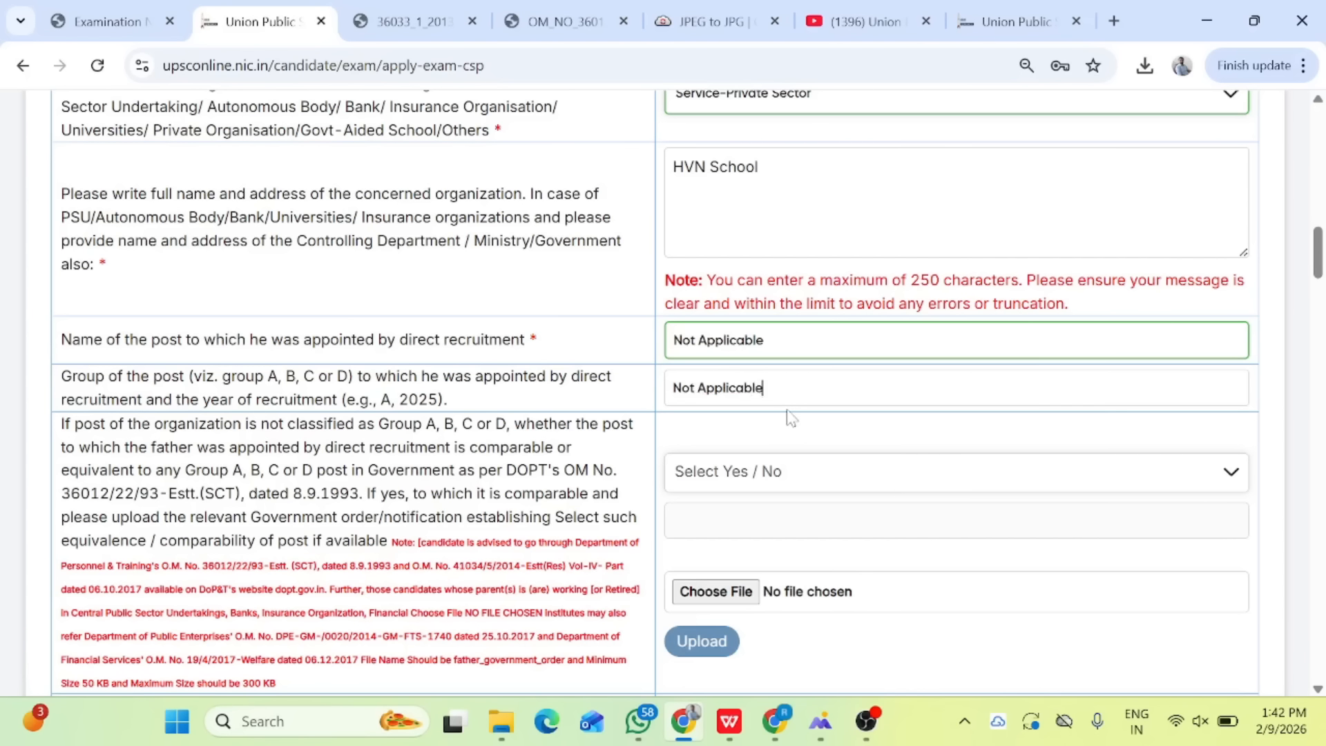
Read the Group A–D comparability question for the father's post and answer No
left_click(736, 434)
scroll(736, 434, "down", 1)
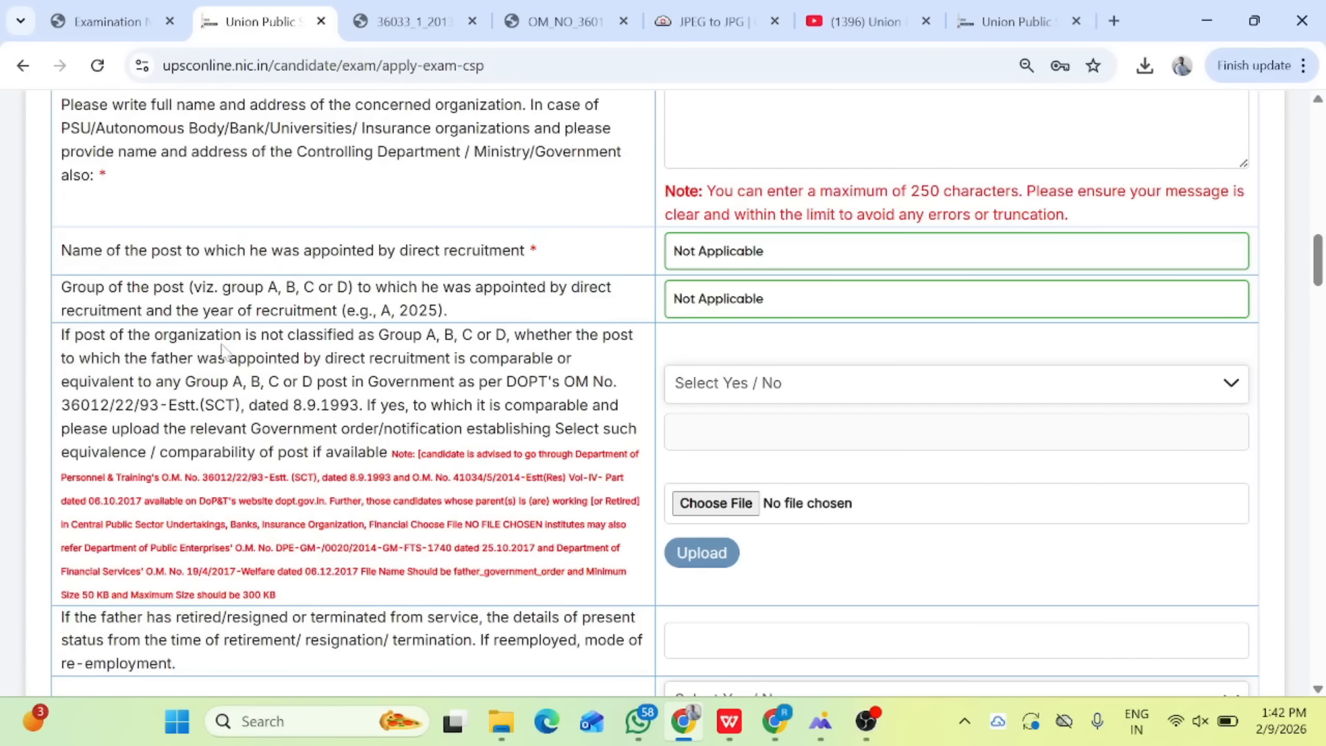
left_click_drag(61, 335, 365, 405)
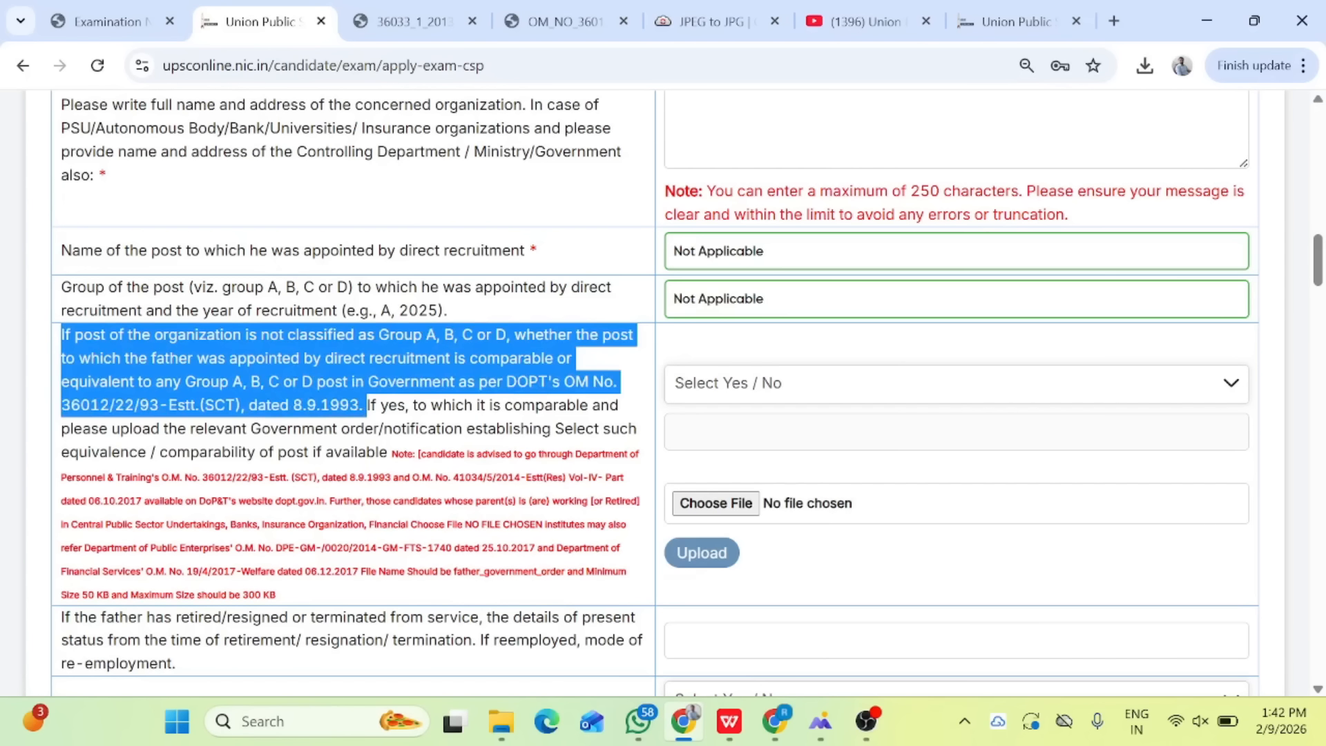
left_click(481, 309)
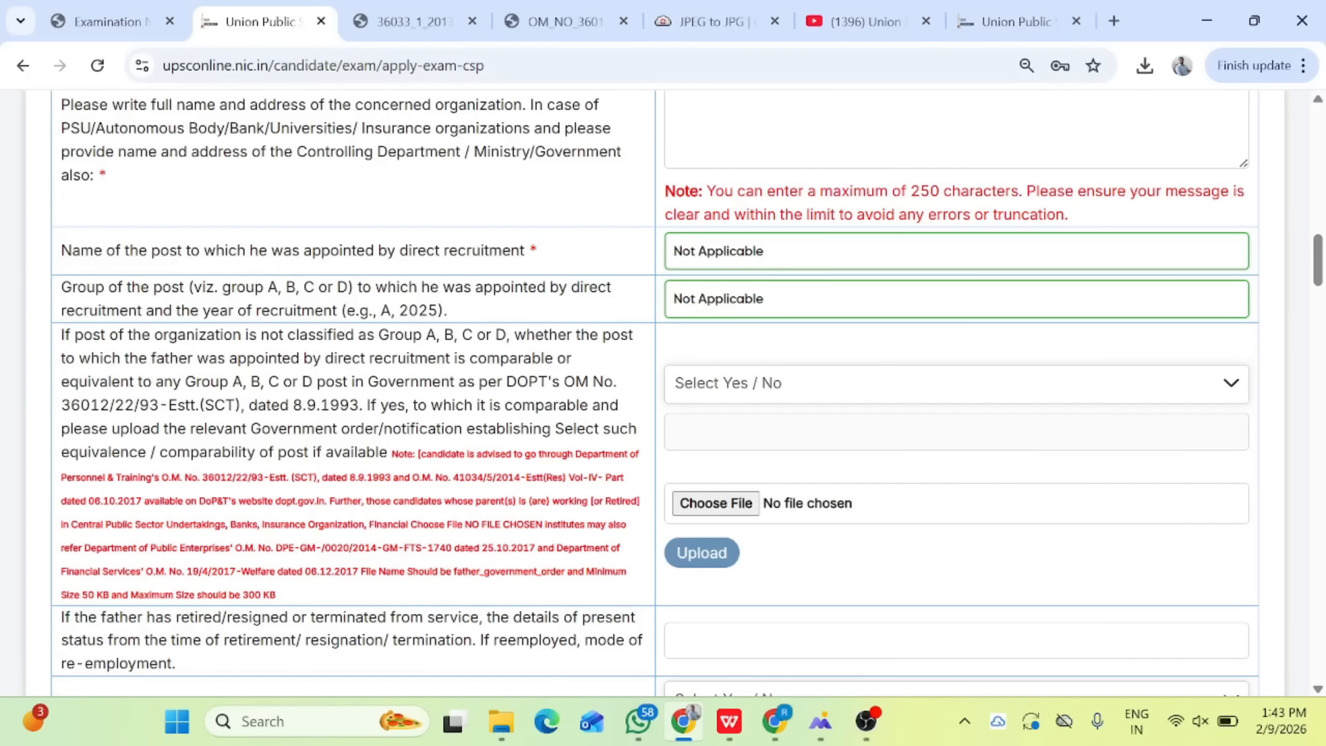
left_click(773, 379)
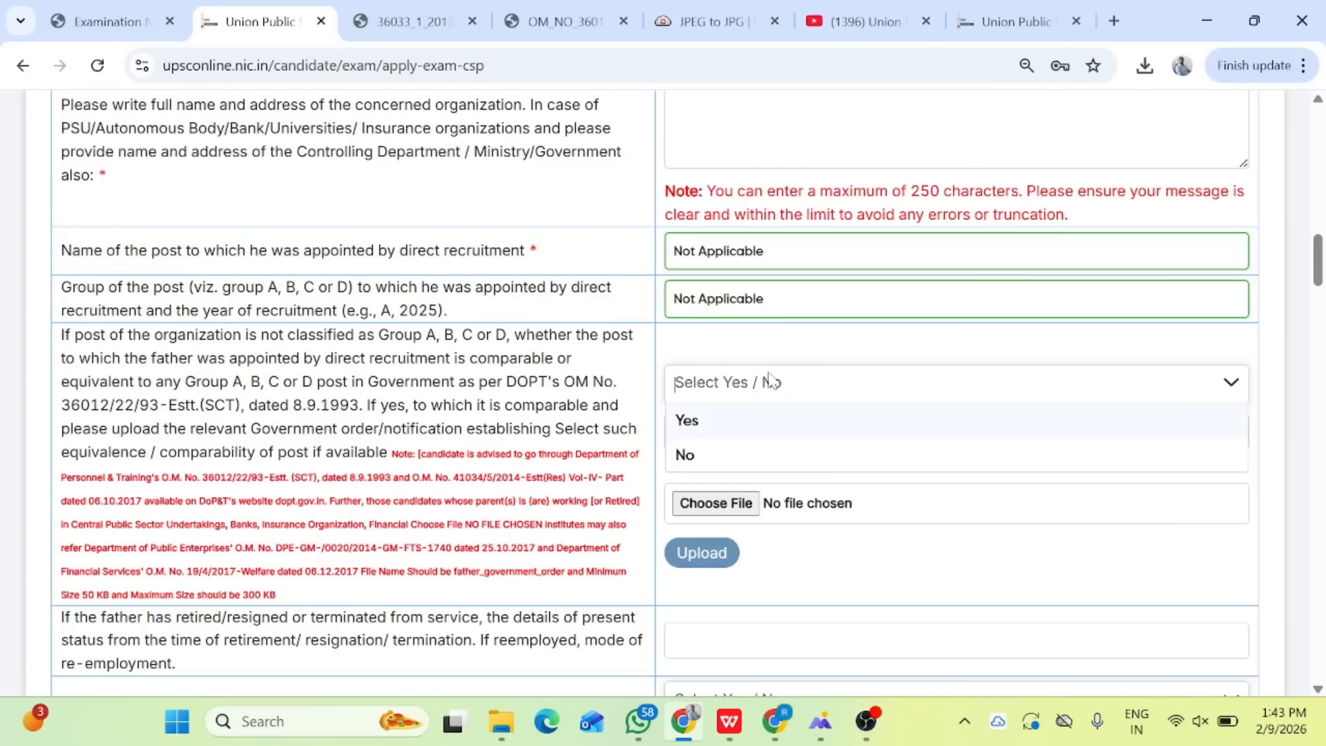
left_click(683, 332)
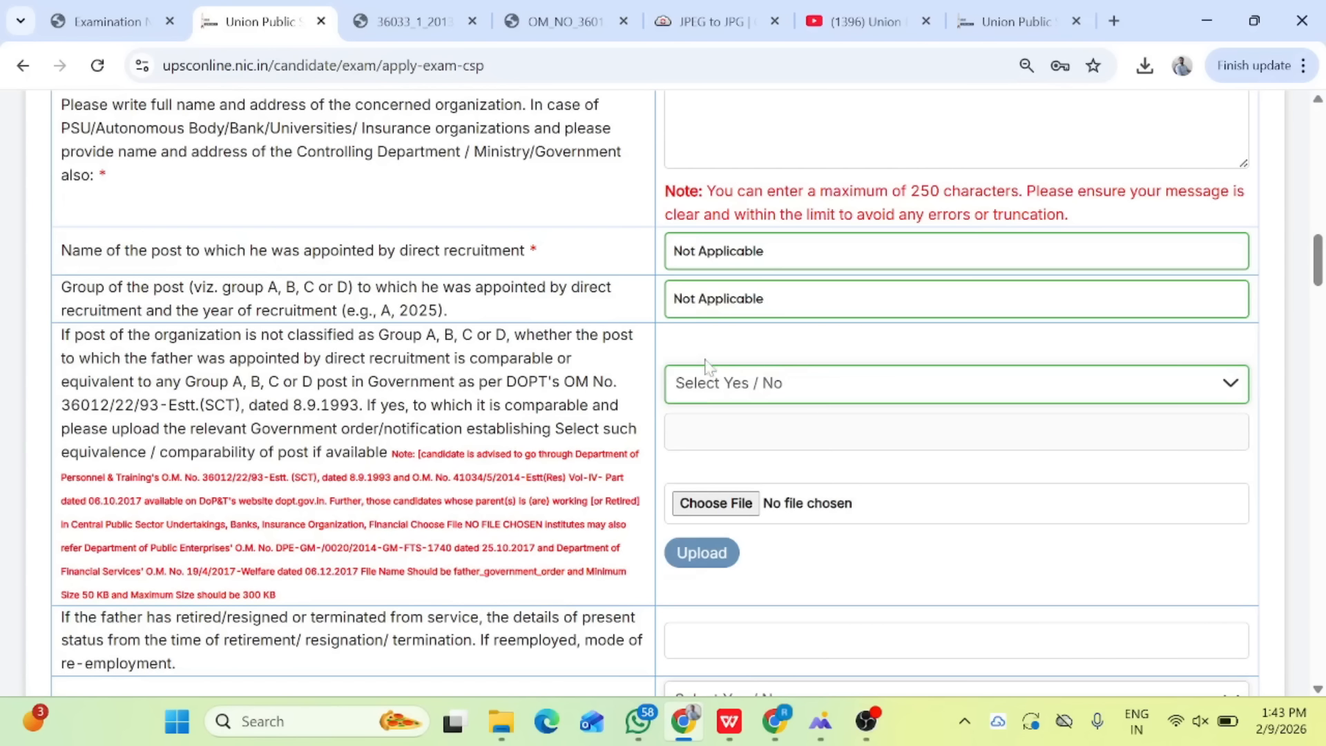
left_click(728, 387)
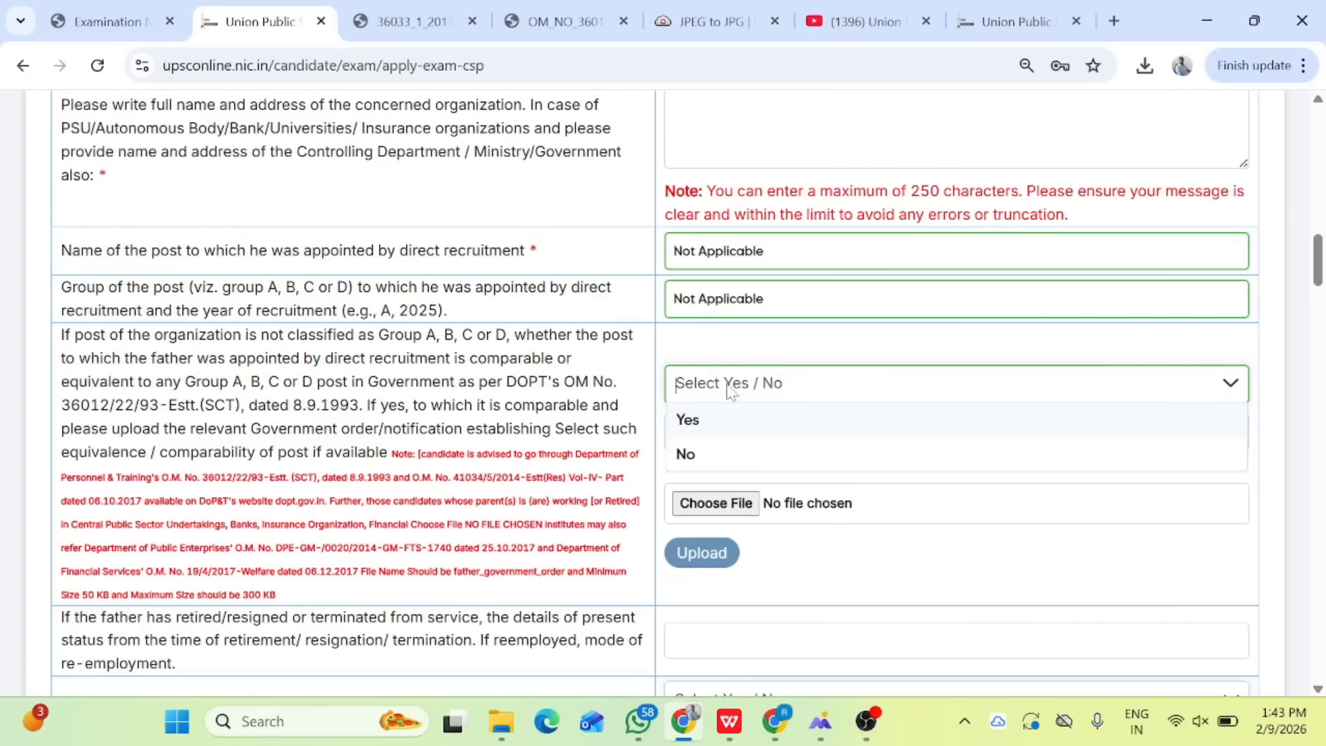
left_click(694, 456)
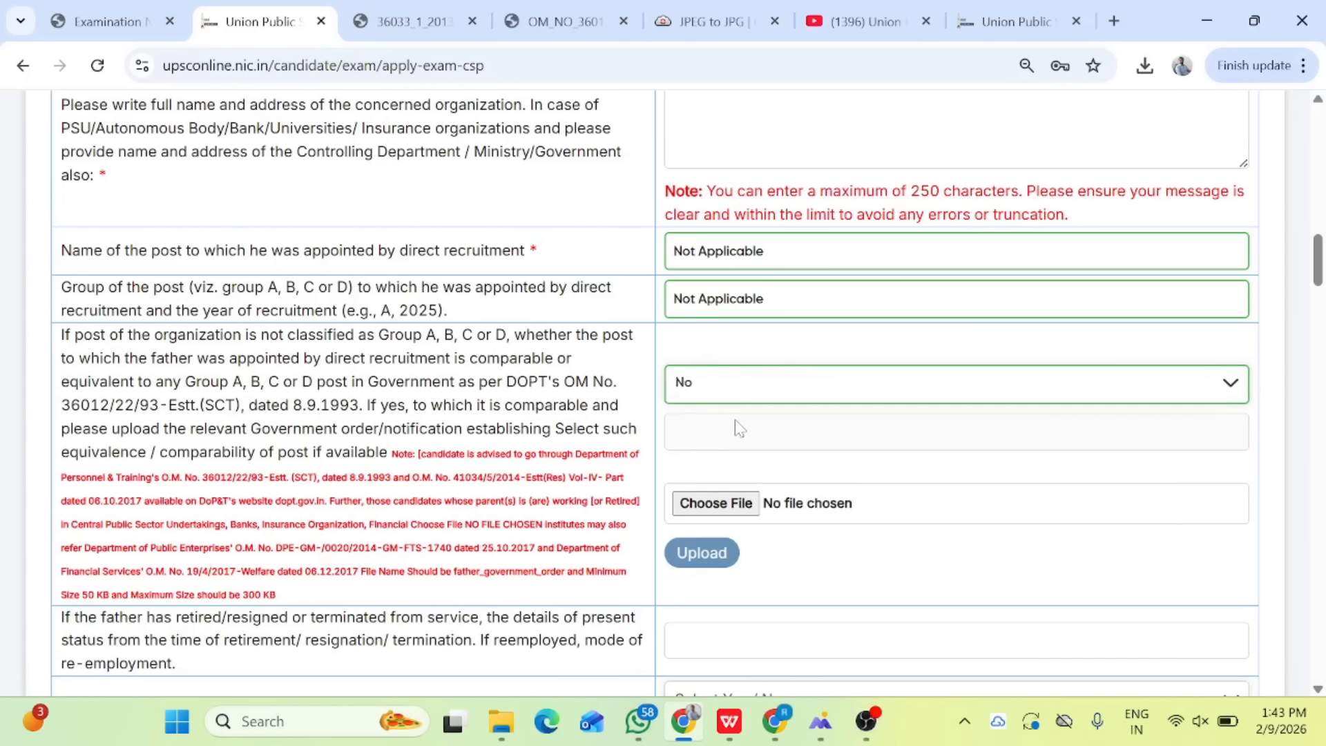
Briefly switch the comparability answer to Yes, then settle on No without uploading an equivalence order
left_click(732, 384)
left_click(687, 417)
left_click(330, 351)
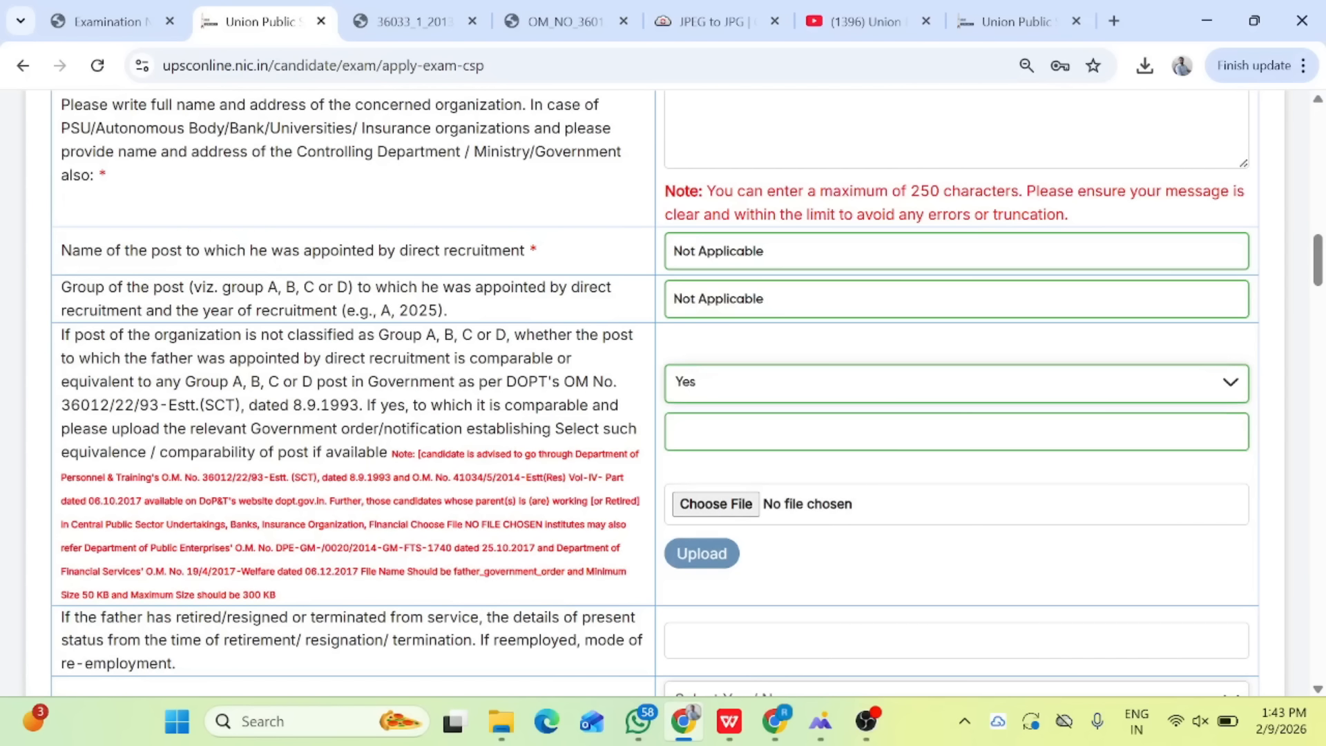
left_click_drag(261, 336, 529, 337)
left_click(674, 431)
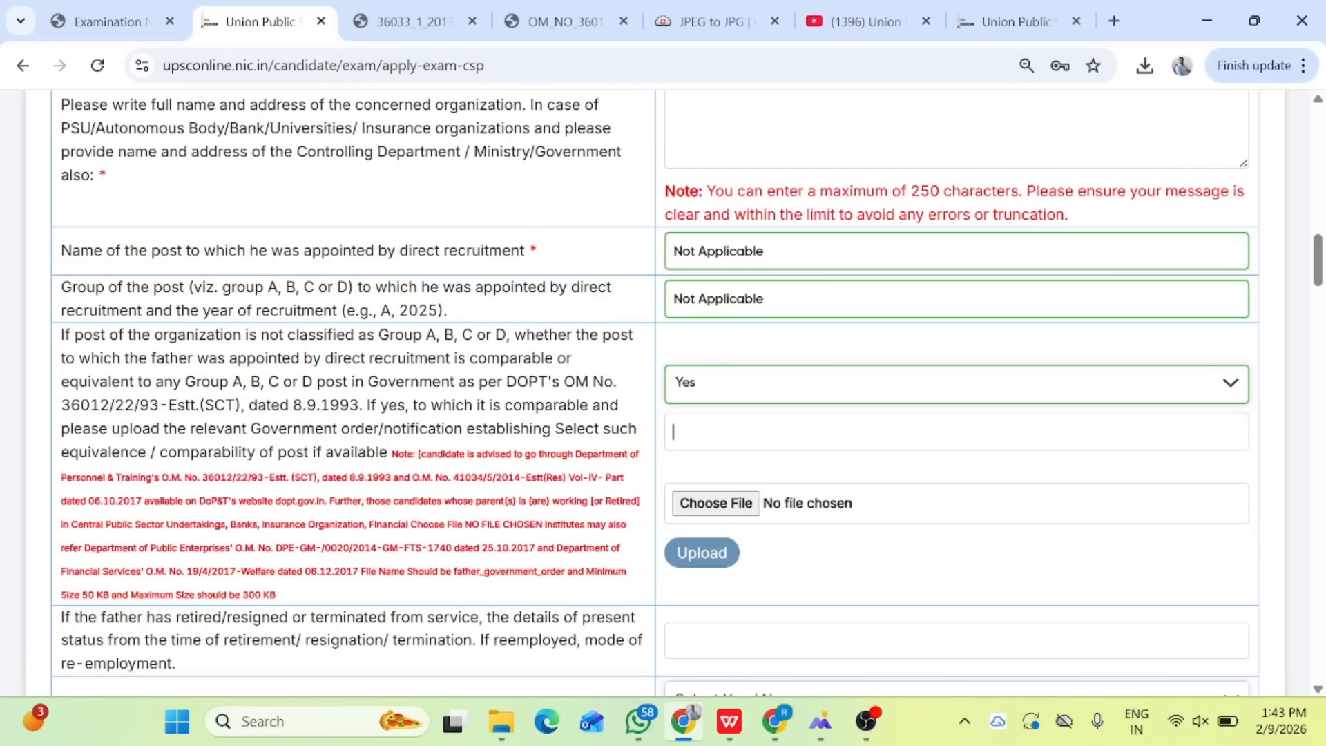
left_click(699, 386)
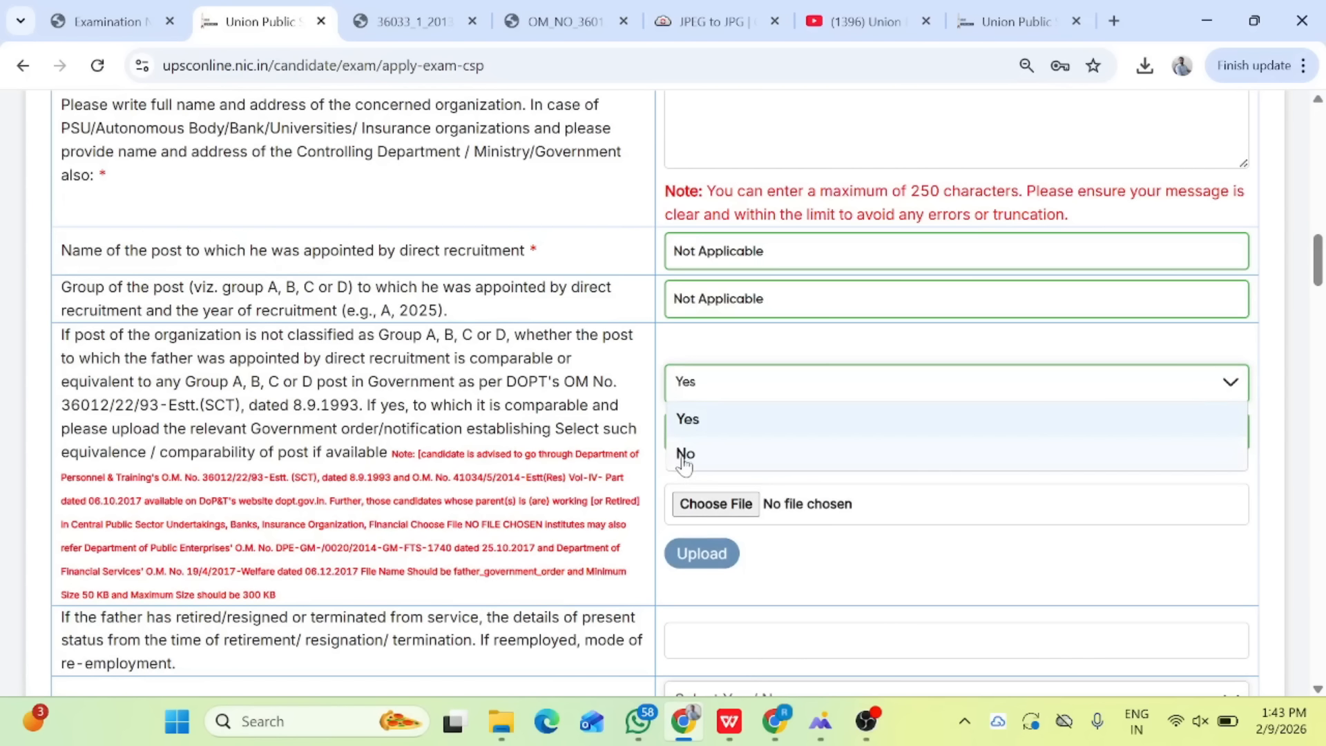
left_click(684, 455)
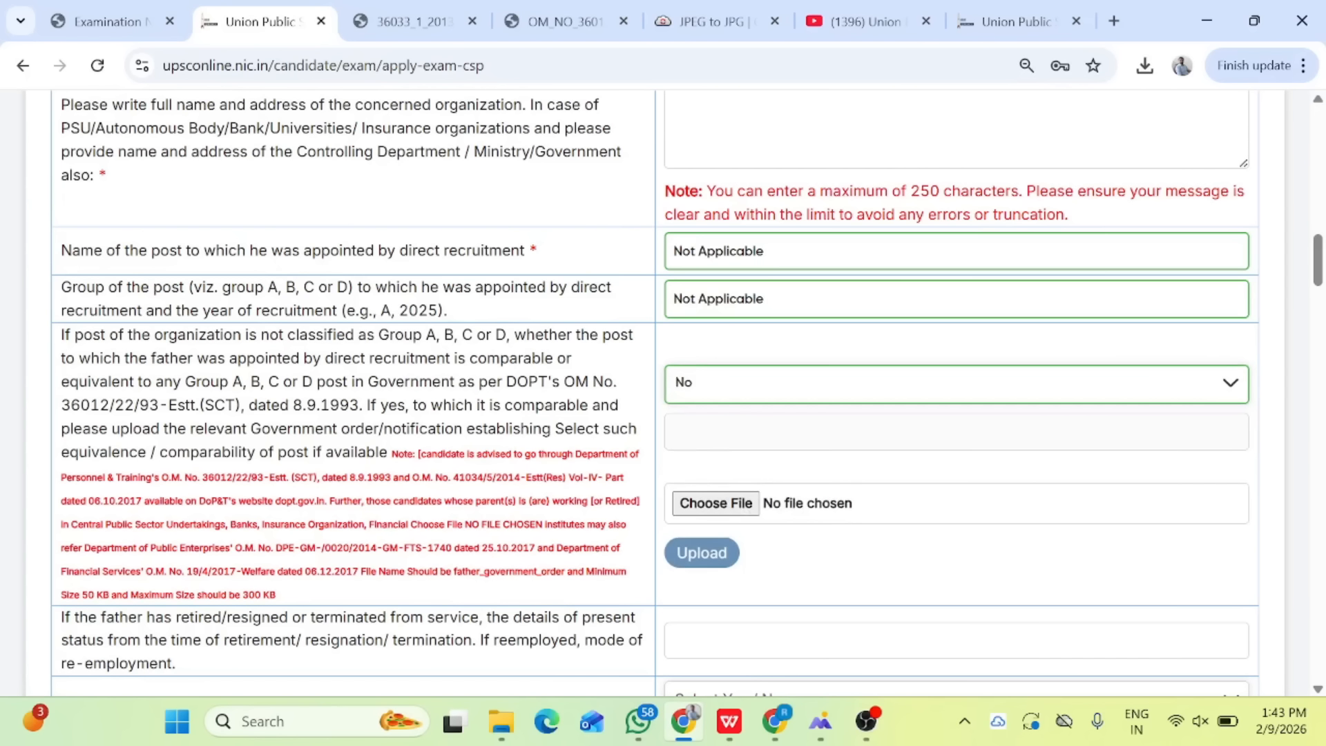
left_click_drag(191, 428, 256, 453)
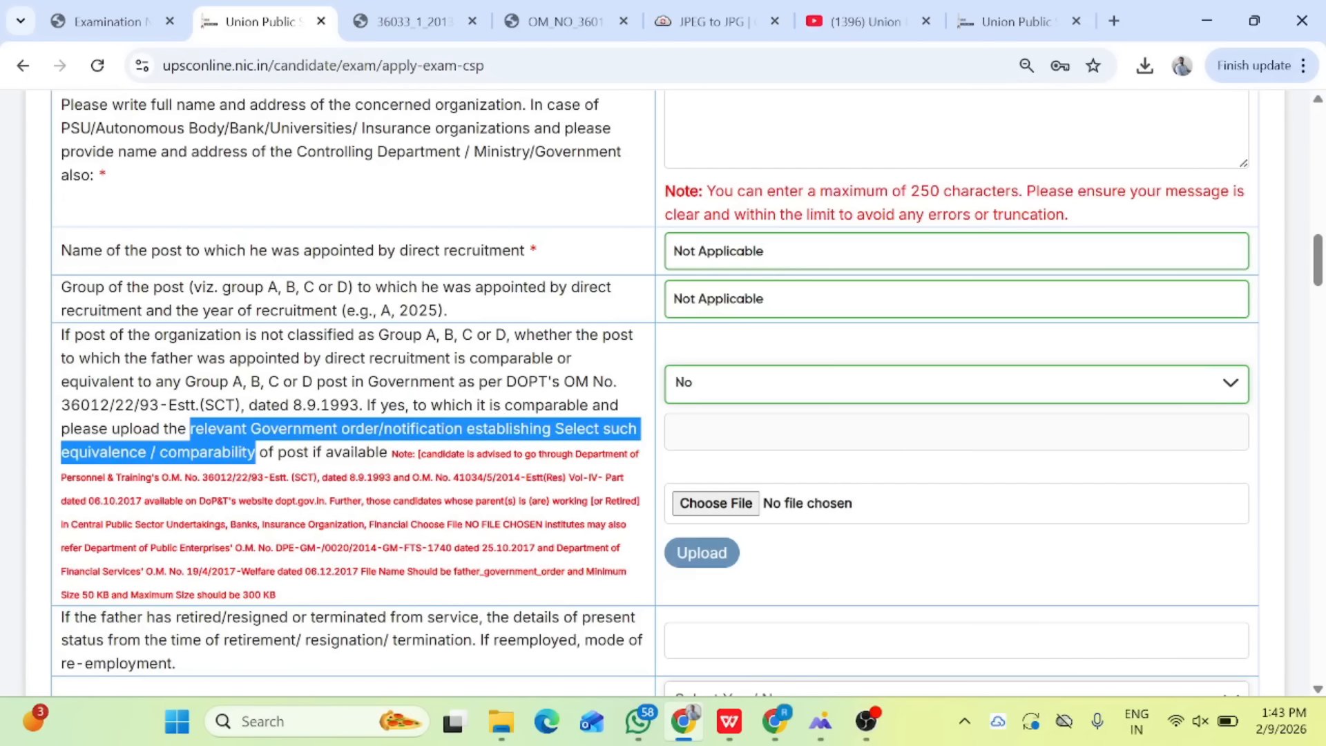
left_click(744, 479)
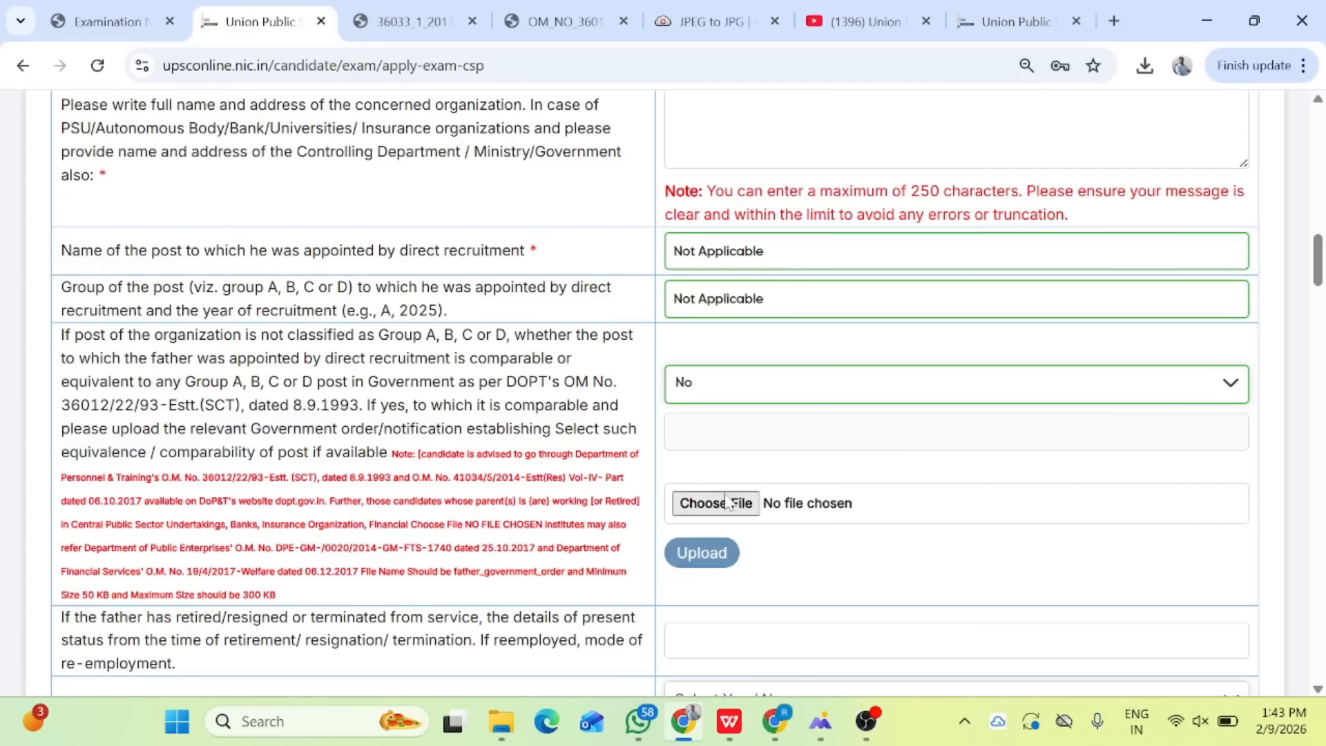
scroll(727, 502, "down", 1)
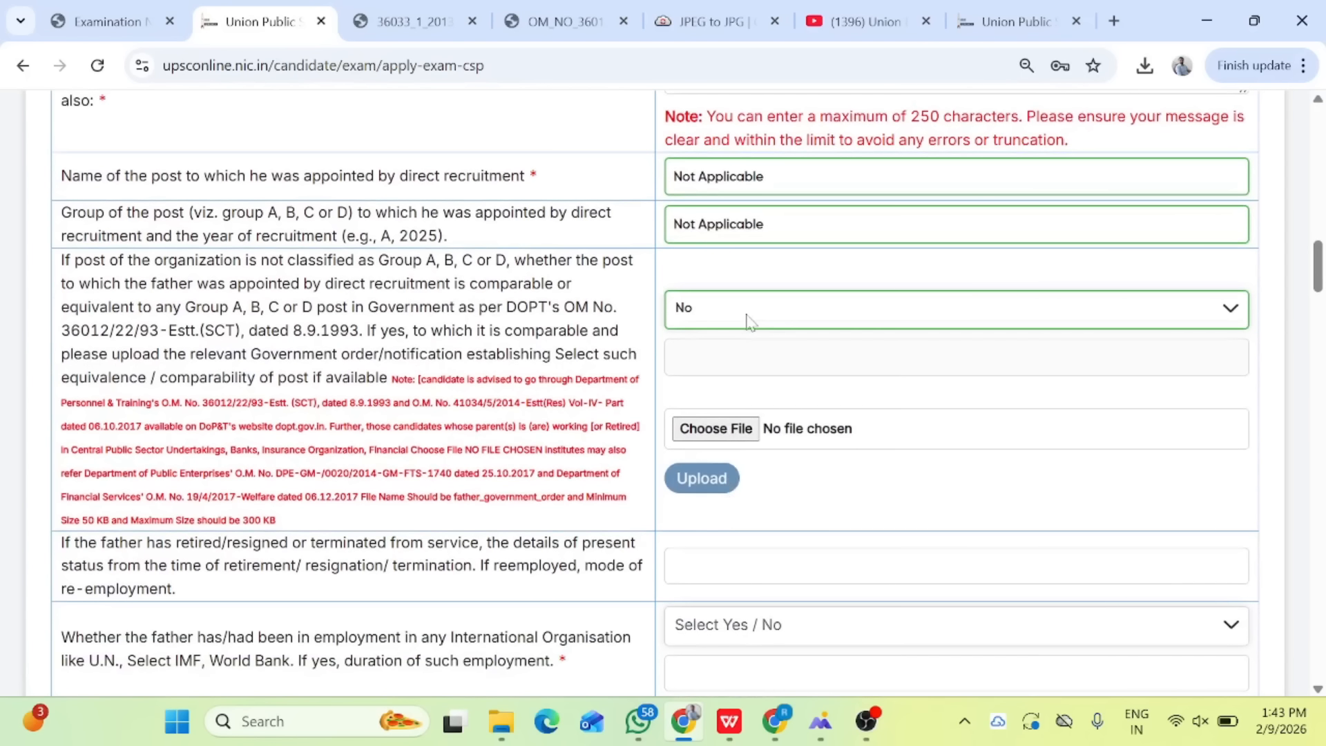
Type 'Not Applicable' in the father's retirement/resignation details box
scroll(756, 494, "down", 4)
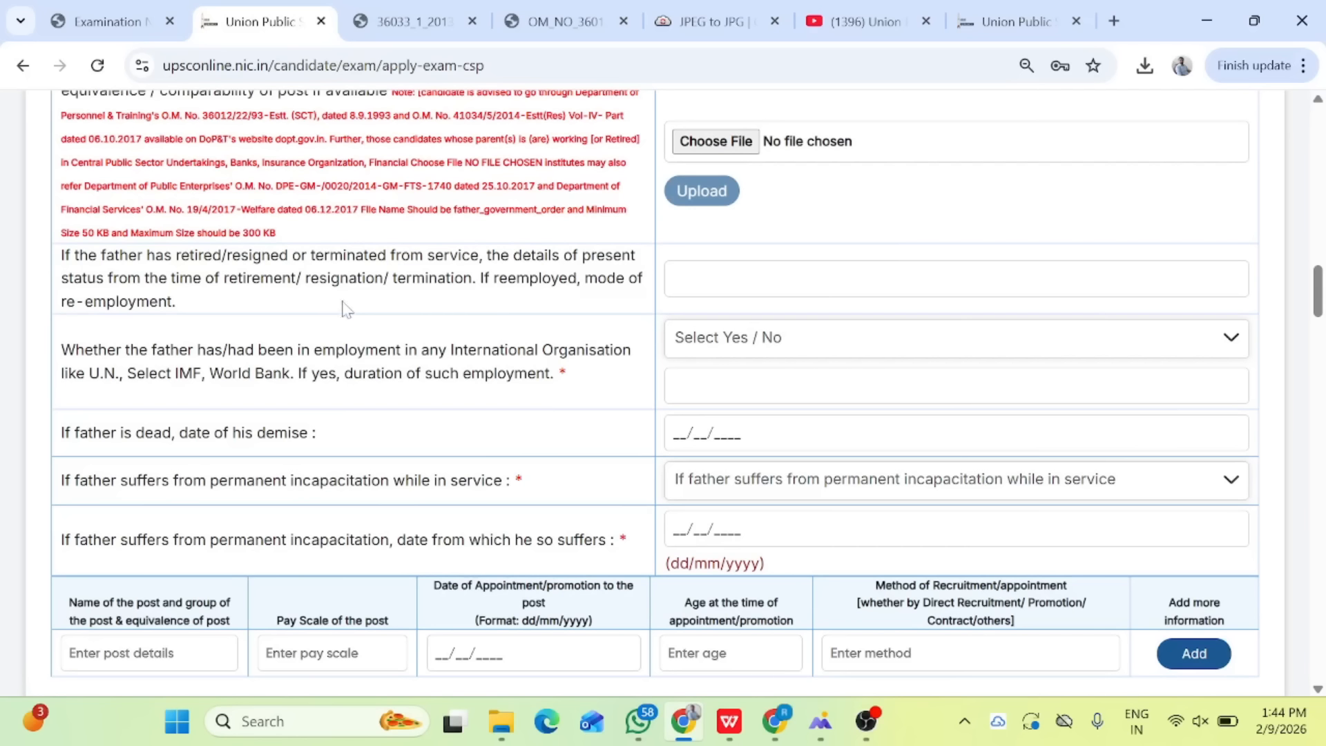
left_click(674, 279)
type("Not app")
key("BackSpace")
key("BackSpace")
key("BackSpace")
key("BackSpace")
type("Applicable")
Answer No to the father having worked for the UN, IMF, World Bank or similar body
scroll(726, 286, "up", 4)
scroll(727, 286, "down", 1)
scroll(727, 286, "down", 1)
left_click(714, 498)
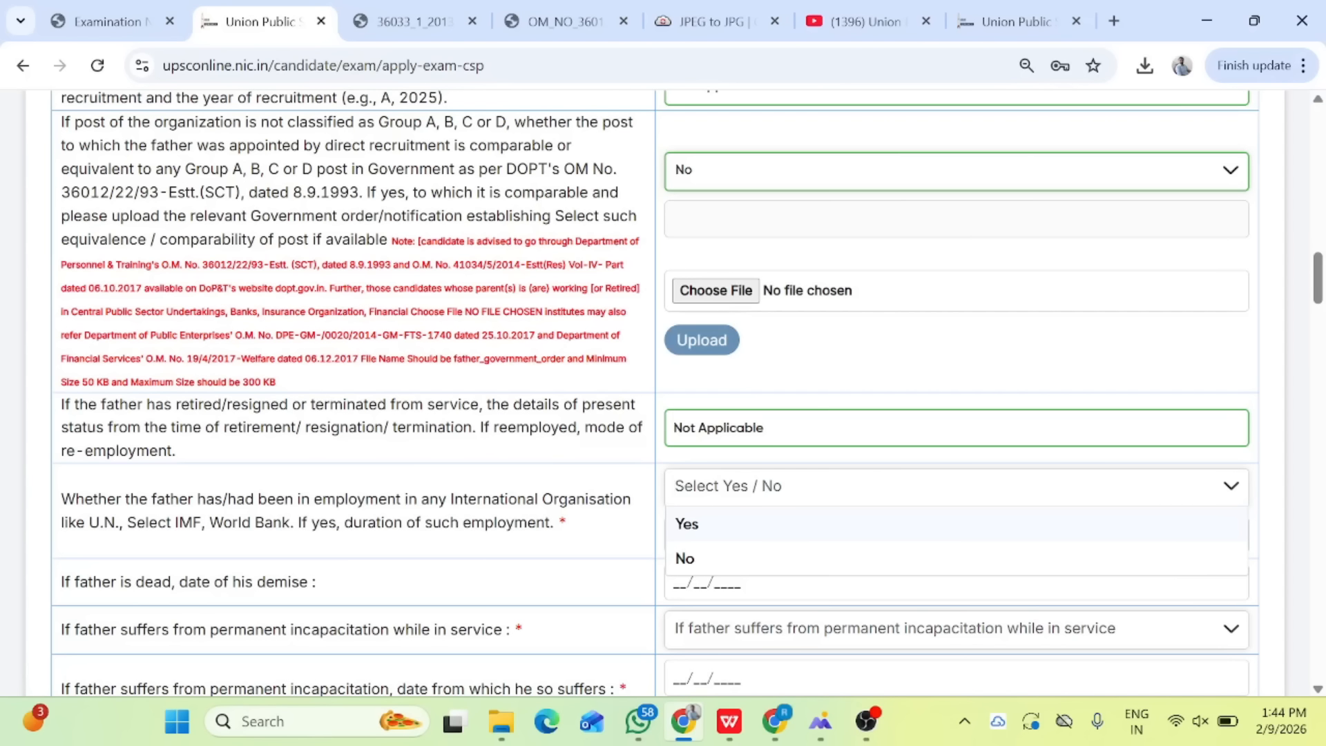
left_click(681, 558)
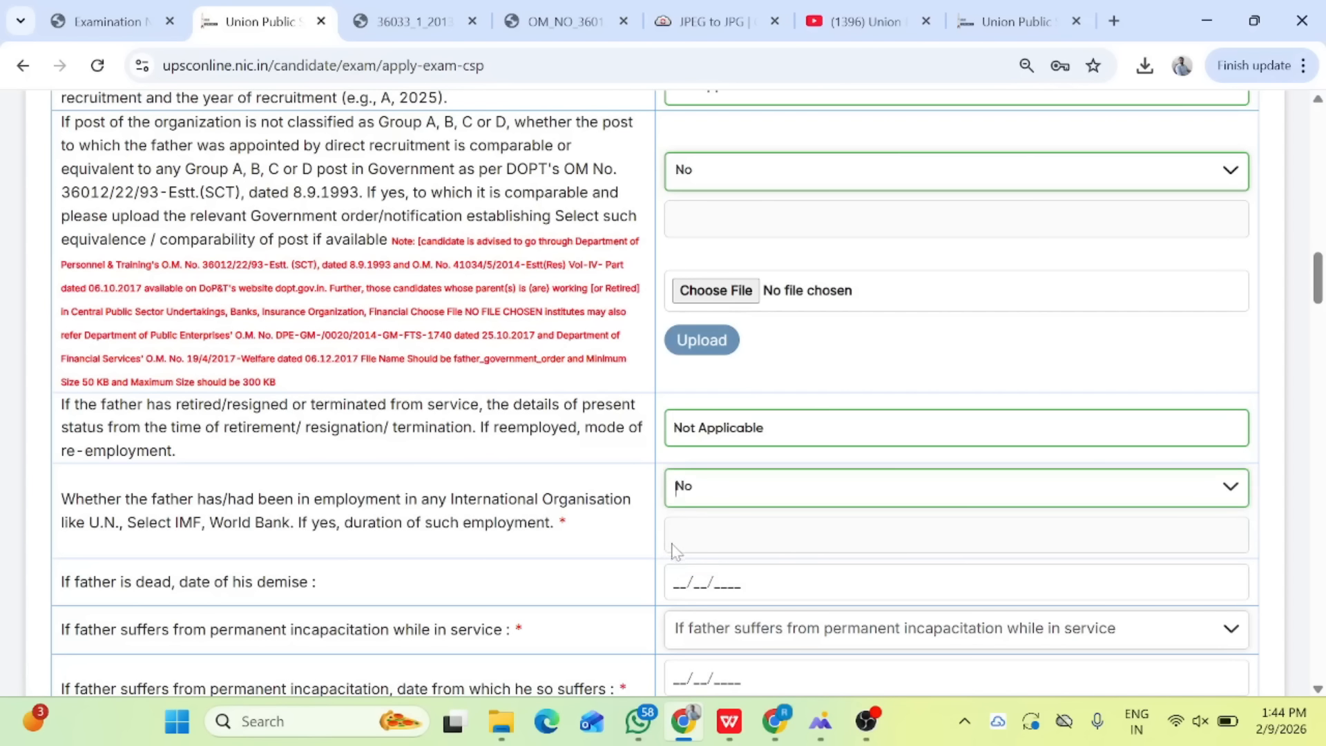
scroll(669, 546, "down", 3)
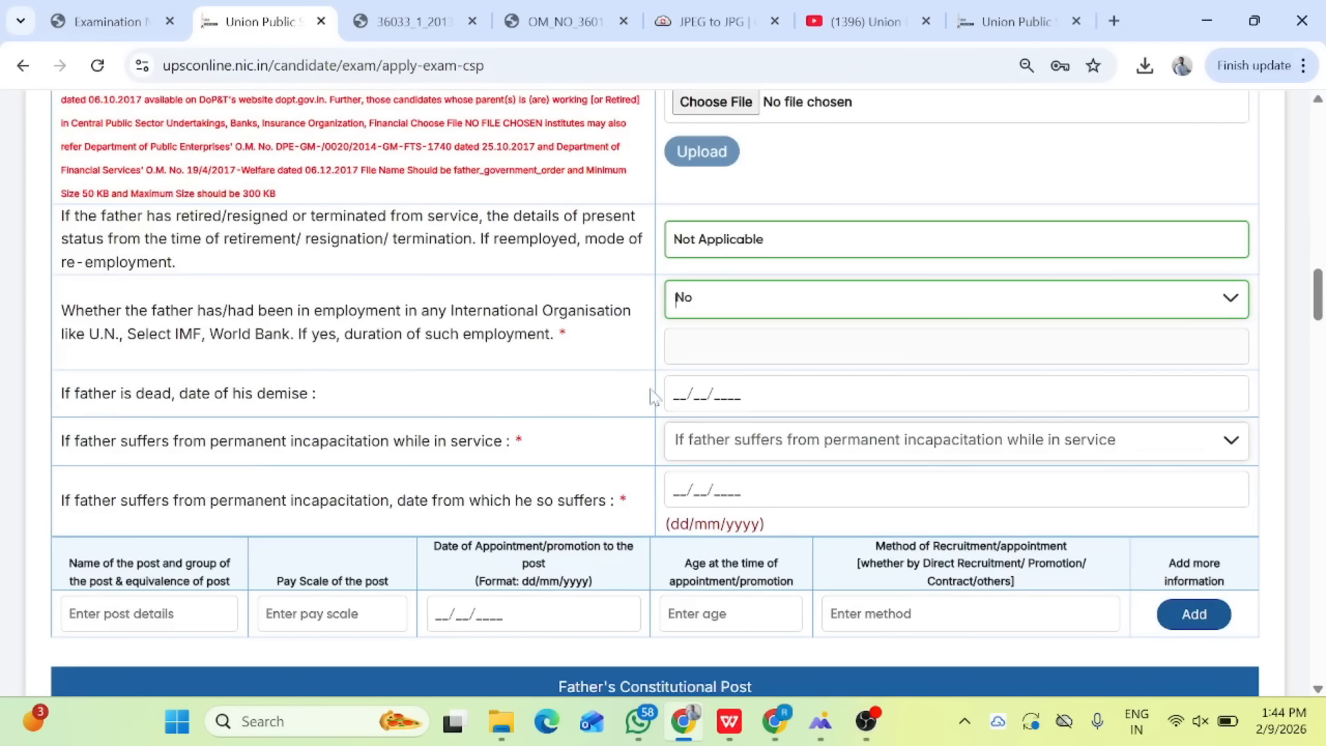
scroll(649, 397, "down", 1)
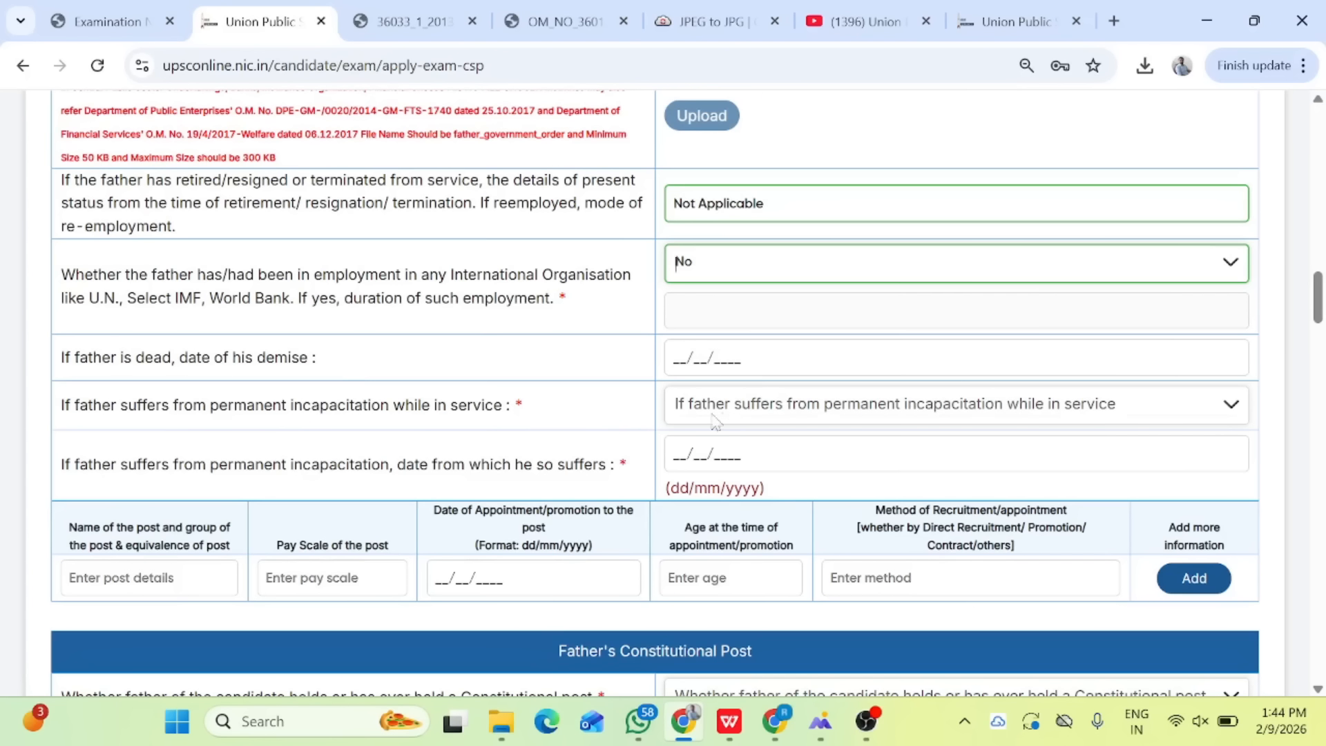
Set the father's permanent incapacitation in service answer to No, after briefly trying Yes
left_click(732, 418)
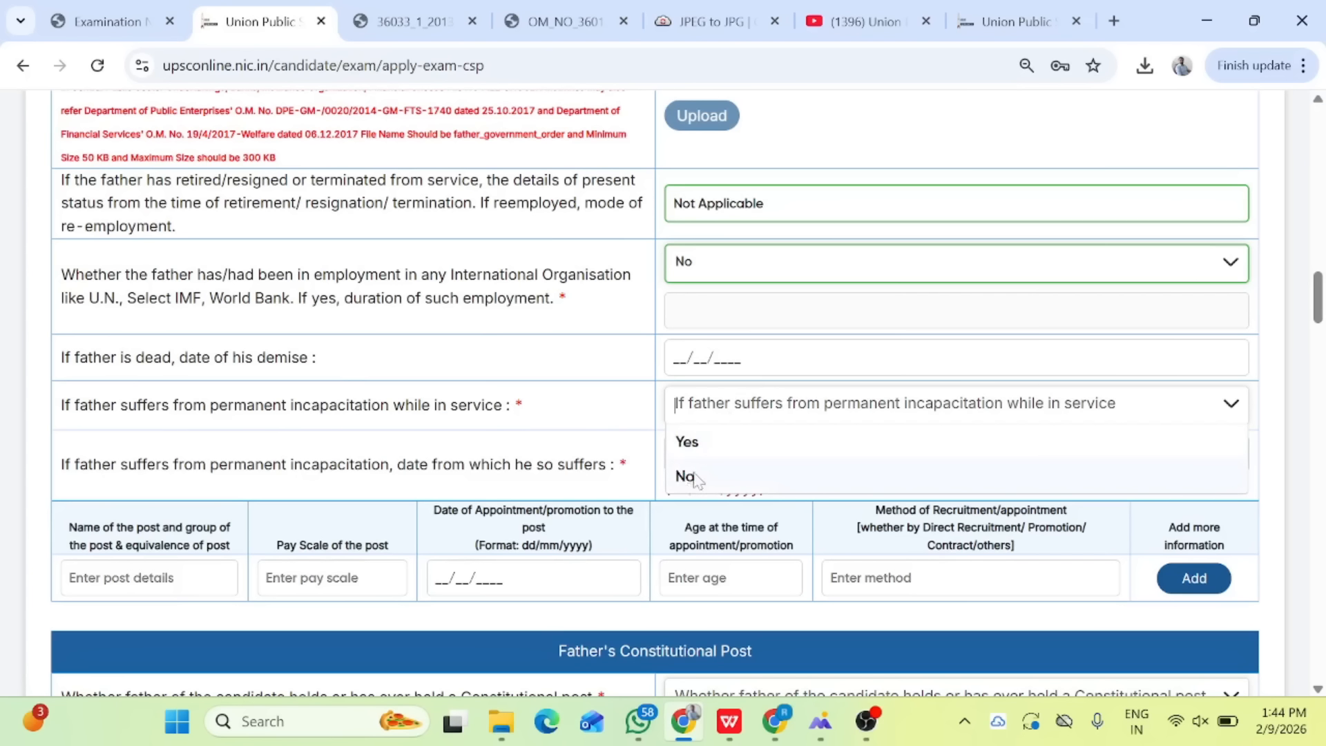
left_click(691, 477)
left_click(719, 404)
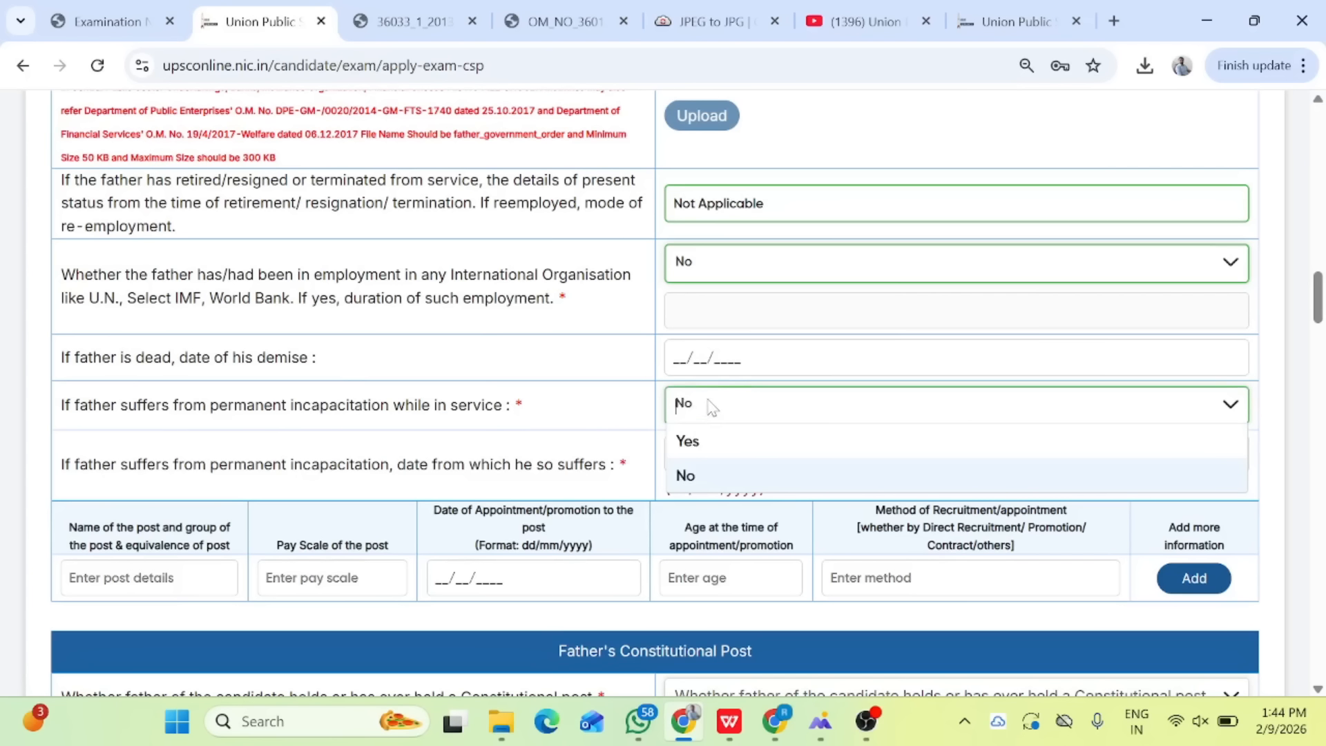
left_click(690, 444)
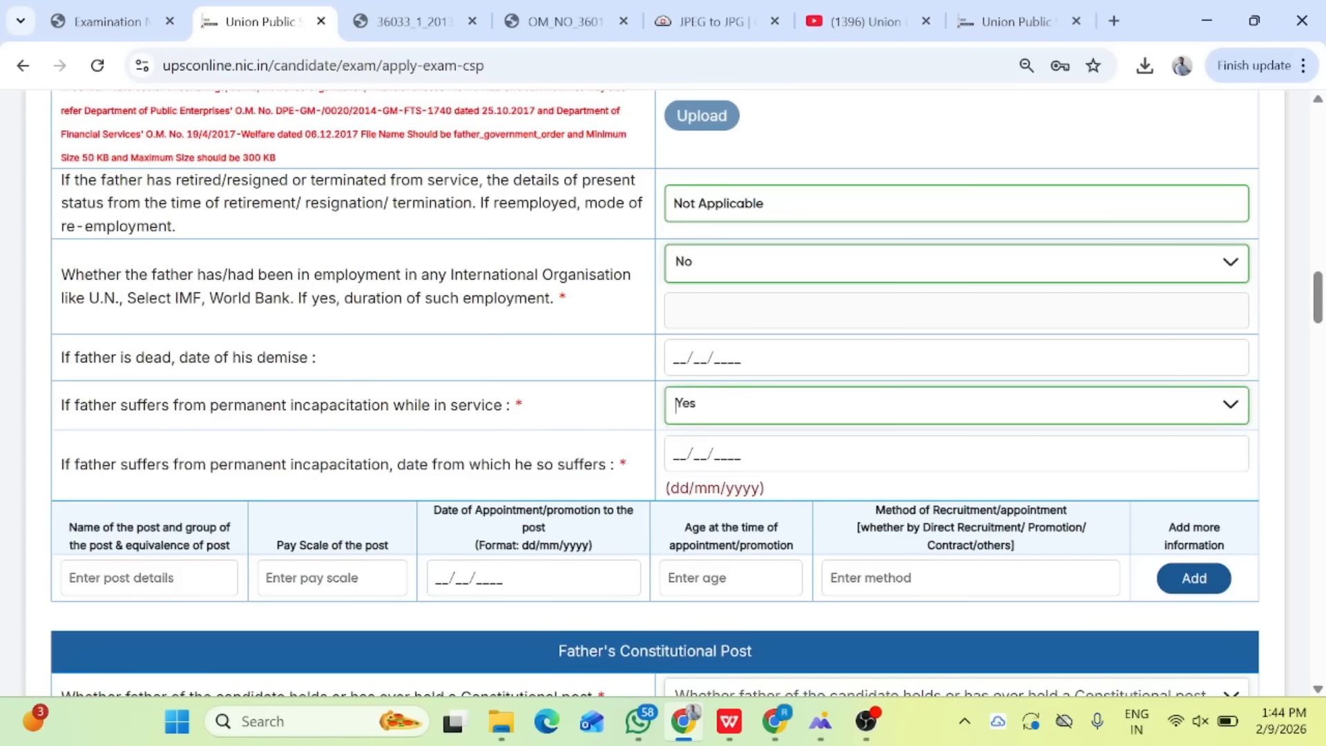
left_click(756, 419)
left_click(705, 476)
scroll(608, 444, "down", 1)
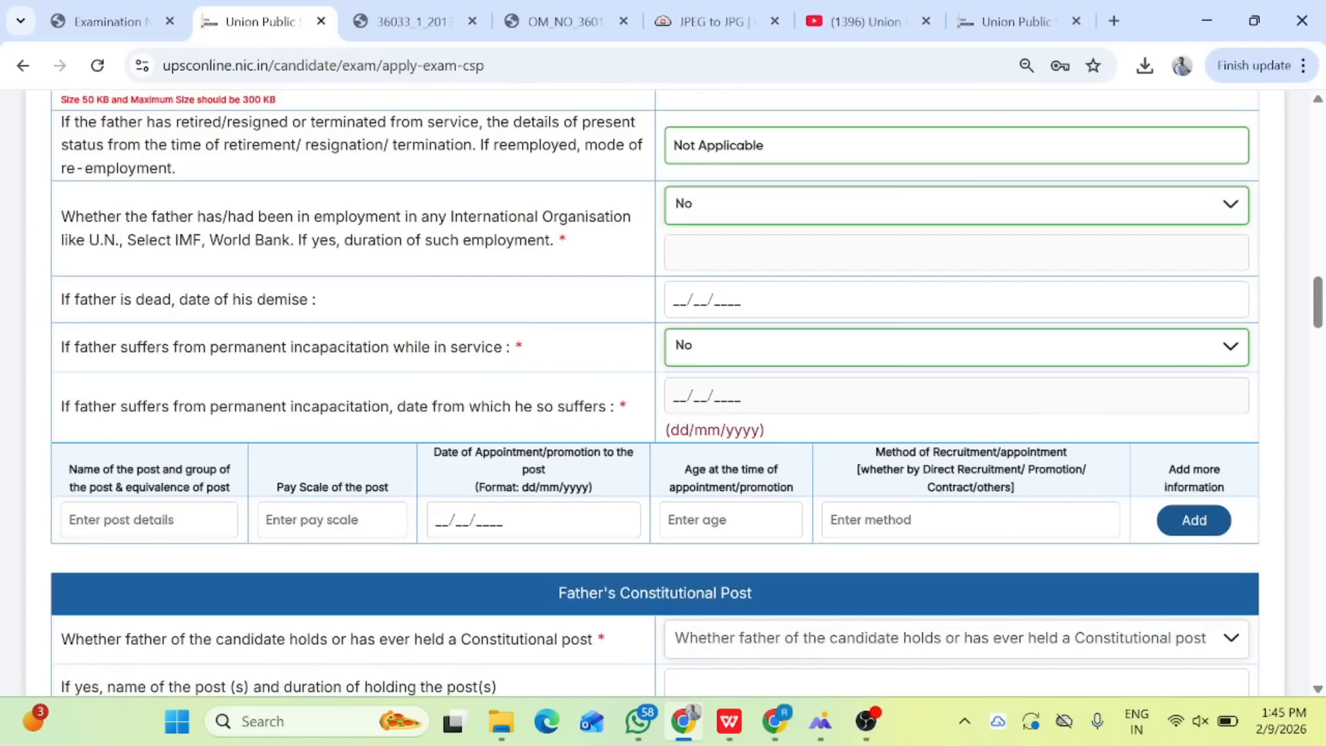
left_click(722, 346)
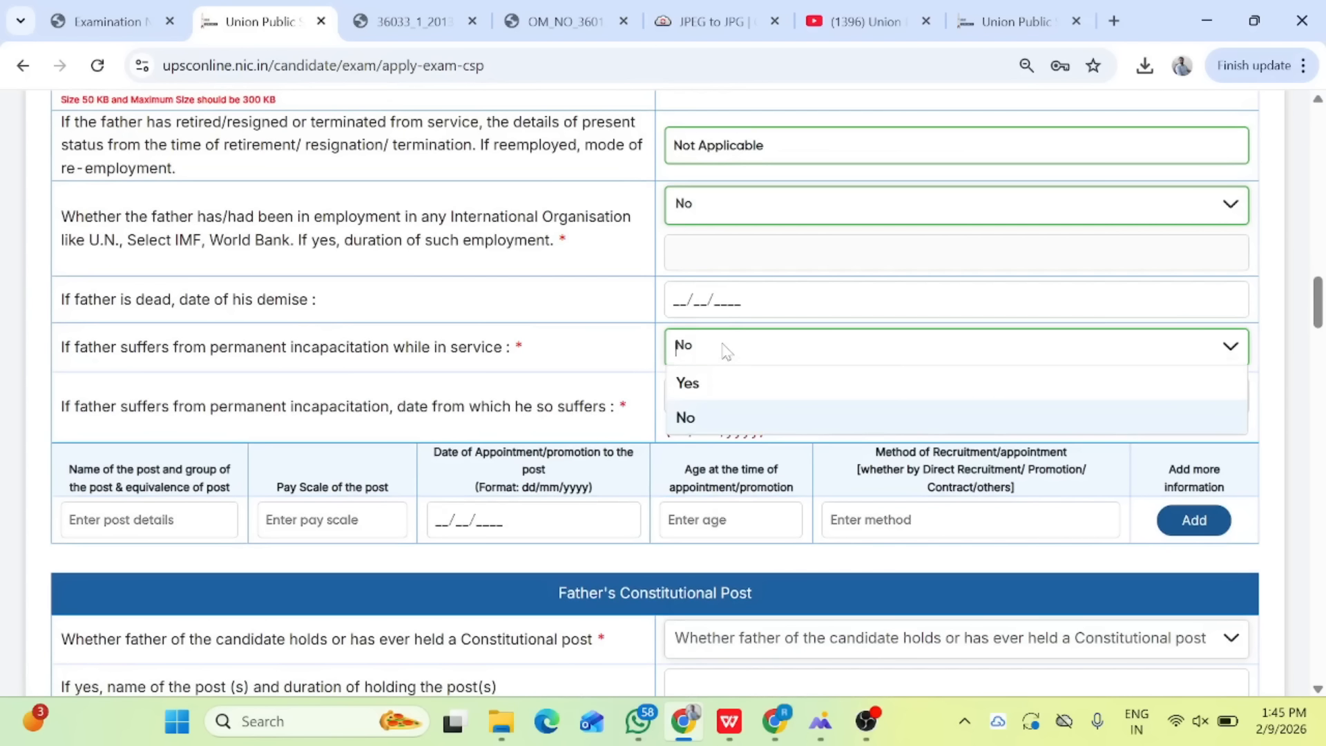
left_click(687, 384)
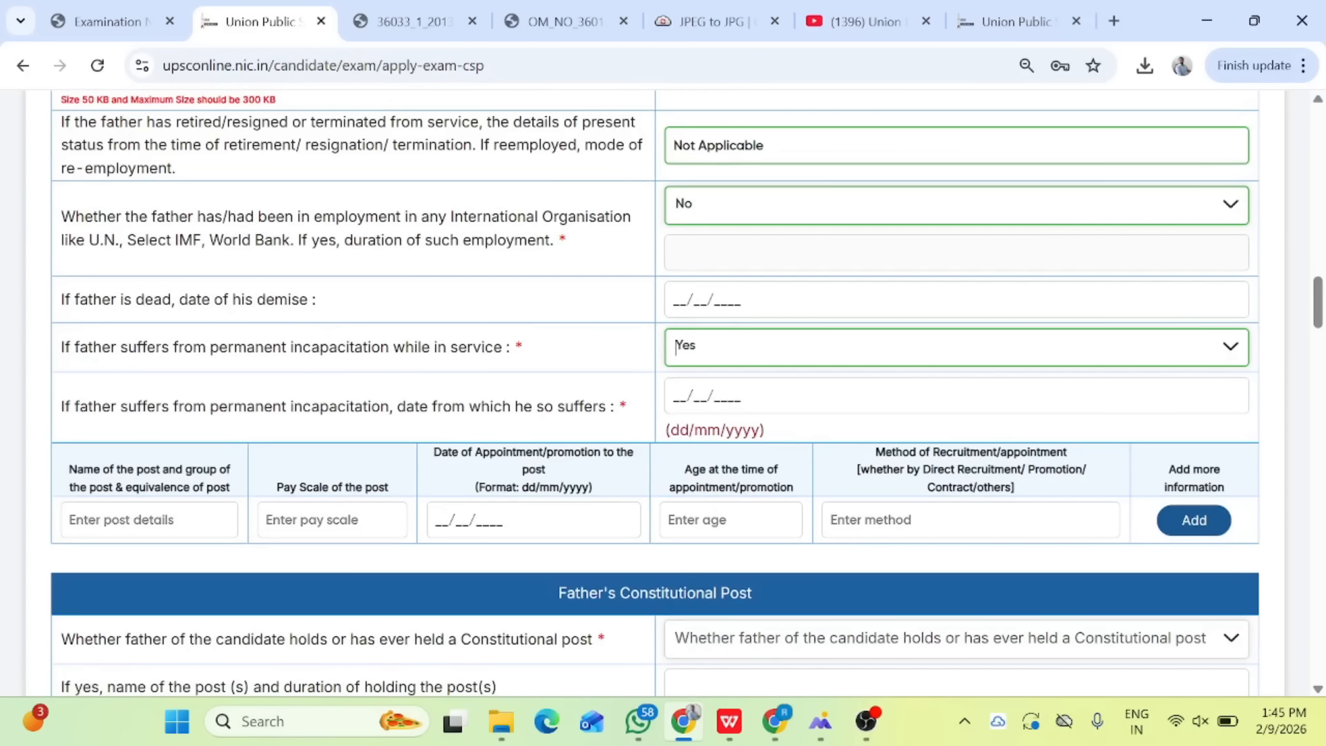
left_click(745, 347)
left_click(689, 416)
scroll(744, 402, "down", 2)
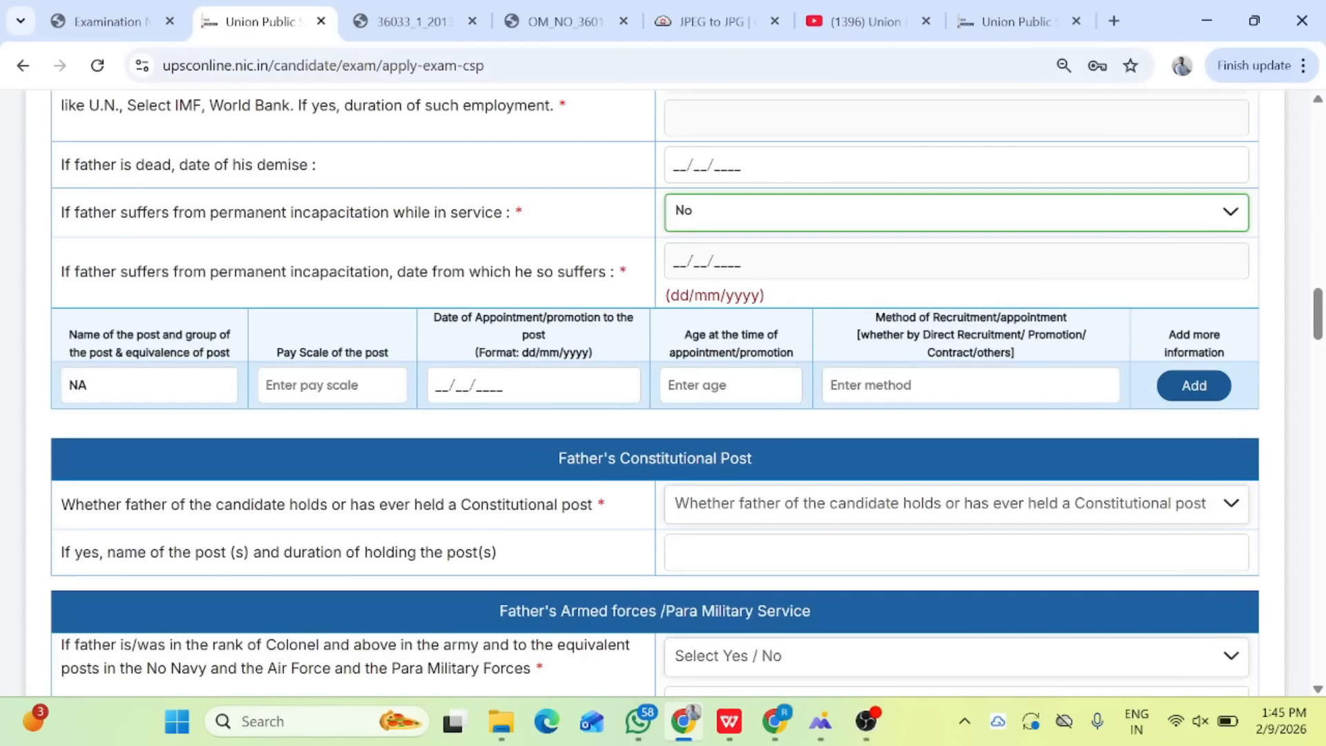
key("Tab")
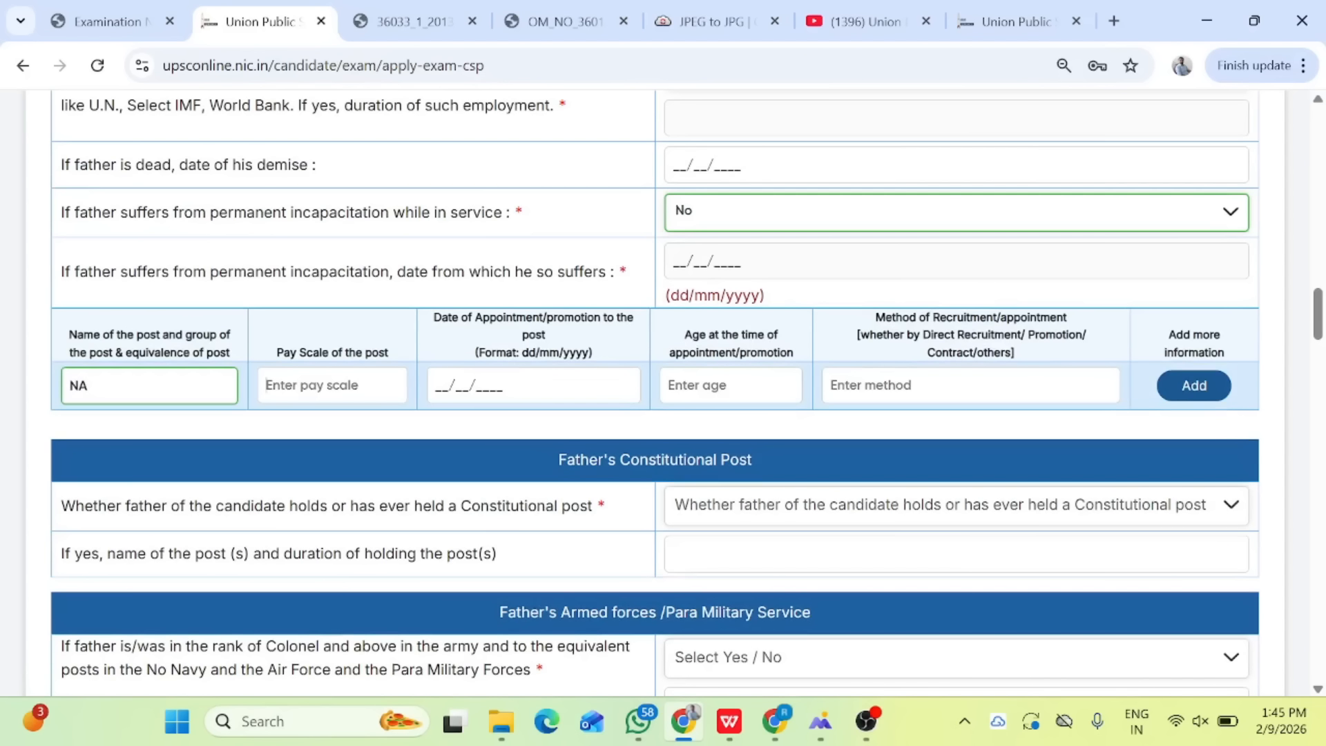
type("0")
key("BackSpace")
key("BackSpace")
left_click(734, 385)
left_click(879, 333)
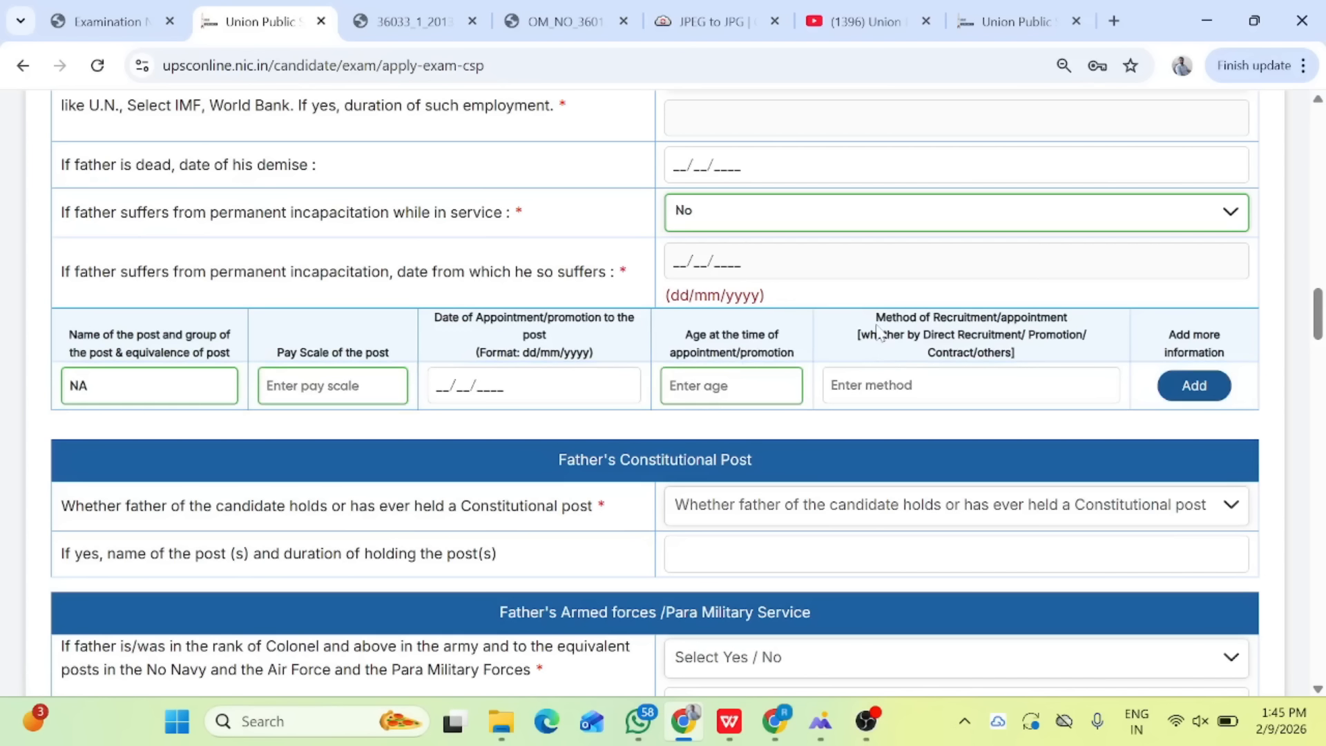
left_click_drag(879, 332, 1041, 356)
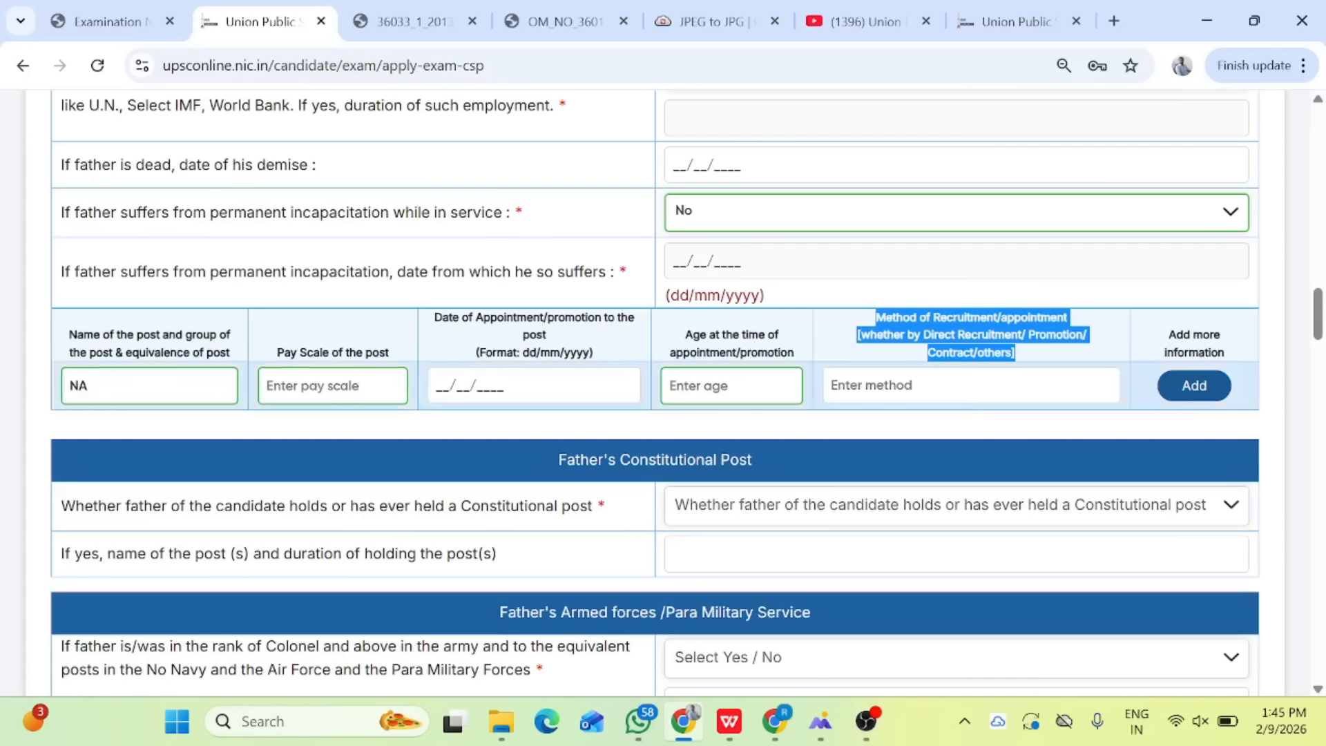
left_click(950, 438)
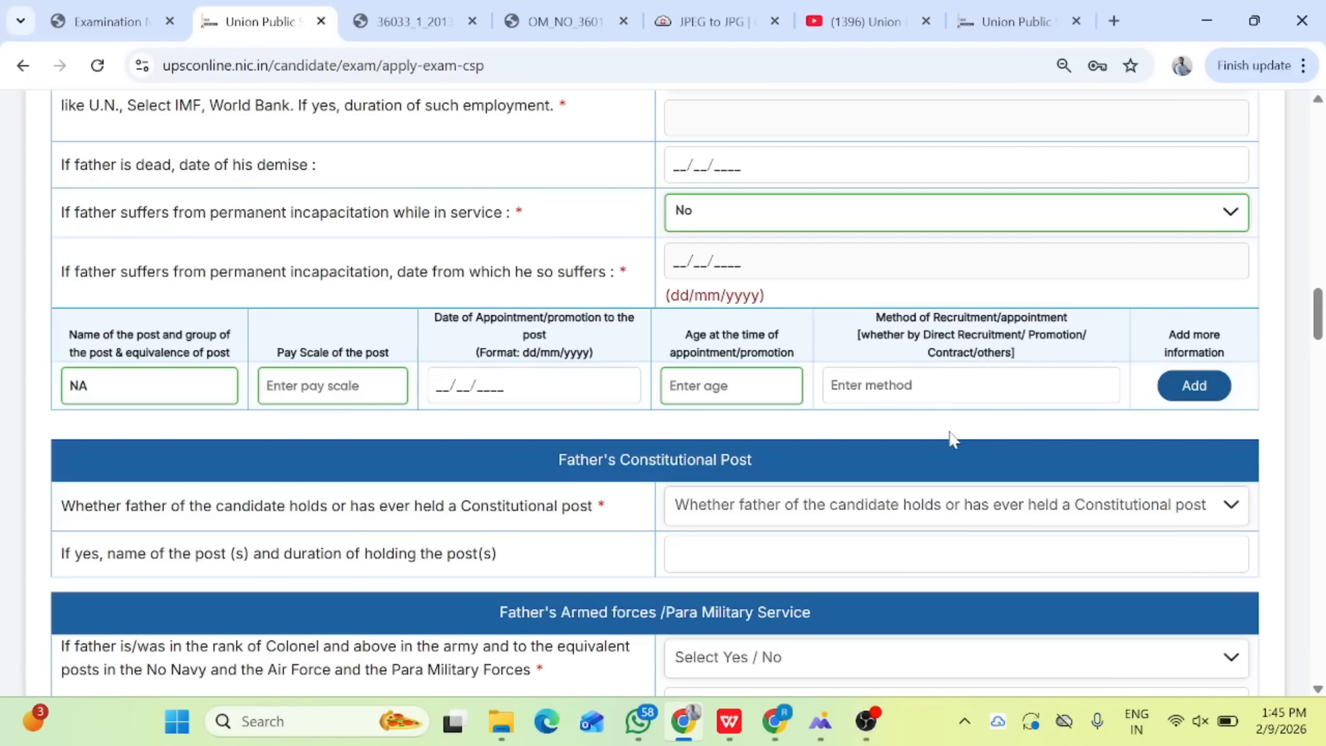
scroll(952, 439, "down", 3)
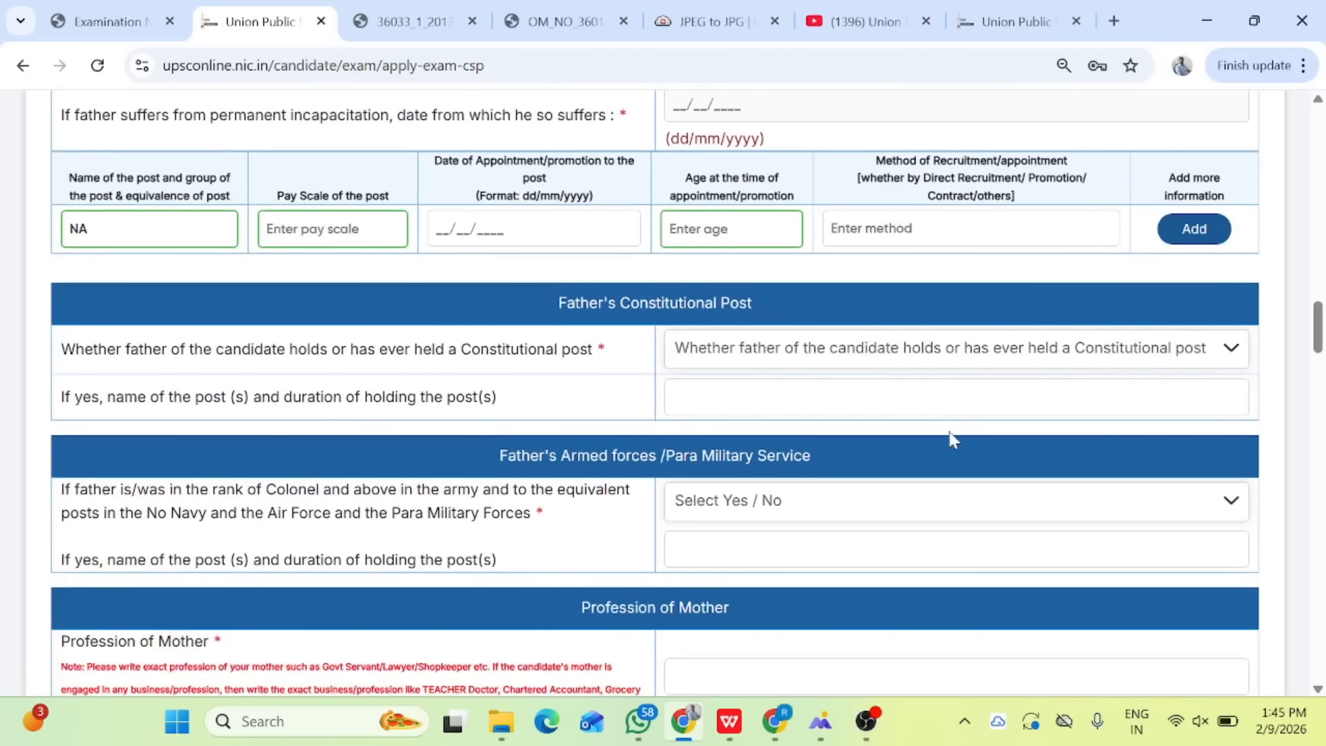
Answer No to the father holding a Constitutional post, after briefly choosing Yes
scroll(950, 438, "down", 2)
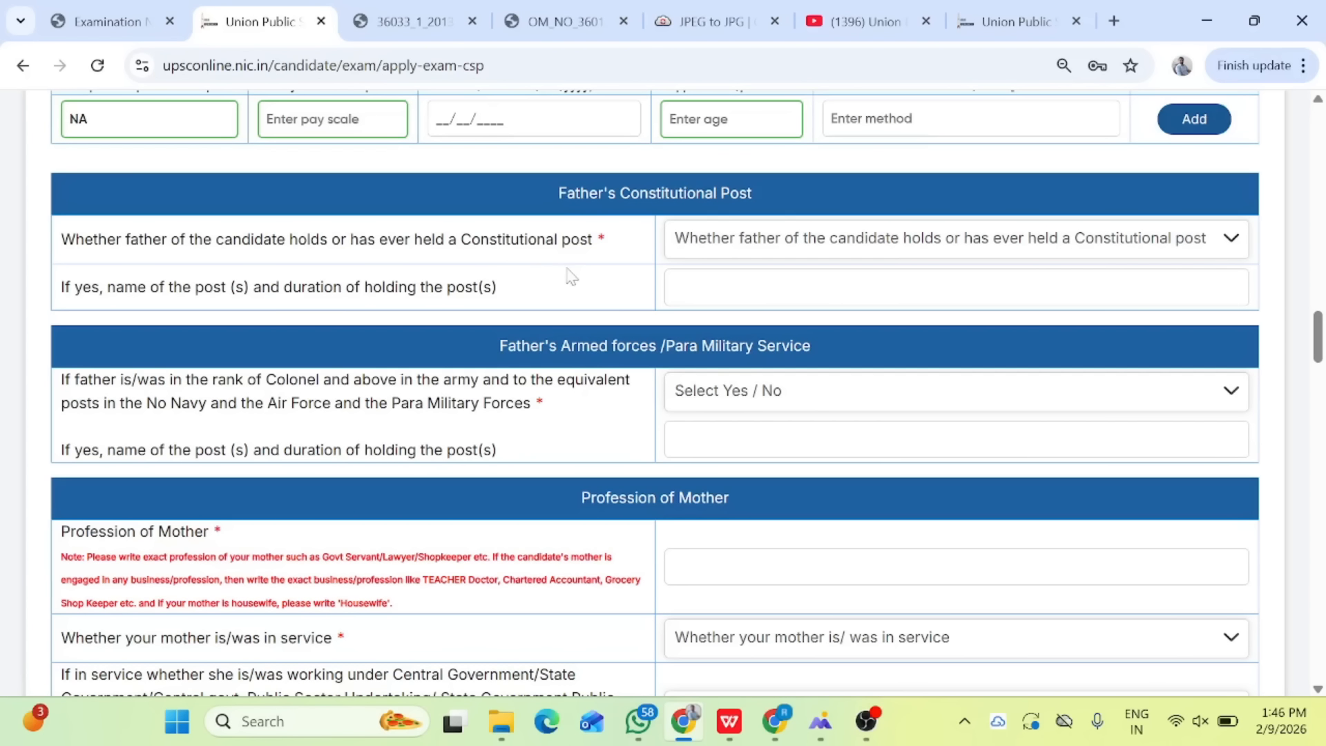
left_click(741, 249)
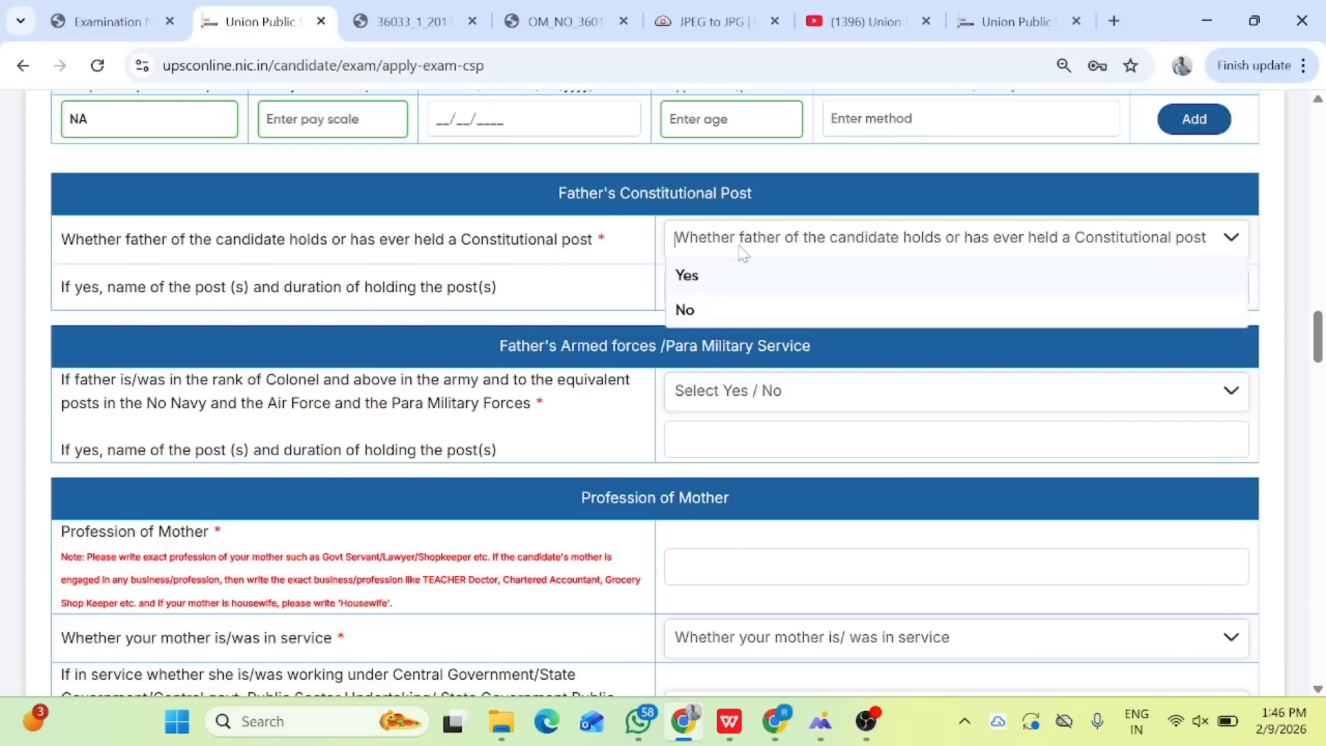
left_click(688, 282)
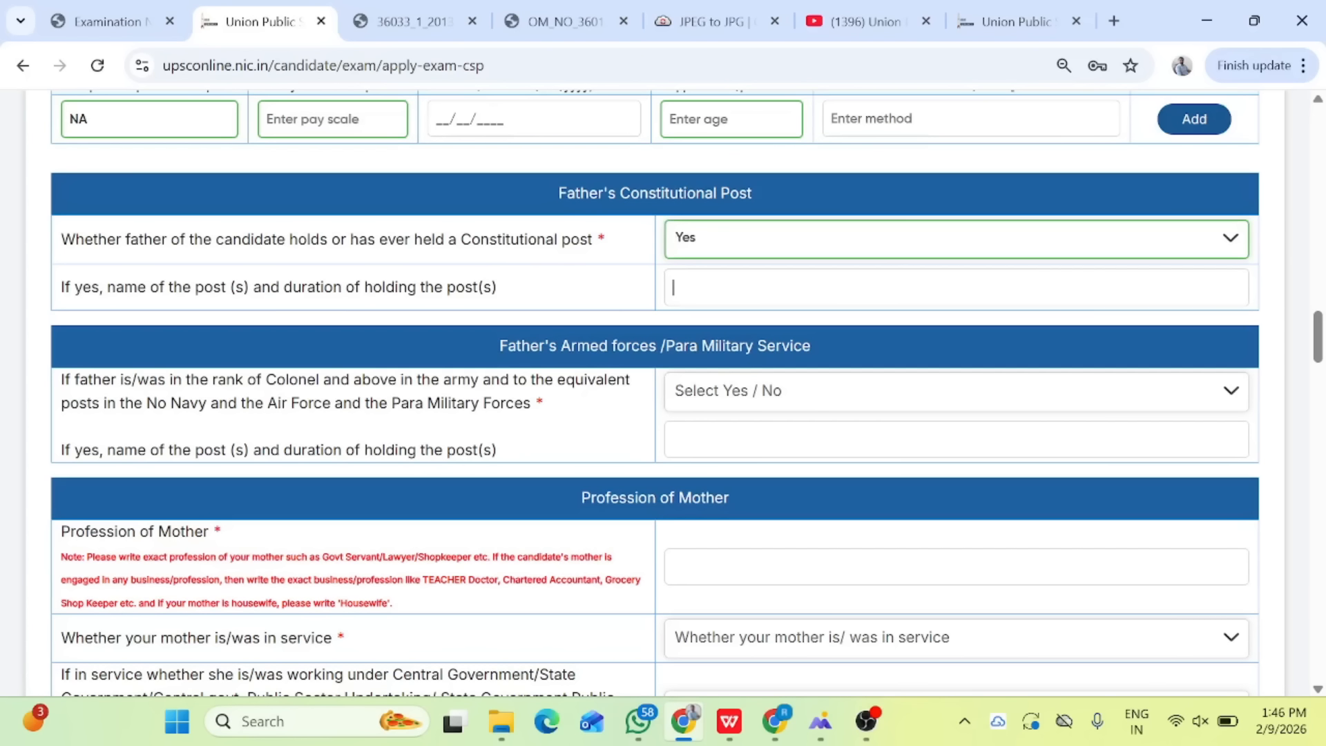
left_click(722, 242)
left_click(699, 310)
Answer No to the father serving in the armed or paramilitary forces at Colonel rank or above
scroll(607, 323, "down", 1)
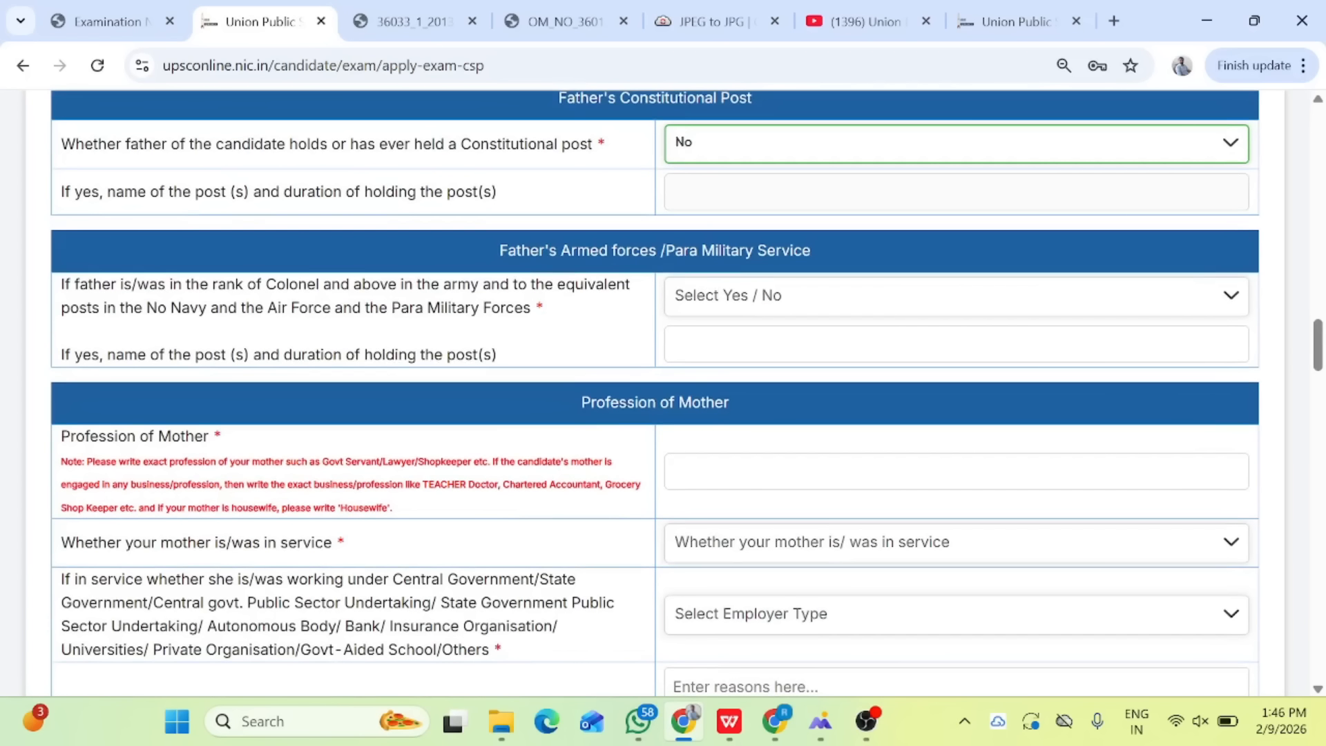
left_click_drag(267, 283, 401, 284)
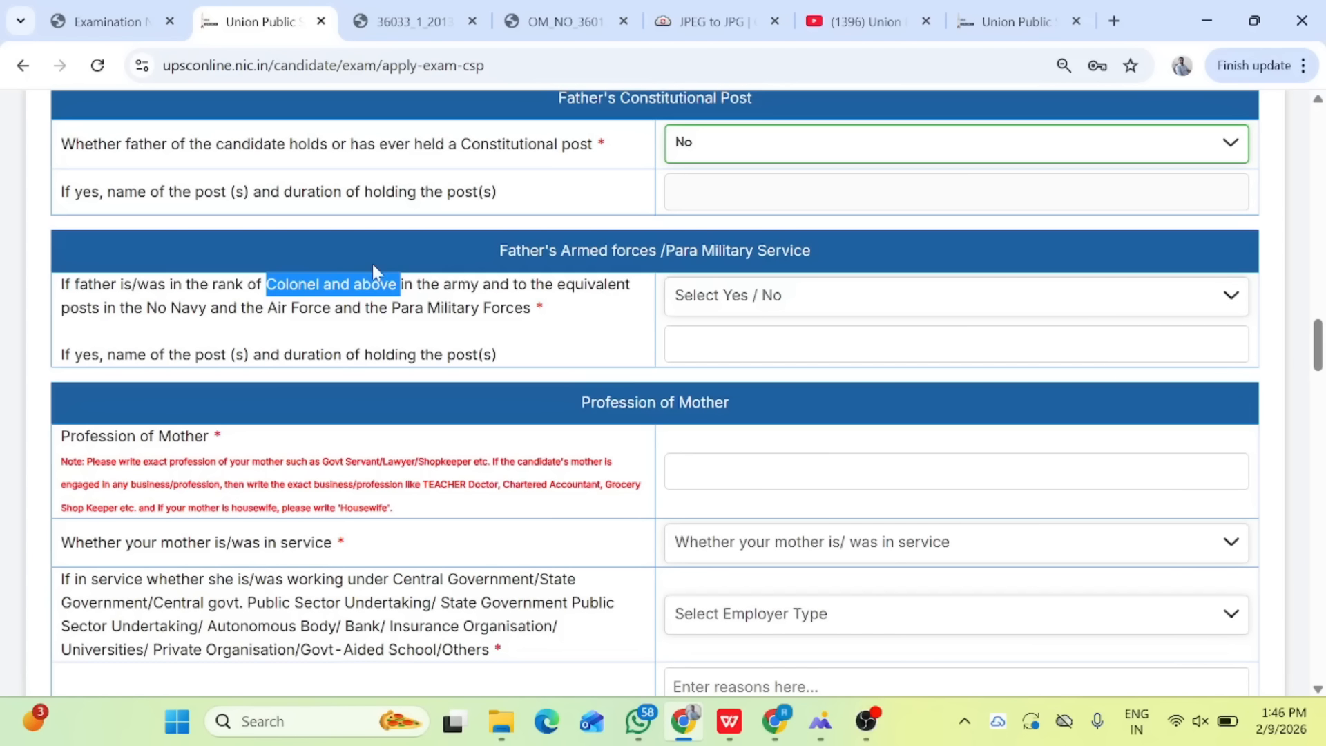
left_click(57, 285)
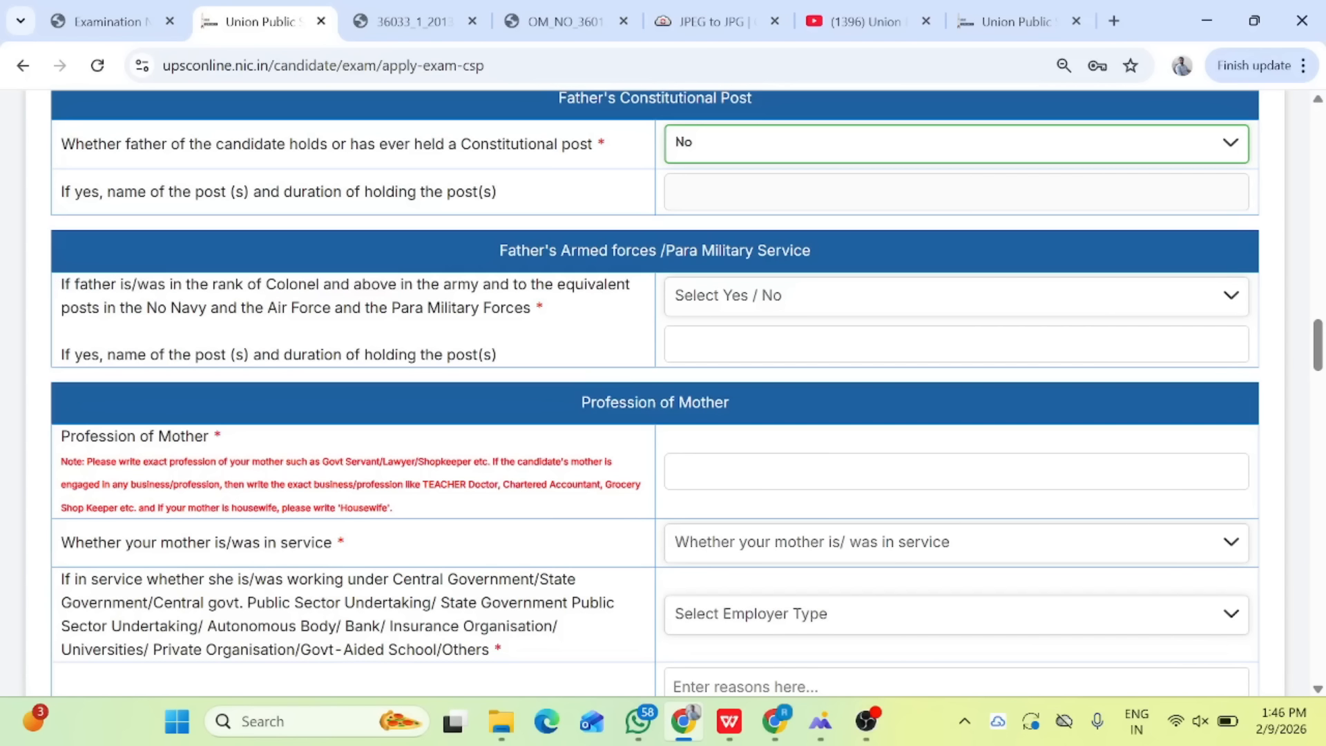
left_click(796, 297)
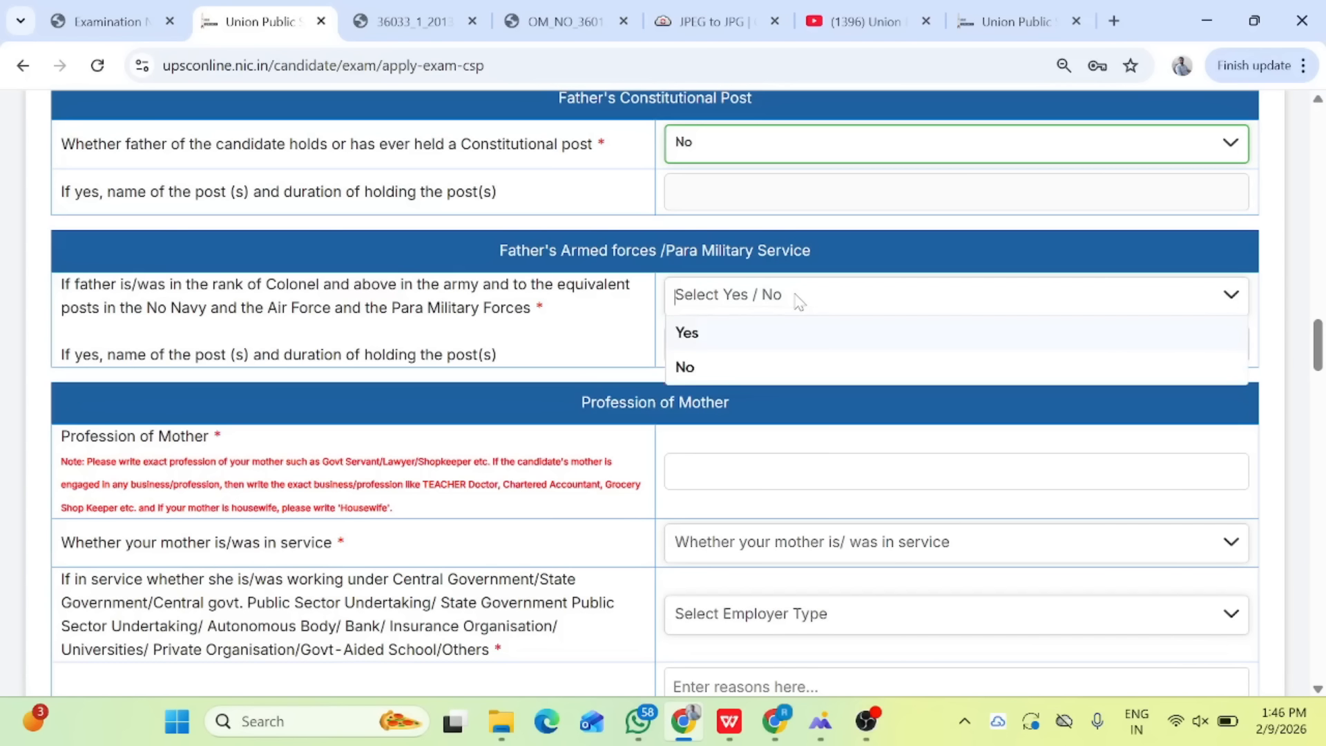
left_click(687, 368)
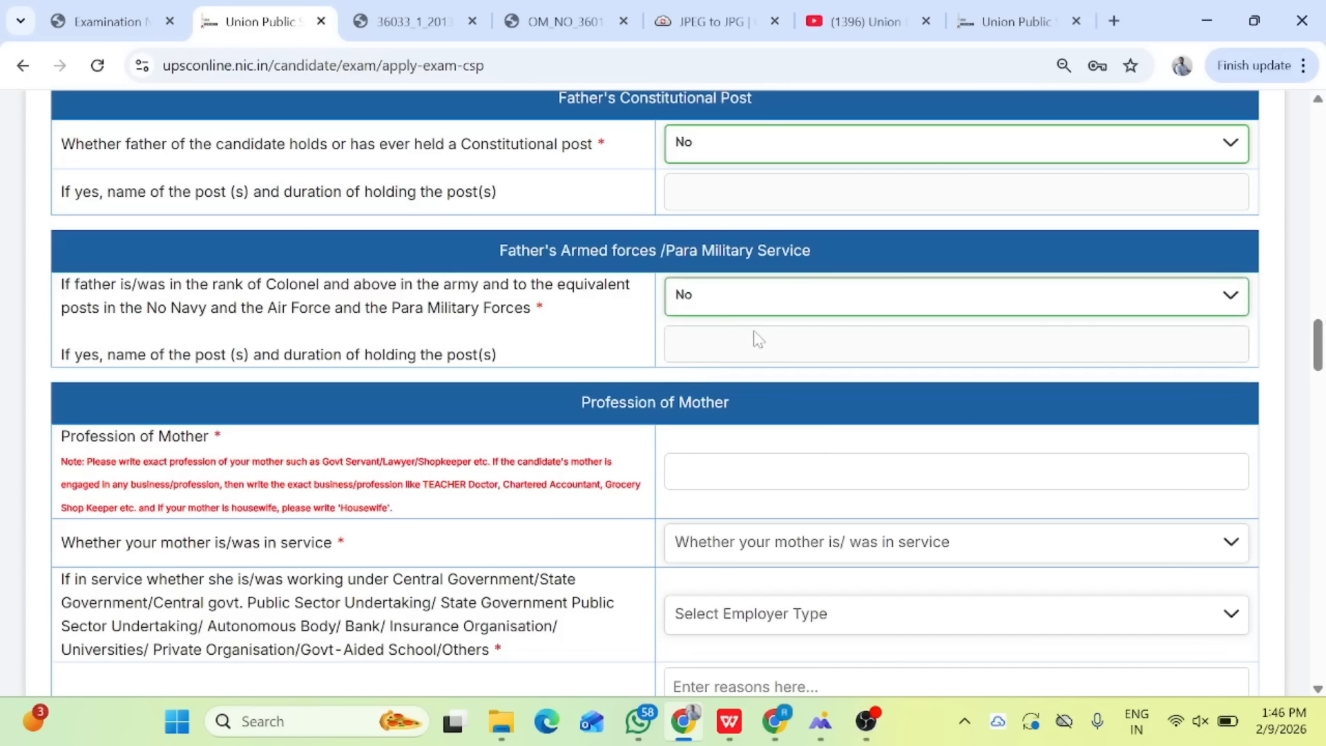
scroll(751, 341, "down", 1)
scroll(751, 346, "down", 2)
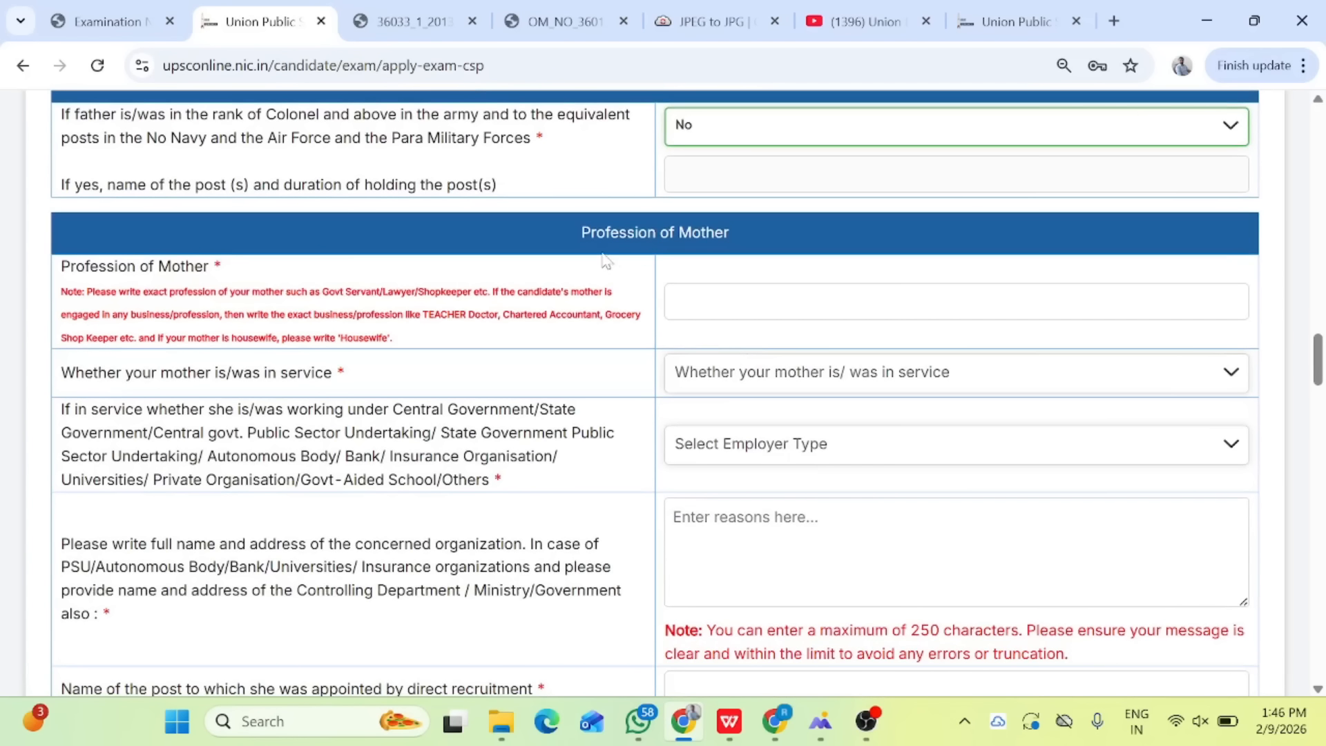
Enter Homemaker as the mother's profession
scroll(604, 257, "down", 1)
scroll(605, 257, "down", 1)
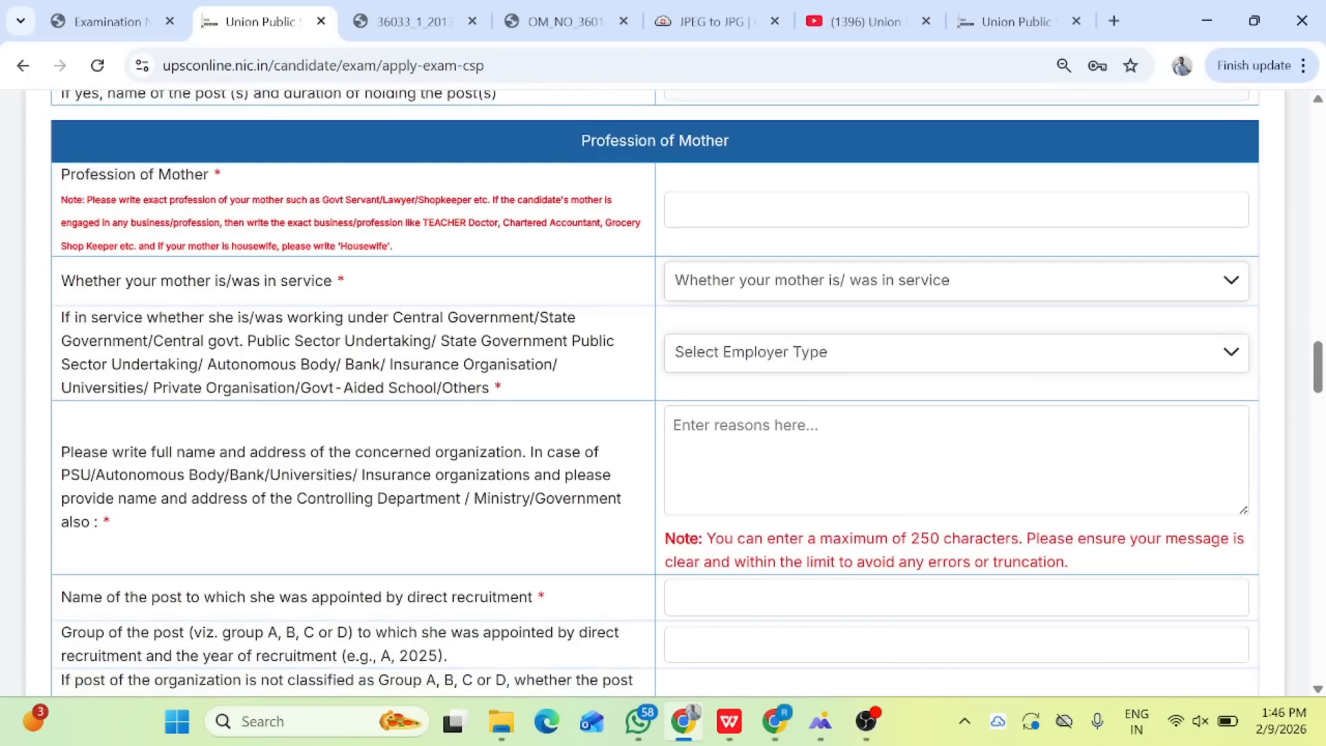
left_click(719, 212)
type("Homemaker")
Set whether the mother is or was in service to No, after briefly choosing Yes
left_click(703, 283)
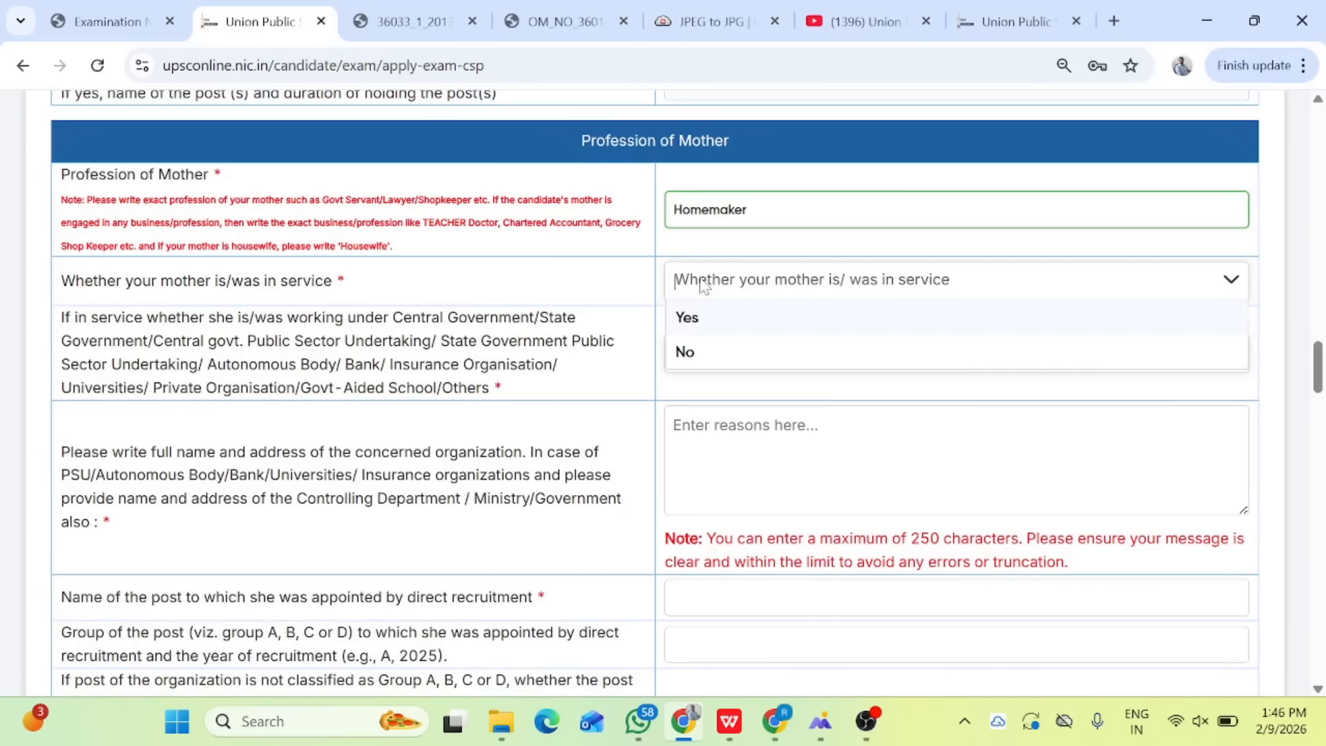
left_click(687, 353)
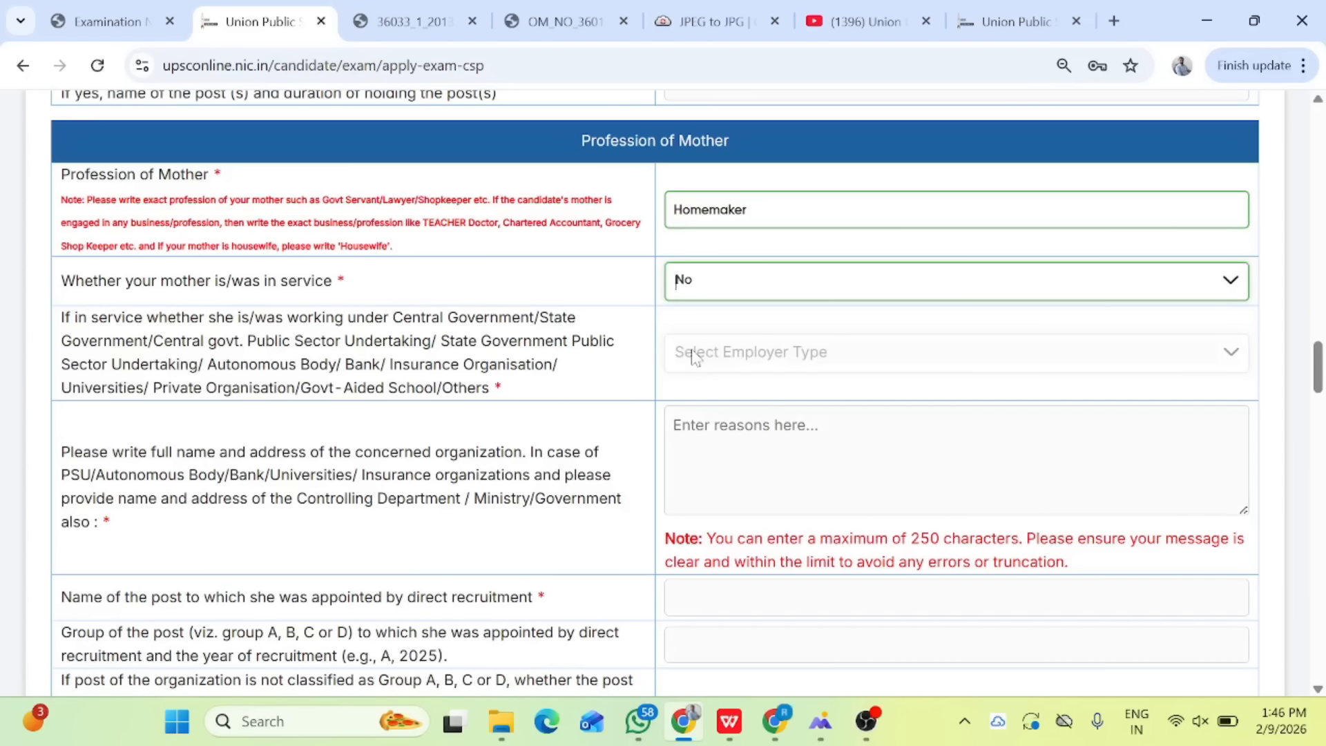
left_click_drag(678, 408, 720, 283)
left_click(720, 283)
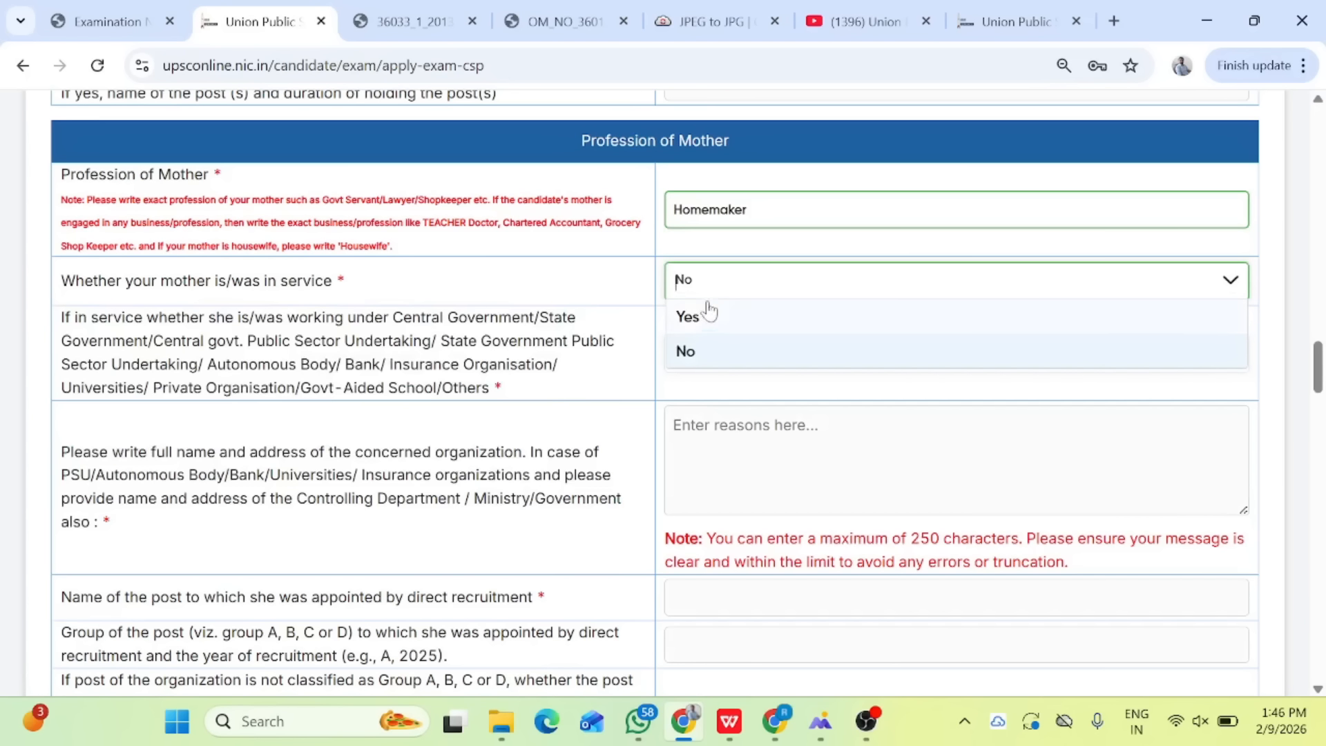
left_click(708, 316)
scroll(765, 388, "down", 3)
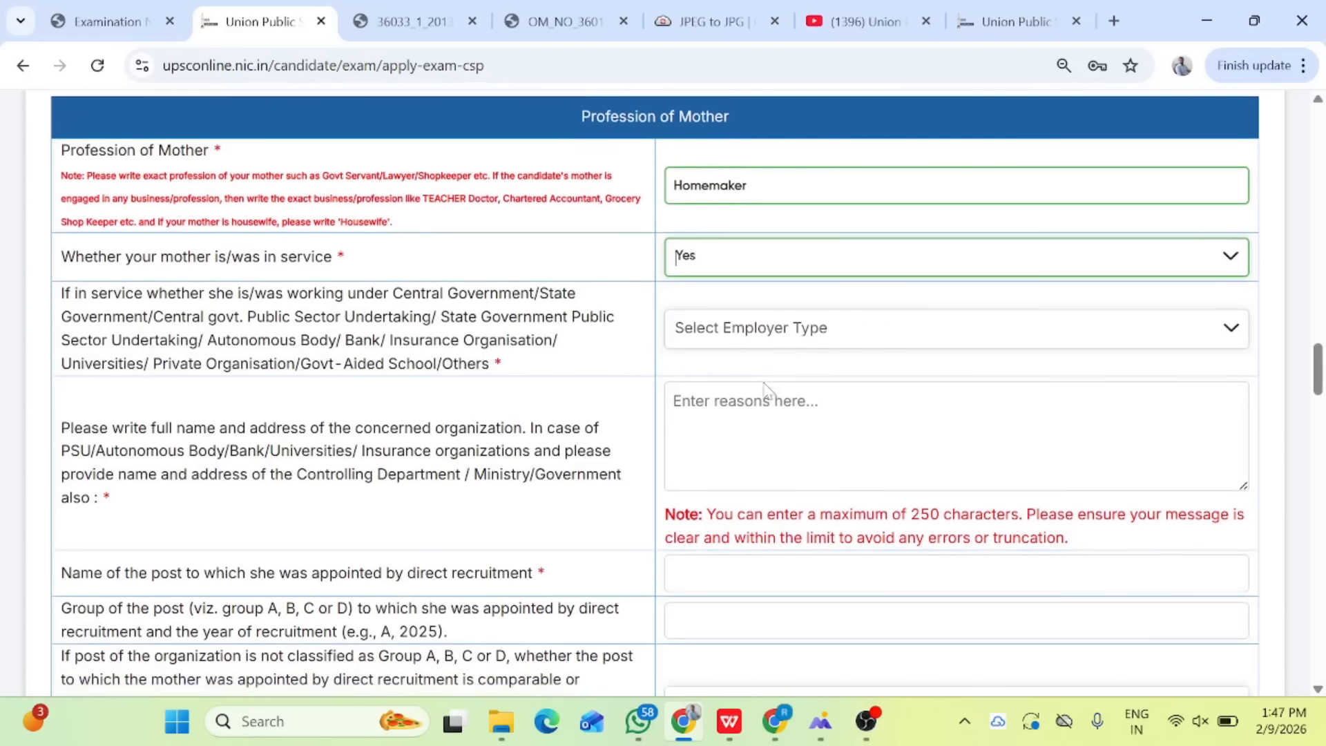
scroll(764, 388, "down", 2)
scroll(764, 388, "up", 3)
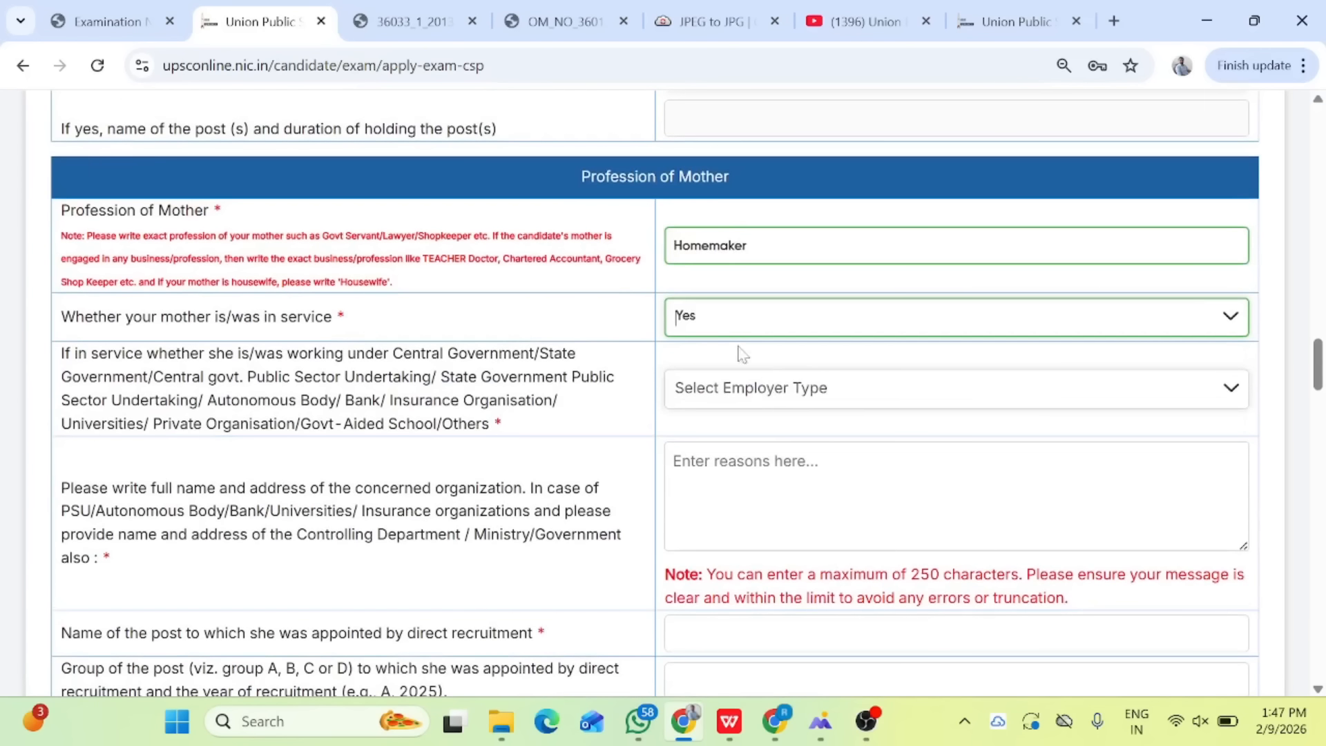
left_click(719, 330)
left_click(686, 389)
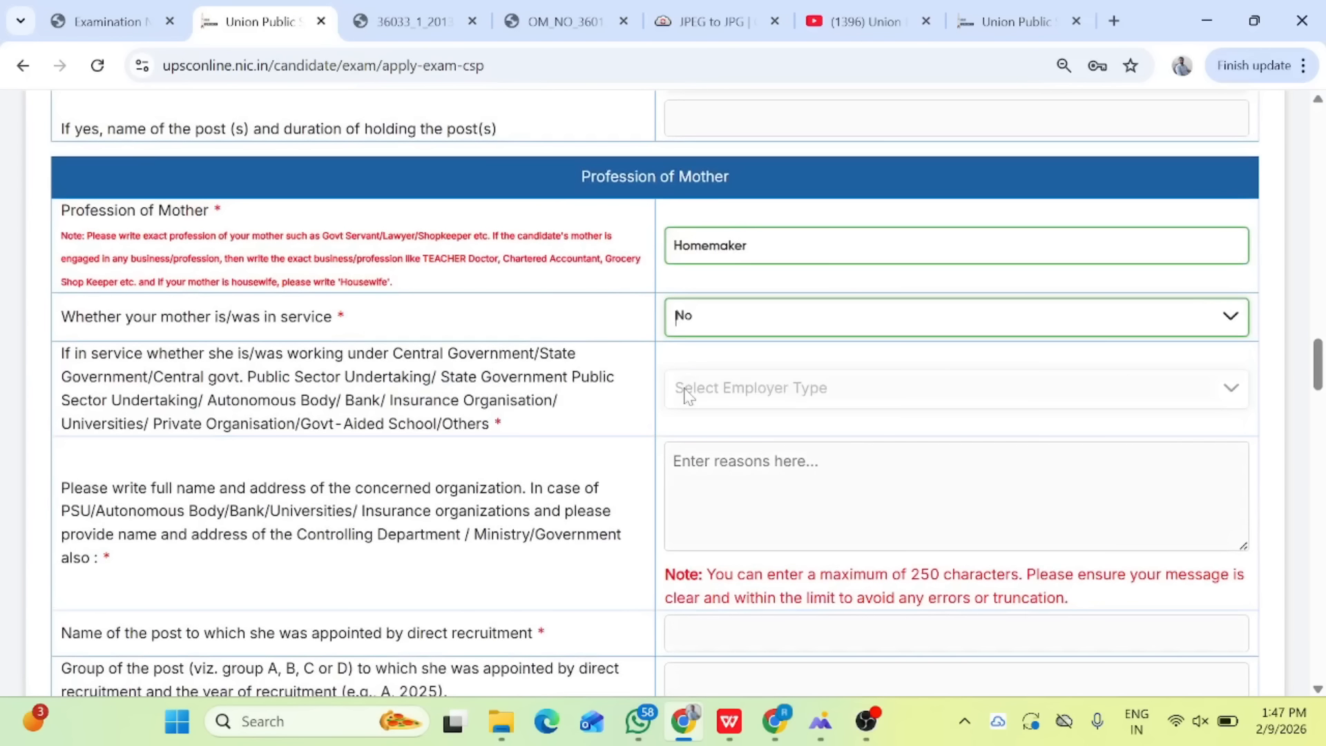
scroll(686, 395, "down", 4)
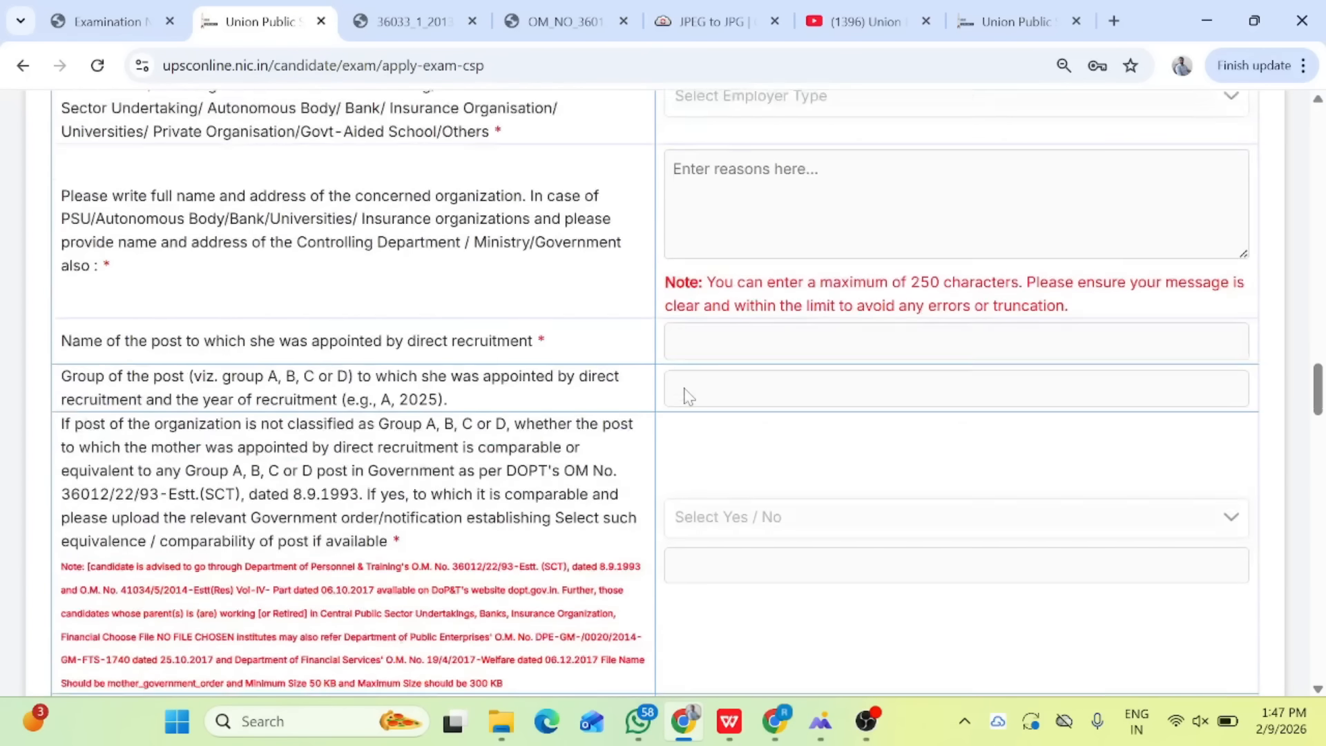
scroll(687, 395, "down", 7)
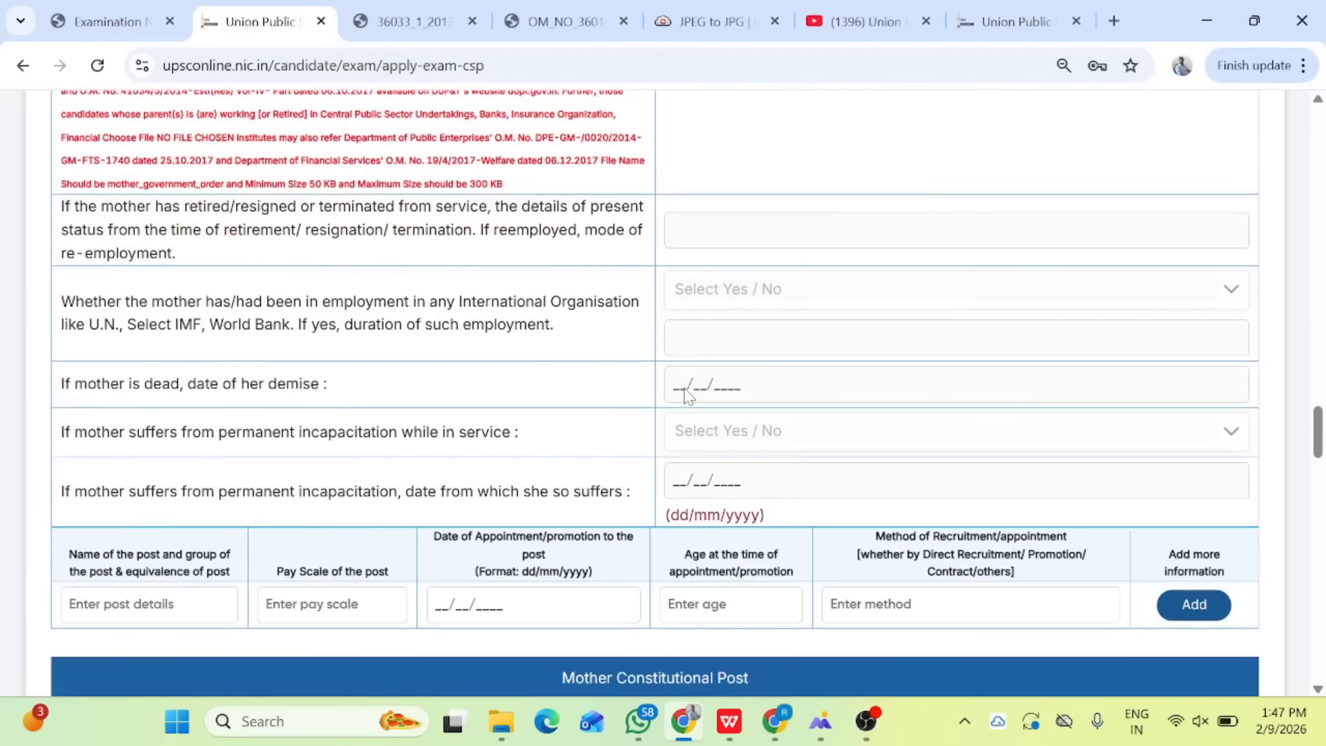
scroll(694, 424, "up", 6)
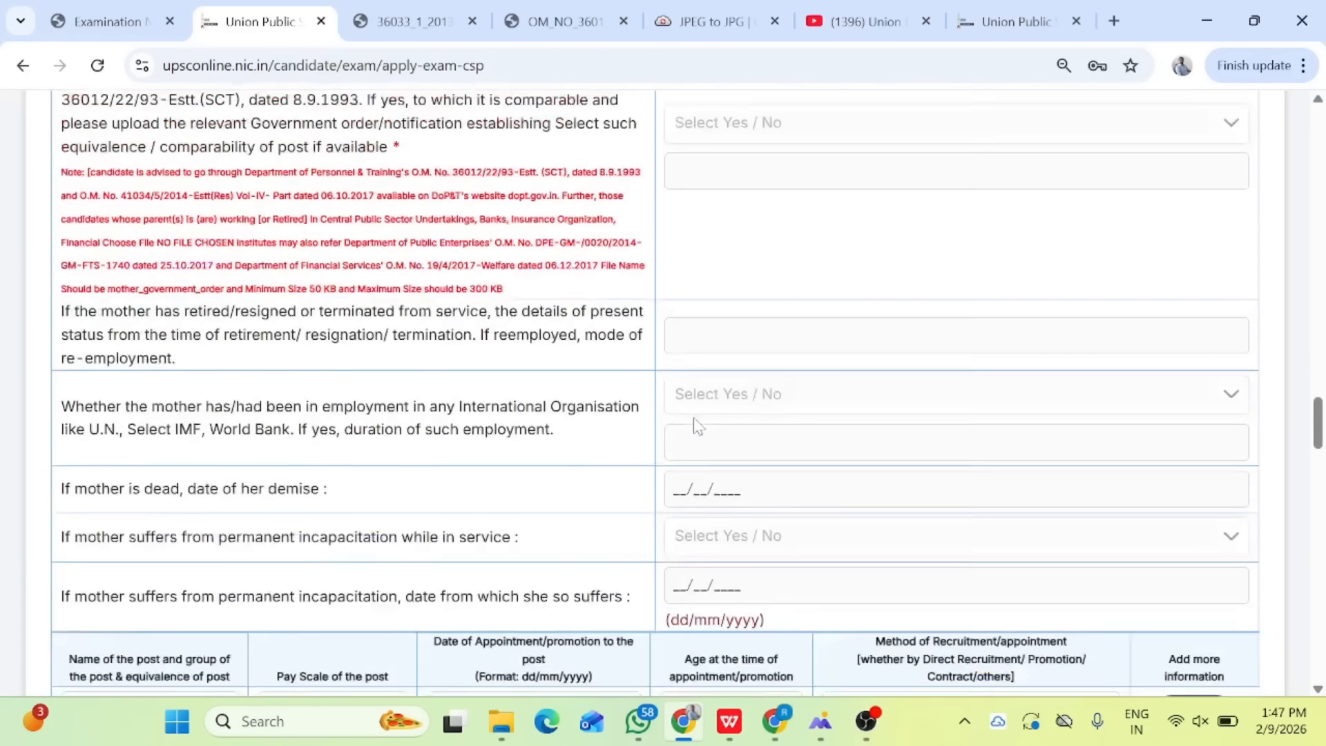
scroll(694, 424, "down", 6)
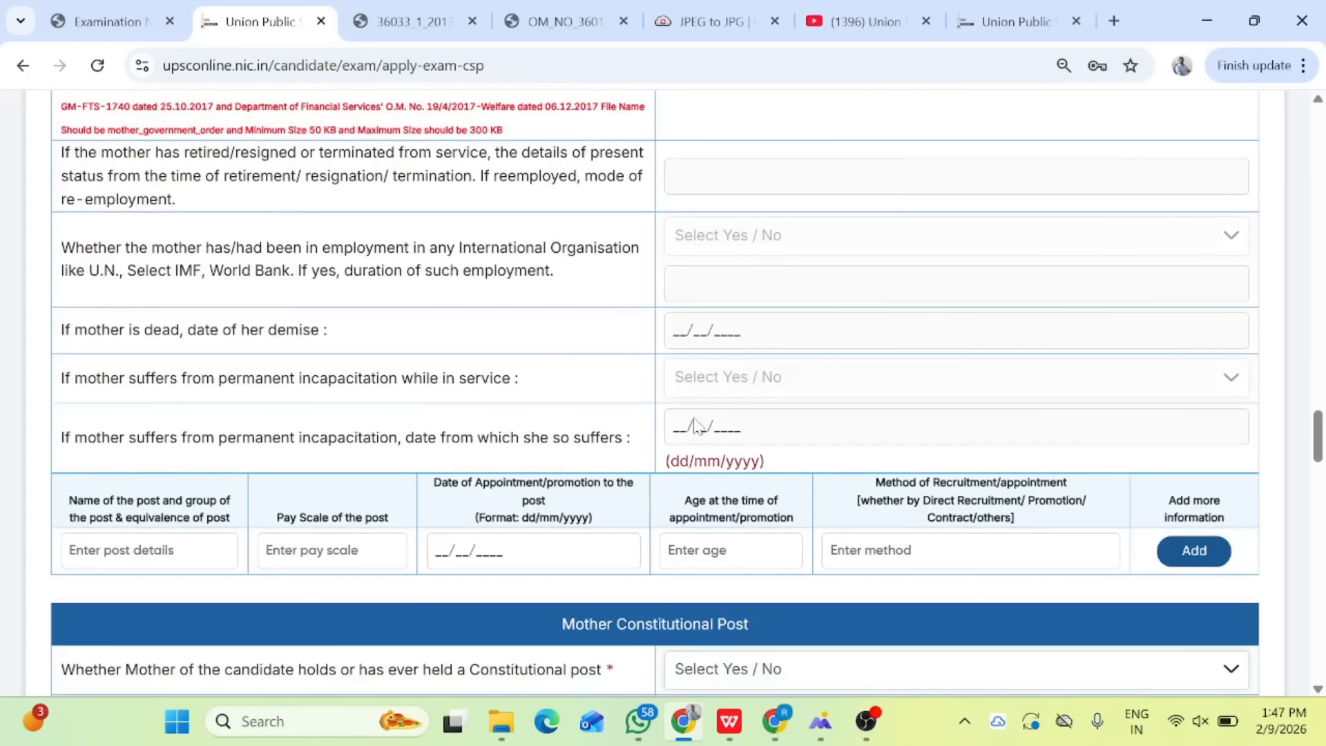
scroll(695, 425, "down", 3)
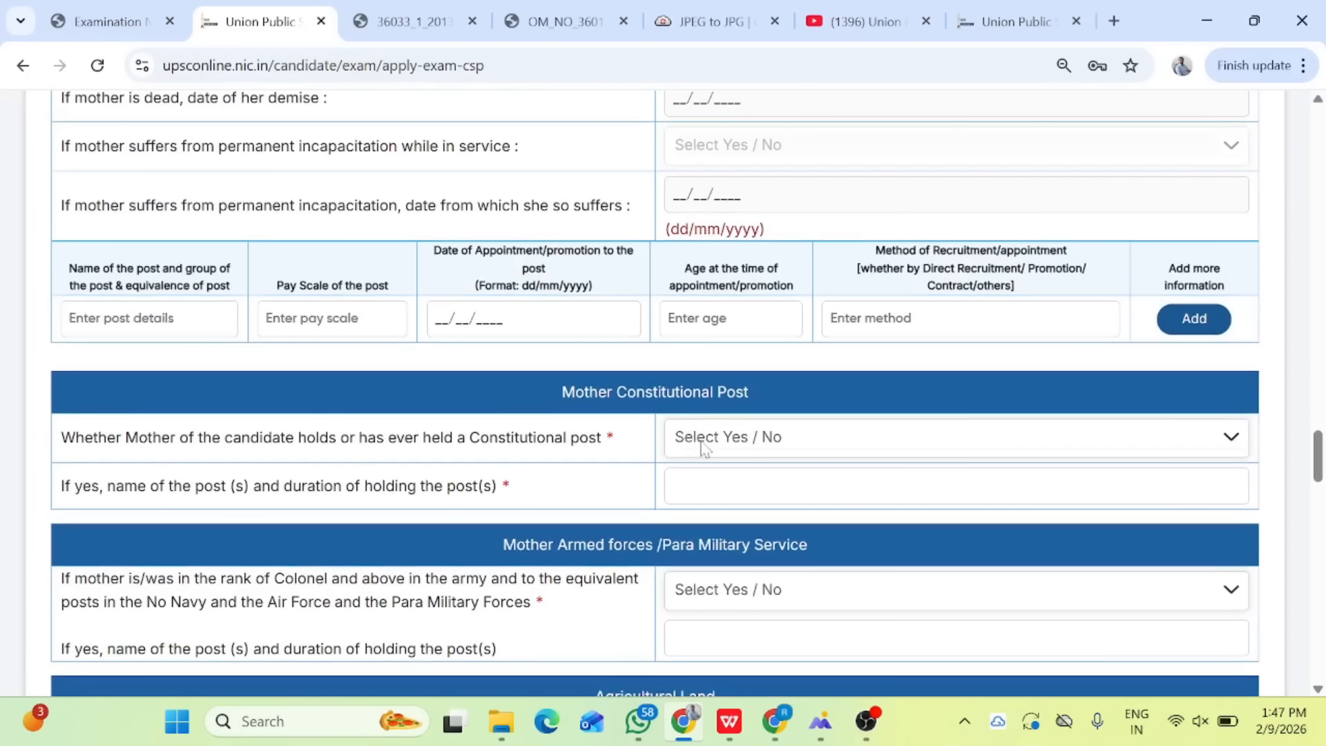
Answer No to the mother holding a Constitutional post
left_click(703, 448)
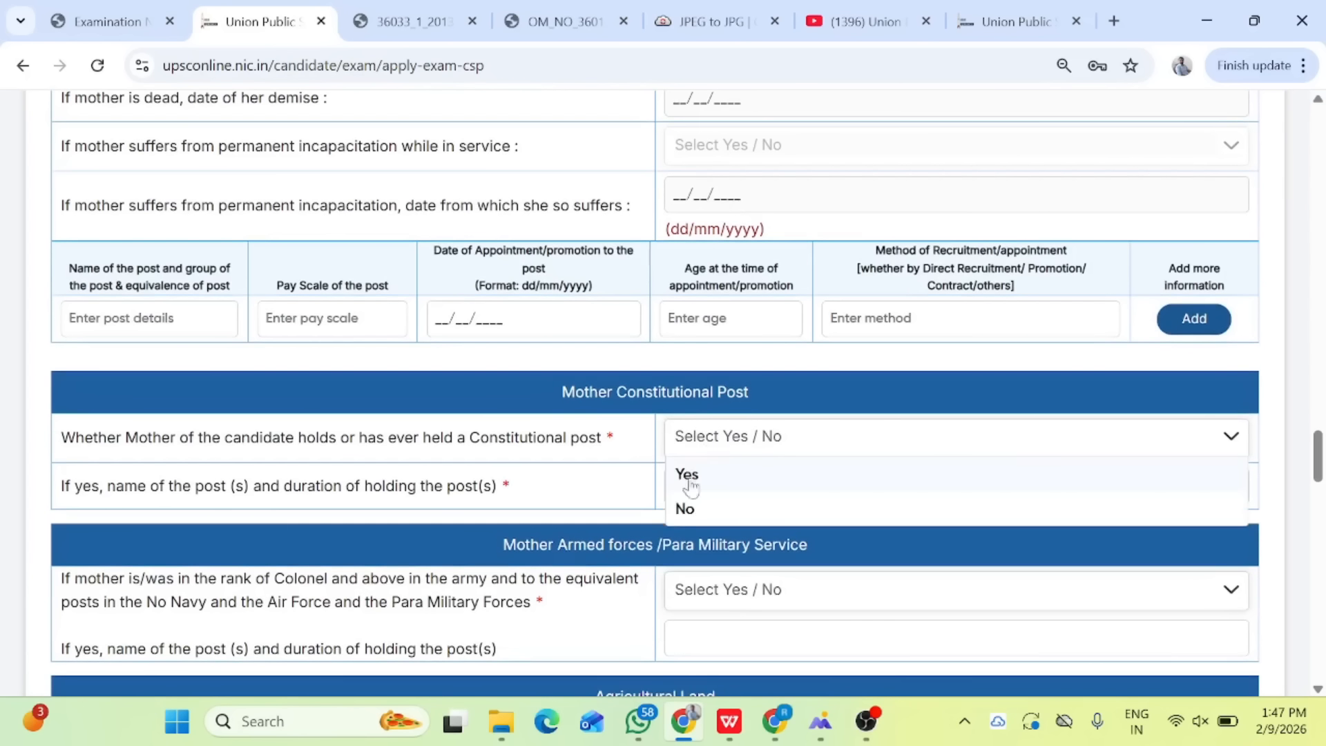
left_click(692, 511)
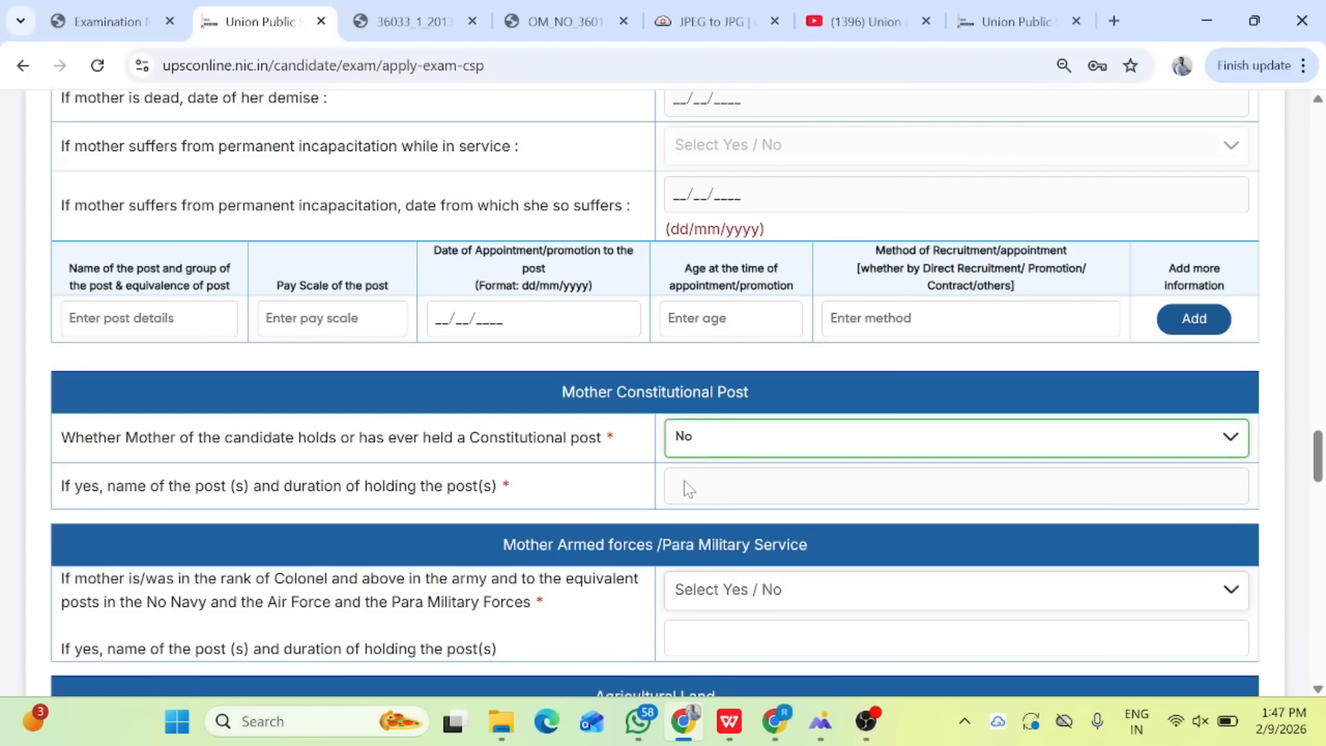
scroll(683, 503, "down", 3)
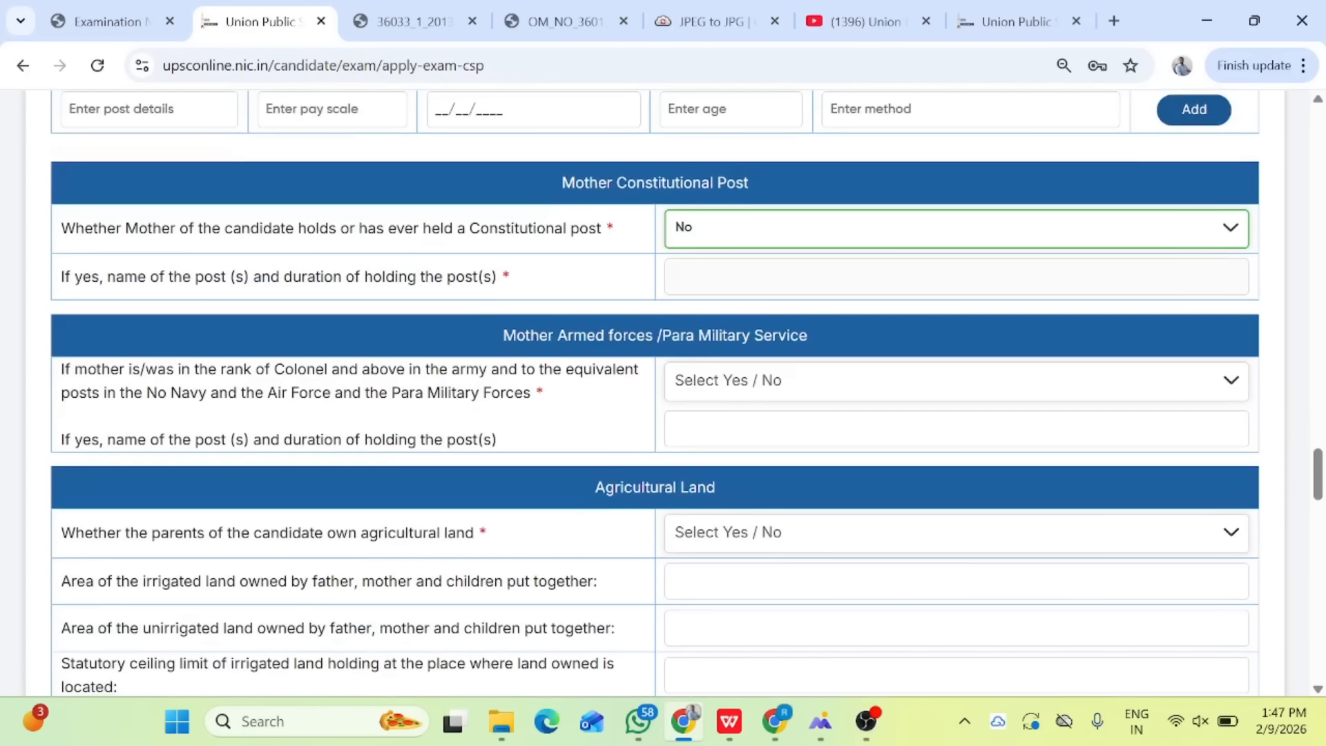
Answer No to the mother holding Colonel-or-above rank in the armed or paramilitary forces
left_click(729, 381)
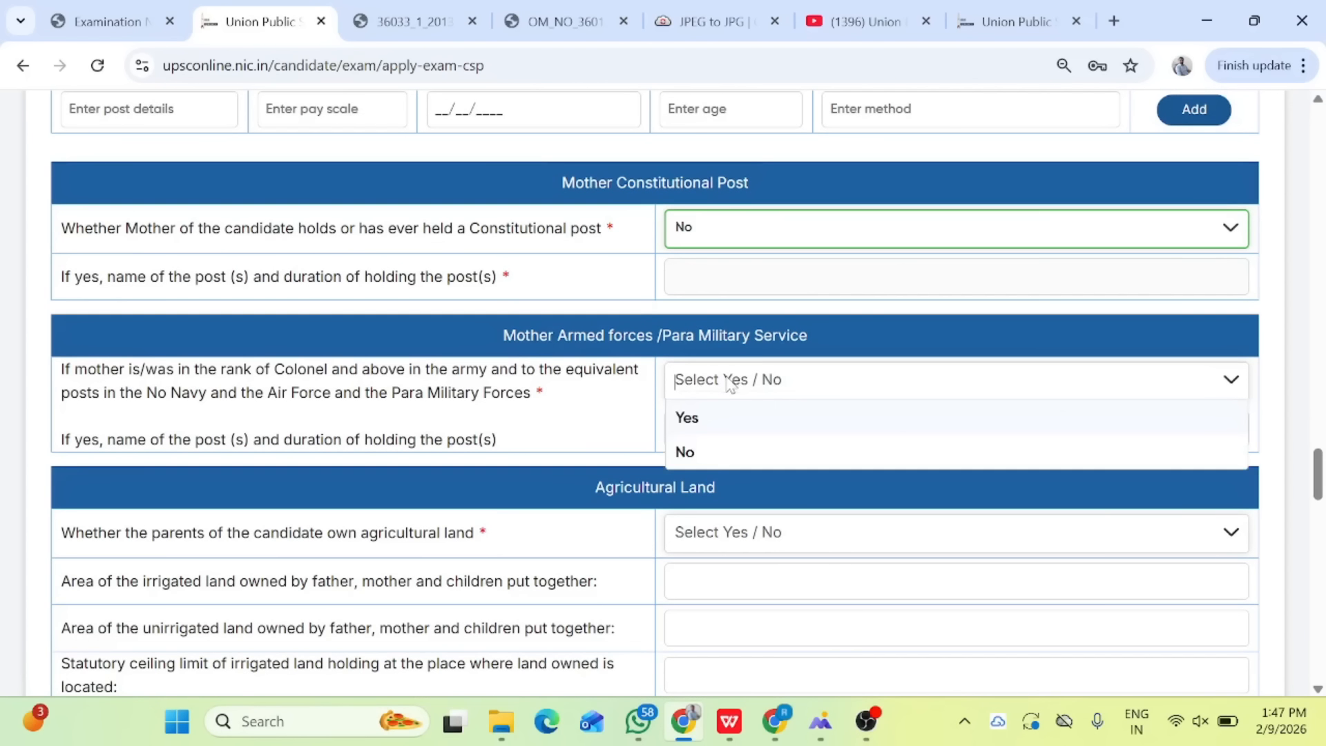
left_click(691, 452)
scroll(655, 460, "down", 3)
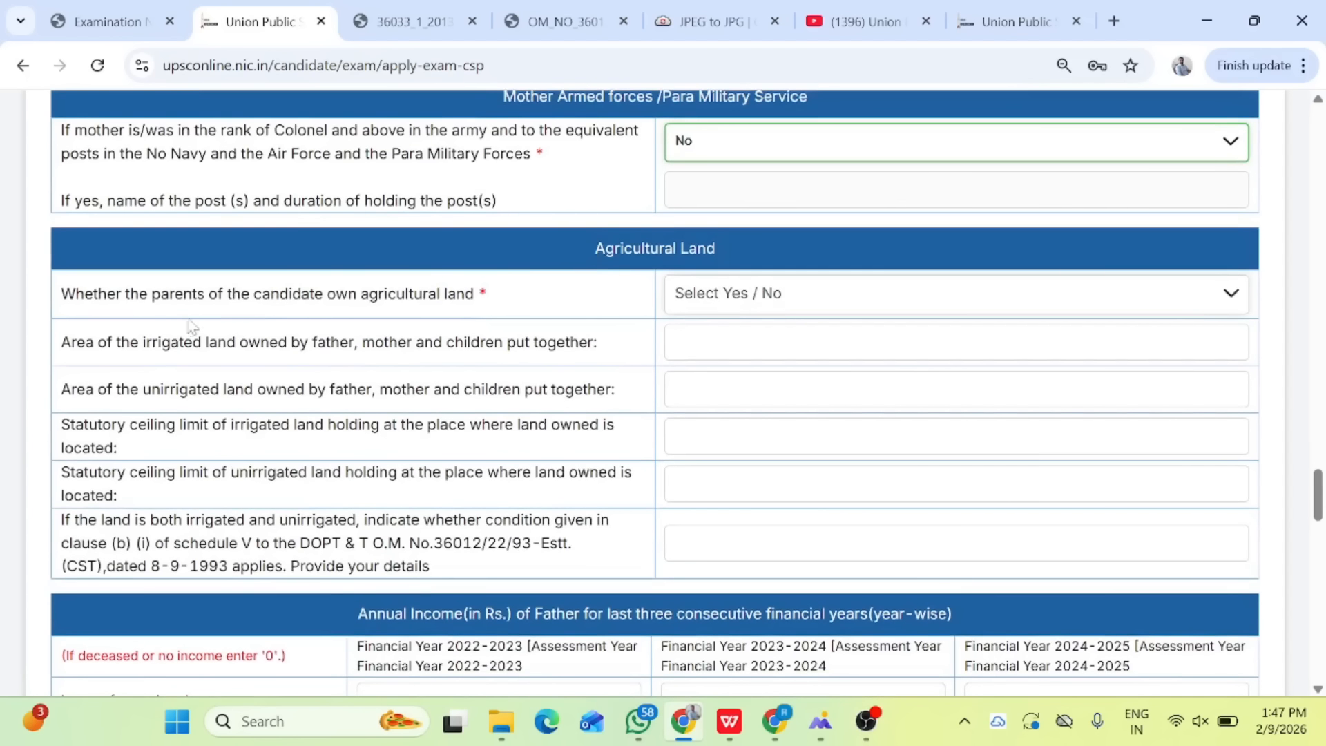
Pick Yes for parents owning agricultural land and review the irrigated and unirrigated area and ceiling questions
left_click(736, 305)
left_click(702, 334)
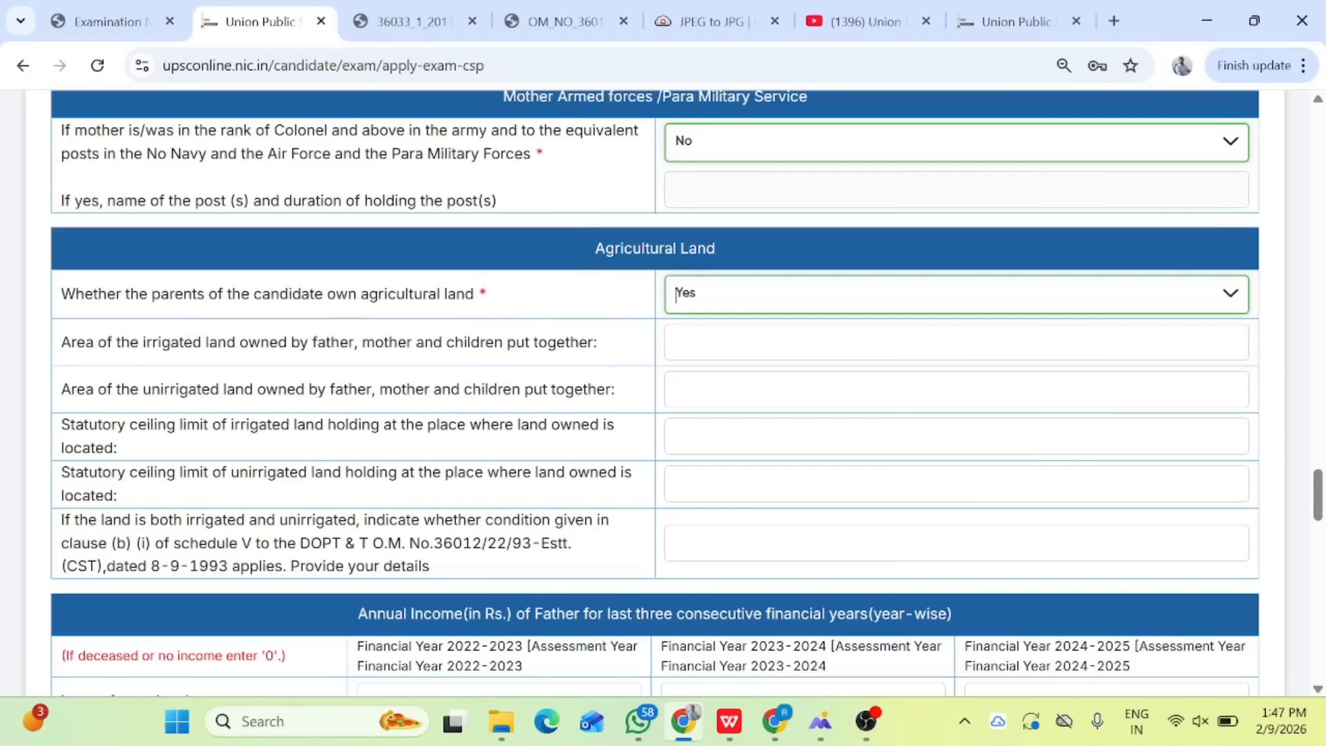
left_click_drag(60, 354, 143, 349)
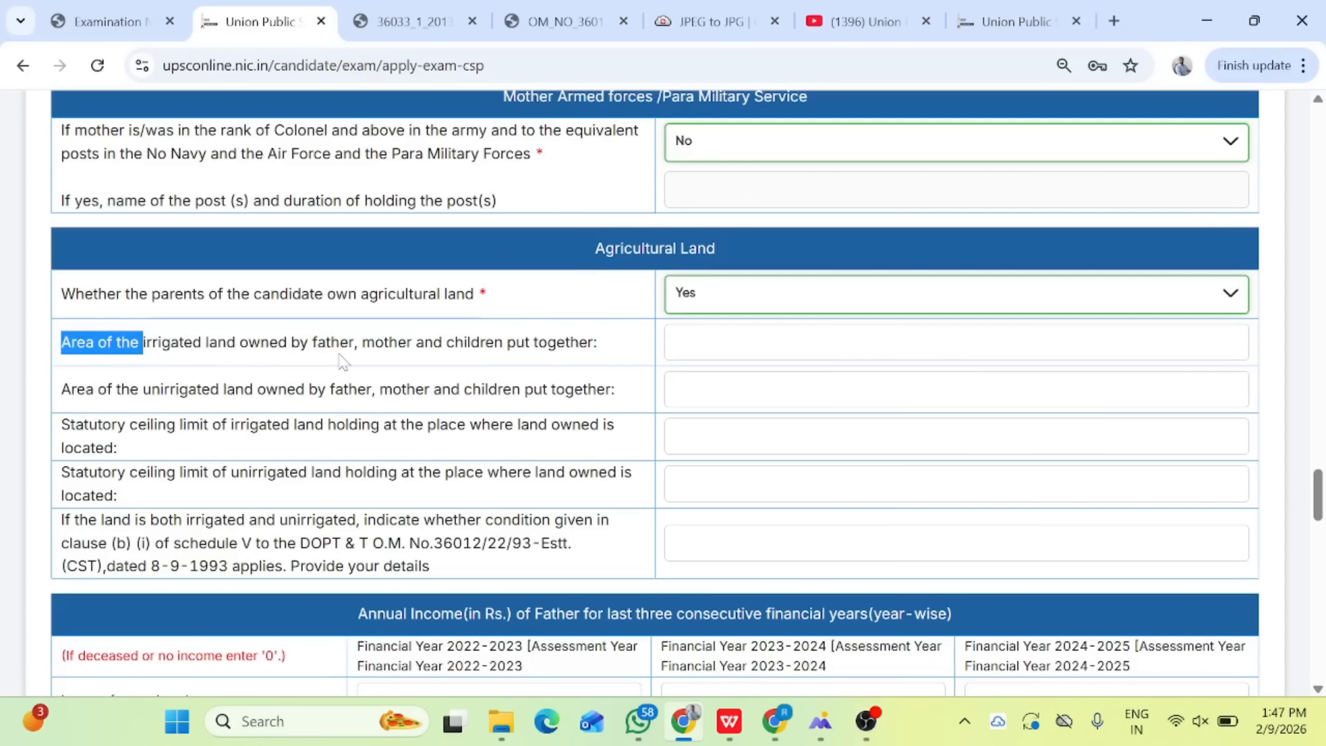
left_click_drag(130, 390, 357, 389)
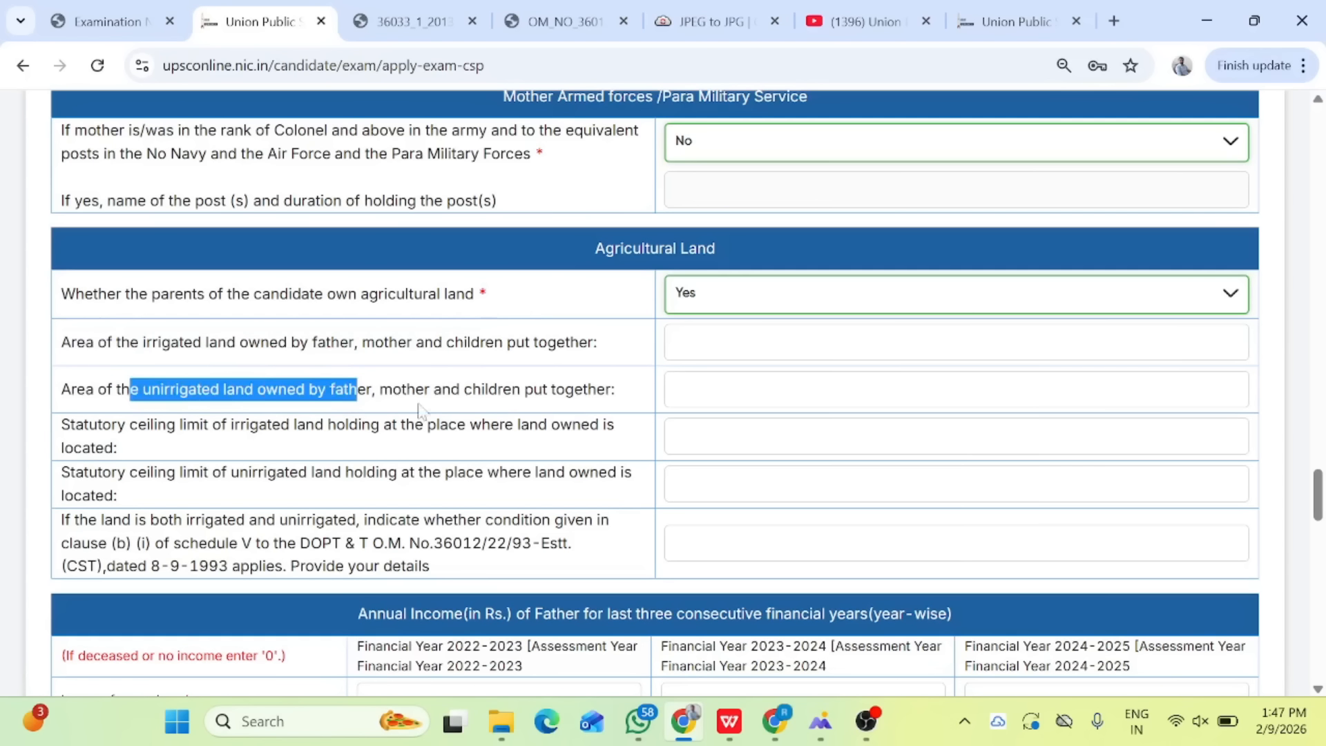
left_click_drag(130, 425, 361, 425)
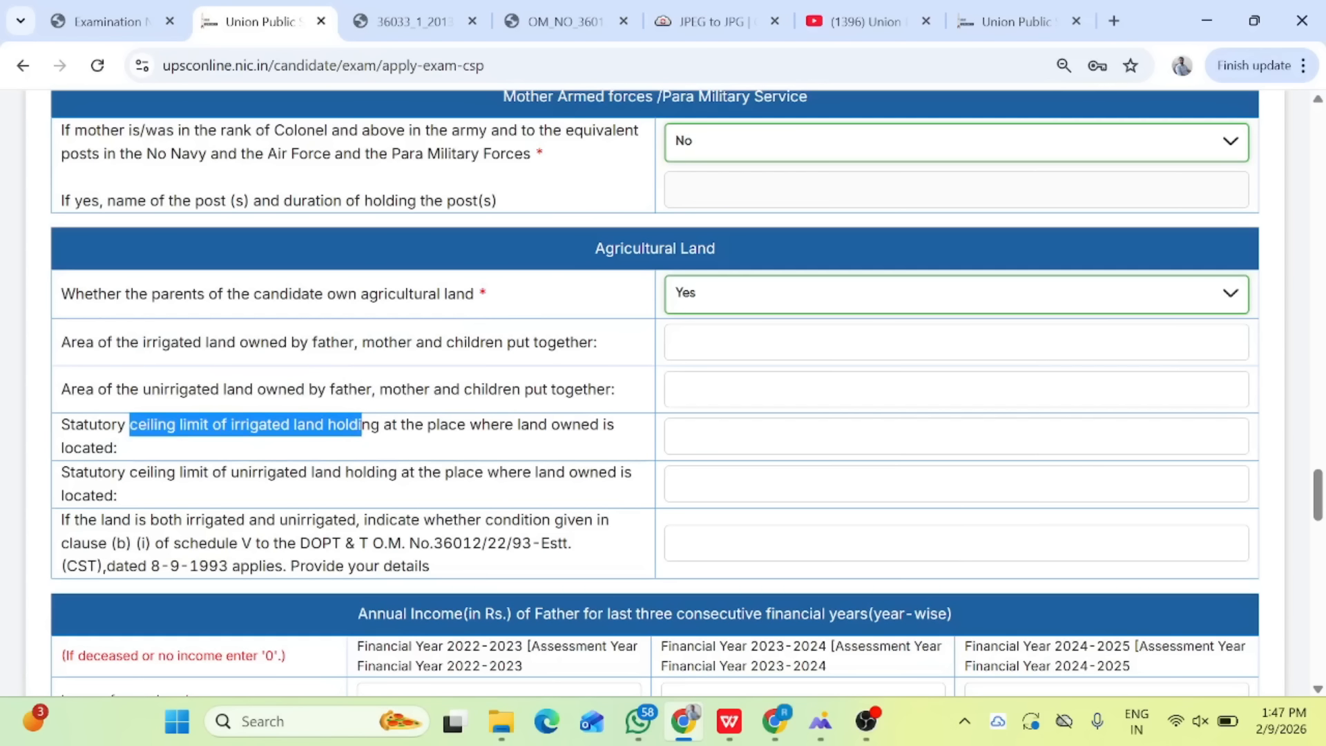
triple_click(132, 456)
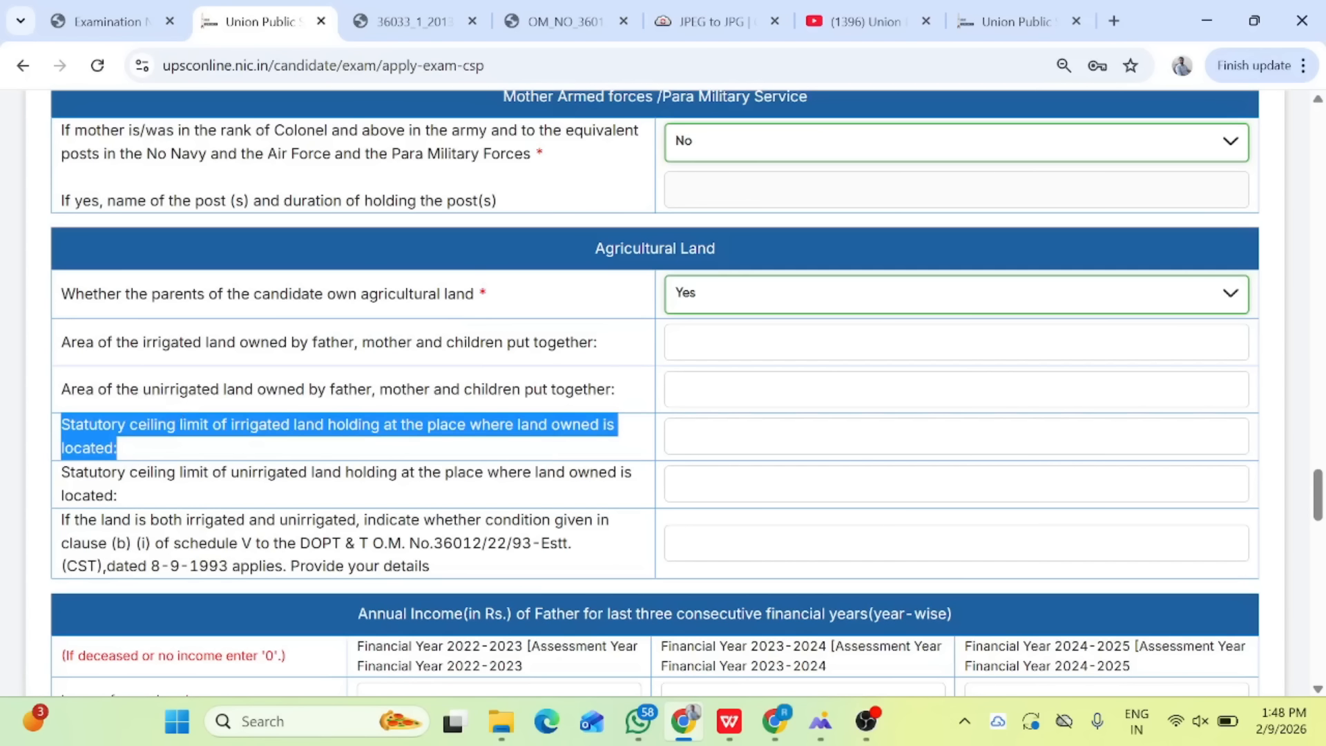
left_click(64, 340)
left_click_drag(61, 294, 455, 573)
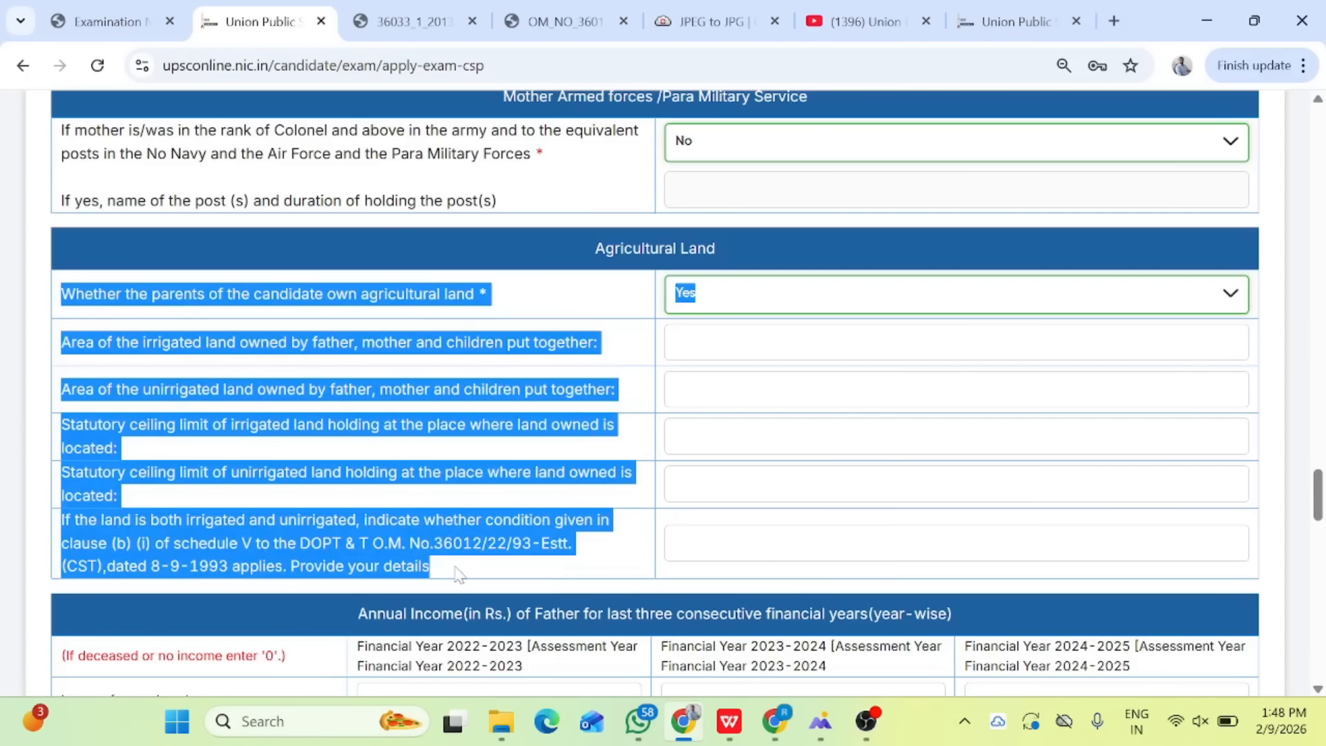
left_click(42, 503)
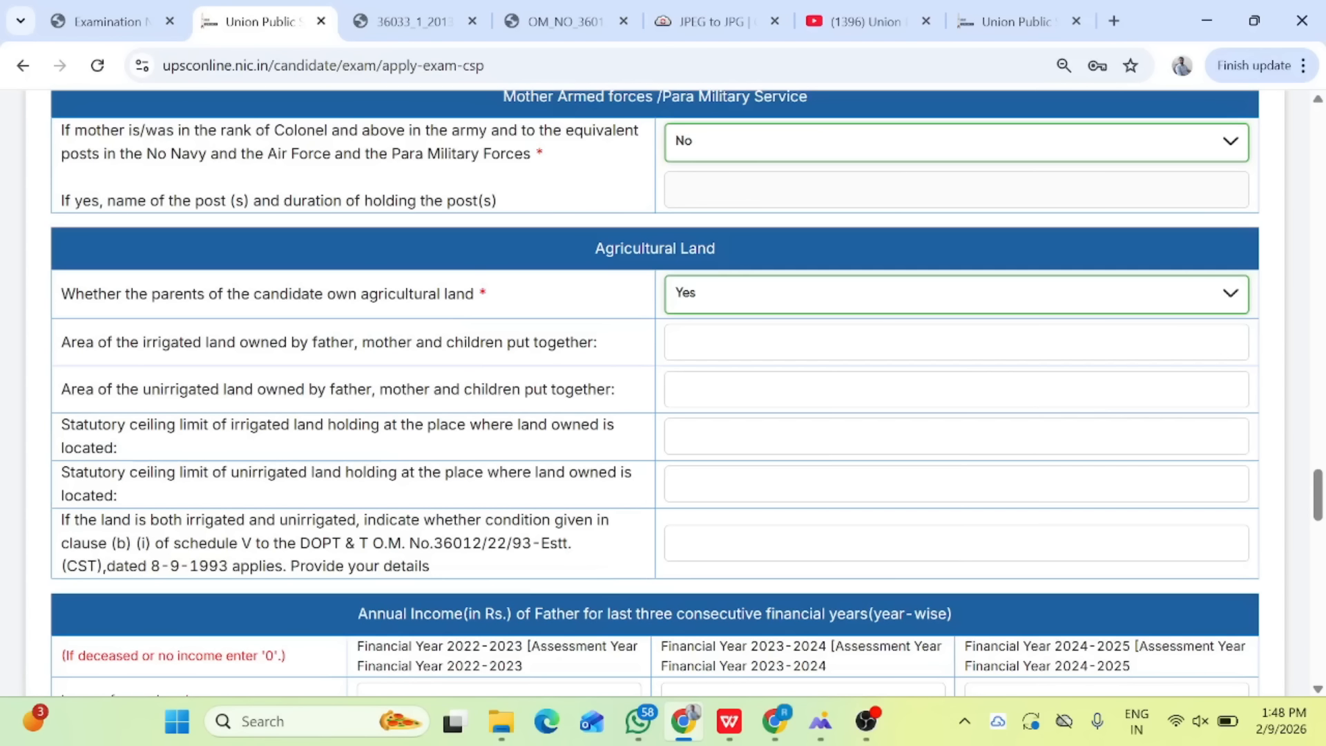
left_click_drag(70, 472, 215, 492)
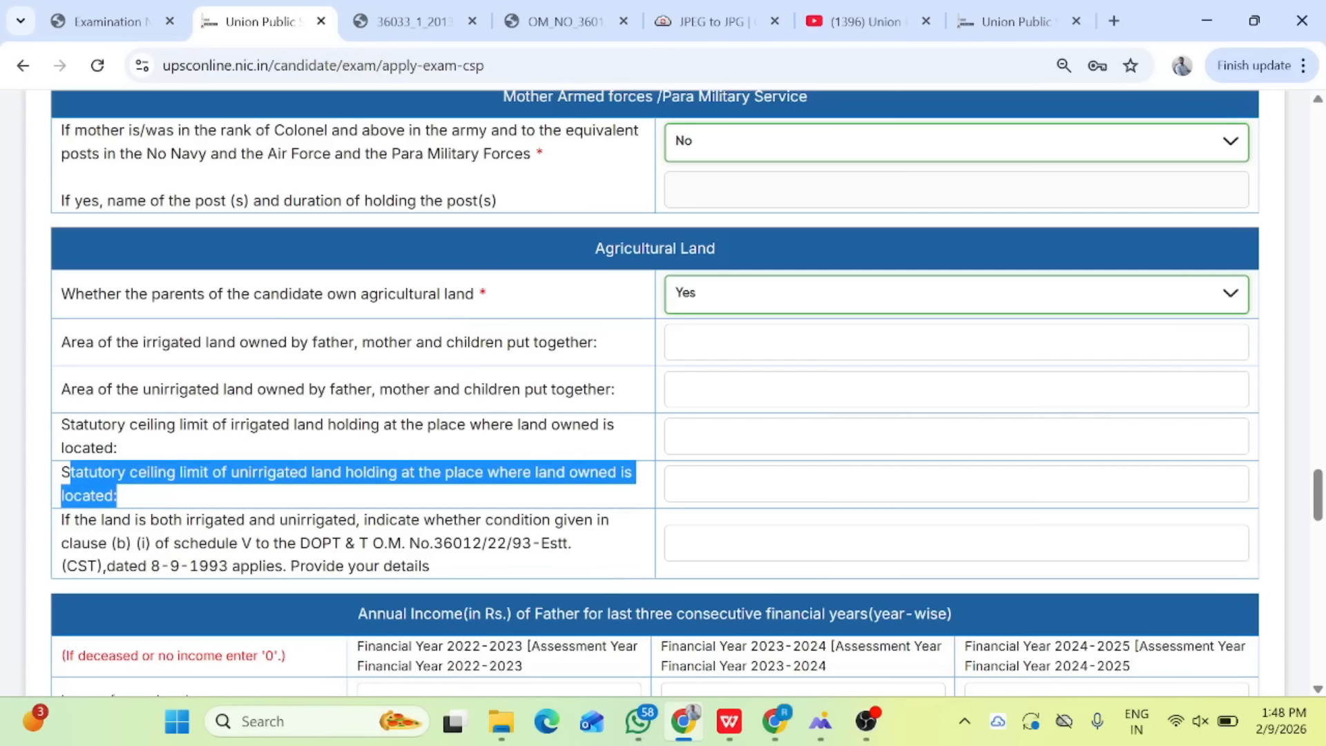
scroll(724, 277, "down", 1)
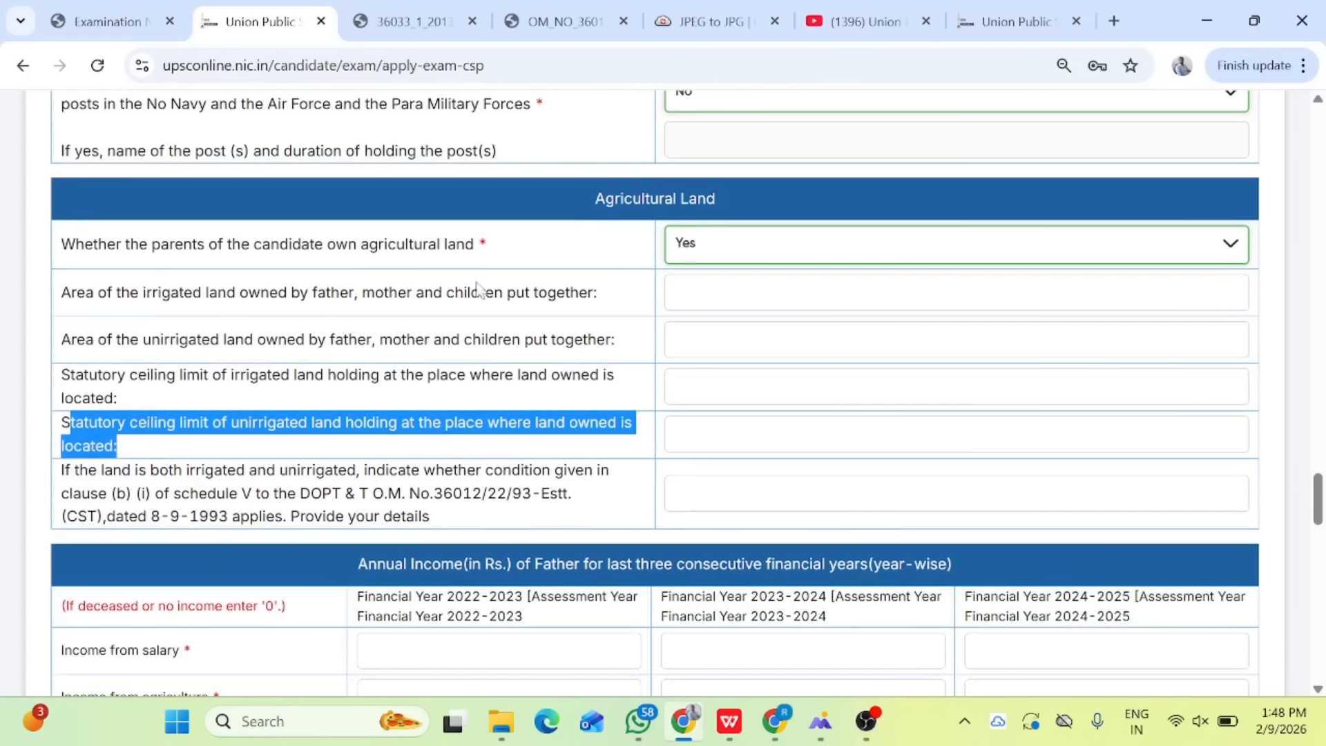
left_click(723, 244)
Change agricultural land ownership to No and review the father's 2022-2023 to 2024-2025 income table
left_click(688, 324)
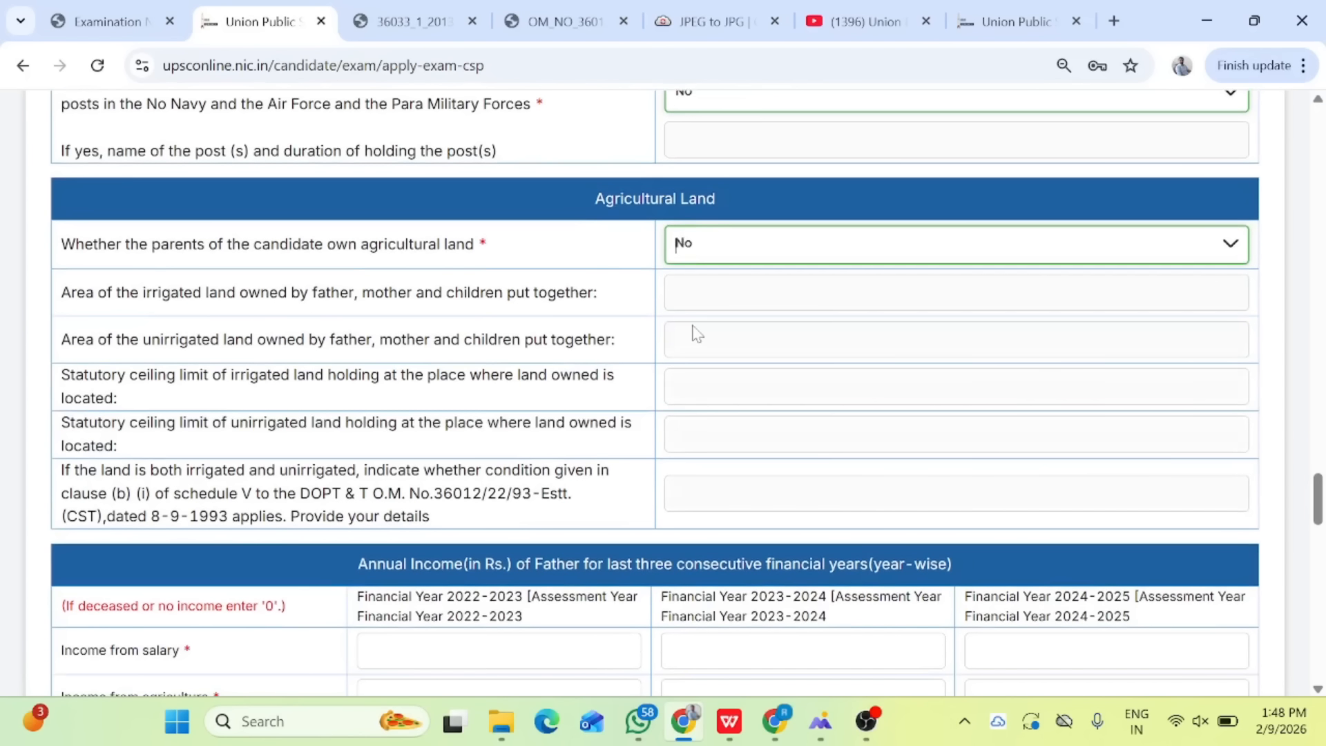
scroll(693, 331, "down", 4)
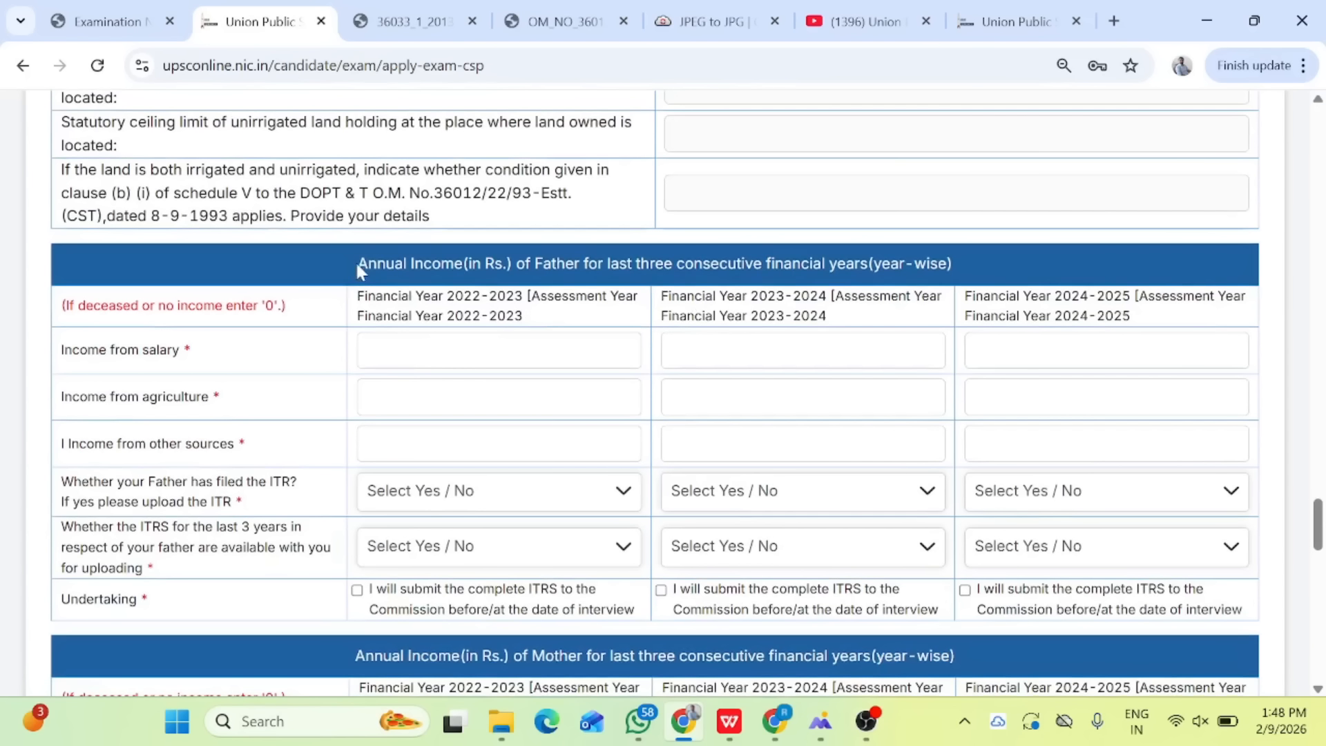
left_click_drag(355, 260, 1047, 280)
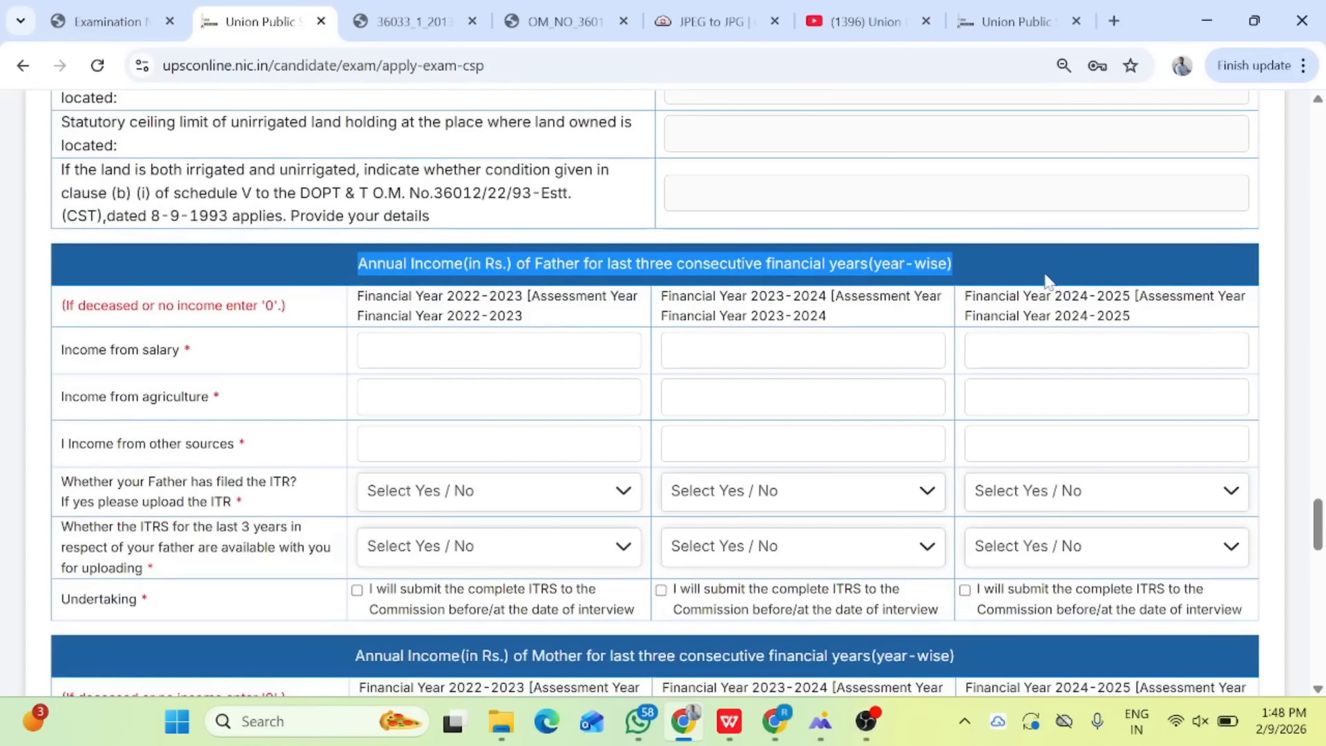
left_click(1046, 280)
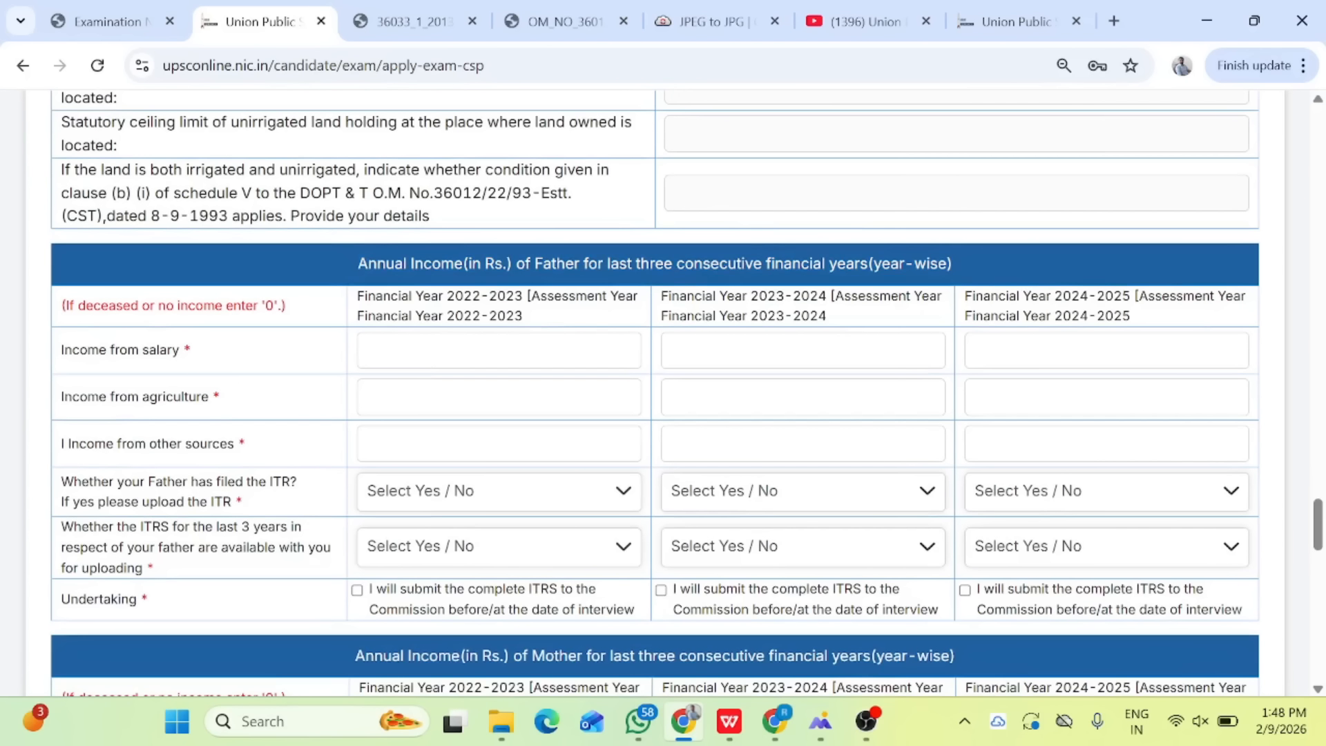
left_click_drag(447, 315, 558, 317)
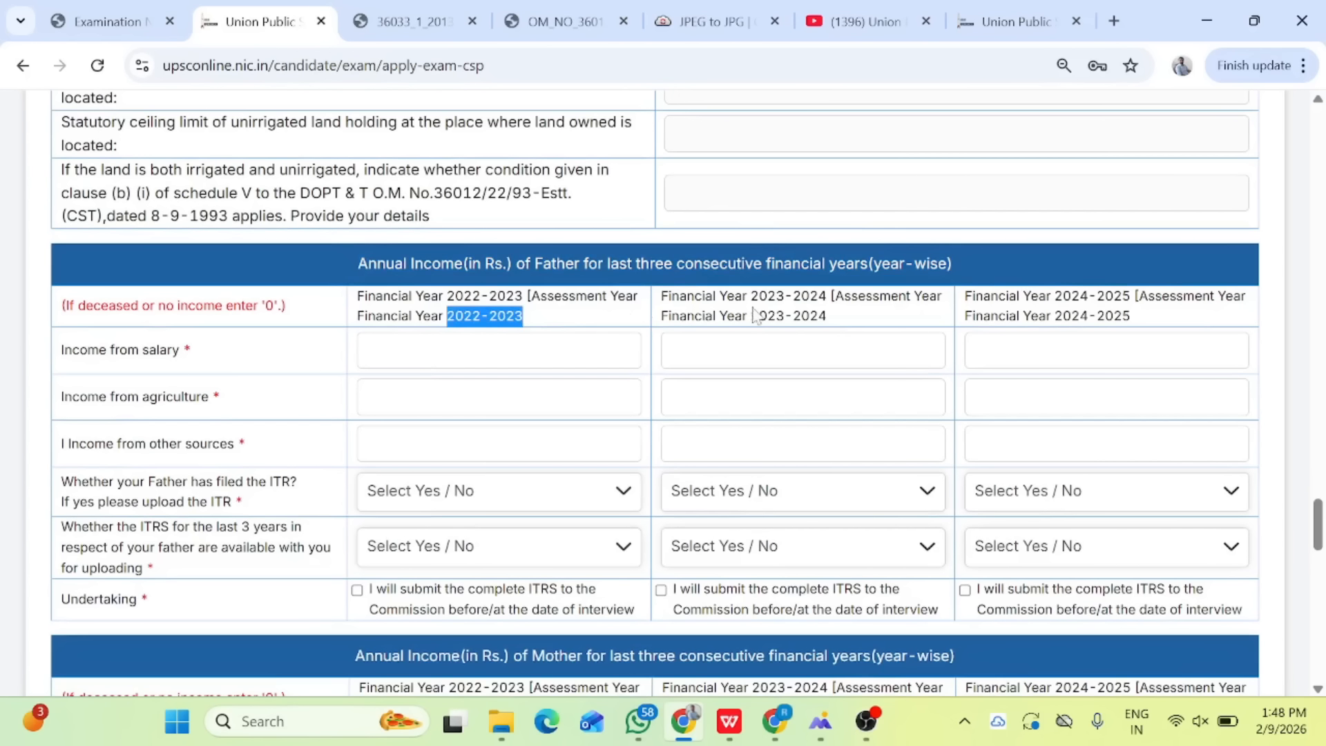
left_click_drag(751, 316, 862, 323)
left_click_drag(1055, 315, 1171, 319)
left_click(442, 350)
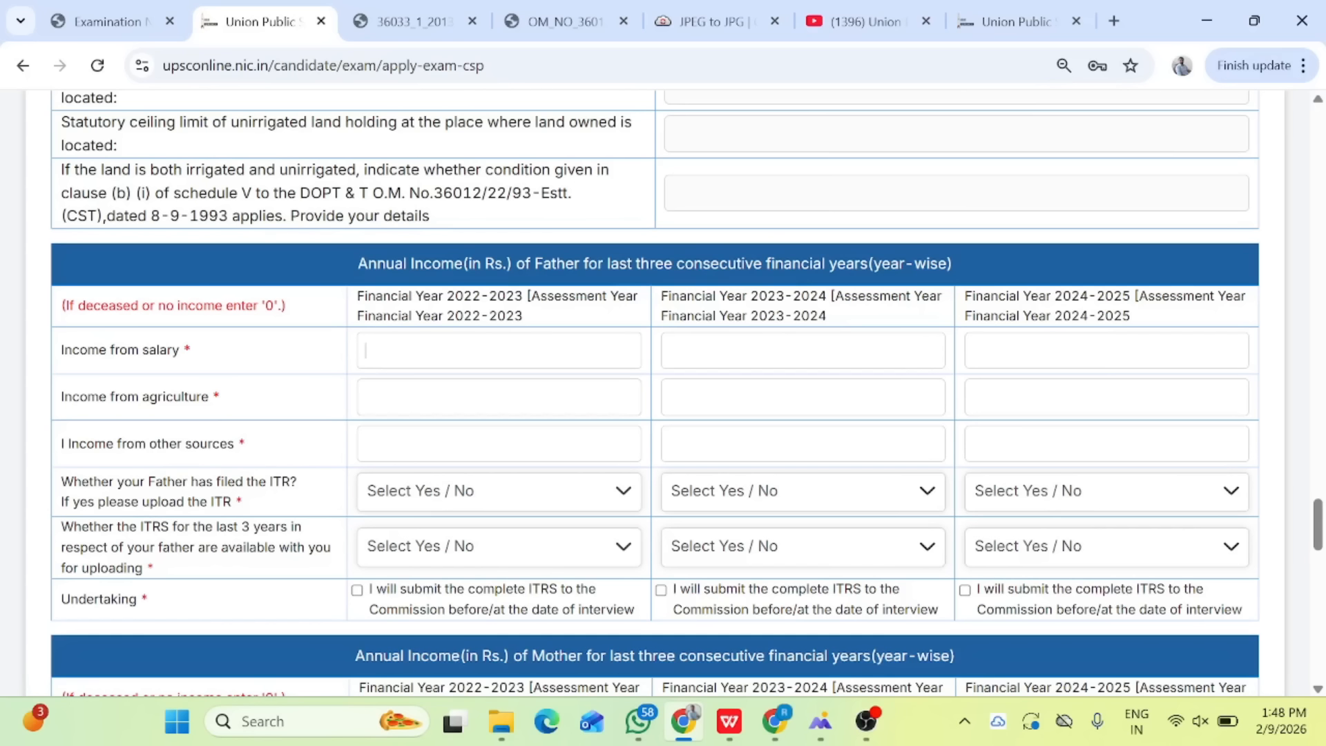
Enter the father's salary income as 250000, 280000 and 295000 for 2022-23, 2023-24 and 2024-25
type("25000")
left_click(670, 351)
type("2")
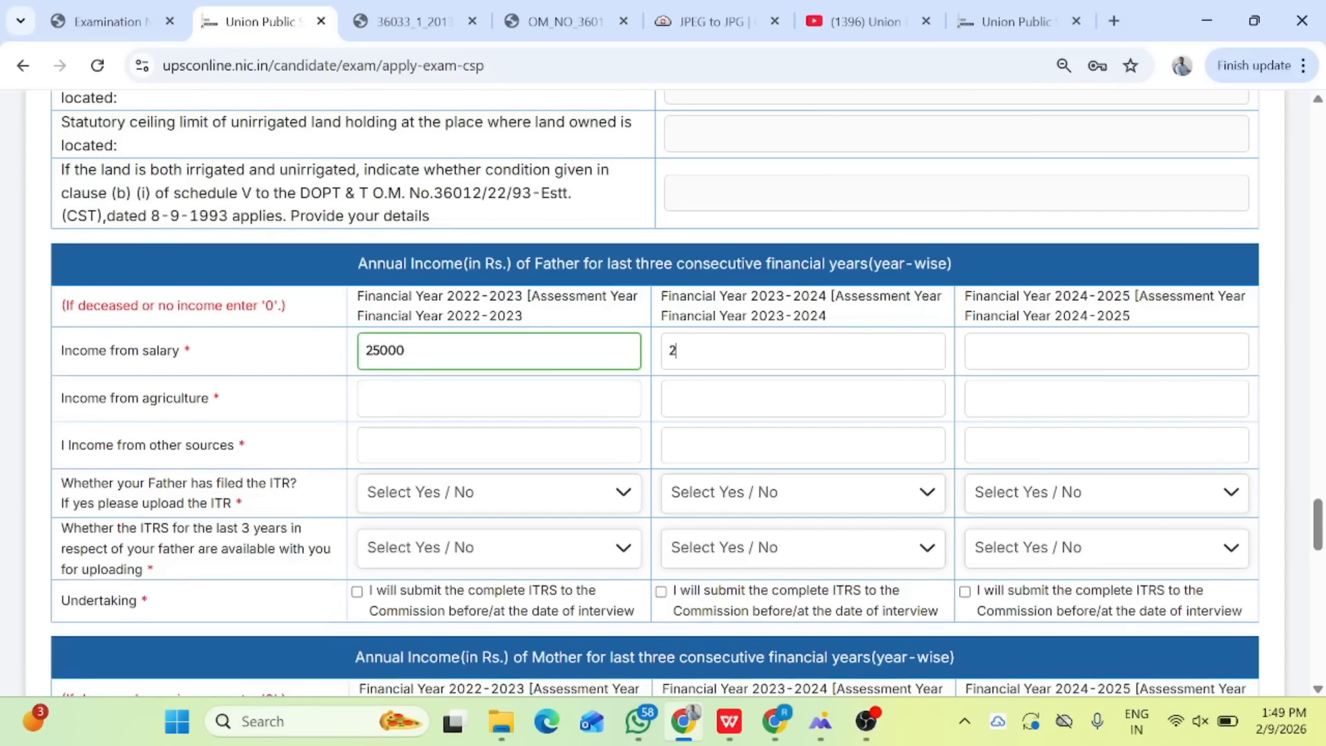
left_click_drag(751, 316, 848, 333)
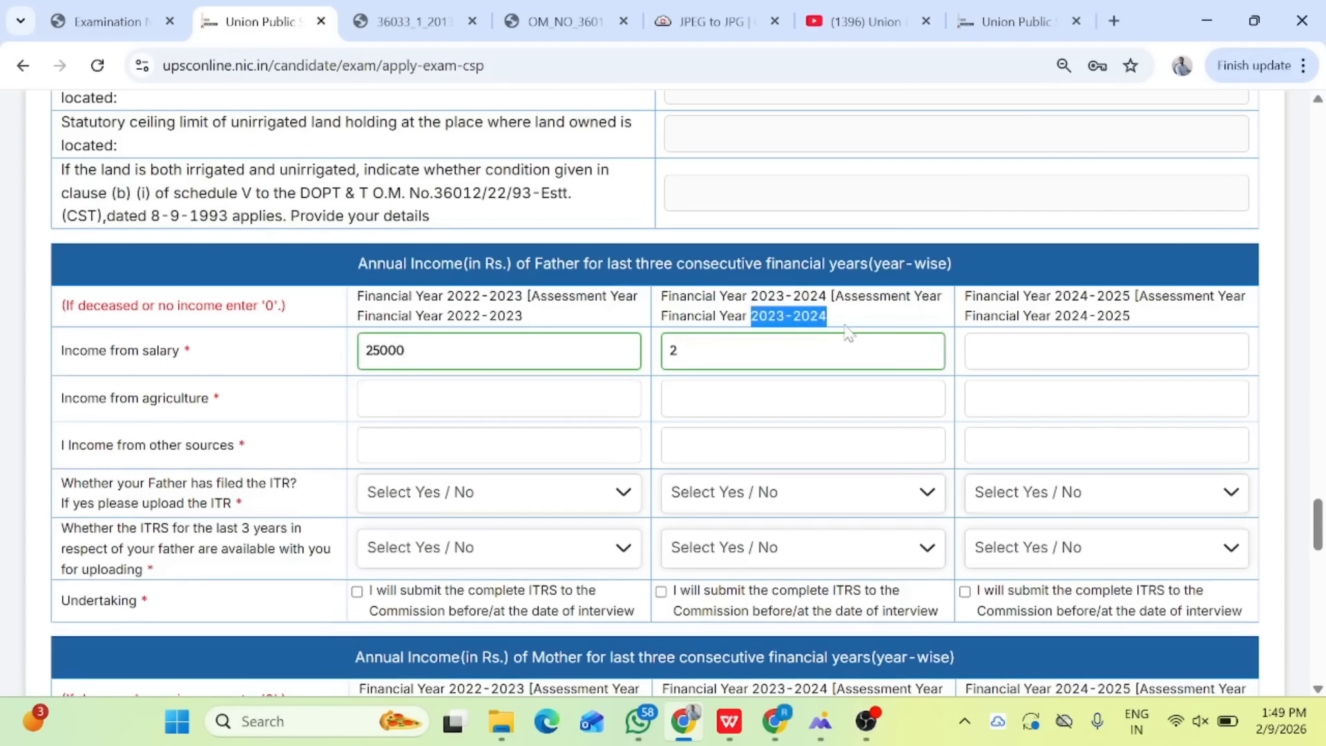
left_click(673, 350)
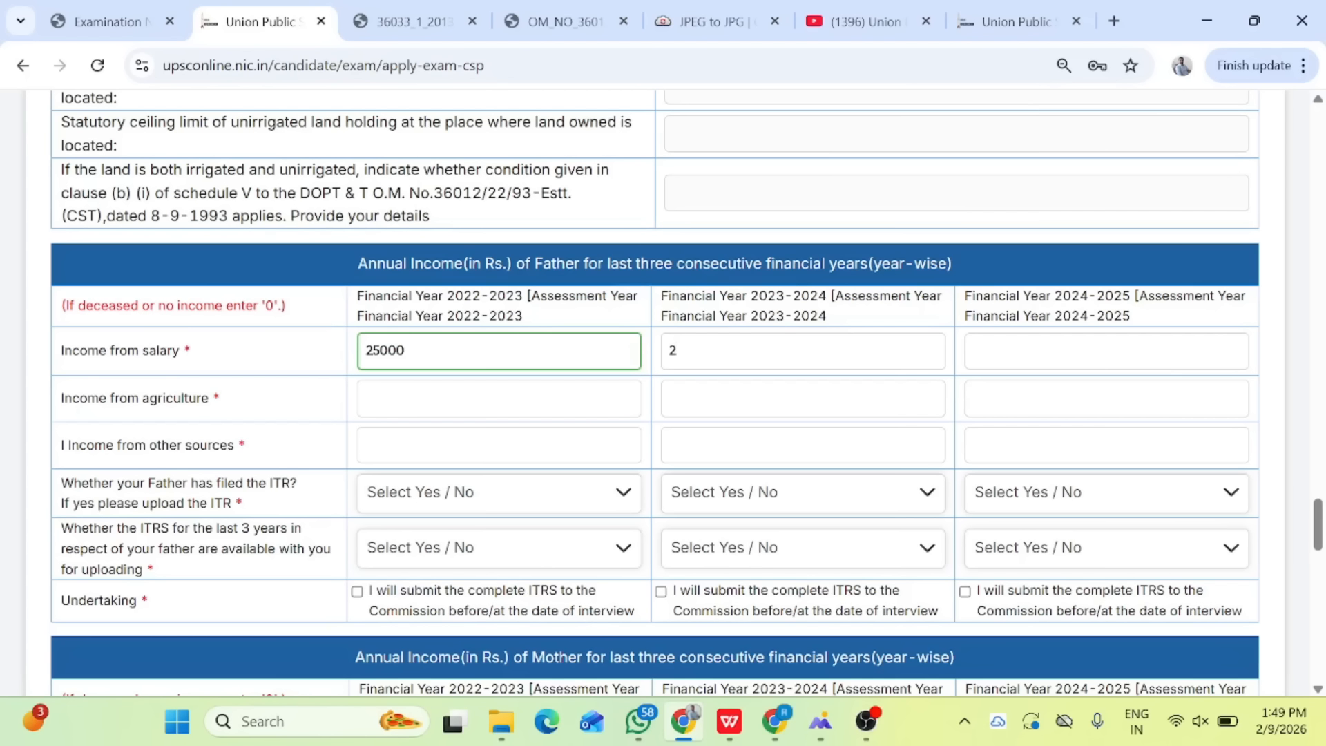
type("8000")
type("0")
type("0")
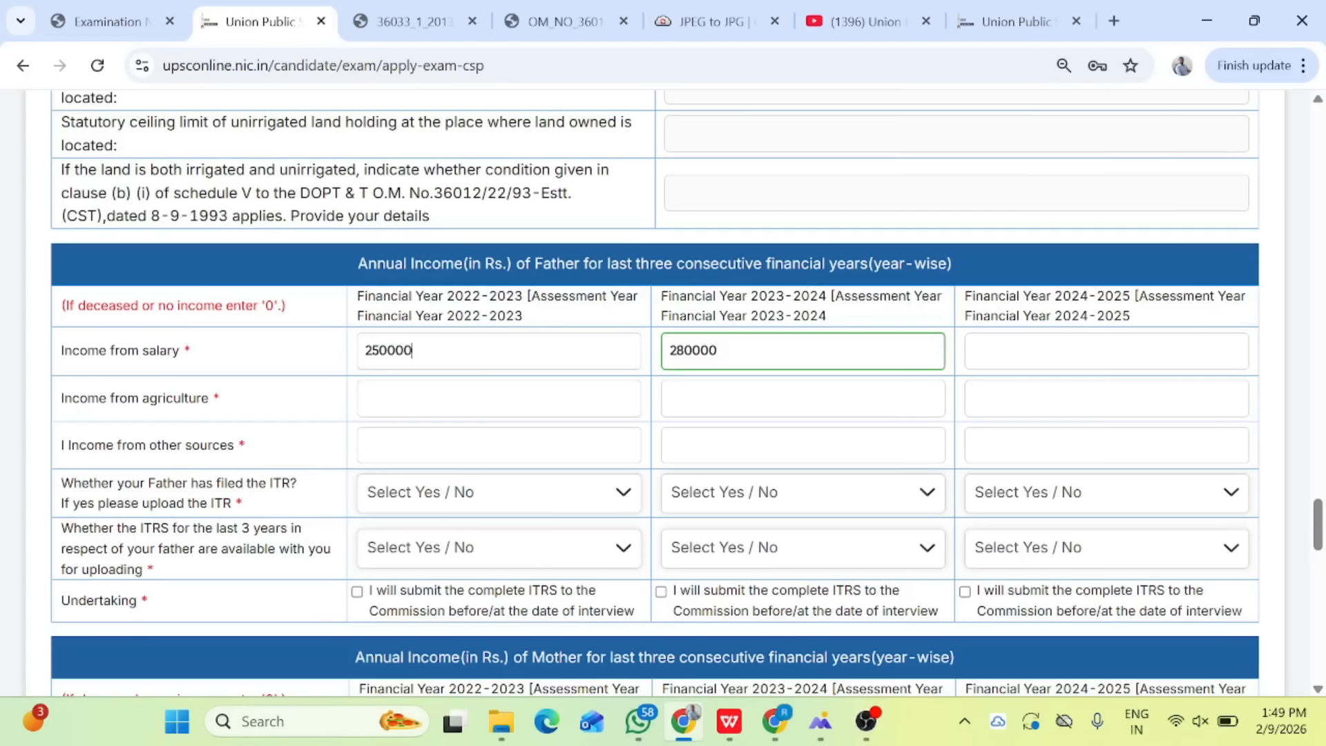
left_click(974, 350)
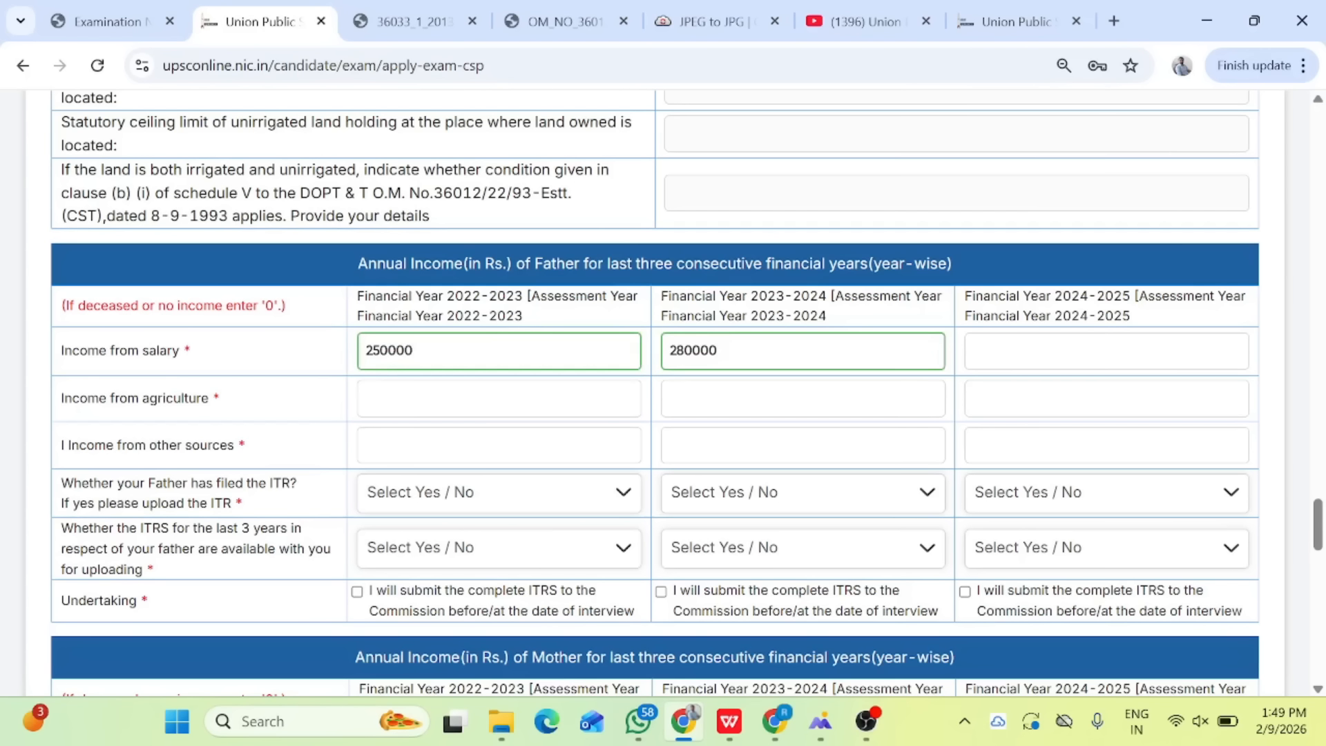
type("295000")
key("Tab")
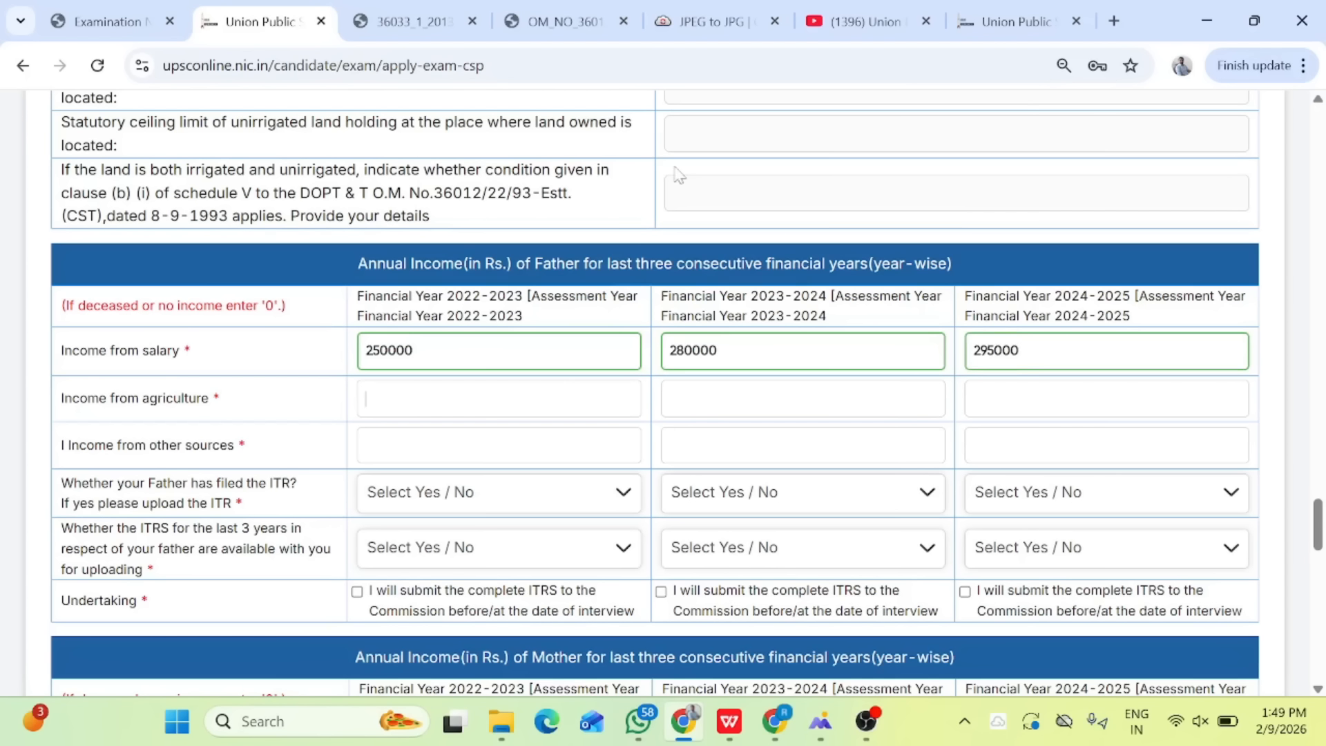
scroll(675, 173, "up", 6)
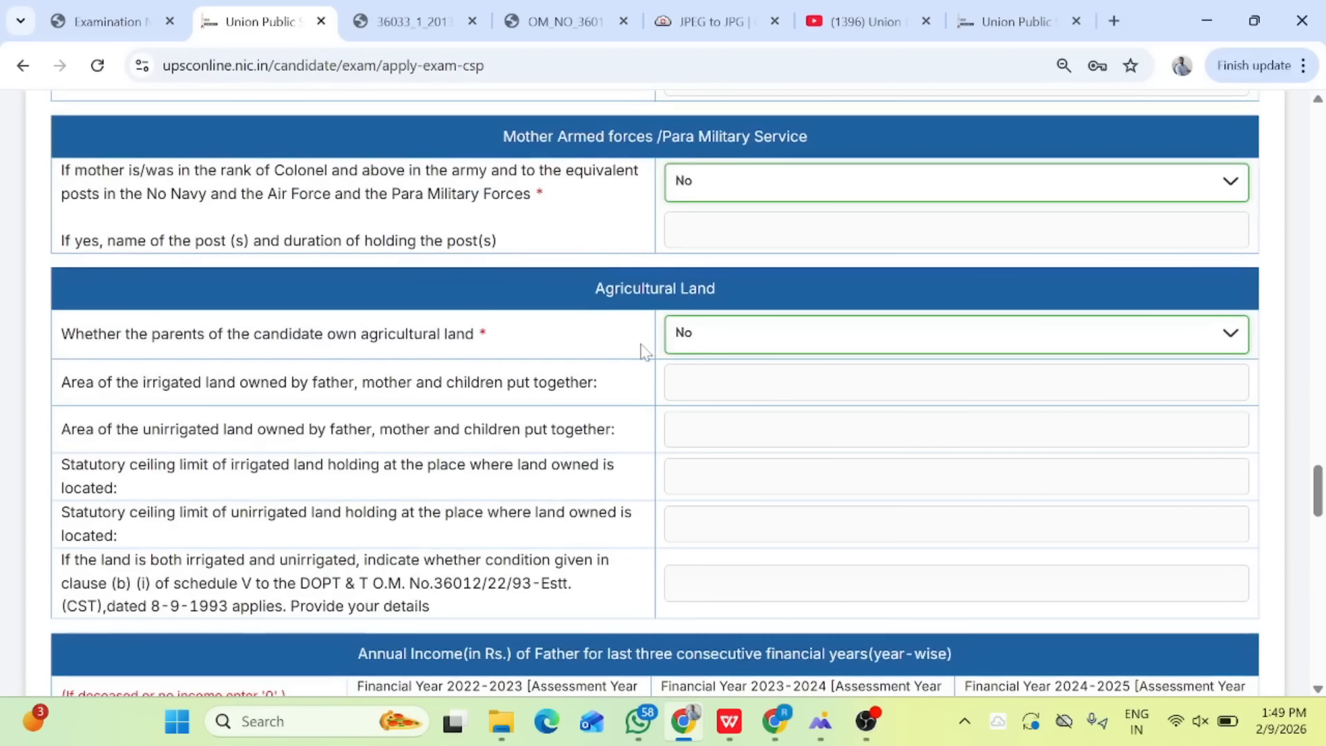
scroll(642, 346, "down", 6)
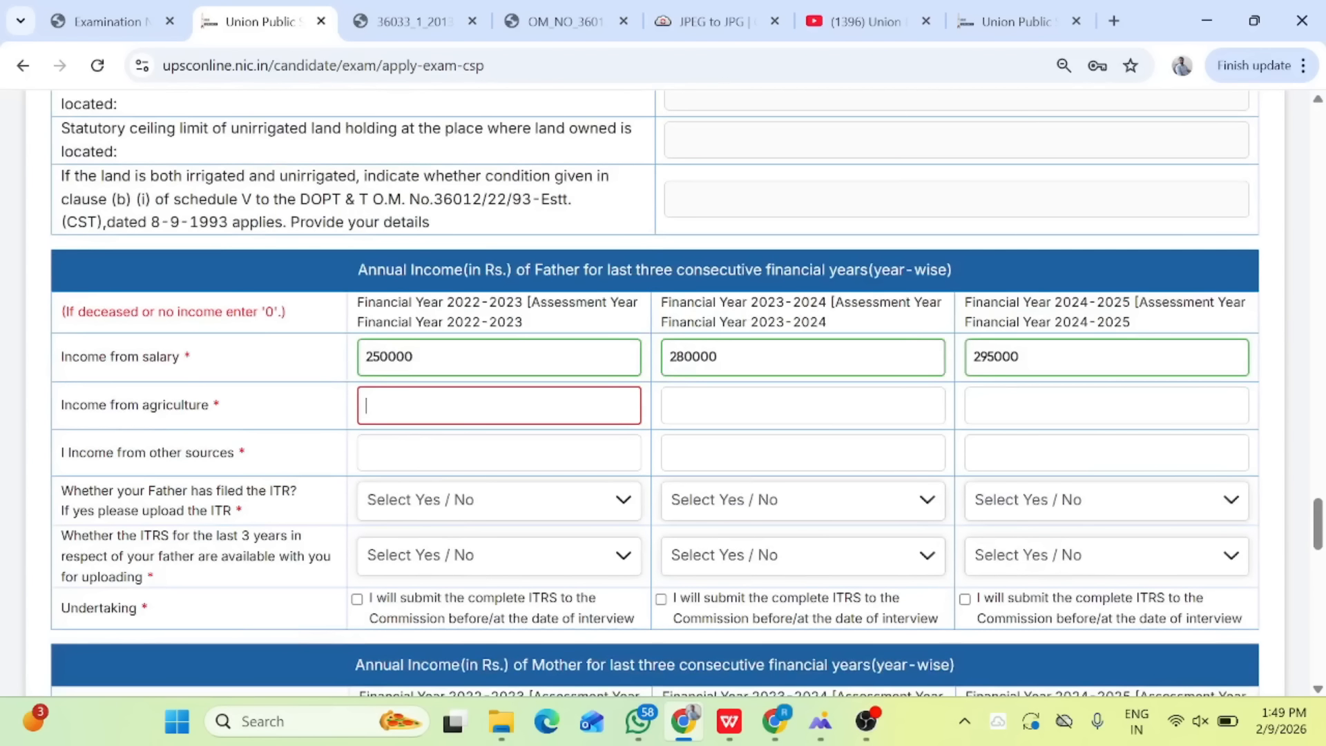
Enter 00 as the father's agriculture income for all three financial years
type("00")
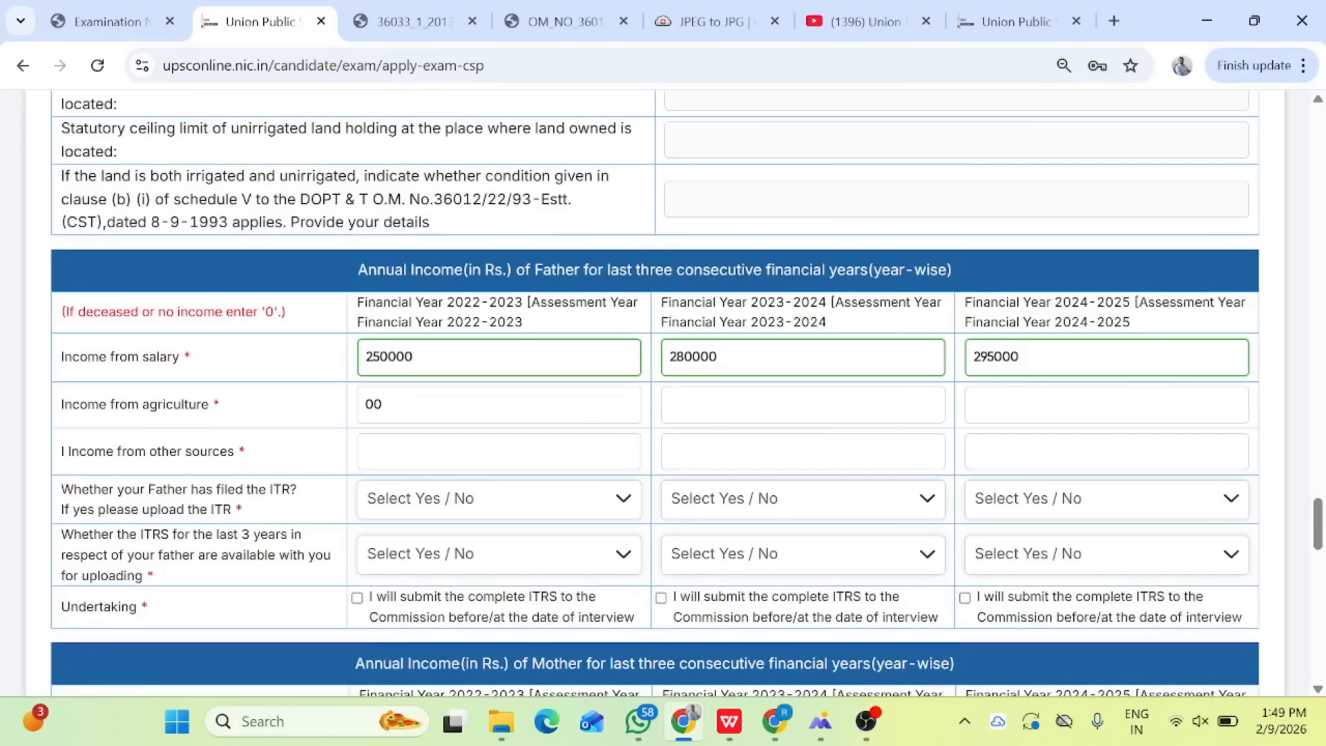
key("Tab")
type("00")
key("Tab")
type("00")
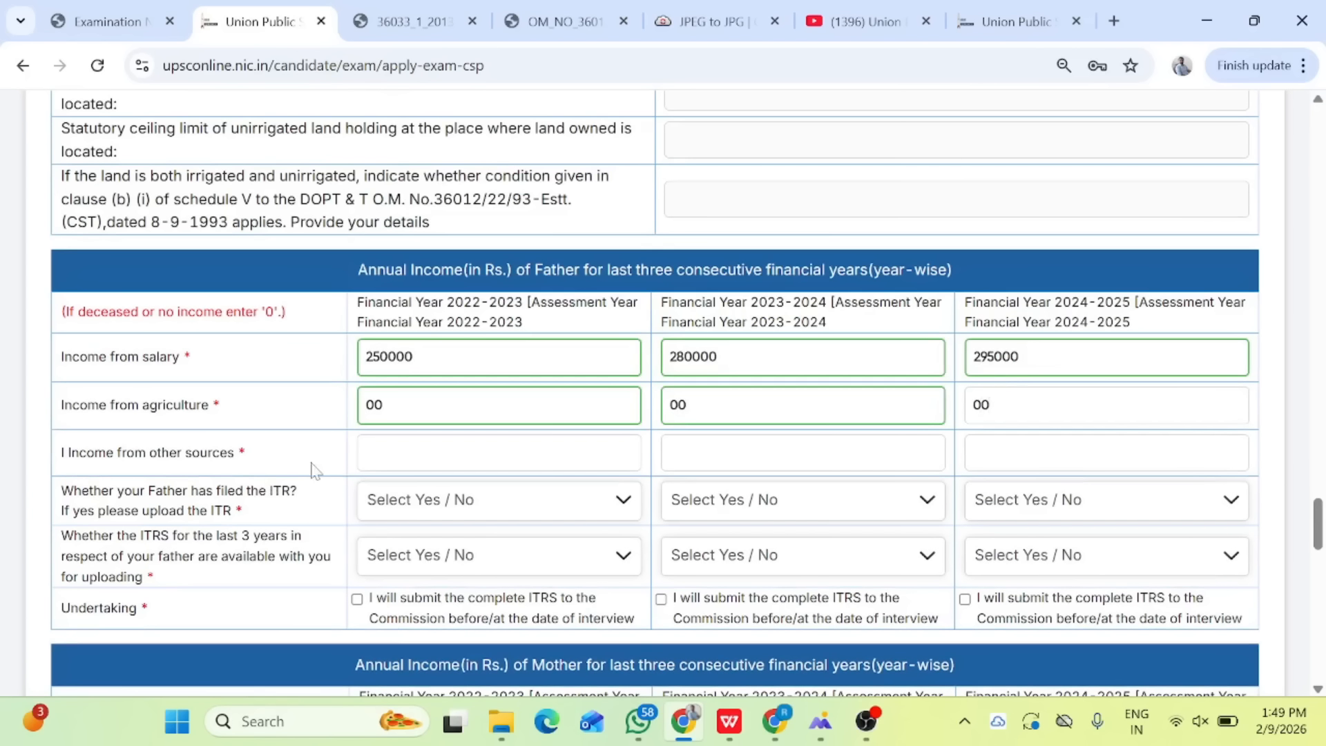
left_click(325, 468)
Enter 00 as the father's income from other sources for all three financial years
scroll(326, 468, "down", 2)
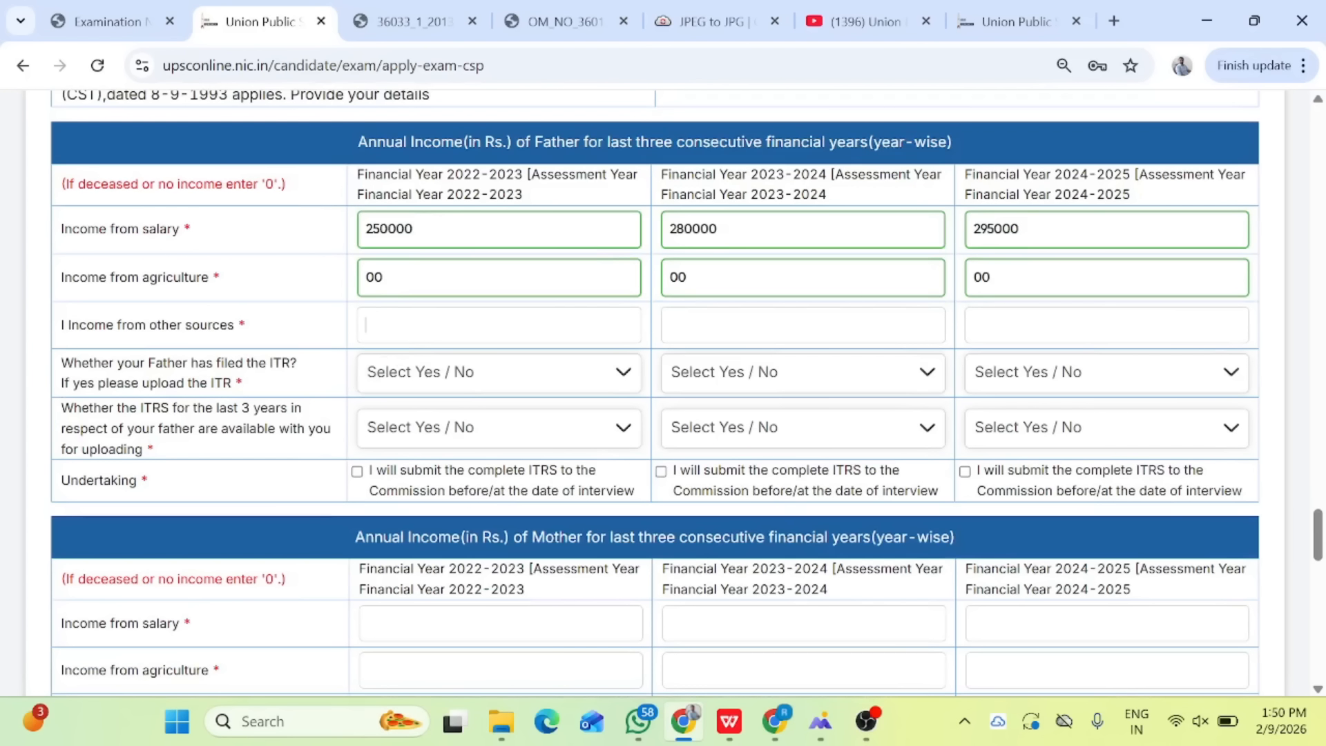
type("00")
key("Tab")
type("00")
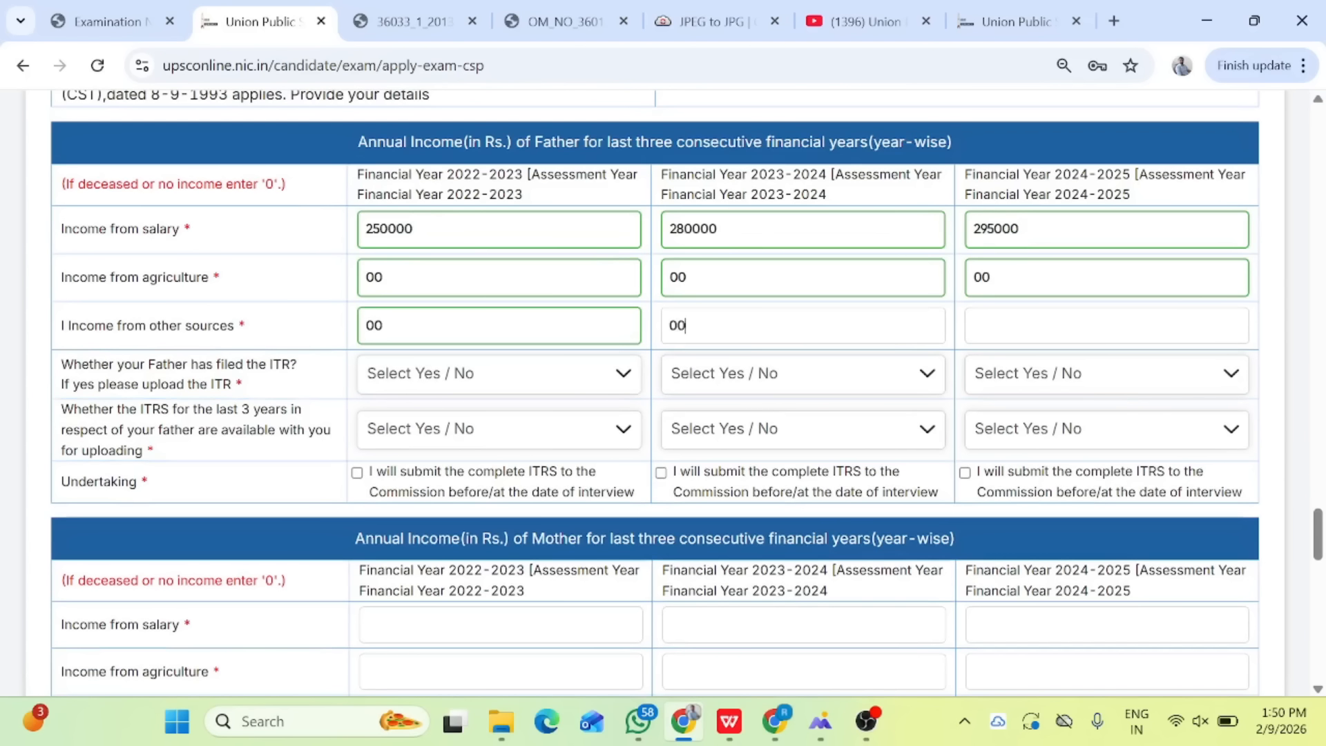
key("Tab")
type("000")
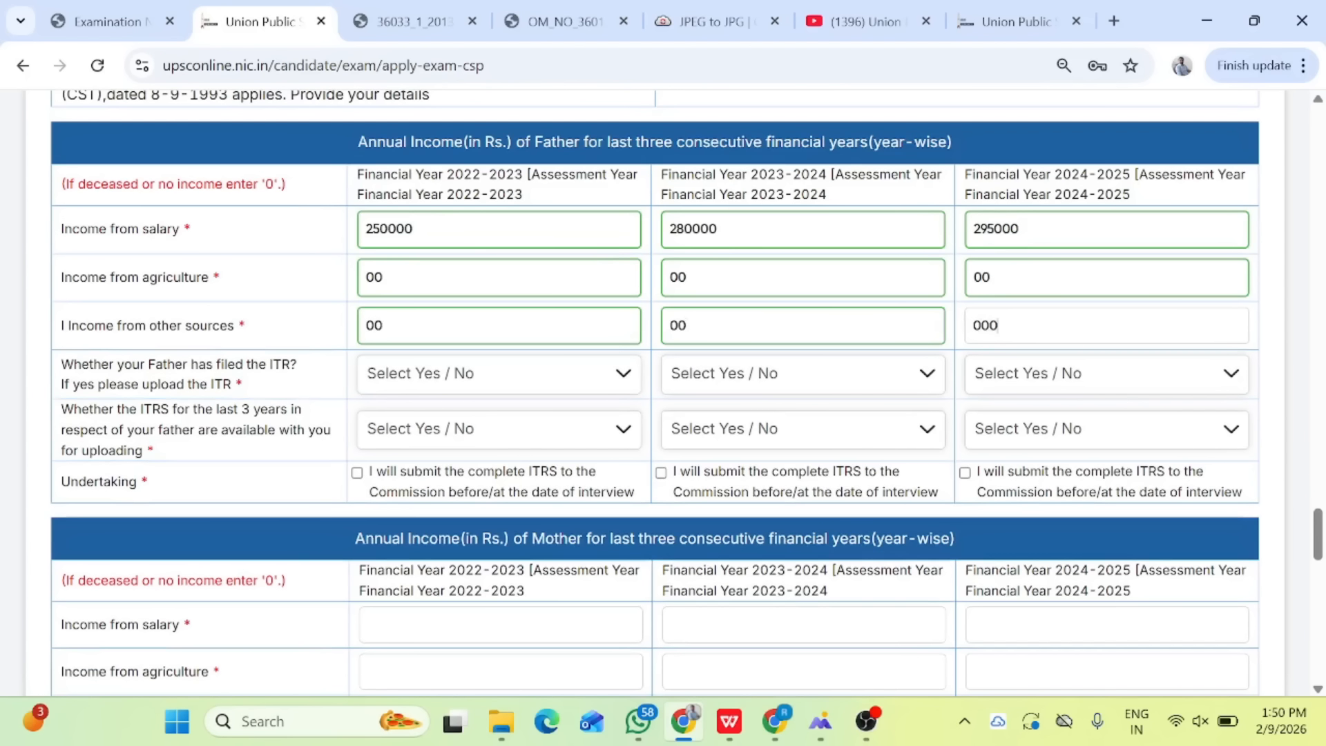
key("BackSpace")
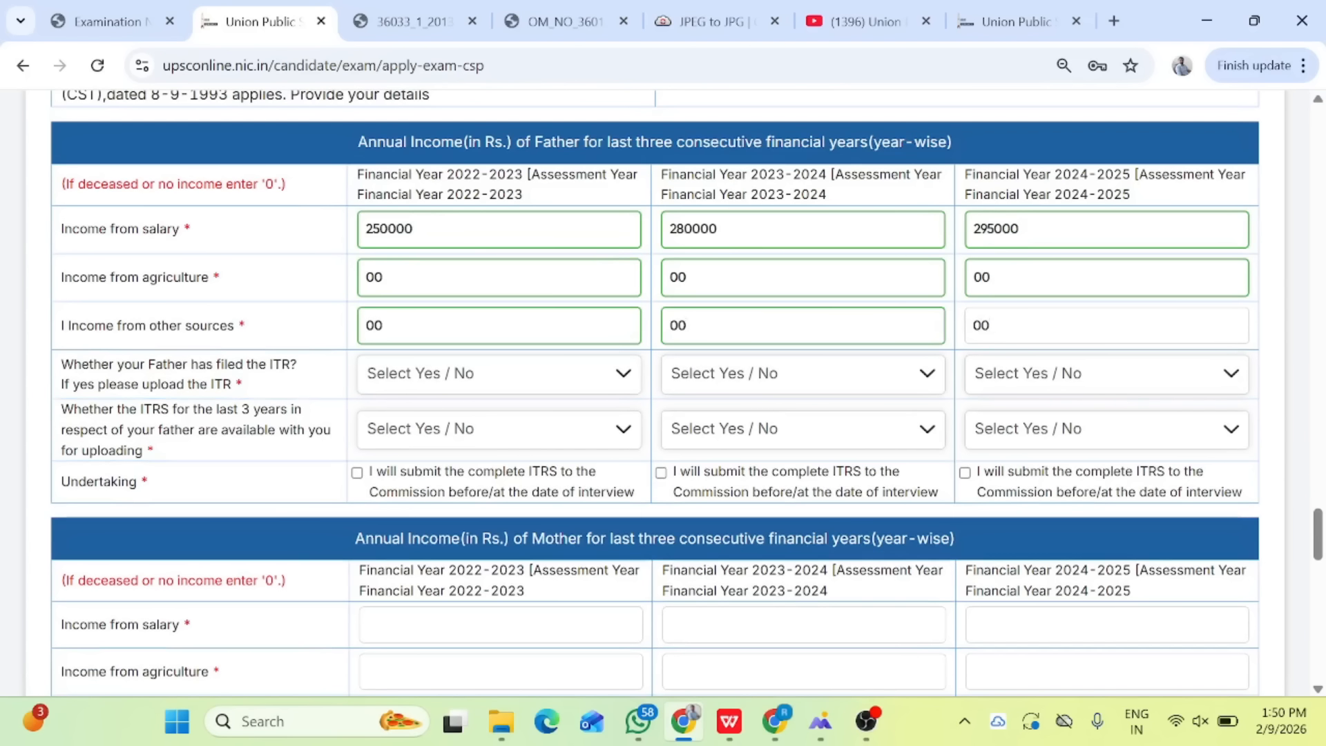
left_click(255, 473)
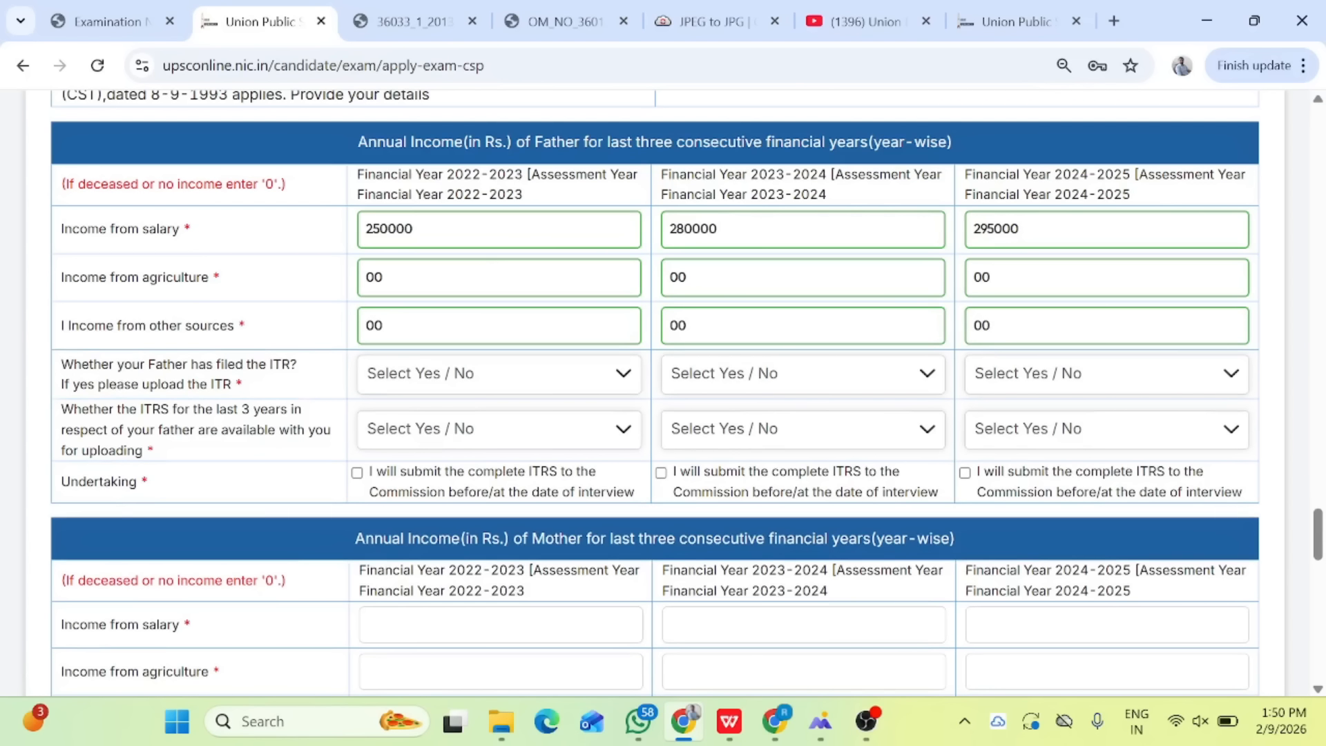
Answer No to the father filing an ITR for 2022-23, 2023-24 and 2024-25
left_click(433, 386)
left_click(399, 414)
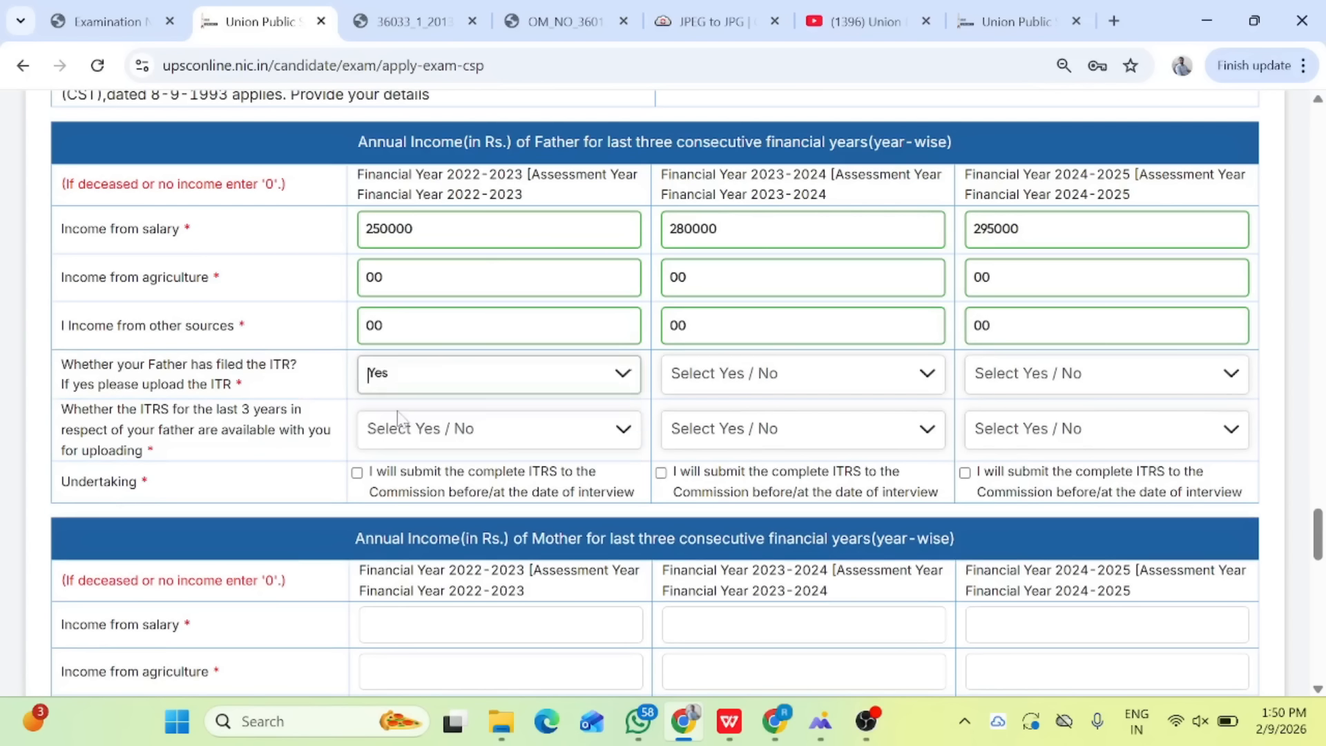
left_click(623, 375)
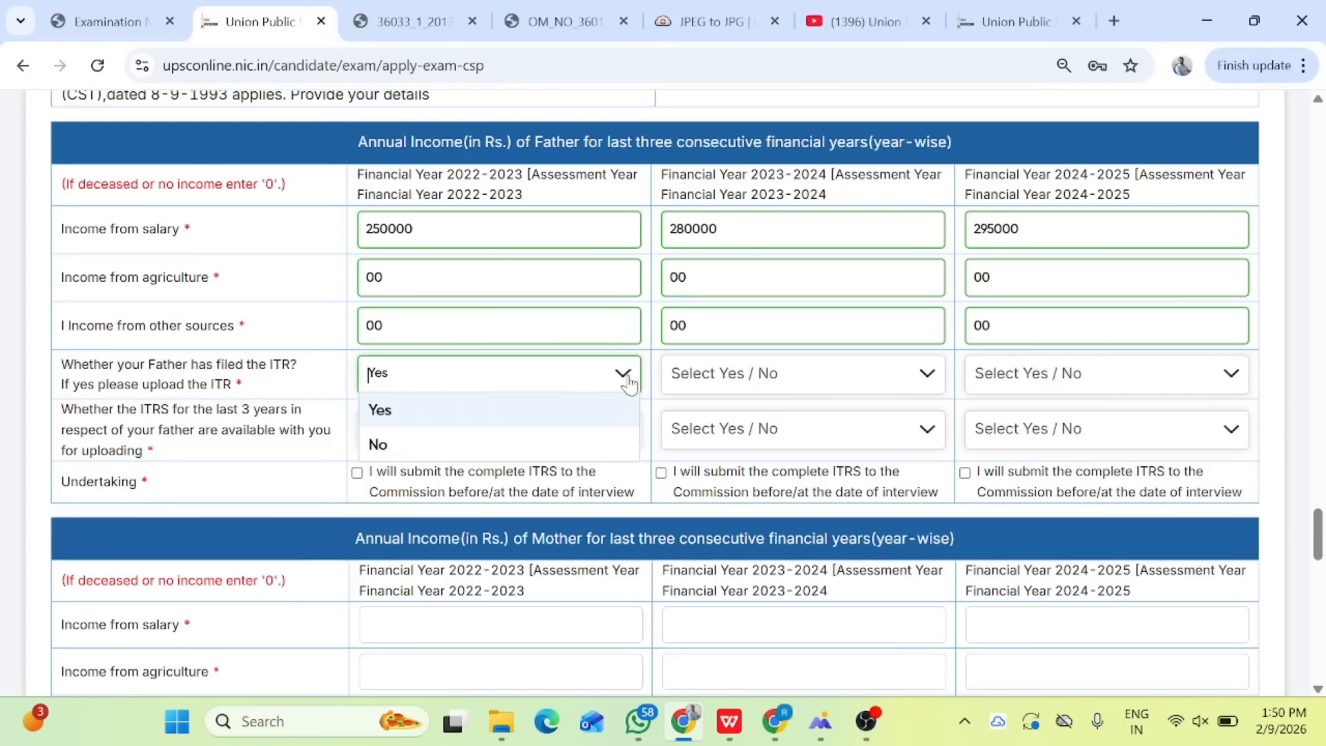
left_click(402, 450)
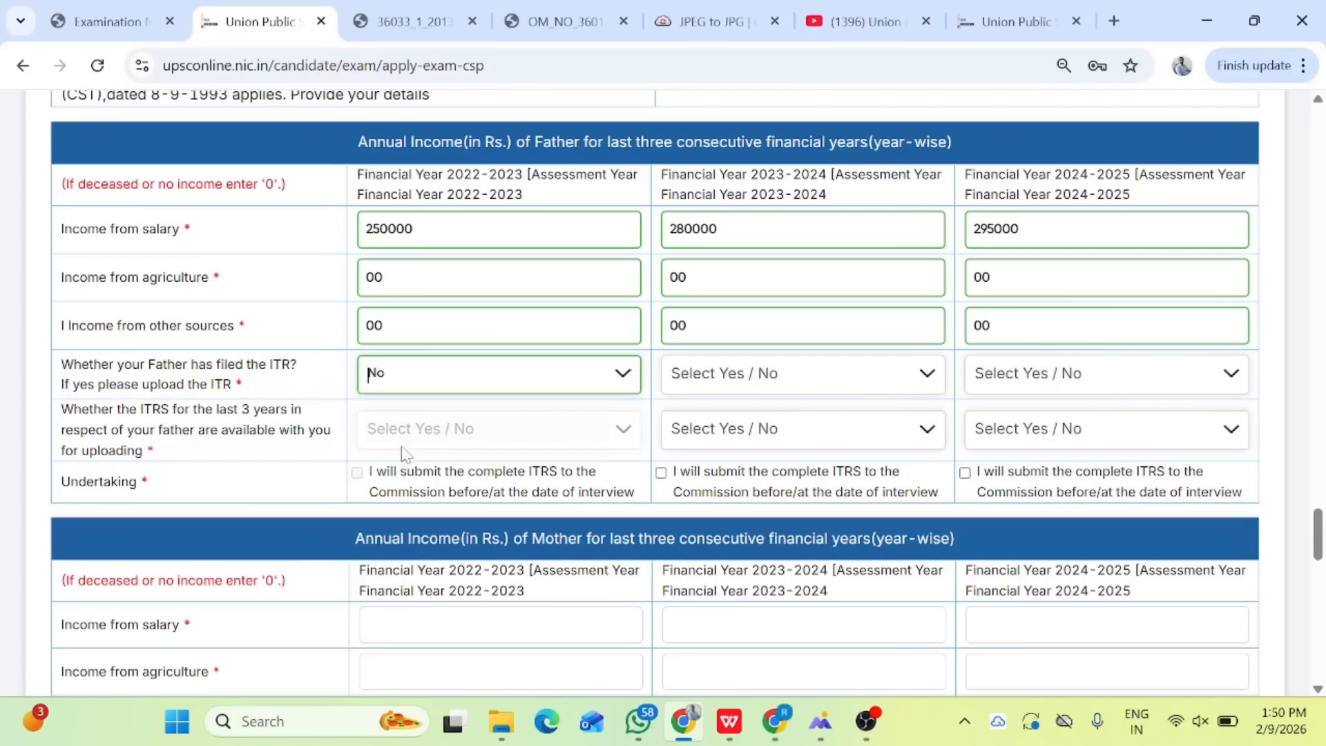
left_click(725, 373)
left_click(686, 446)
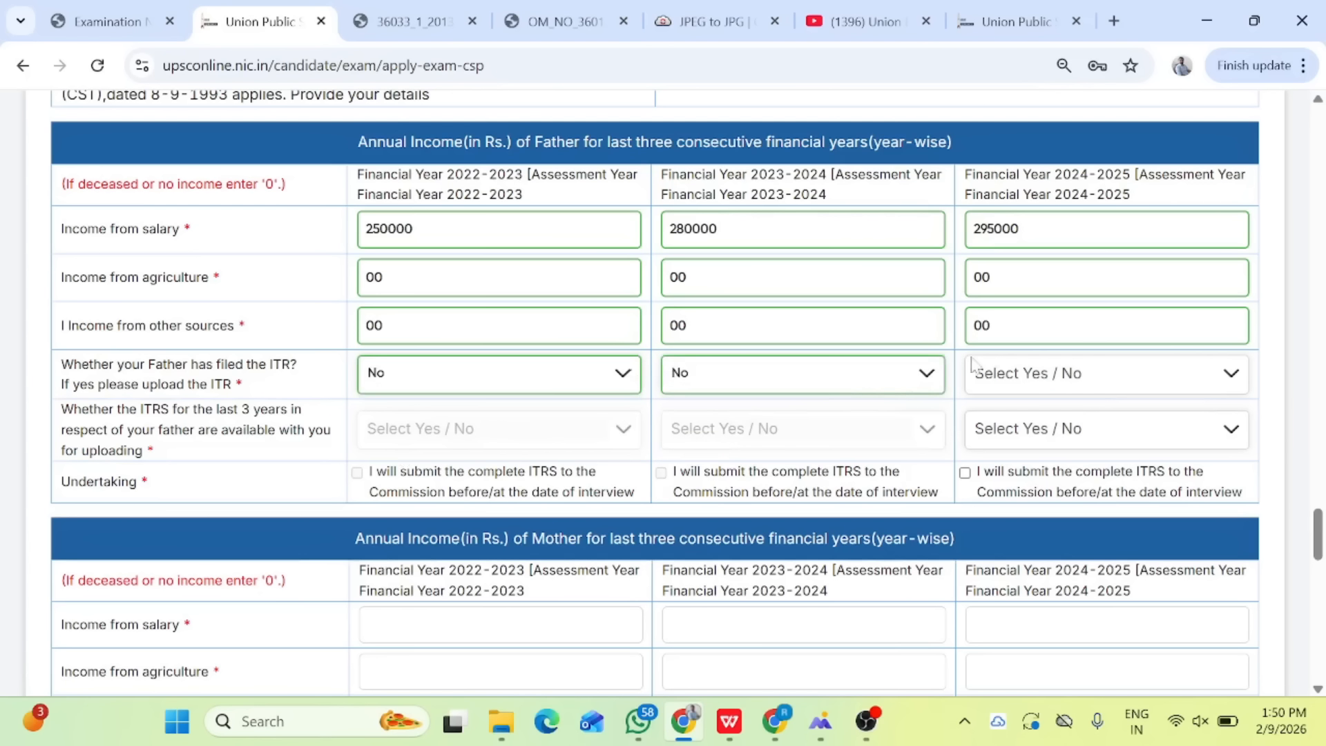
left_click(991, 381)
left_click(984, 448)
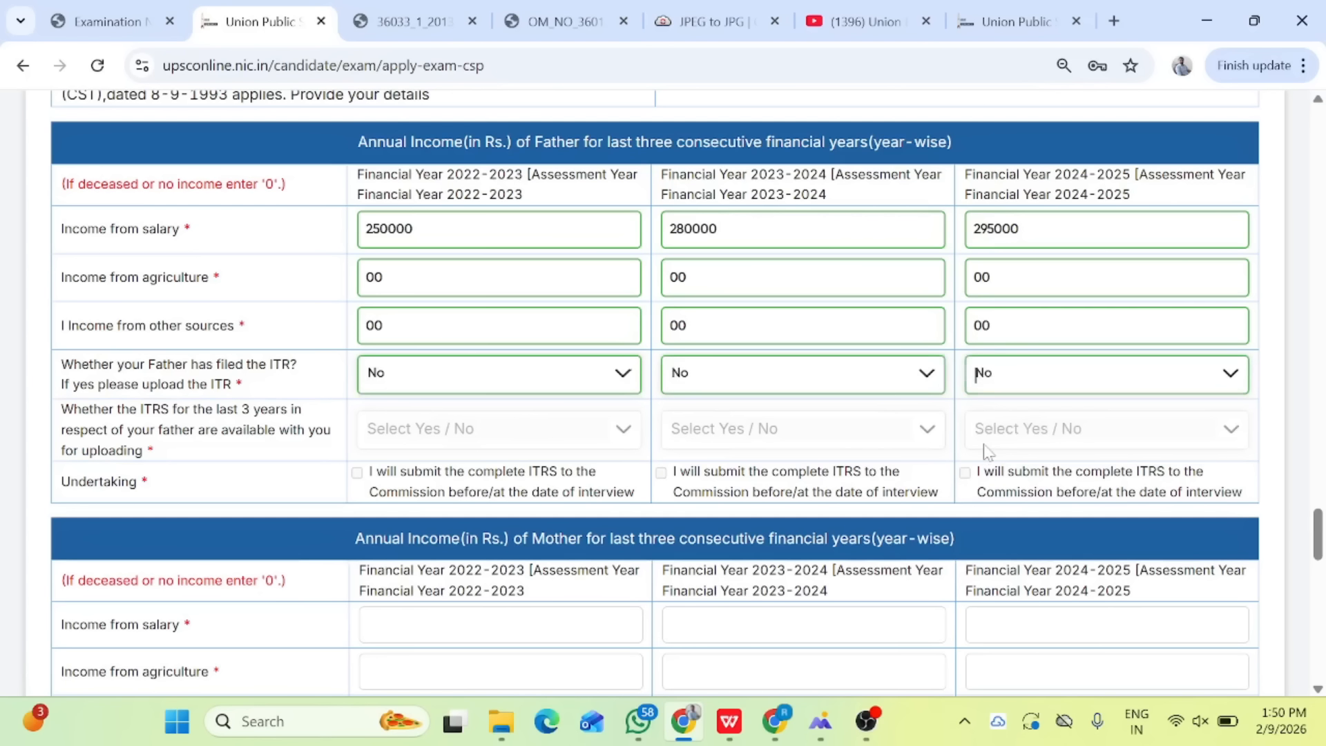
scroll(726, 442, "down", 1)
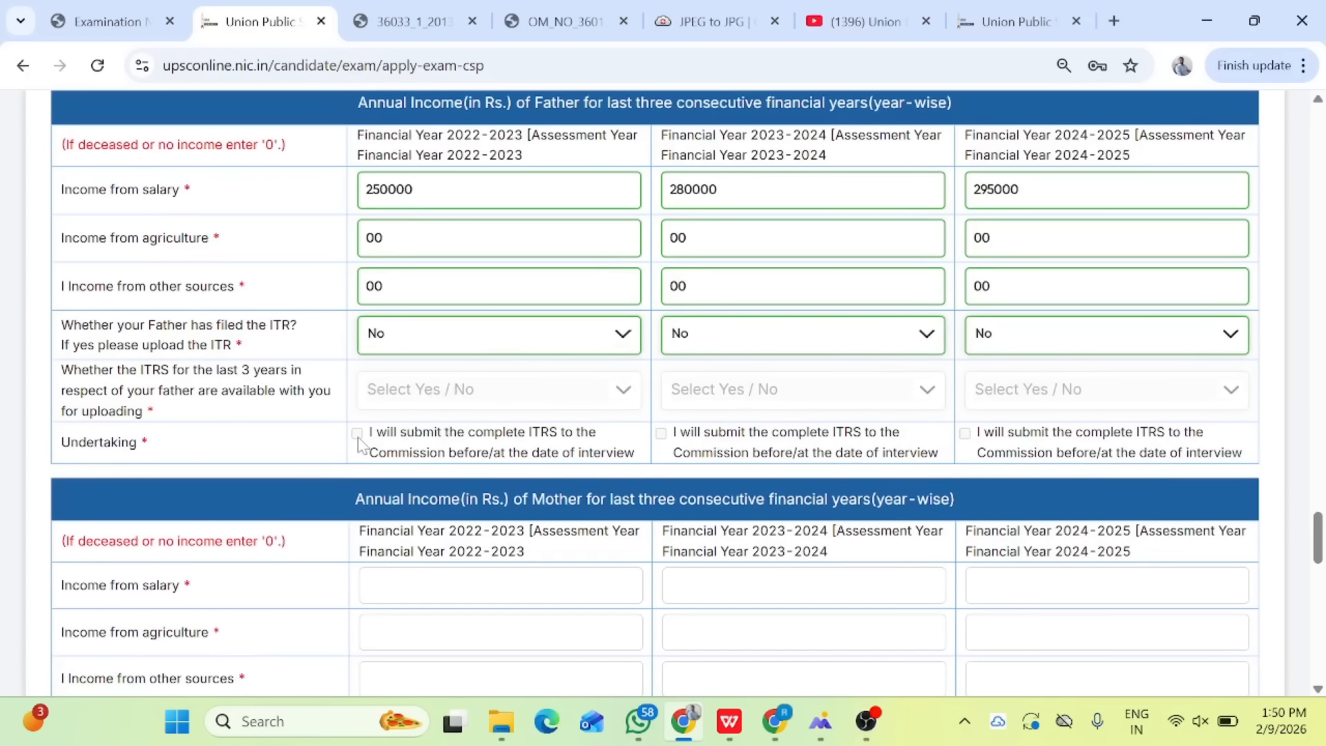
scroll(358, 442, "down", 4)
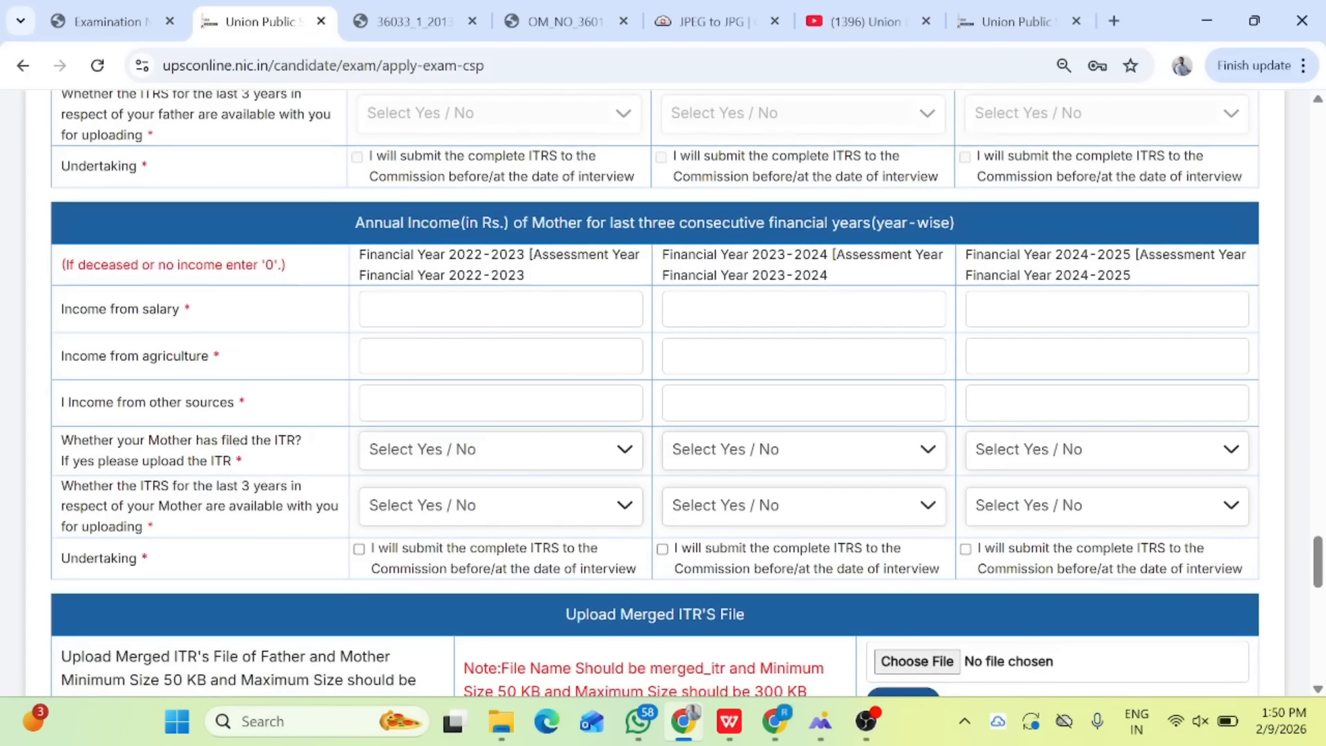
left_click_drag(353, 223, 969, 226)
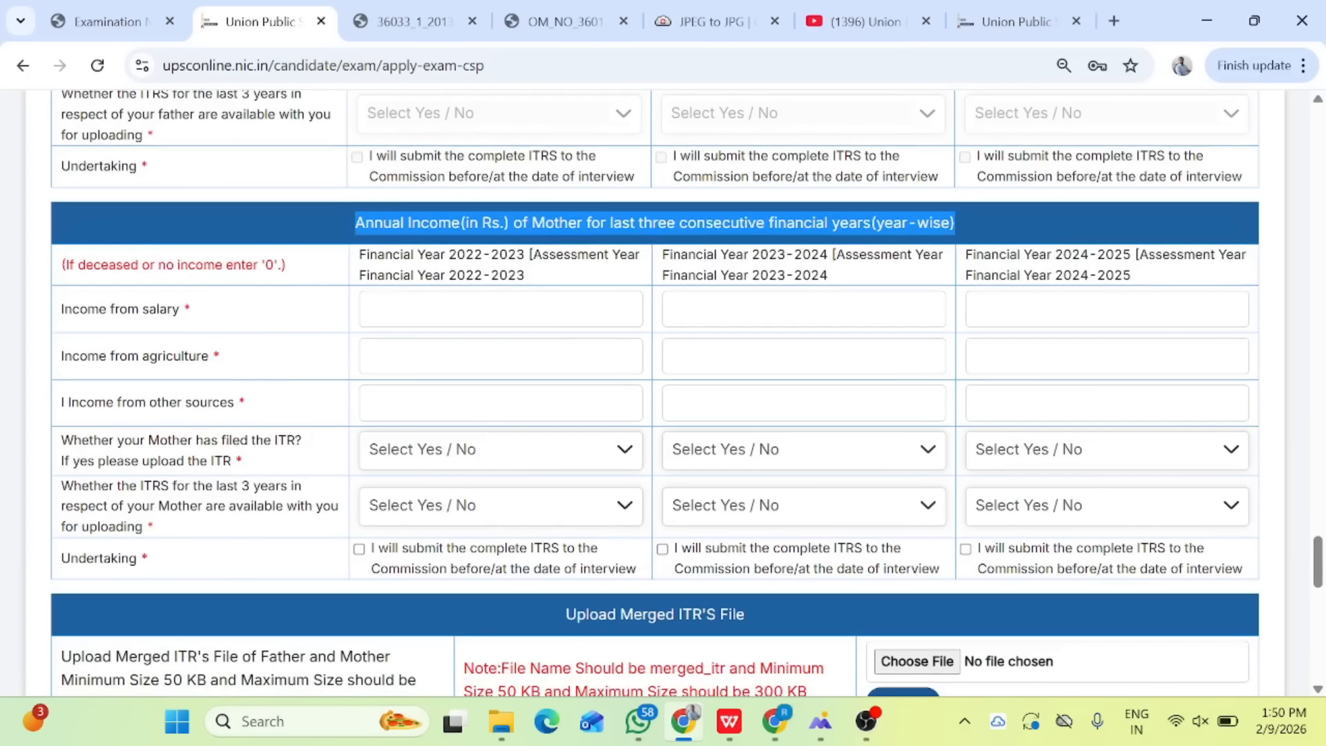
scroll(589, 550, "down", 3)
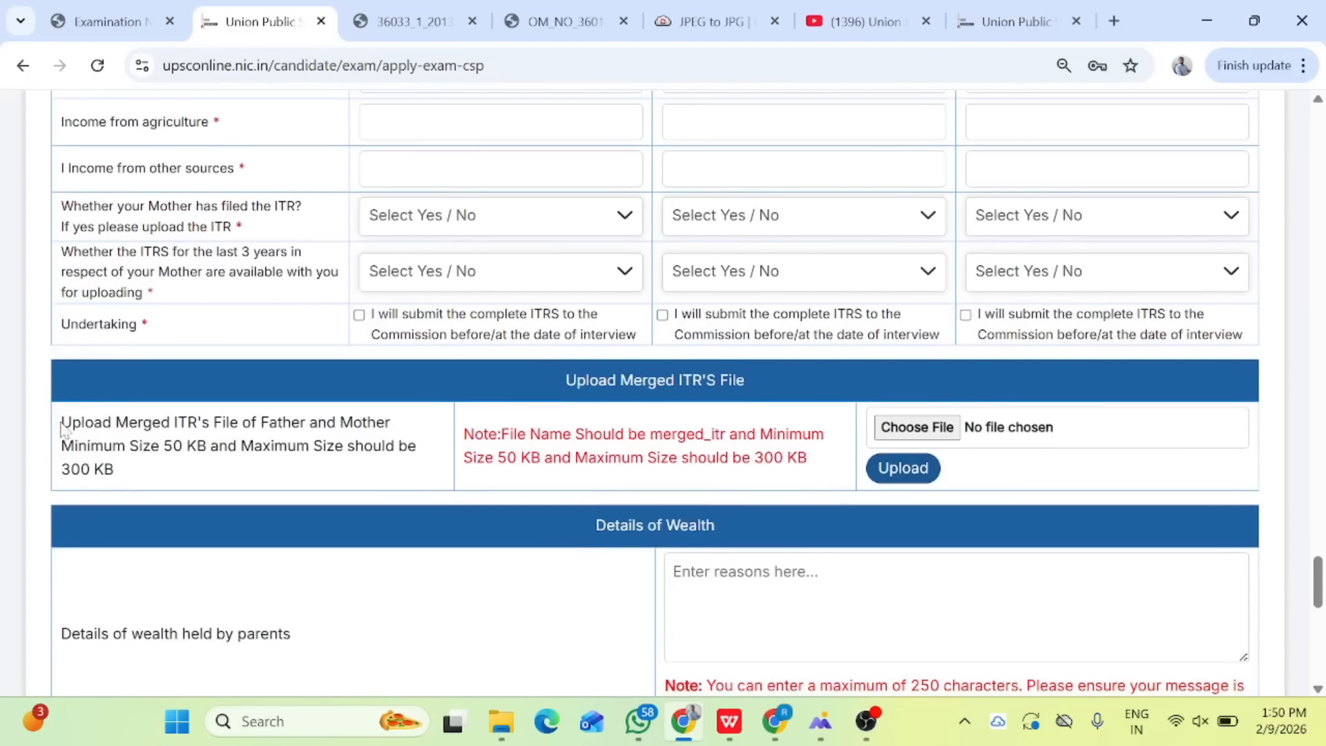
left_click_drag(61, 428, 142, 473)
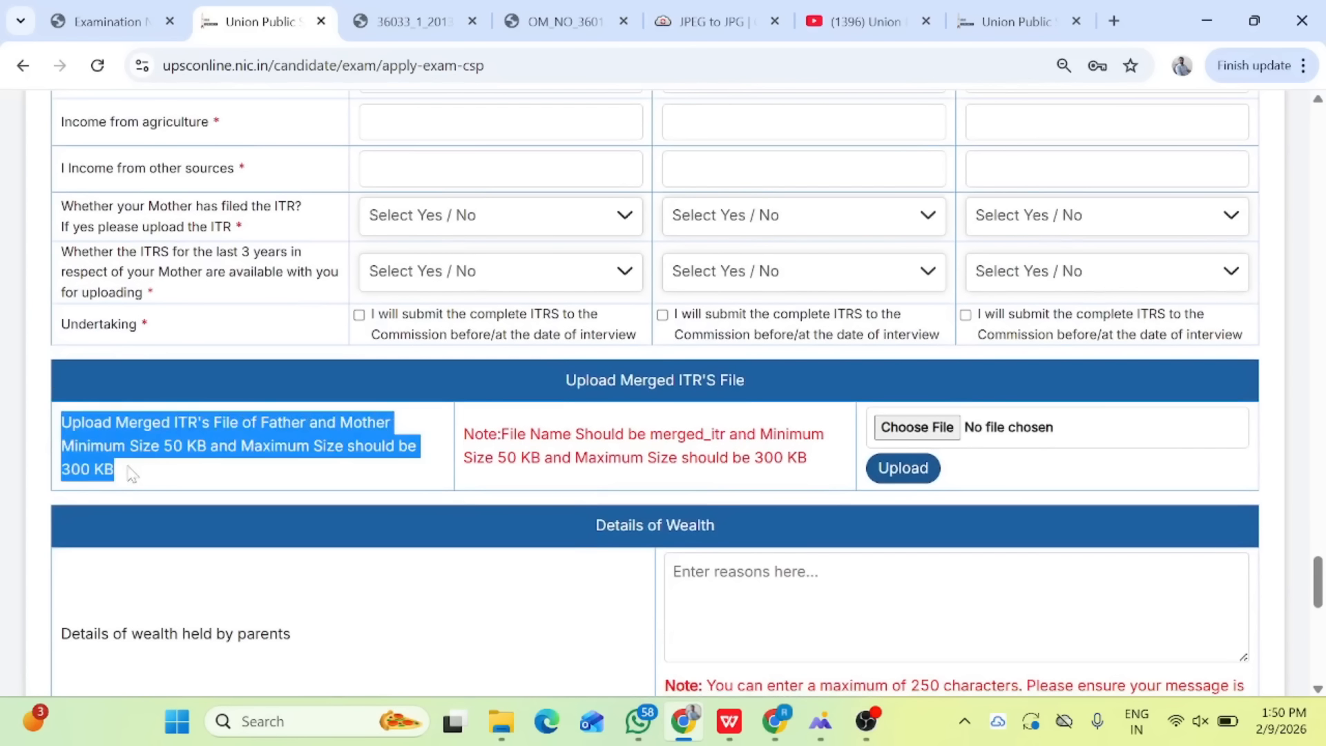
scroll(390, 449, "up", 2)
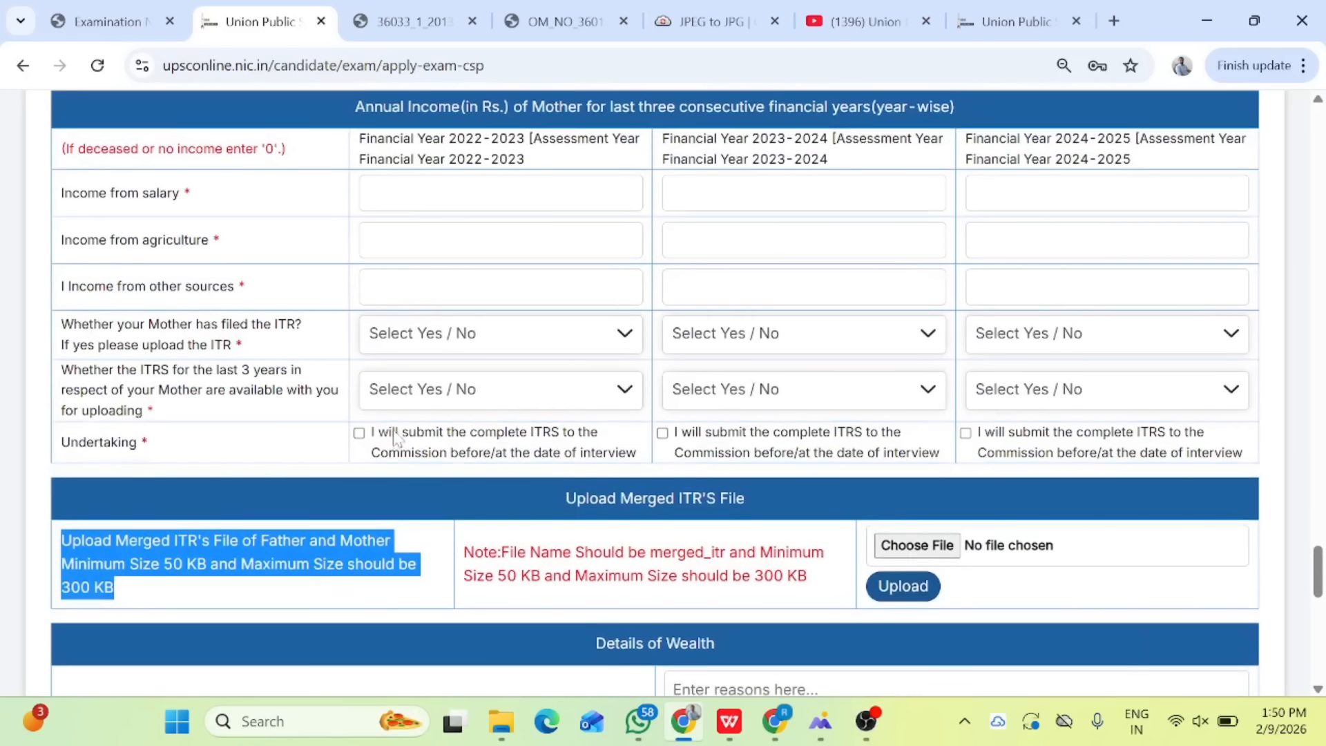
scroll(394, 438, "up", 1)
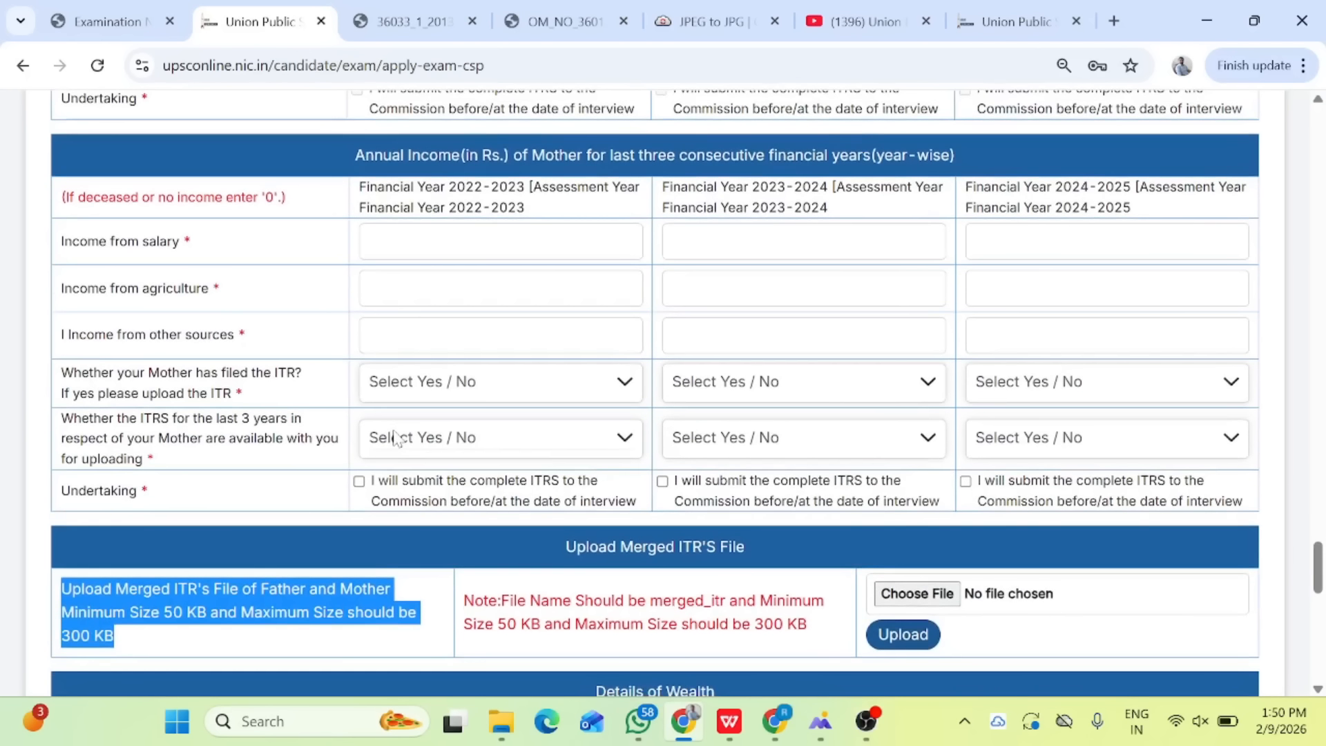
scroll(395, 438, "up", 1)
scroll(395, 438, "down", 1)
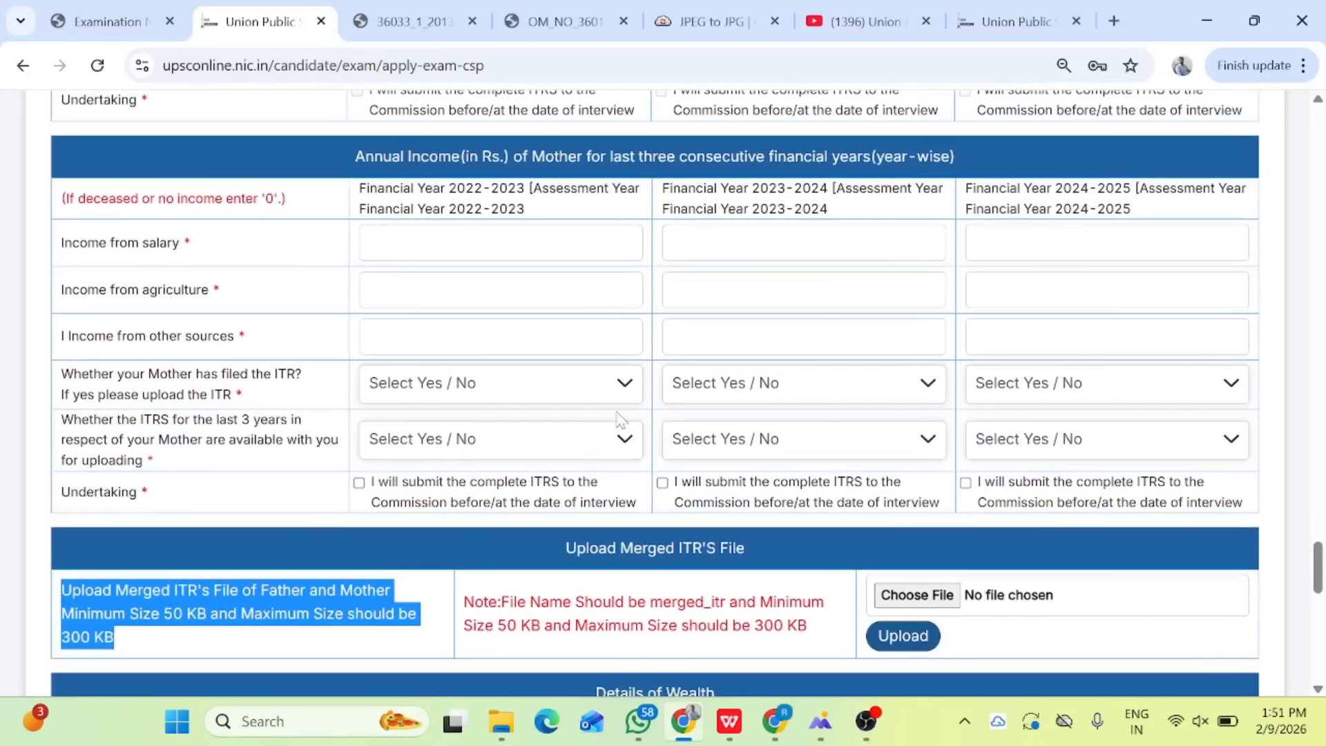
scroll(444, 213, "up", 3)
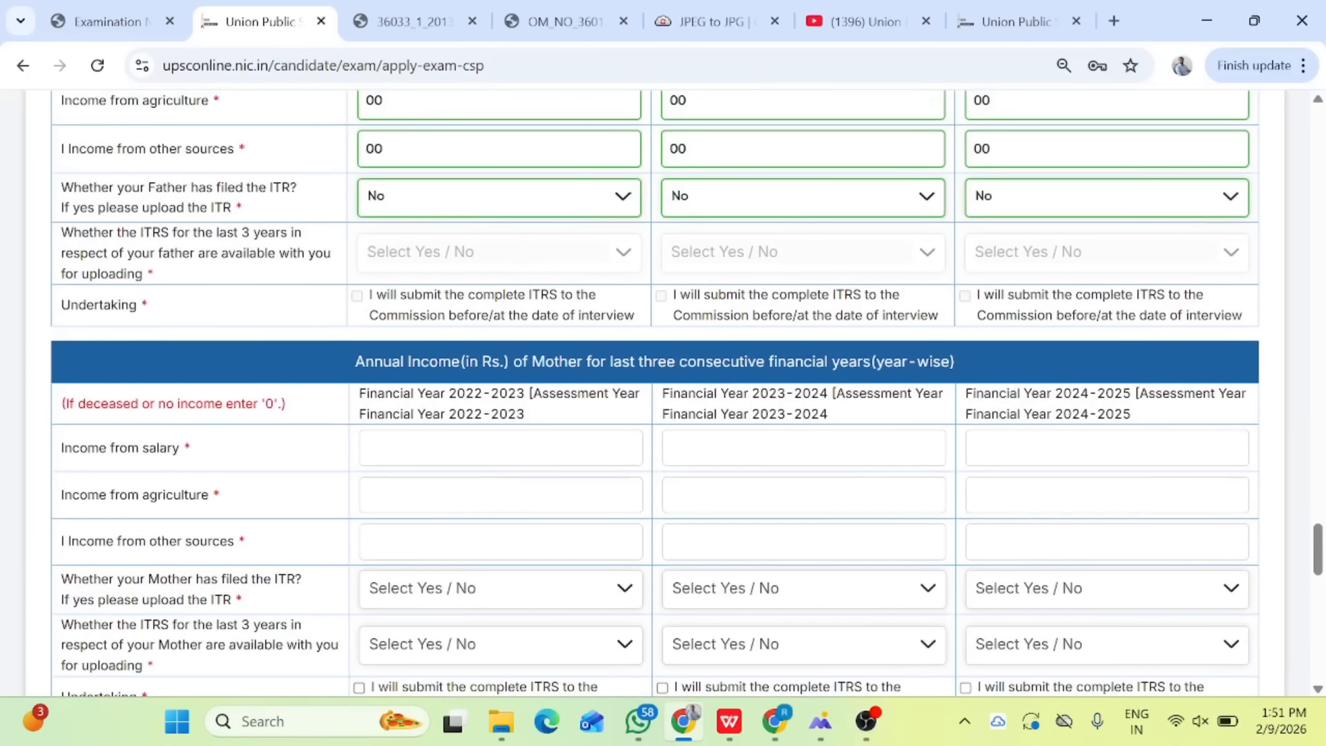
scroll(582, 514, "down", 3)
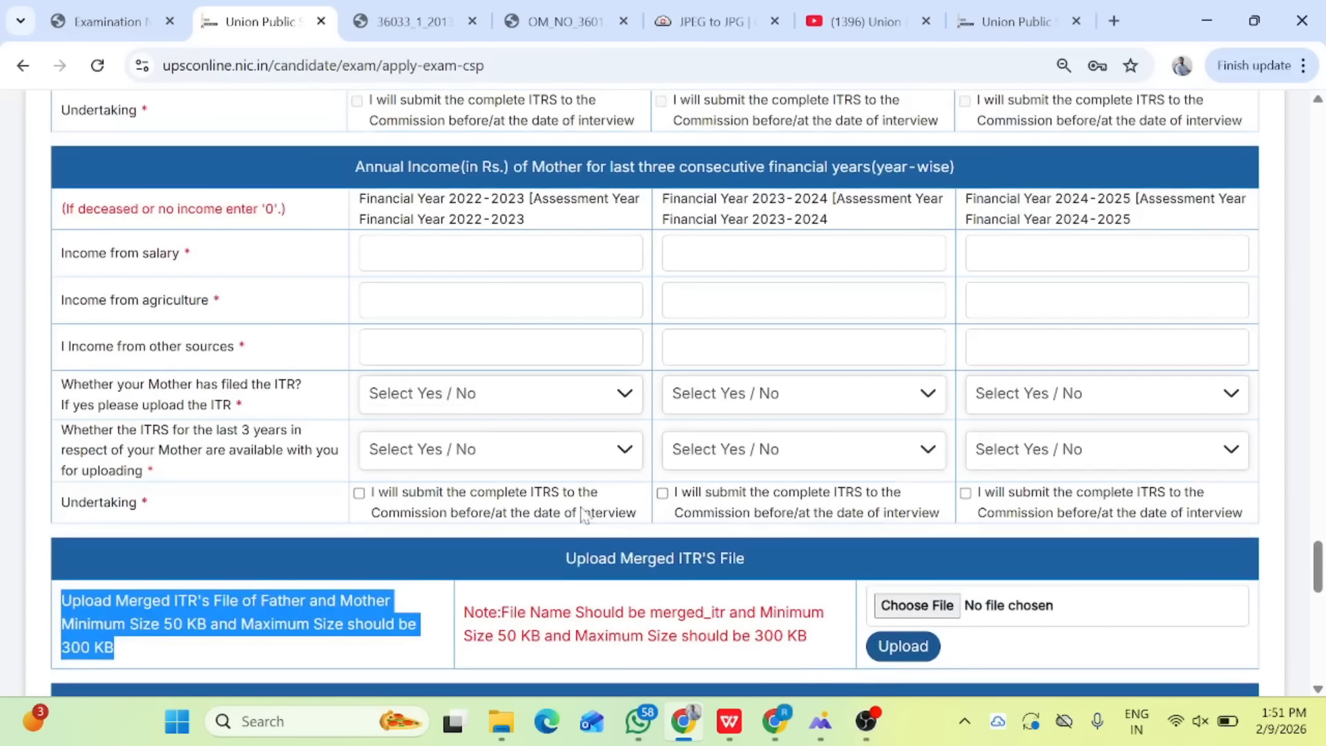
scroll(729, 684, "down", 3)
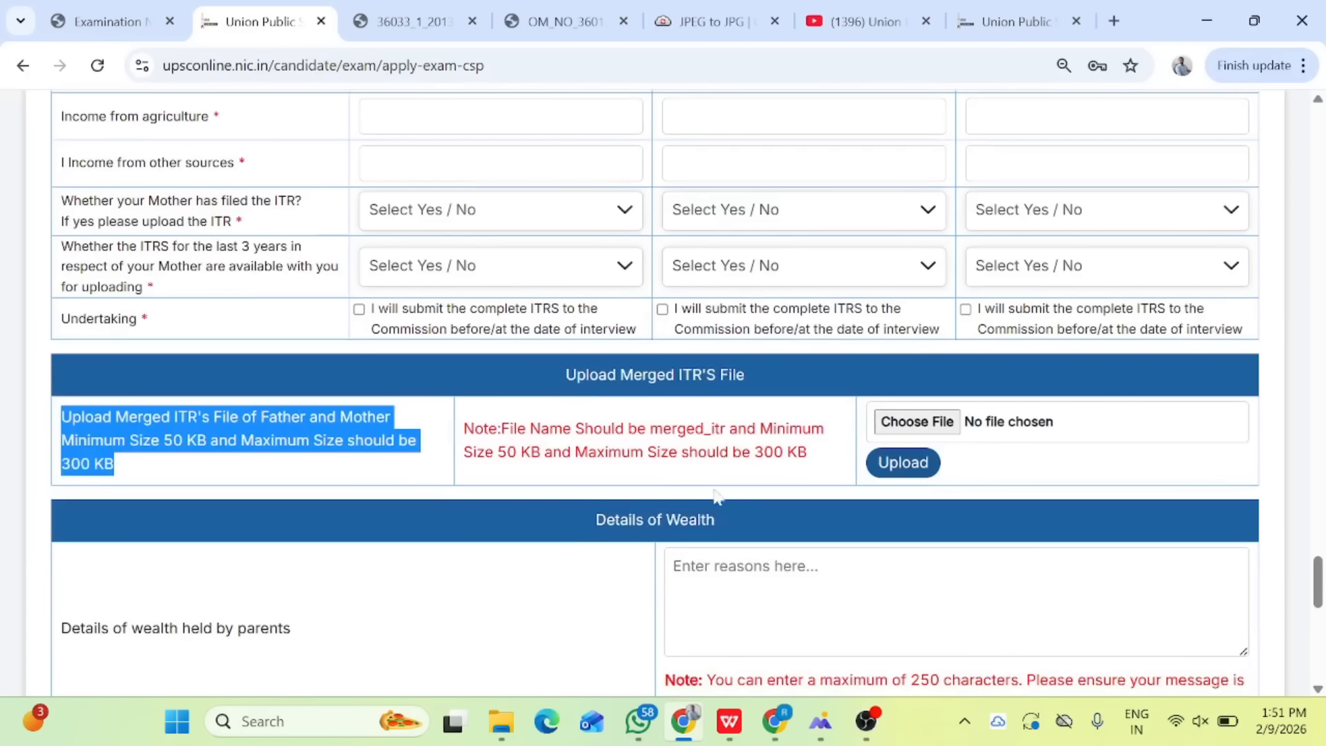
left_click(238, 442)
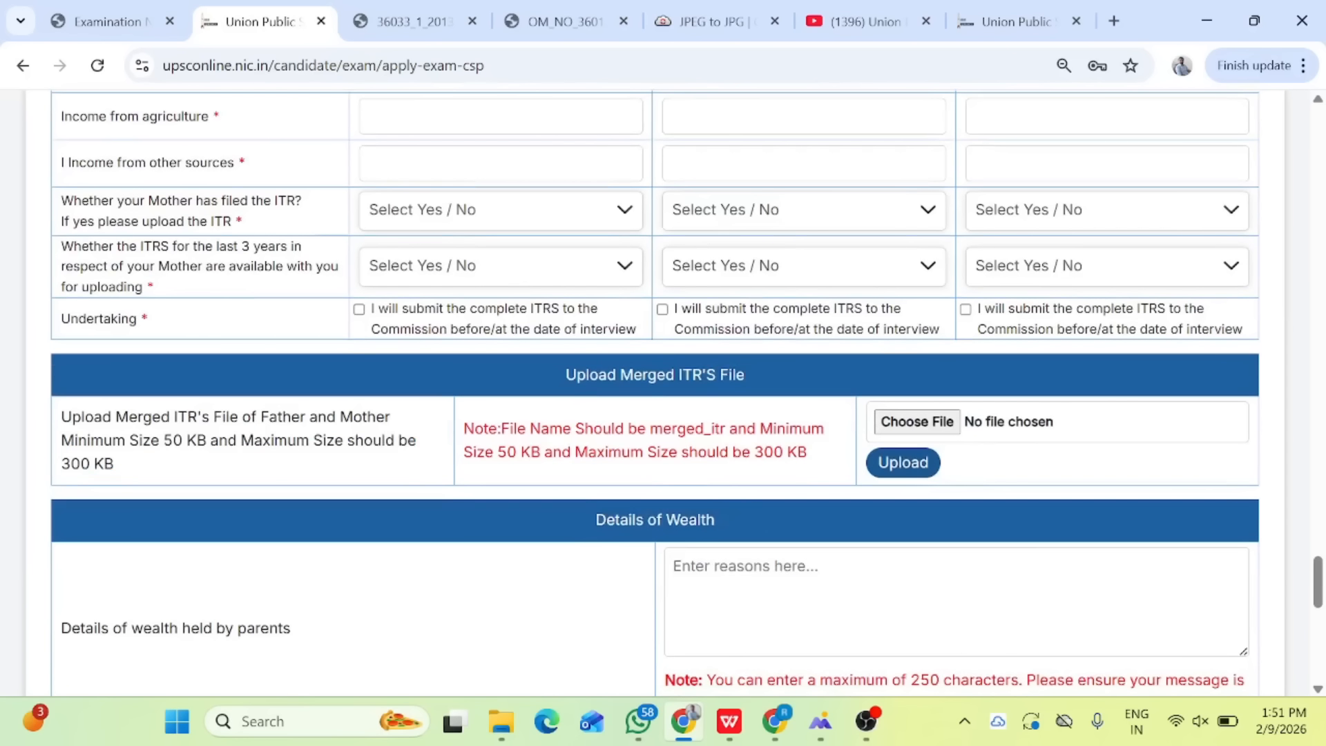
left_click_drag(494, 452, 879, 462)
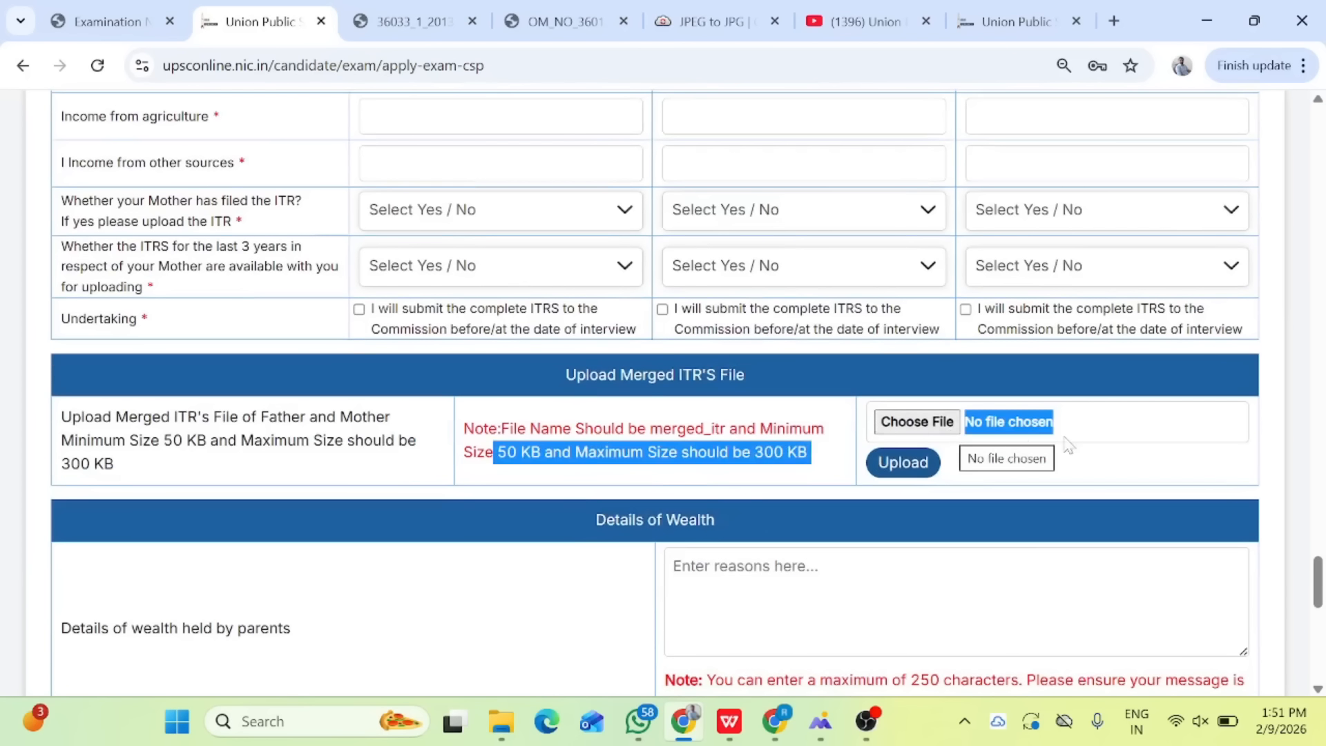
left_click(754, 485)
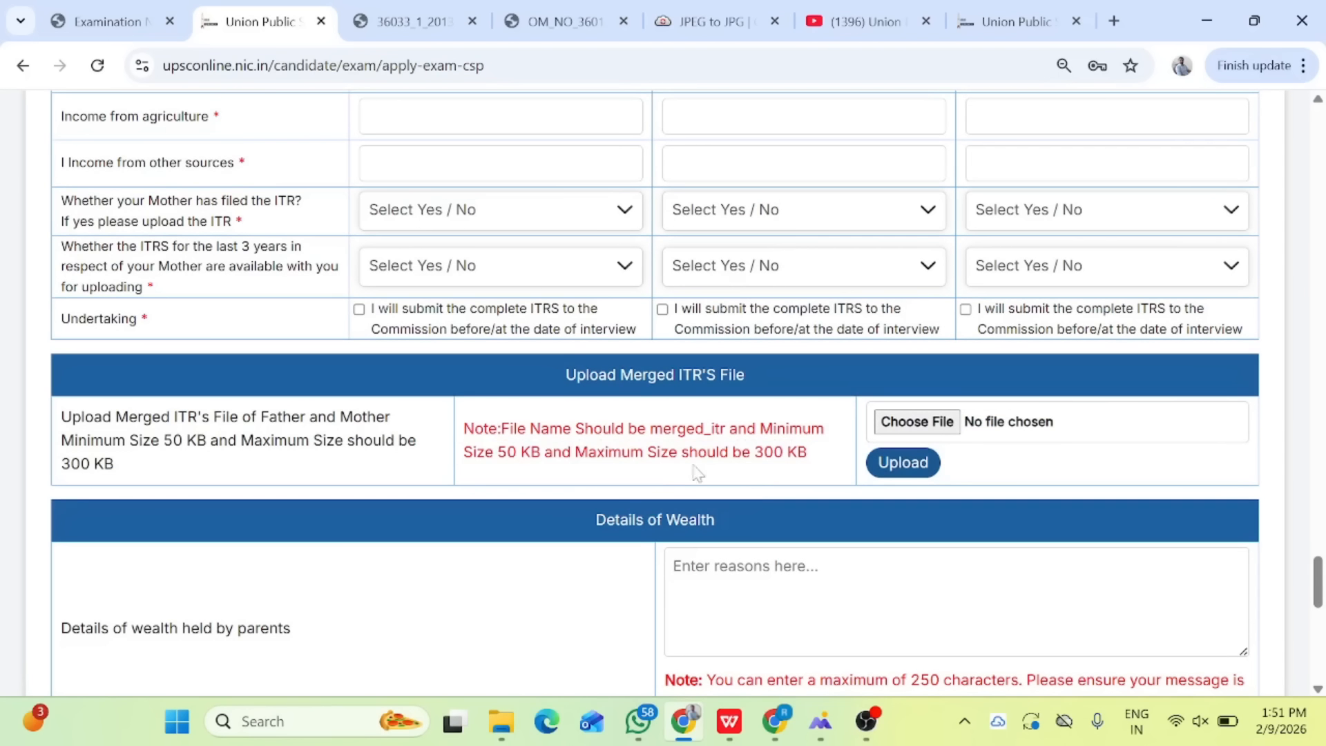
left_click_drag(647, 429, 726, 429)
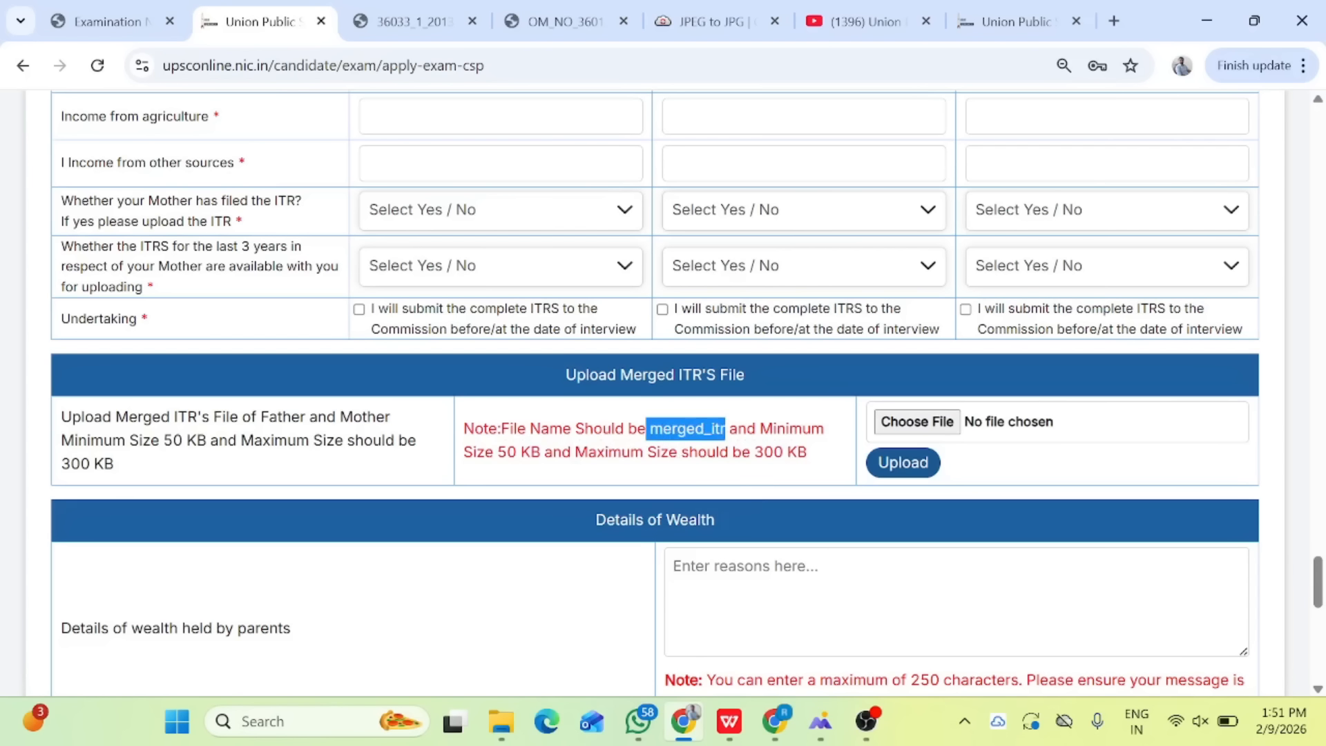
left_click(781, 487)
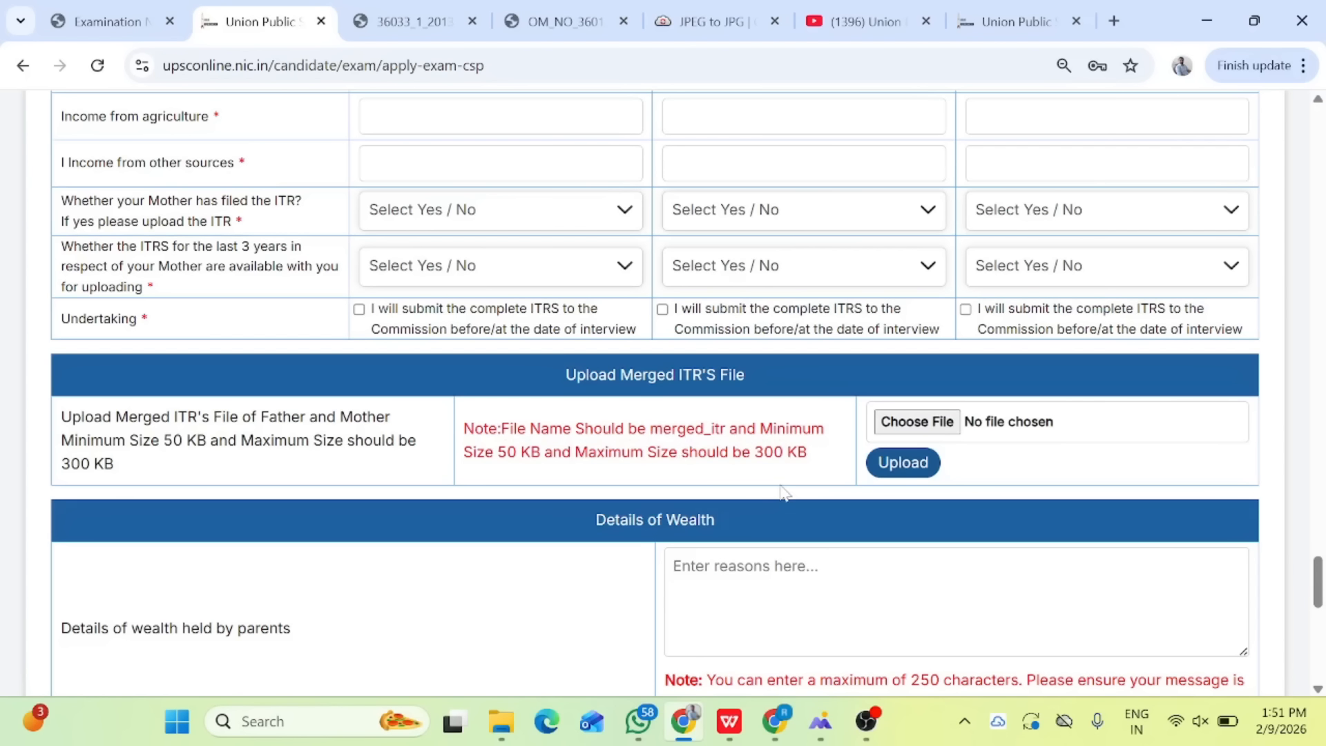
scroll(781, 488, "down", 3)
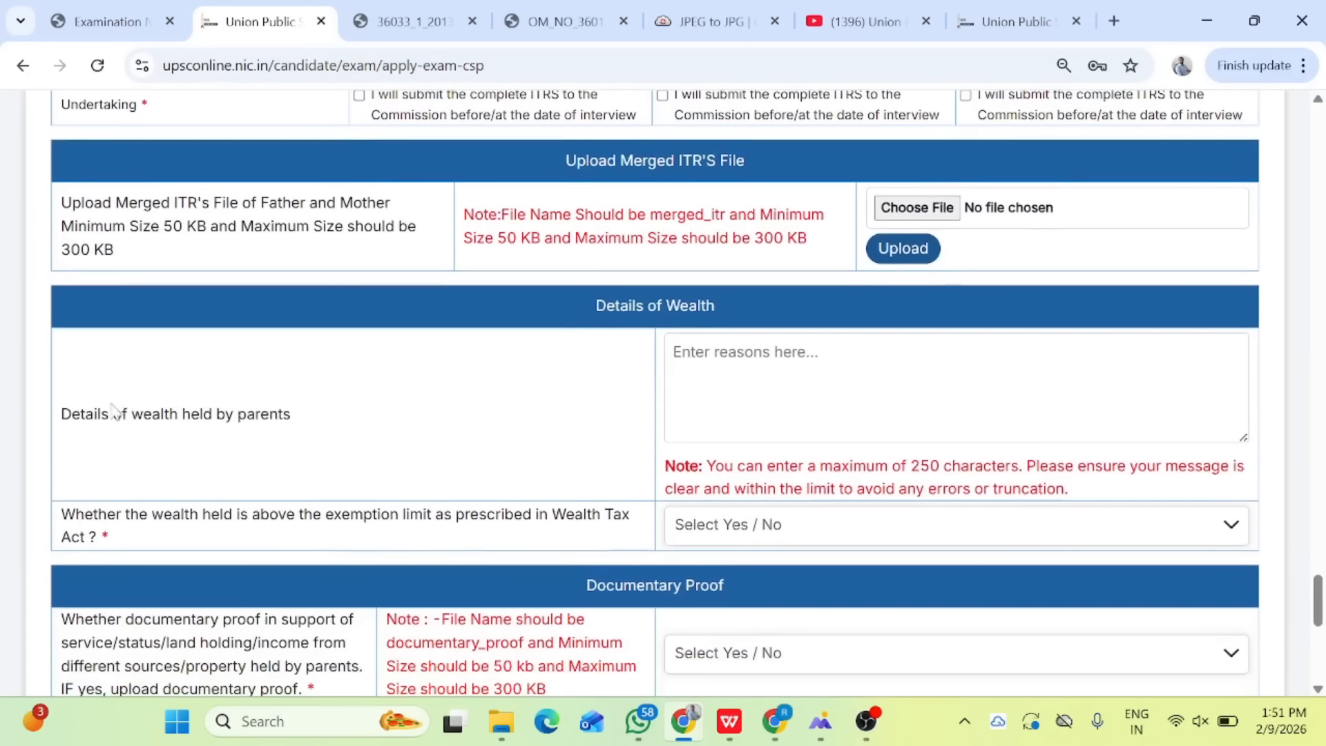
Enter 'Plots, Shares' as the parents' wealth details
left_click_drag(60, 415, 283, 415)
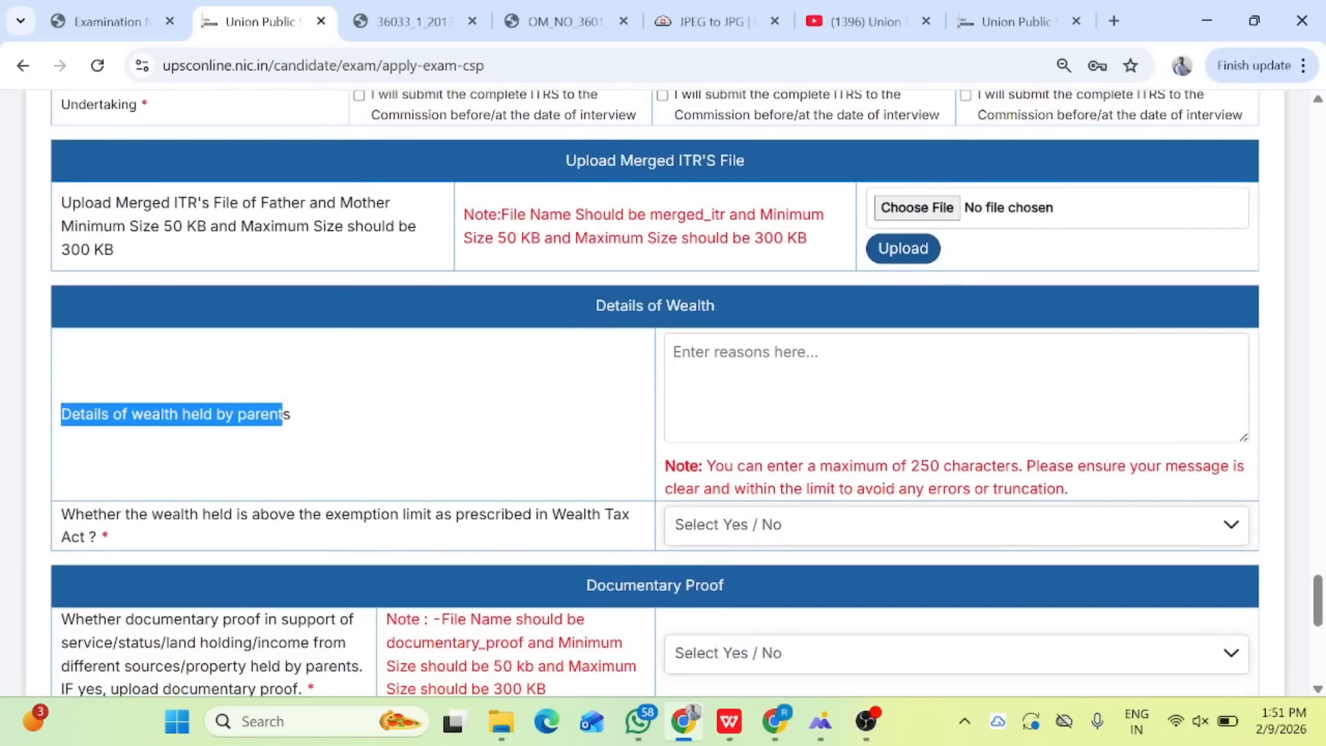
left_click(760, 387)
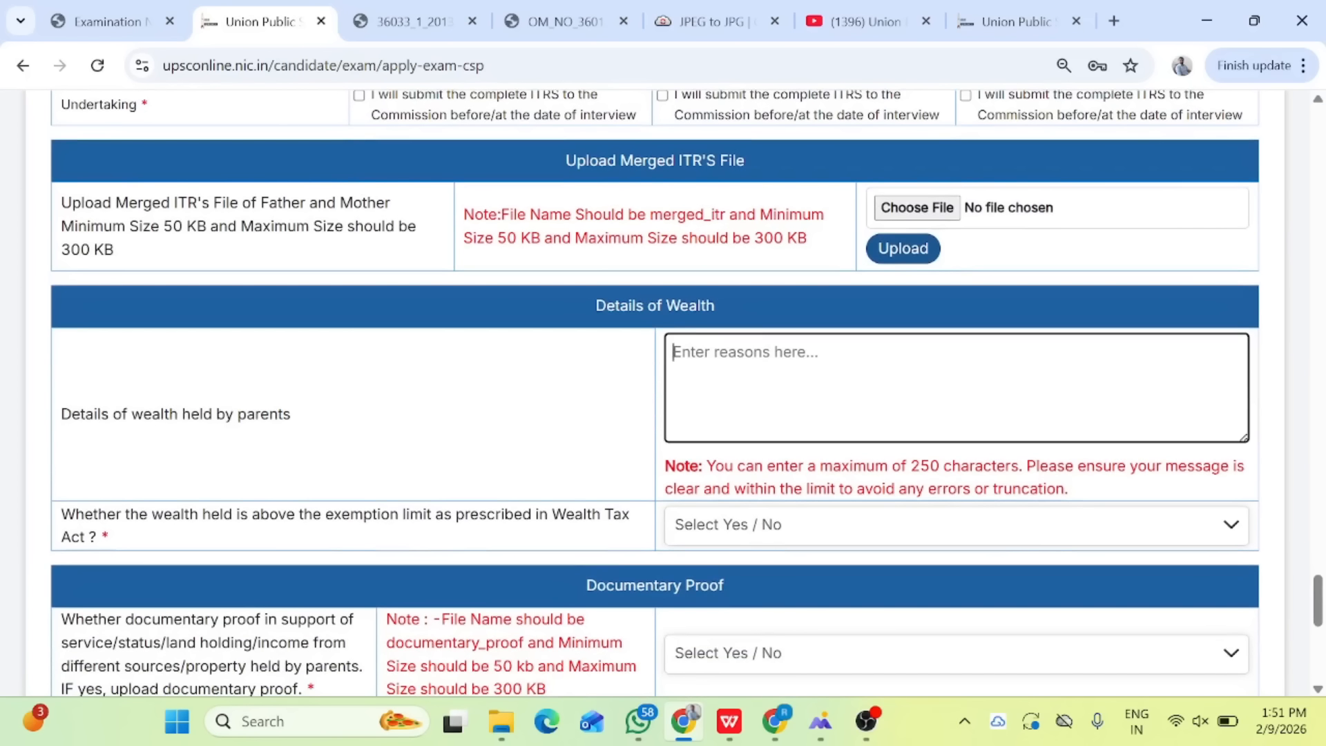
type("Plots, ")
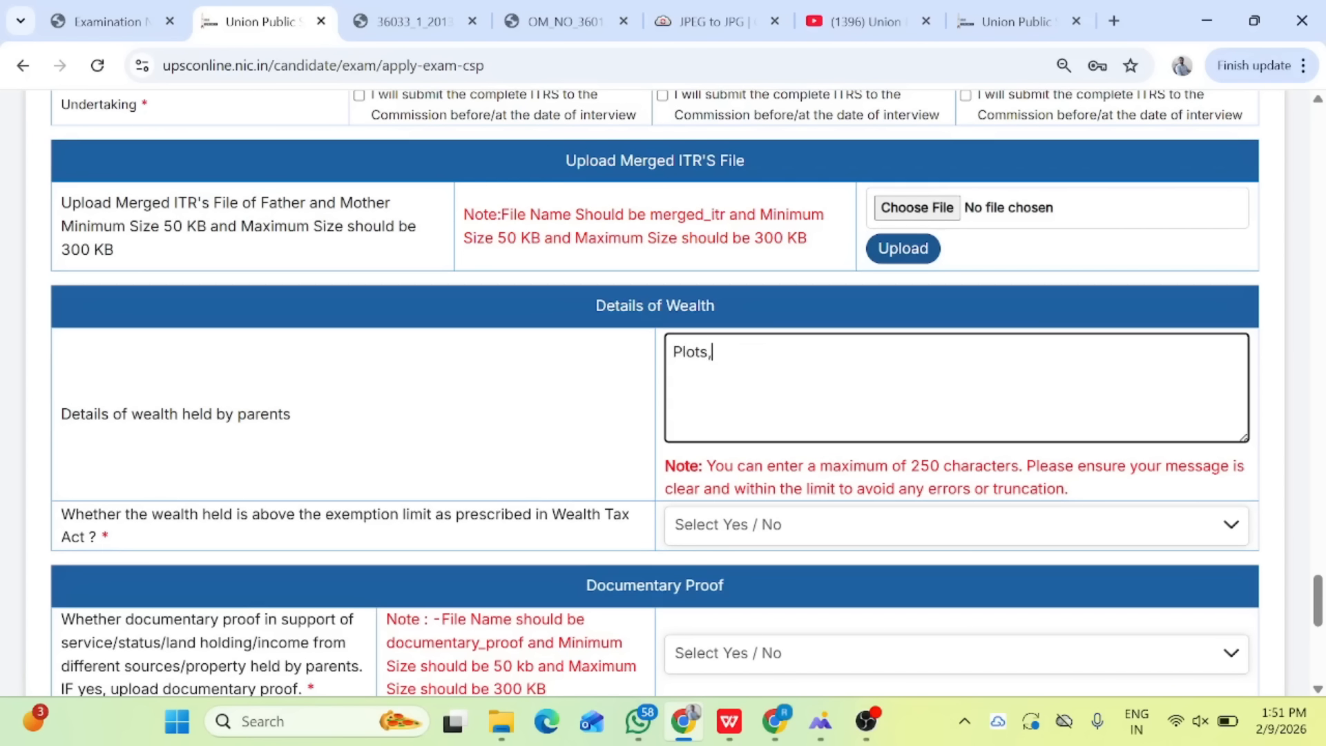
type("Shares")
scroll(705, 360, "down", 1)
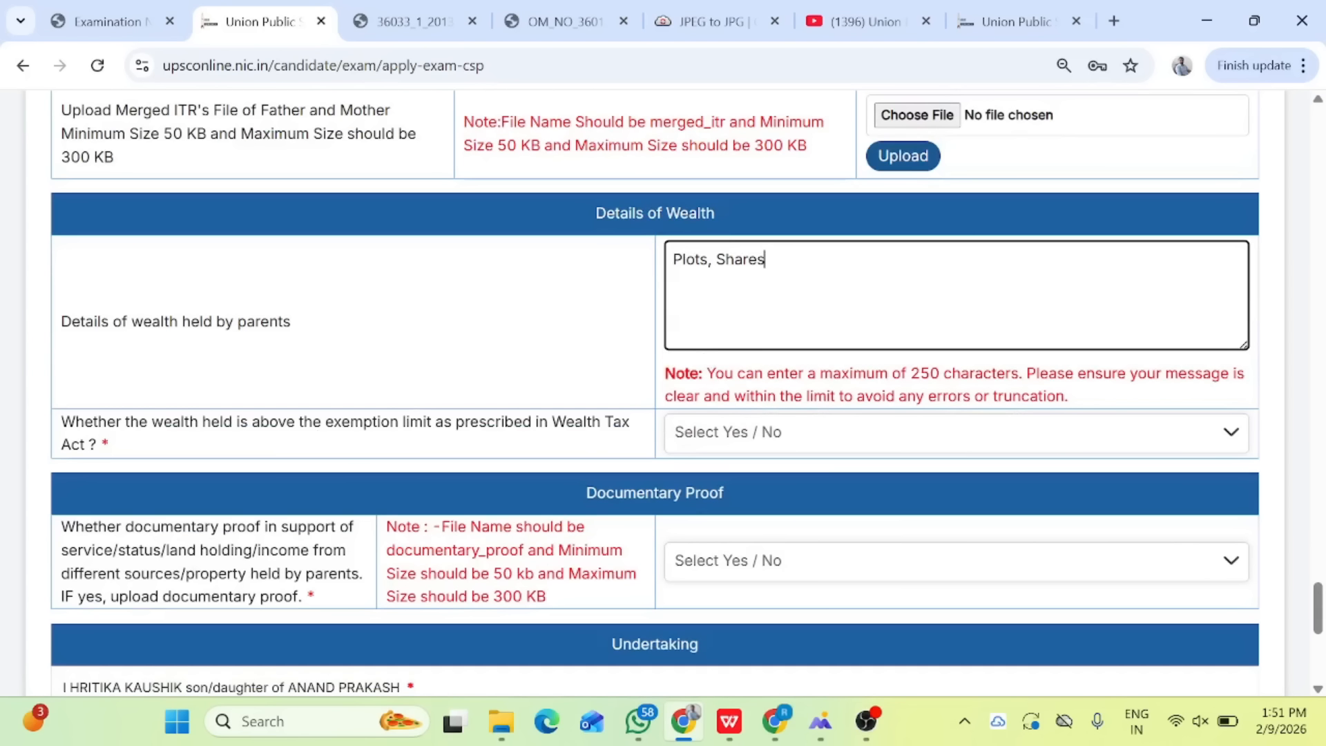
scroll(543, 341, "down", 1)
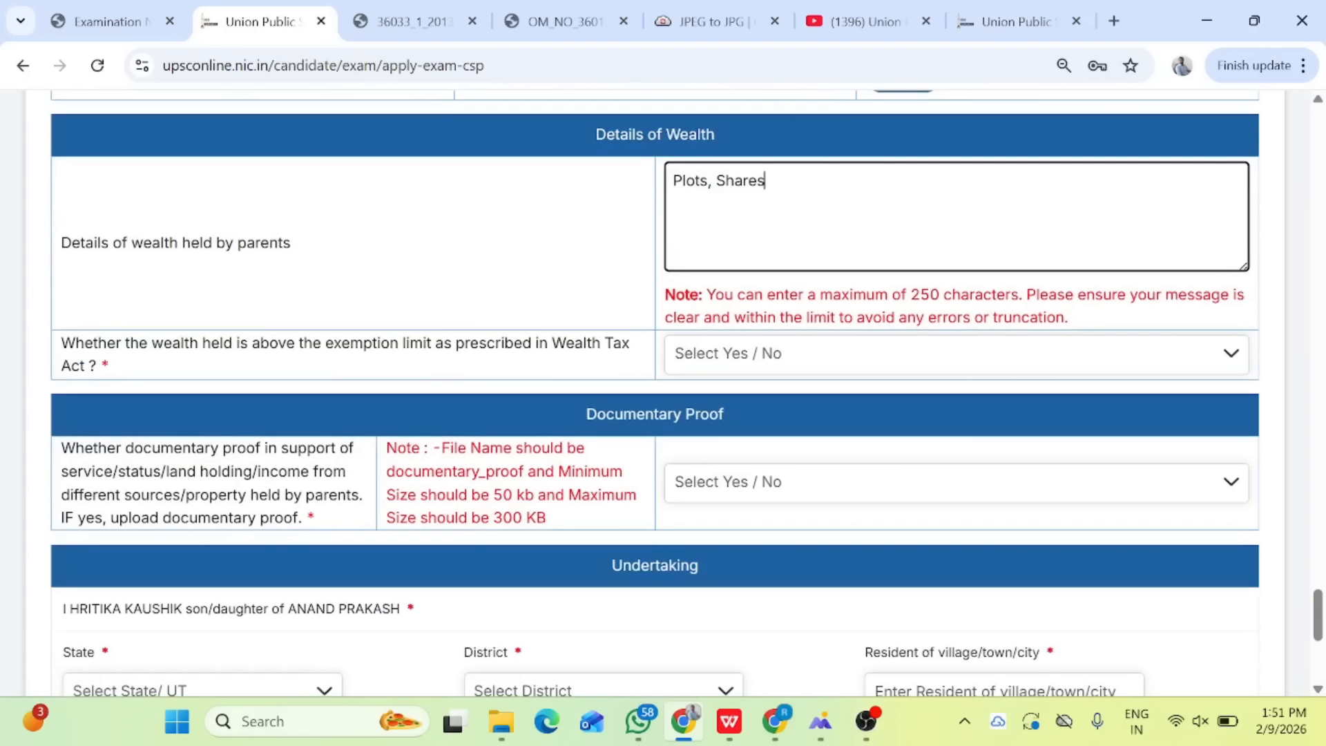
left_click(543, 343)
Answer No to wealth above the Wealth Tax exemption limit, after briefly choosing Yes
left_click_drag(551, 343, 143, 378)
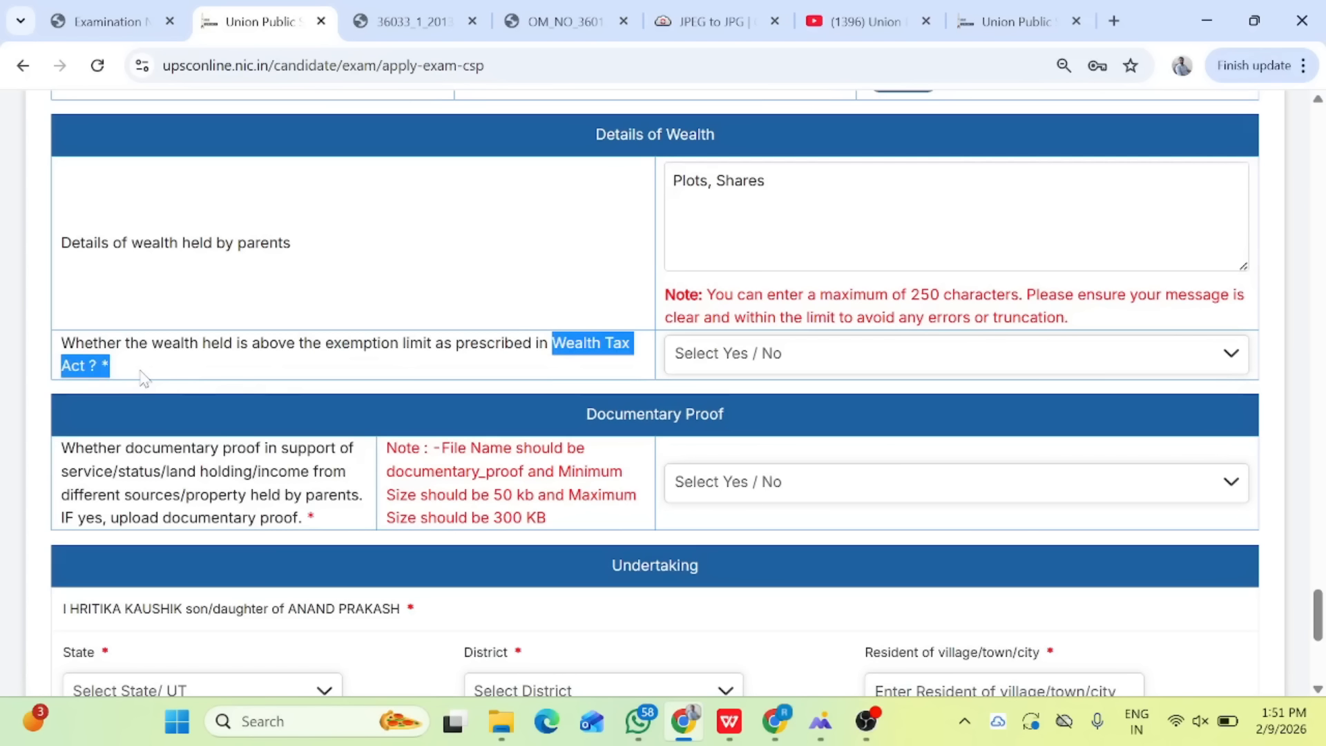
left_click(715, 365)
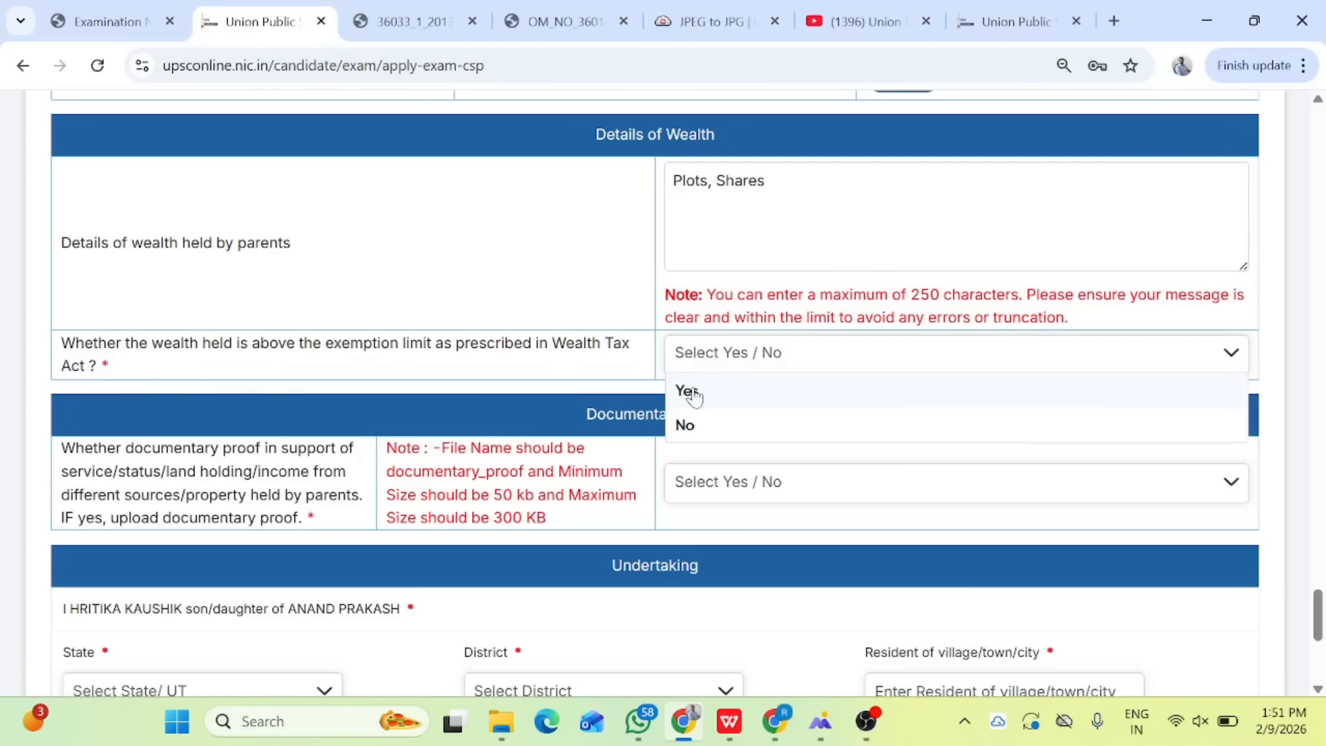
left_click(694, 393)
left_click(711, 367)
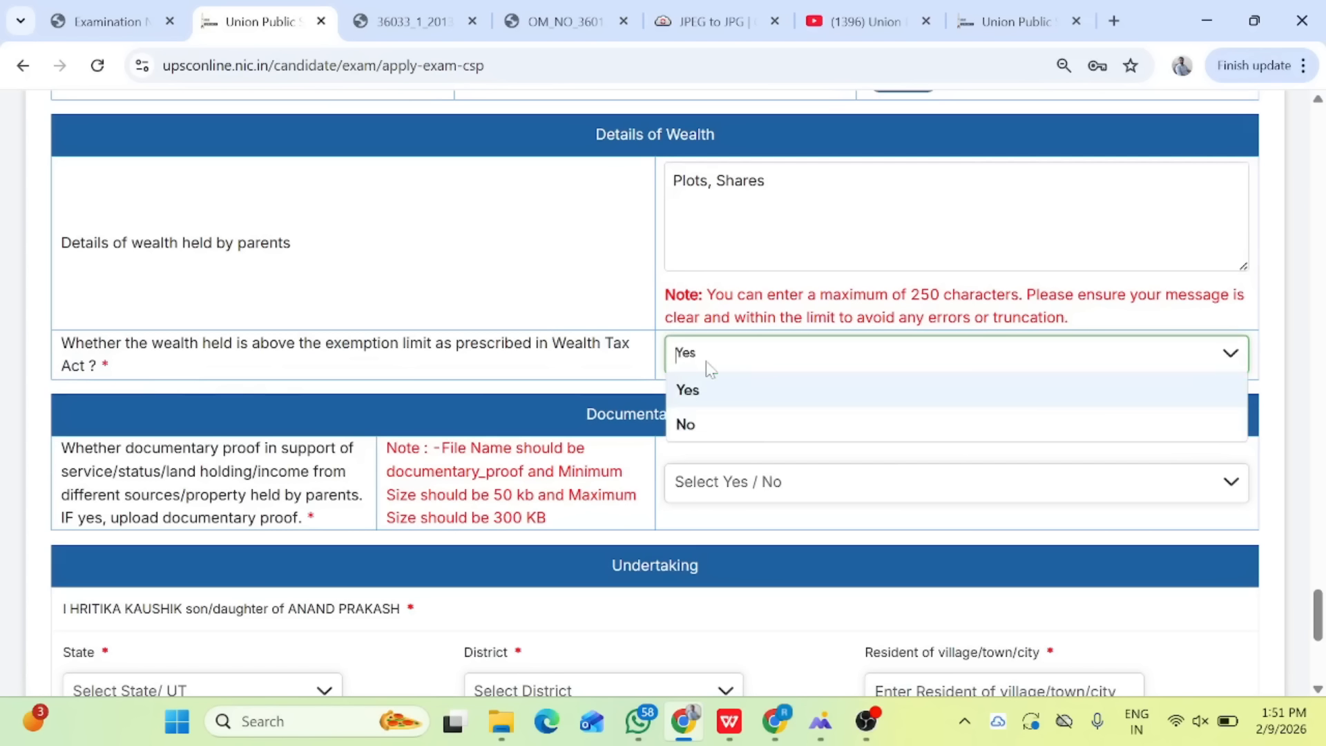
left_click(694, 428)
Replace the 'Plots, Shares' wealth details with 'Not'
scroll(676, 353, "up", 1)
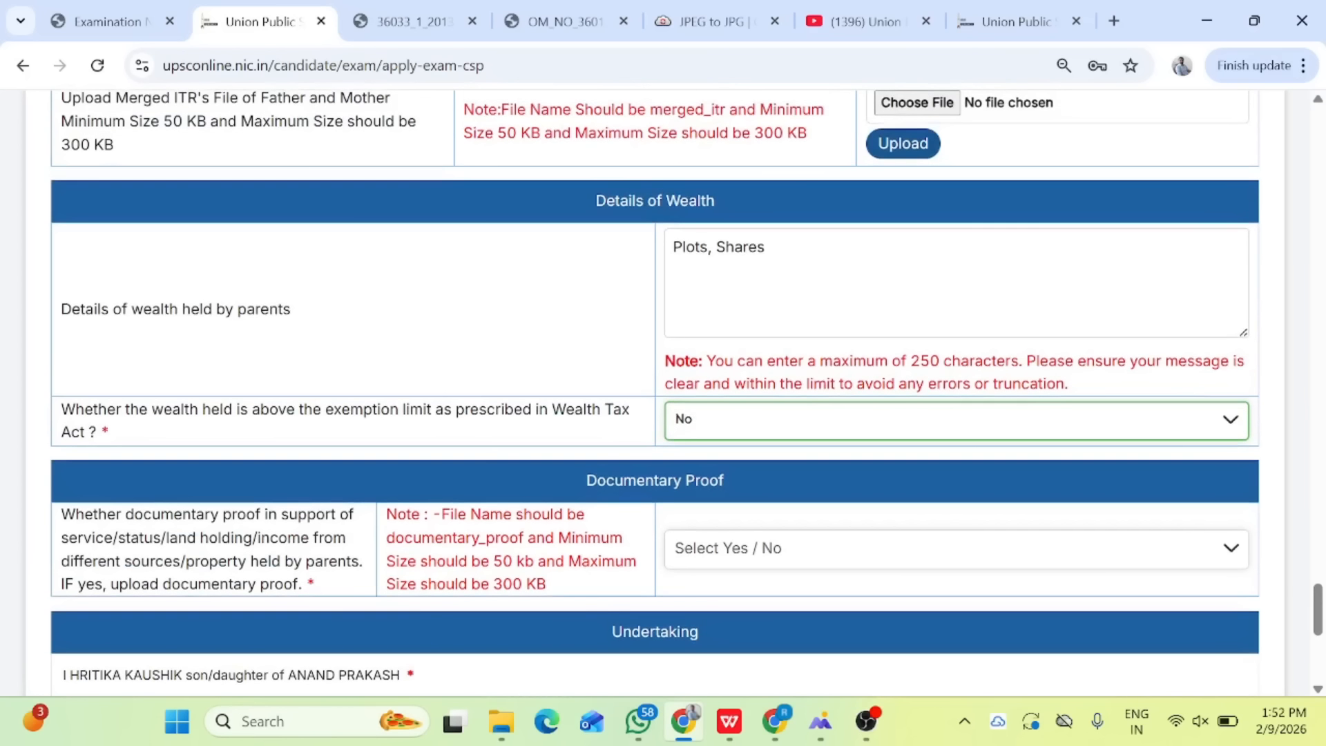
left_click(766, 246)
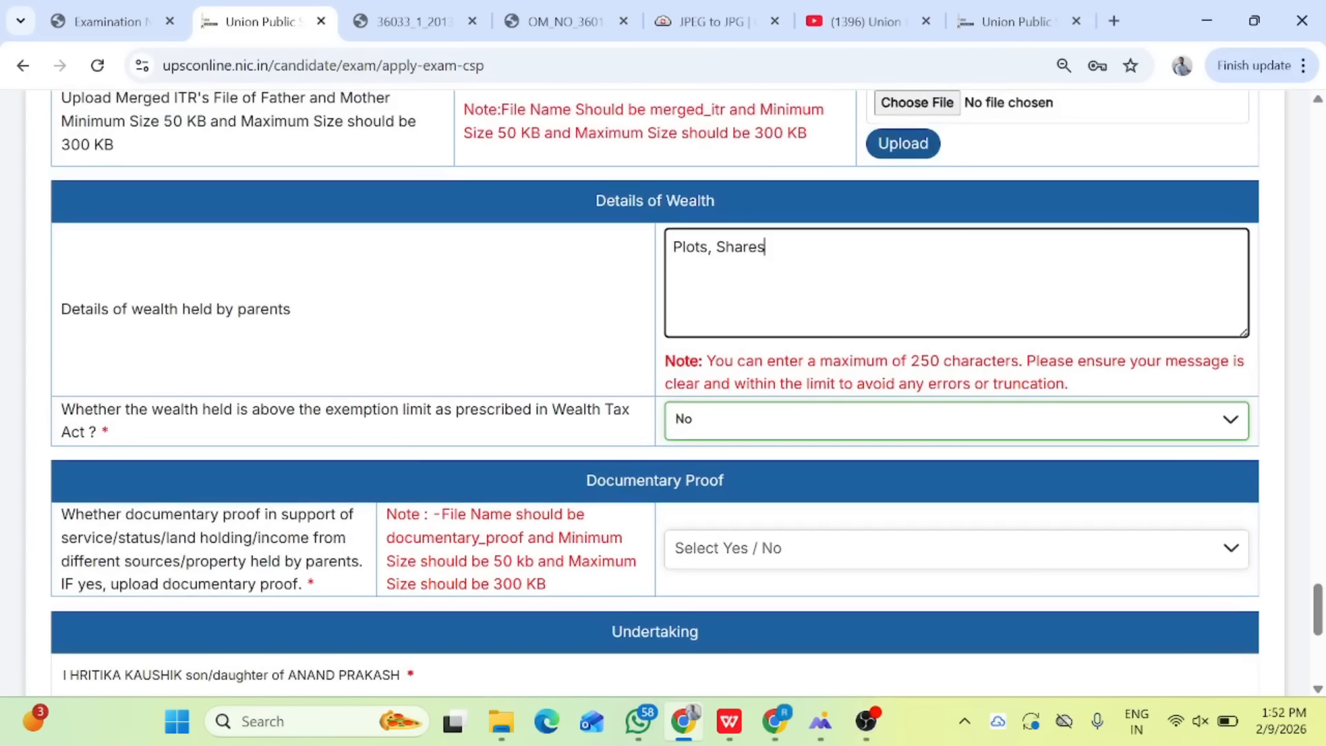
left_click_drag(765, 246, 622, 246)
key("BackSpace")
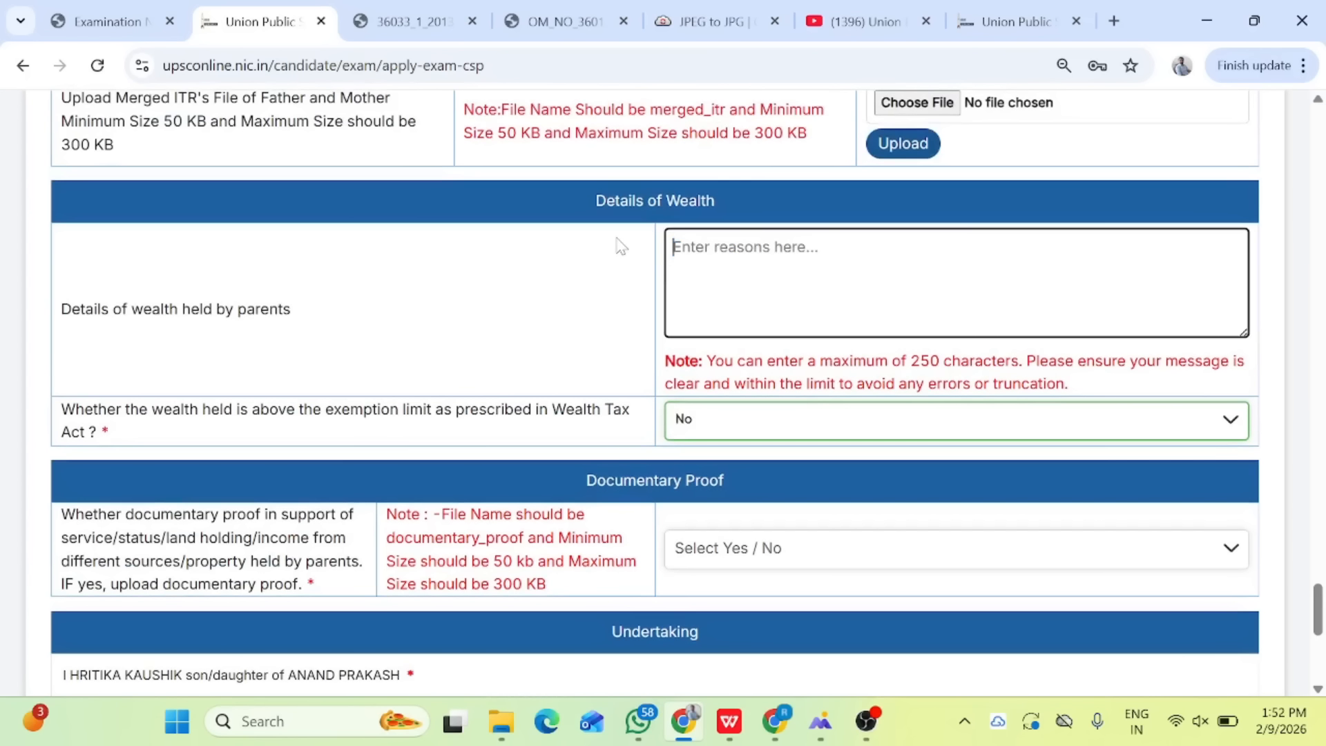
type("Not")
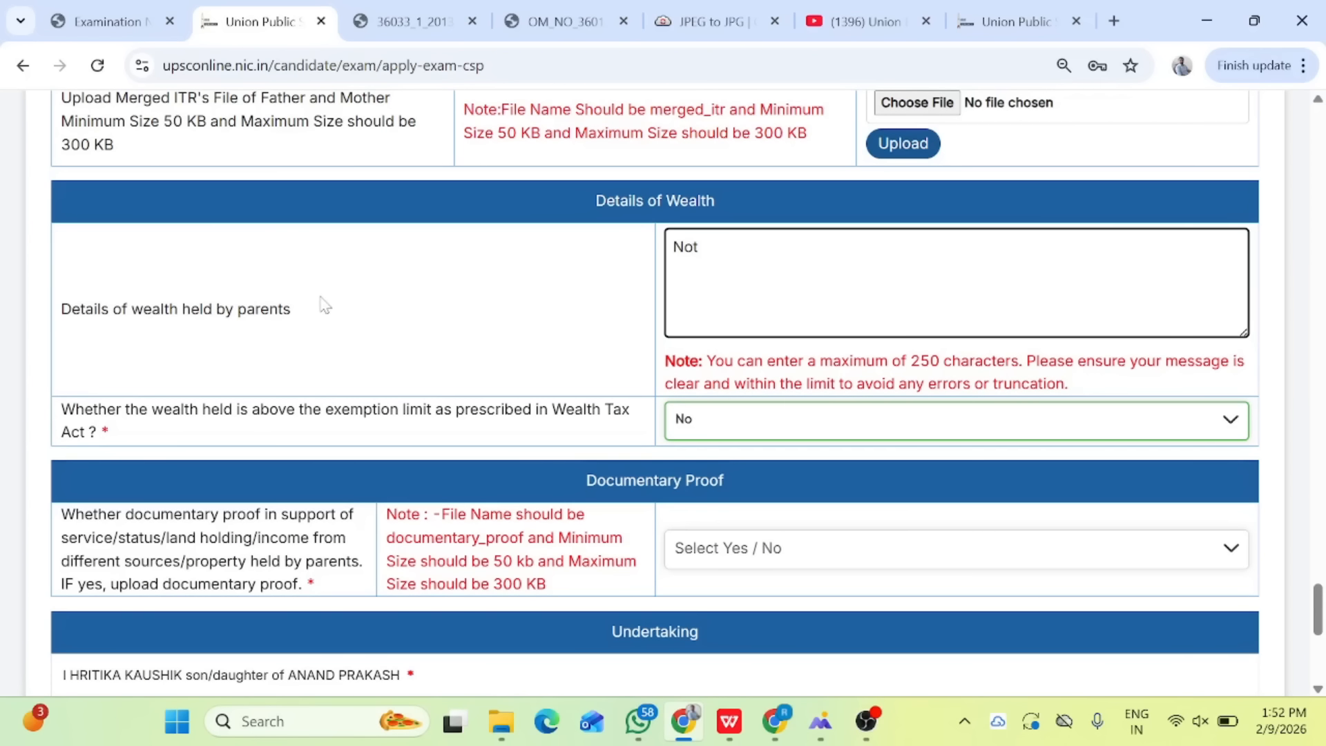
Keep No selected for wealth above the Wealth Tax exemption limit
left_click_drag(294, 310, 8, 287)
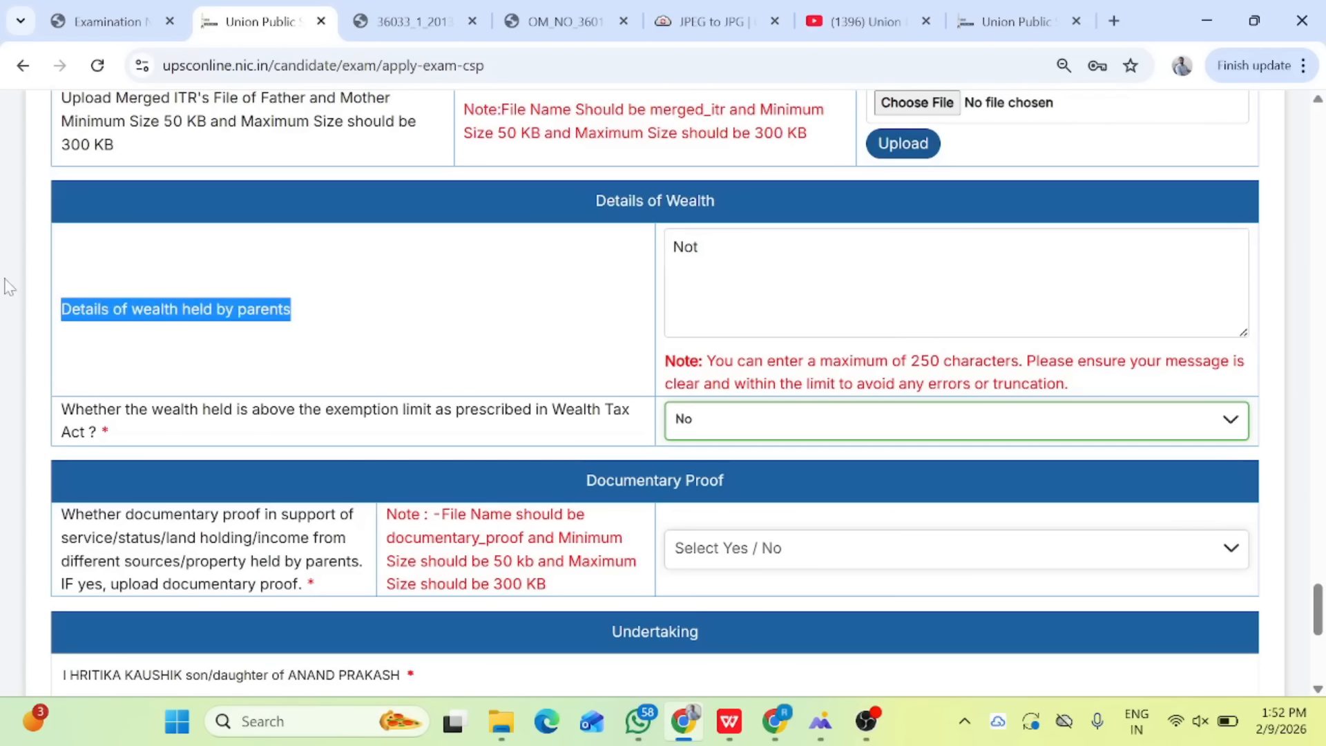
scroll(330, 338, "down", 1)
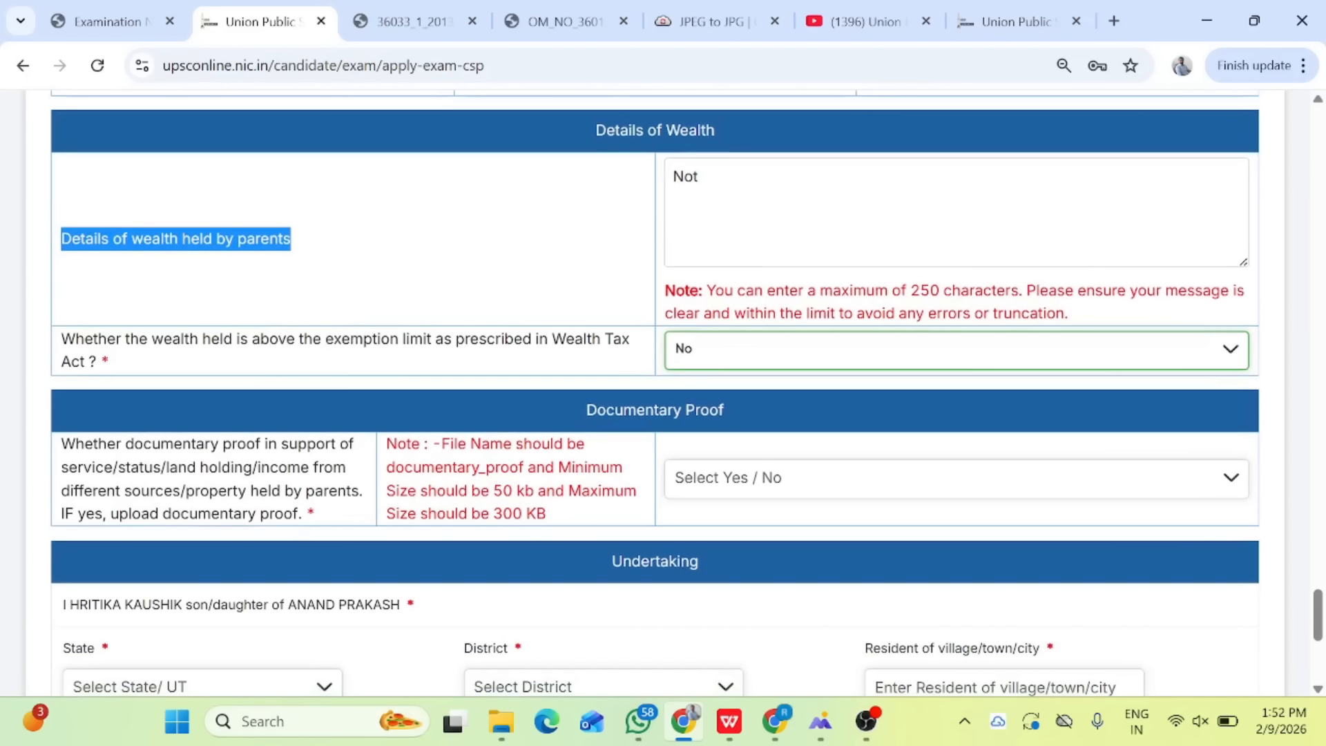
scroll(483, 358, "down", 2)
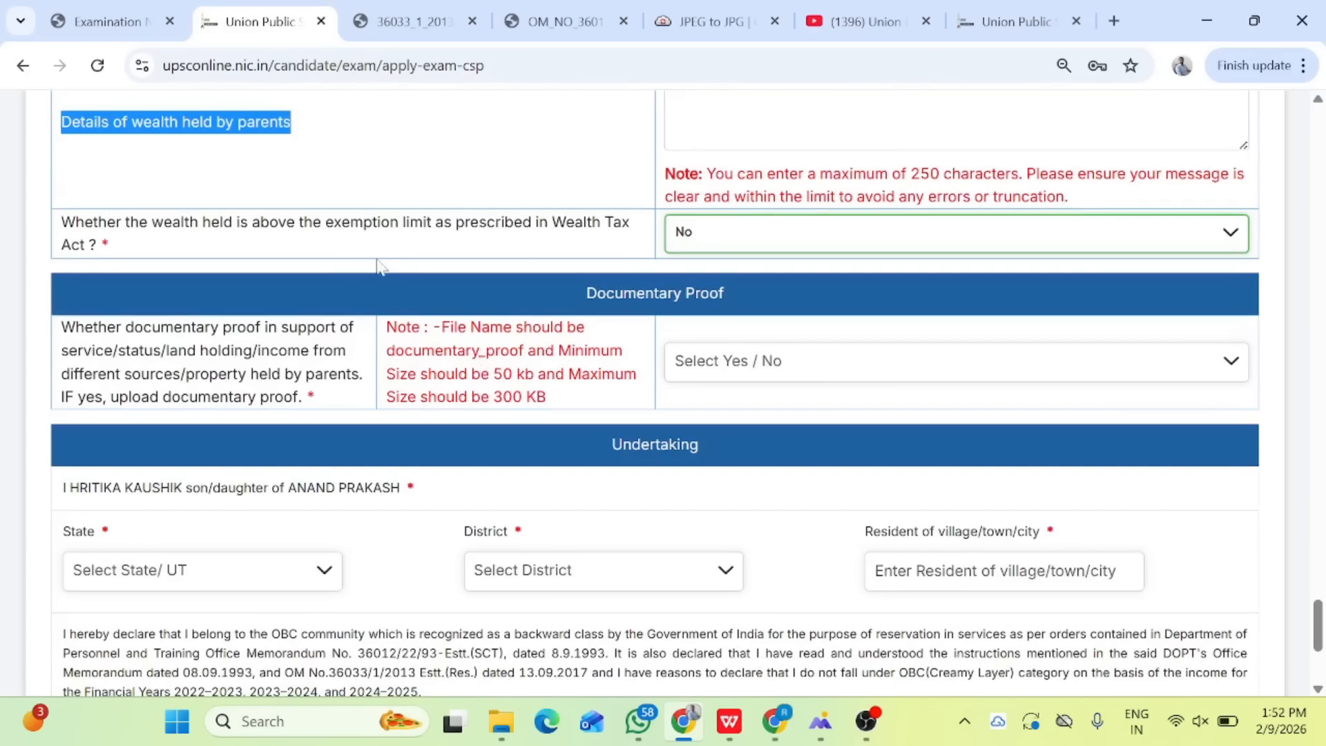
left_click(785, 245)
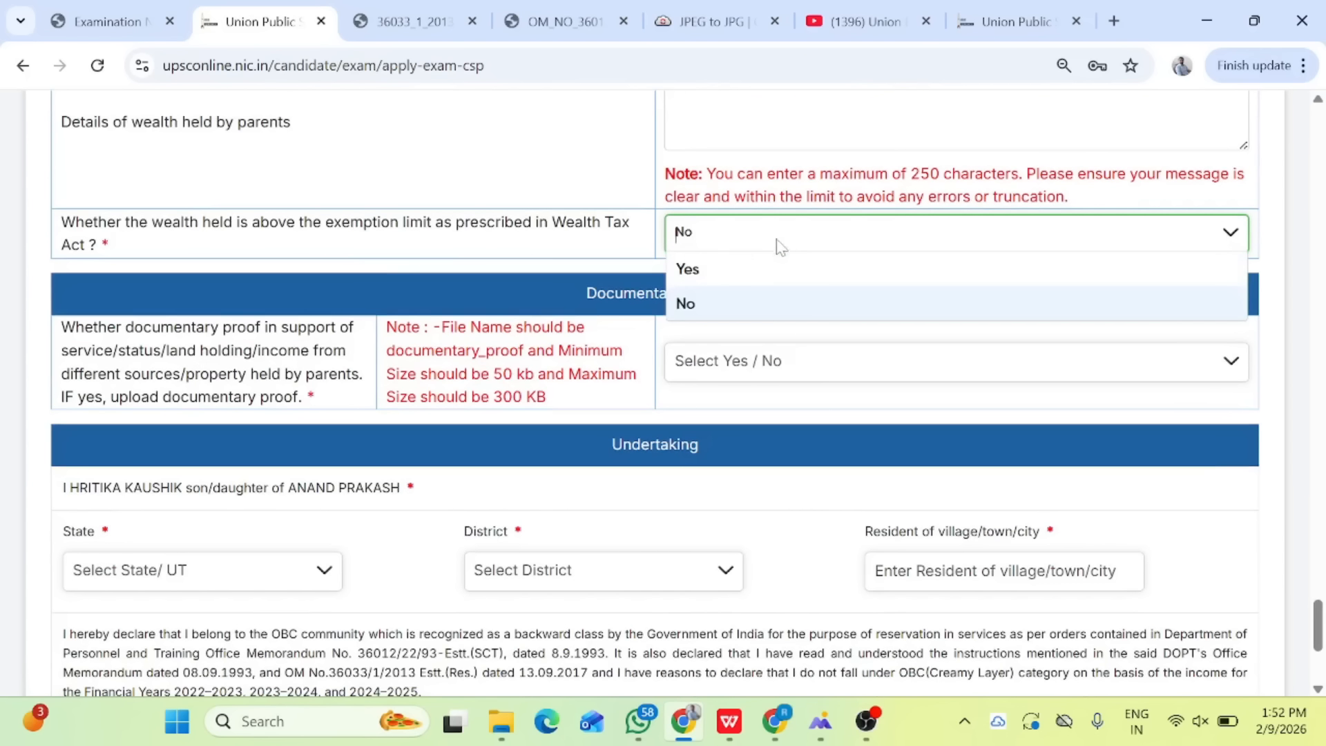
left_click(692, 311)
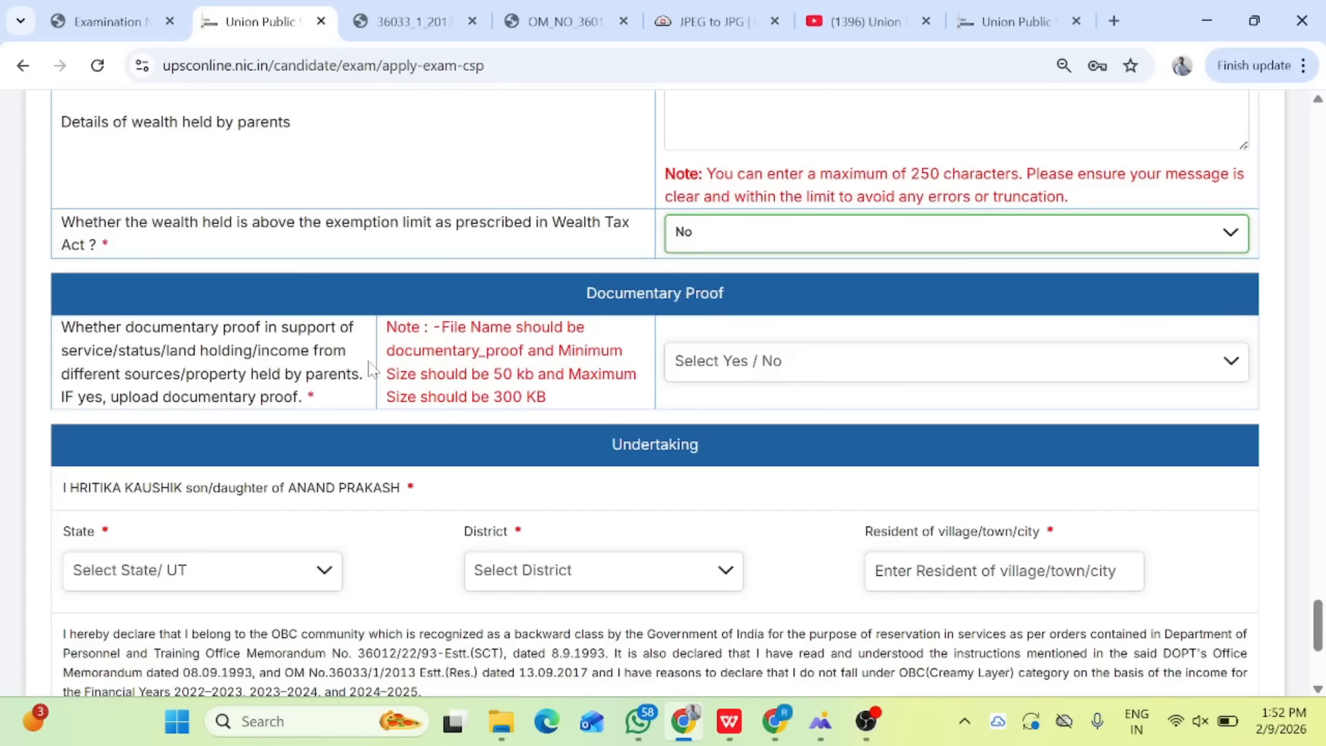
Set the Documentary Proof dropdown to No after briefly selecting Yes
left_click(726, 365)
left_click(703, 411)
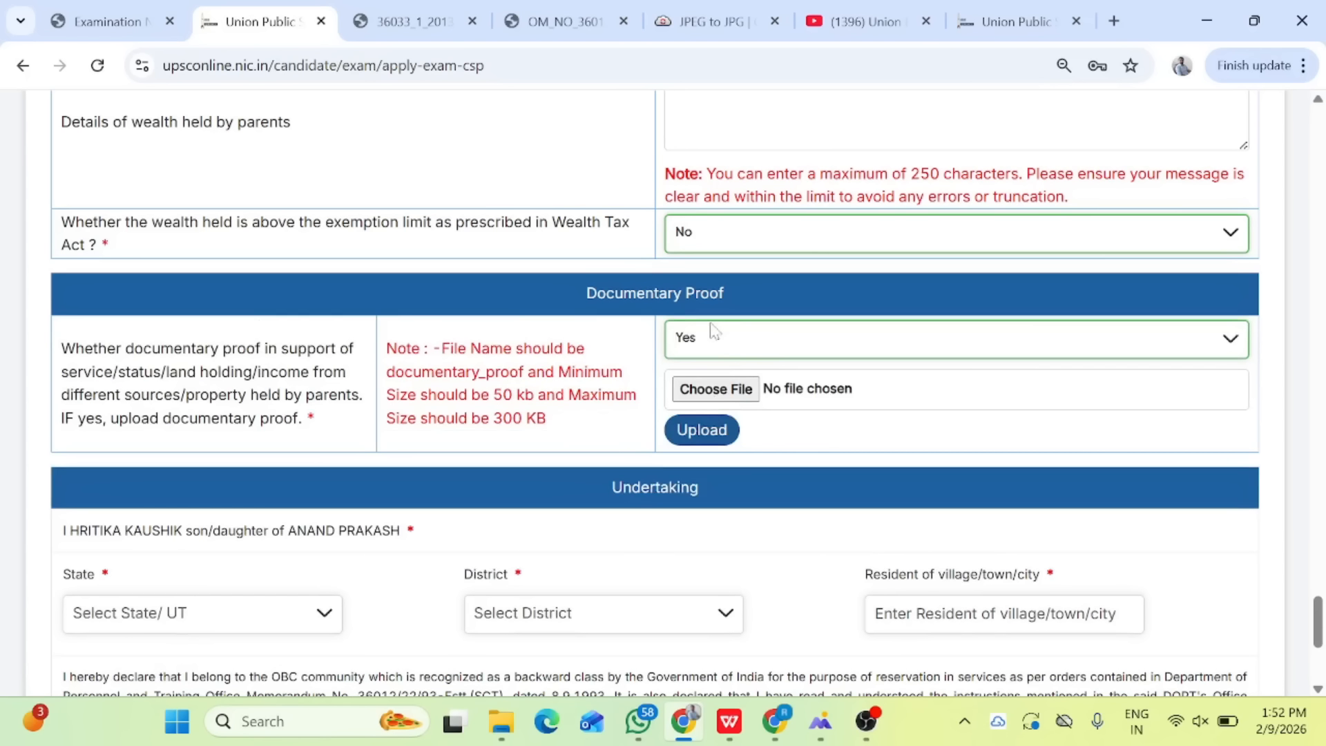
left_click(697, 342)
left_click(685, 411)
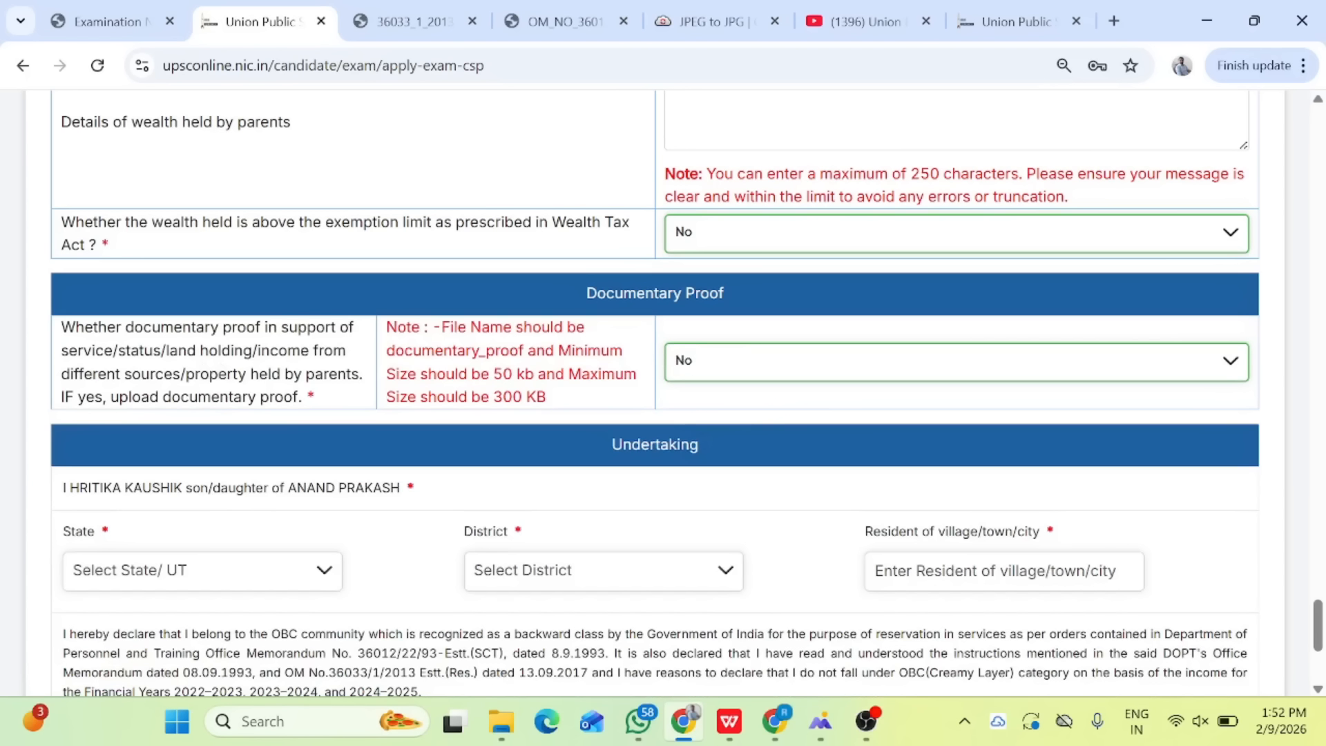
left_click_drag(289, 327, 360, 374)
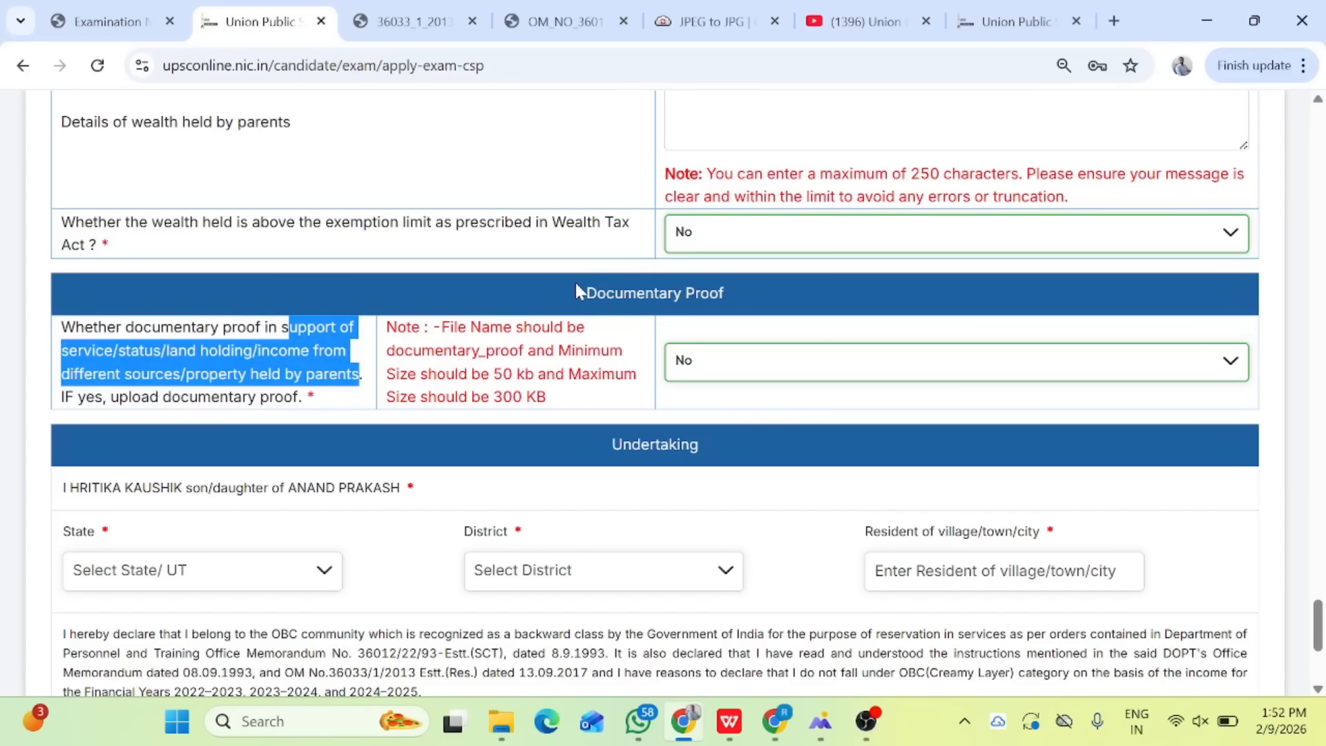
scroll(587, 345, "up", 2)
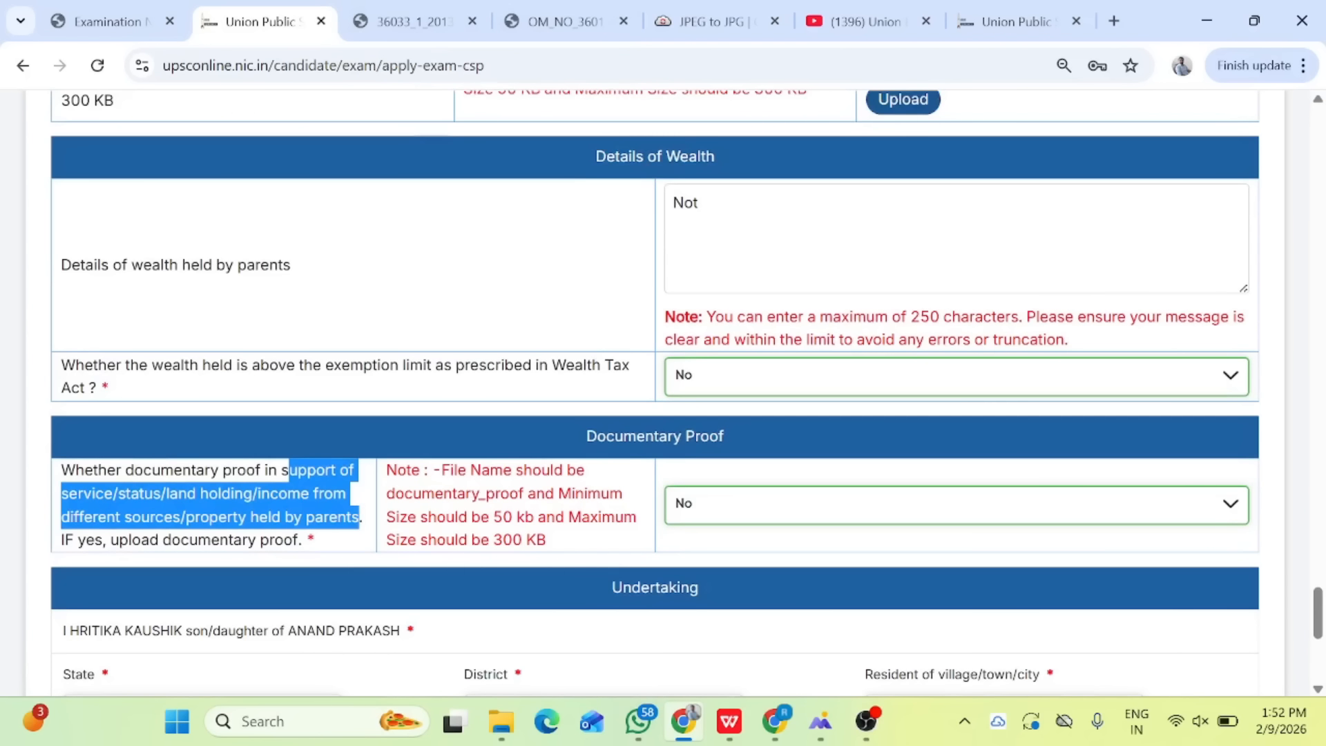
scroll(469, 495, "down", 2)
Check the State and District lists and the Resident field, leaving them unfilled
scroll(469, 496, "down", 1)
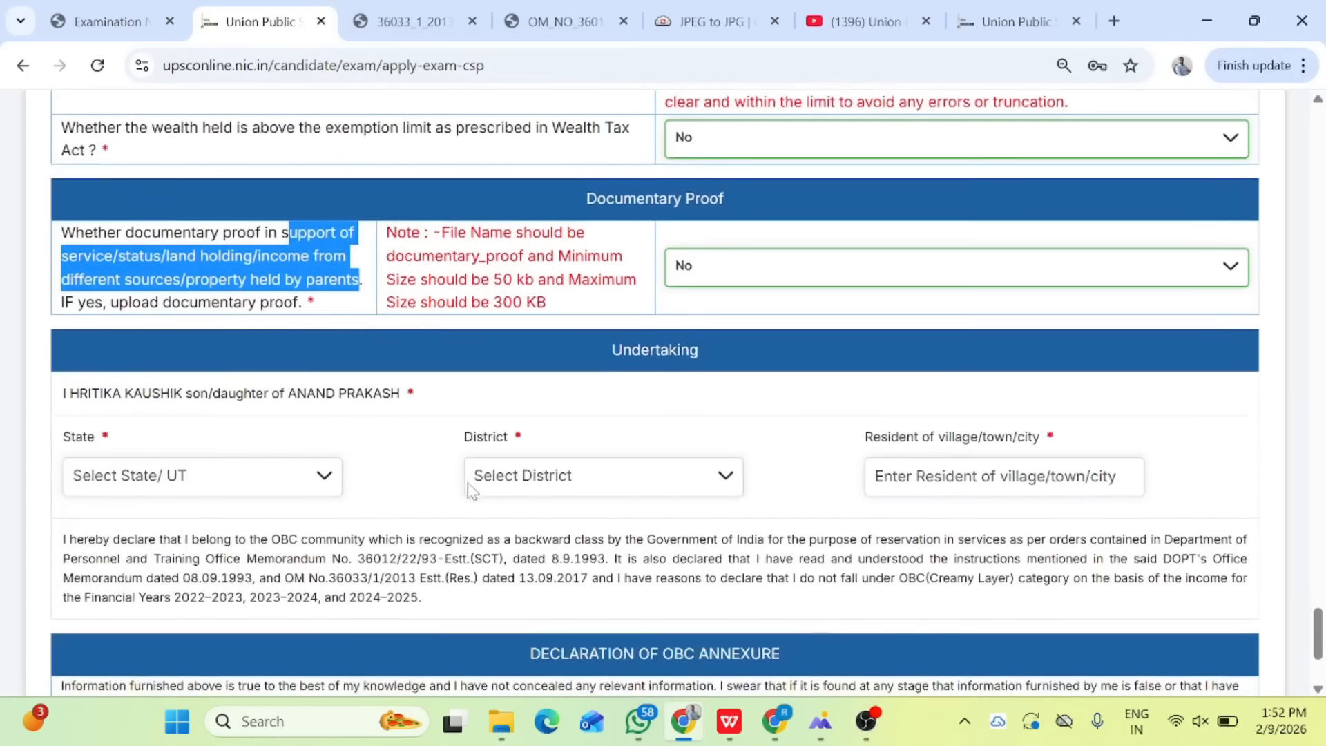
left_click(320, 461)
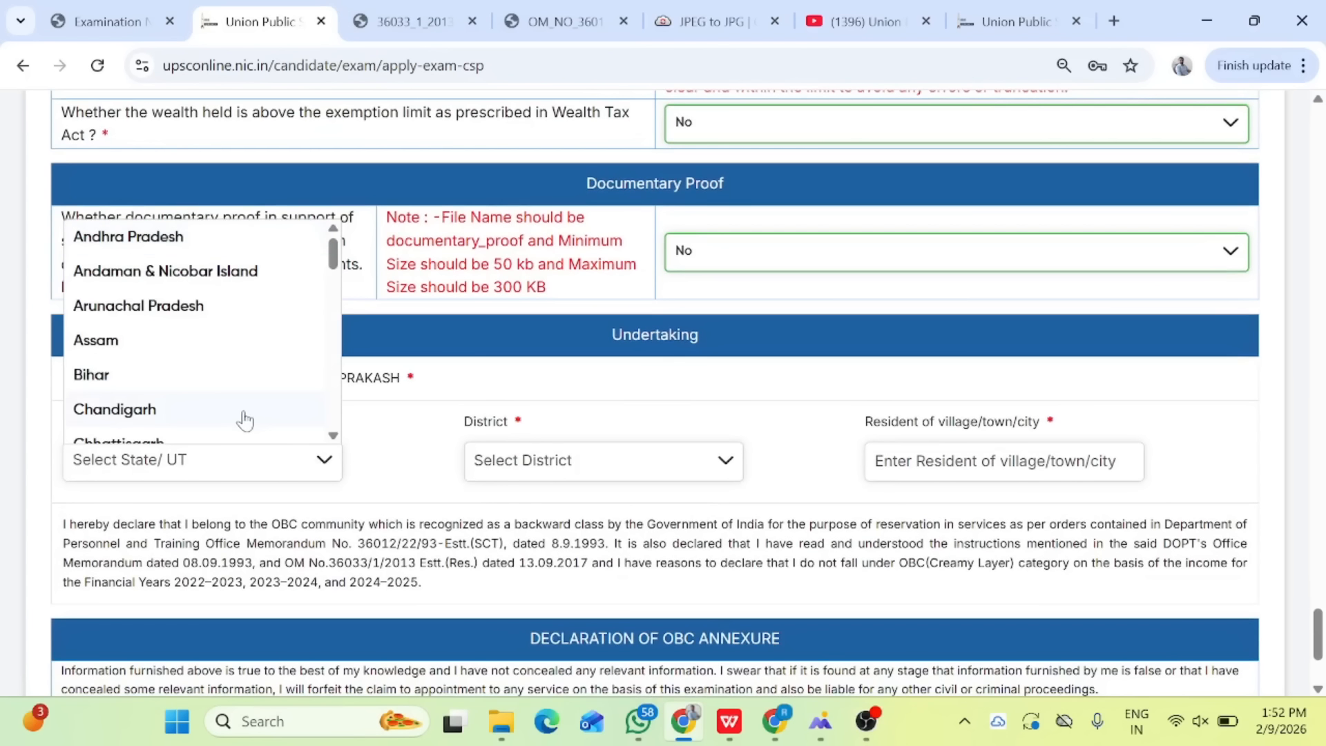
left_click(542, 468)
left_click(319, 475)
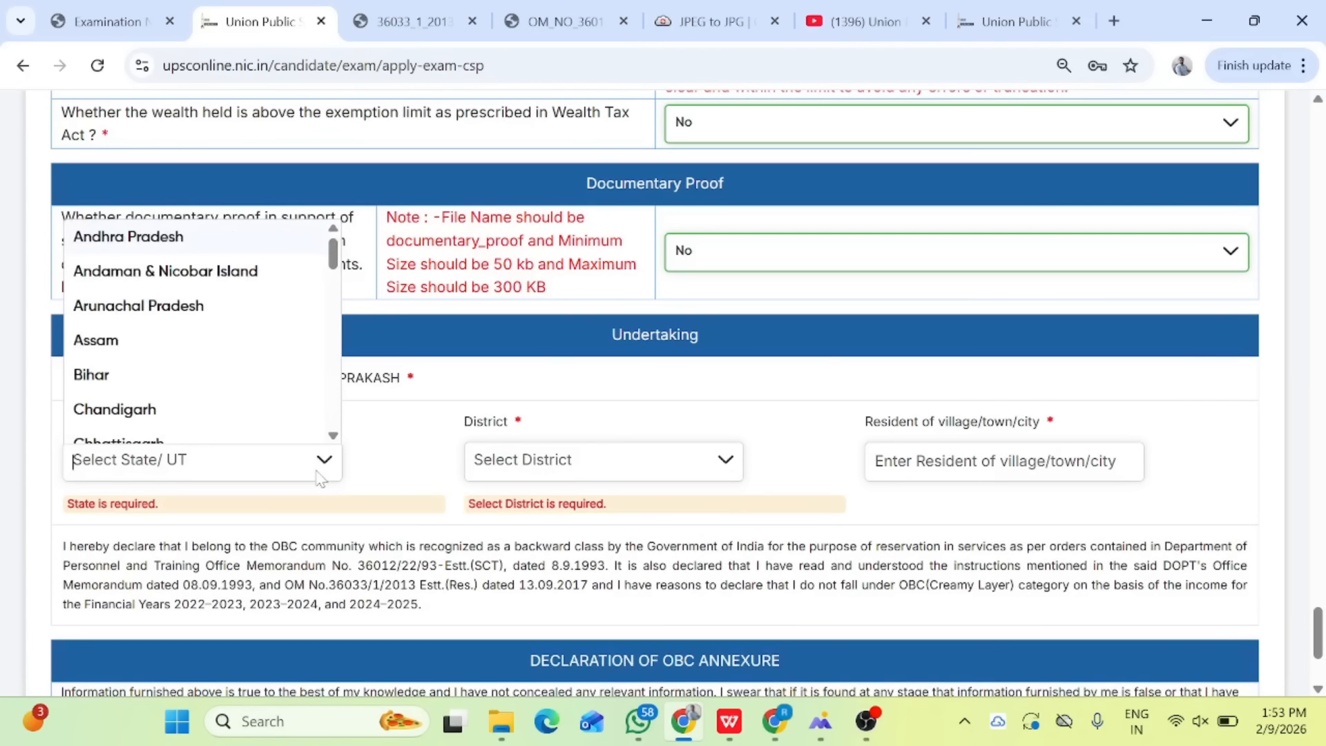
left_click(553, 458)
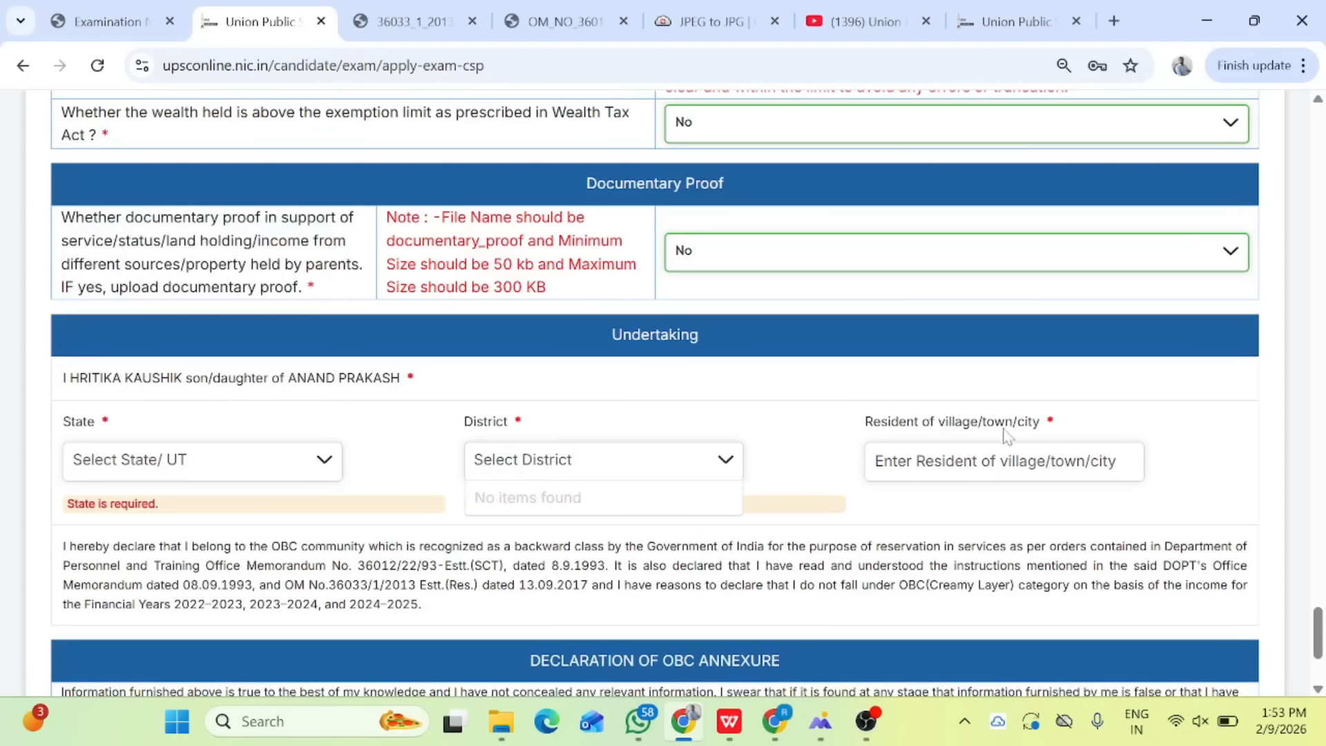
left_click(1105, 462)
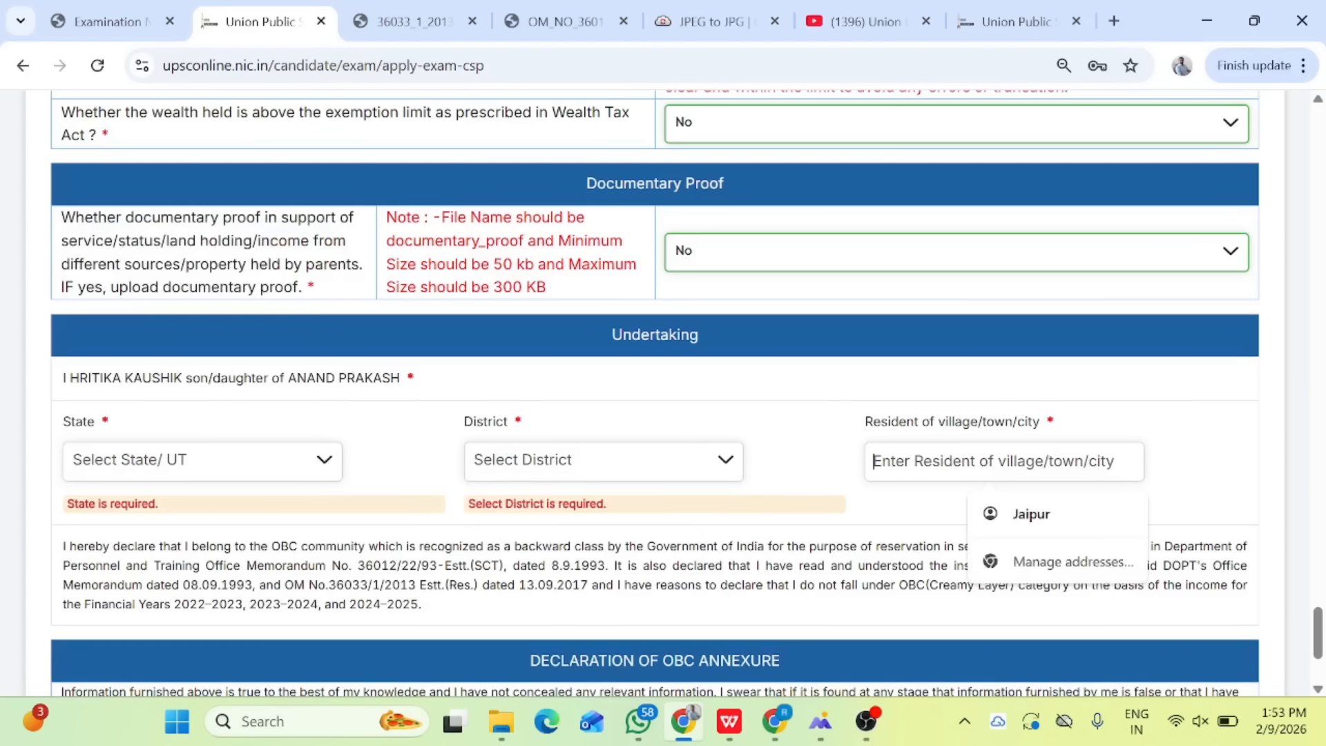
left_click(1159, 434)
Tick the OBC Annexure declaration checkbox and proceed to Next & Review
scroll(1159, 433, "down", 2)
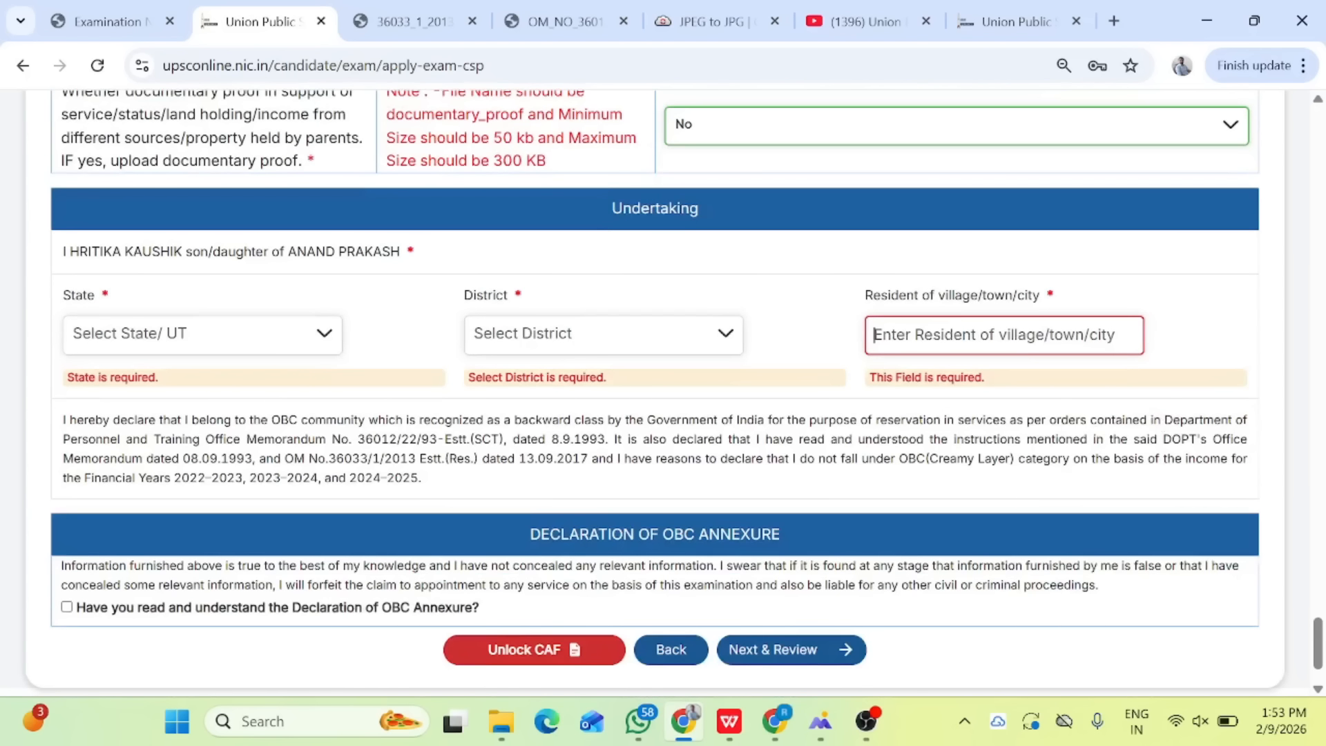
scroll(1159, 433, "down", 1)
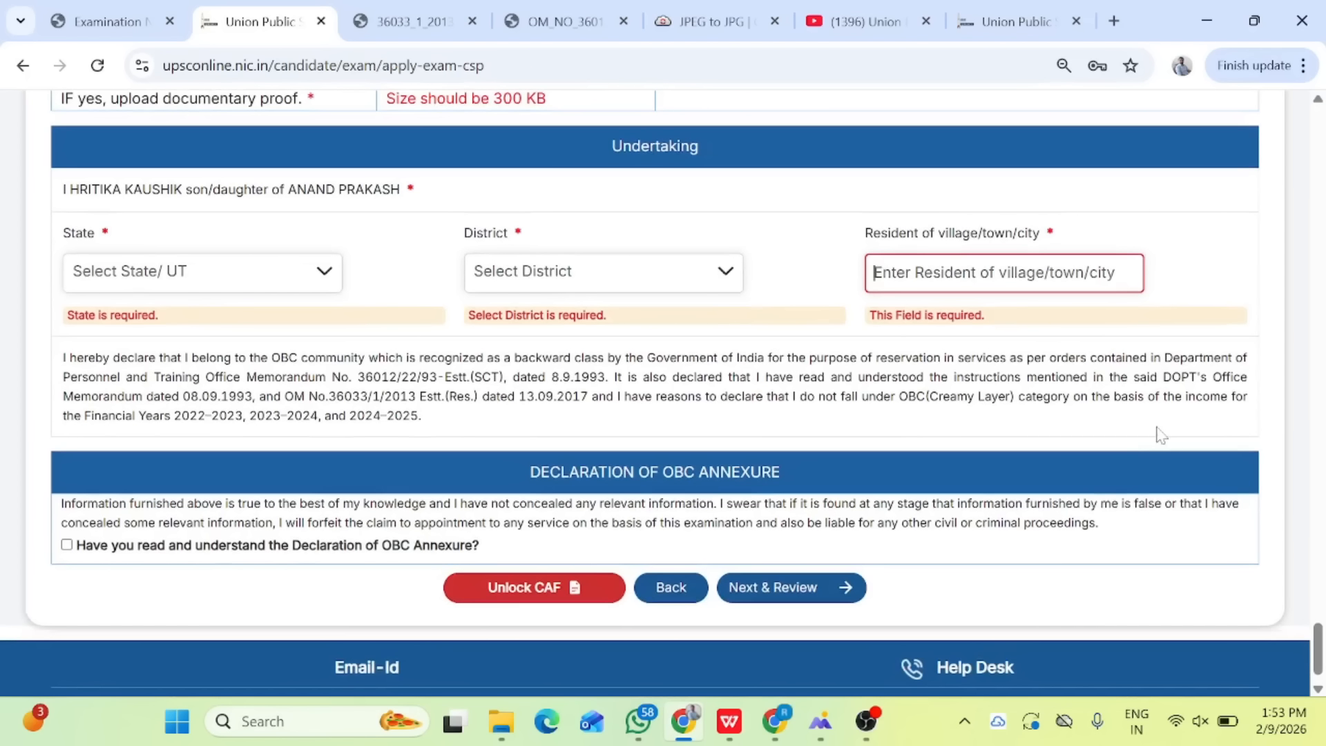
scroll(1159, 434, "down", 1)
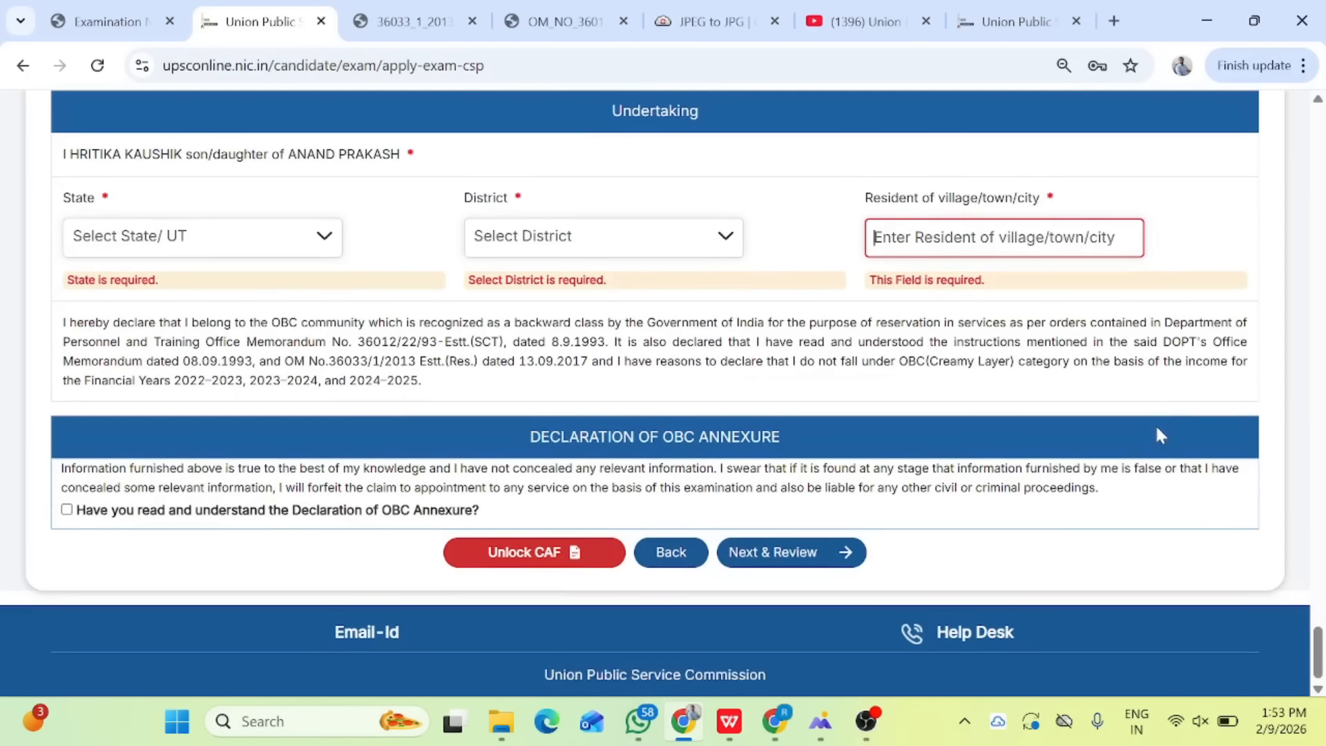
left_click(66, 510)
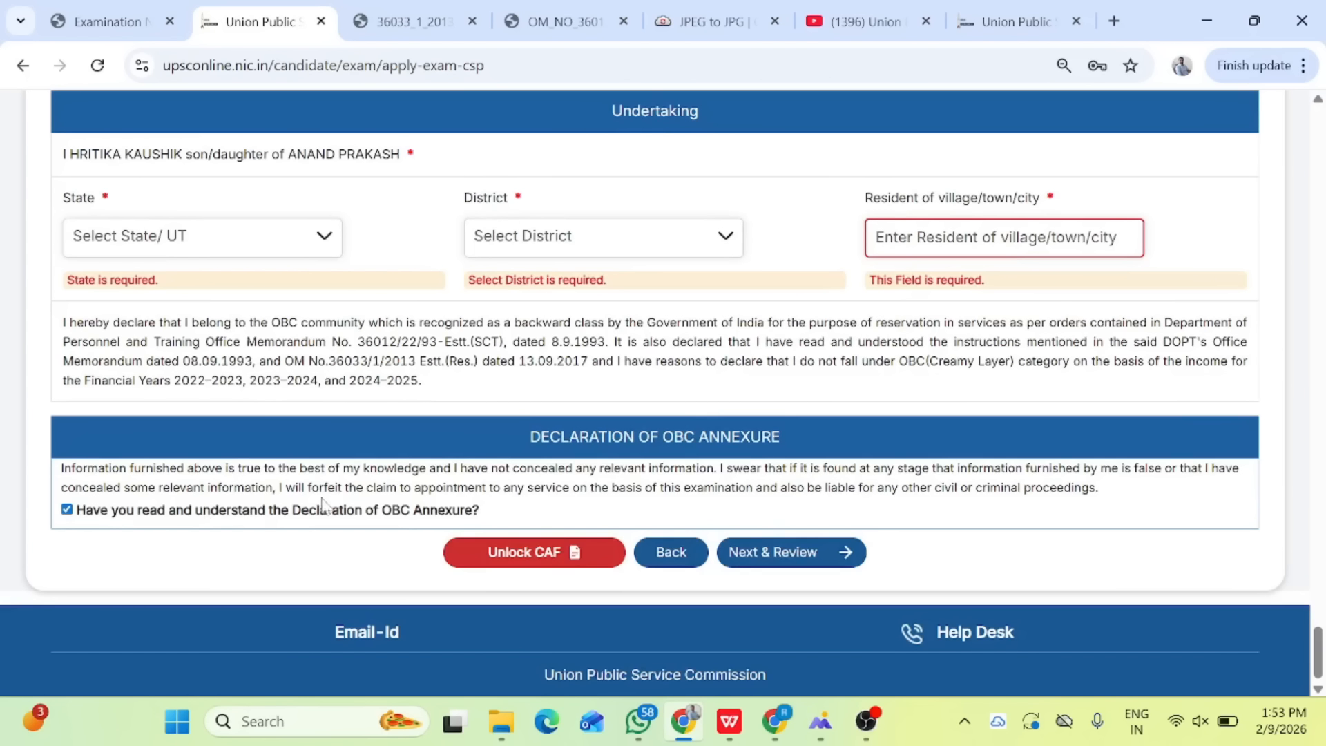
left_click_drag(392, 511, 488, 518)
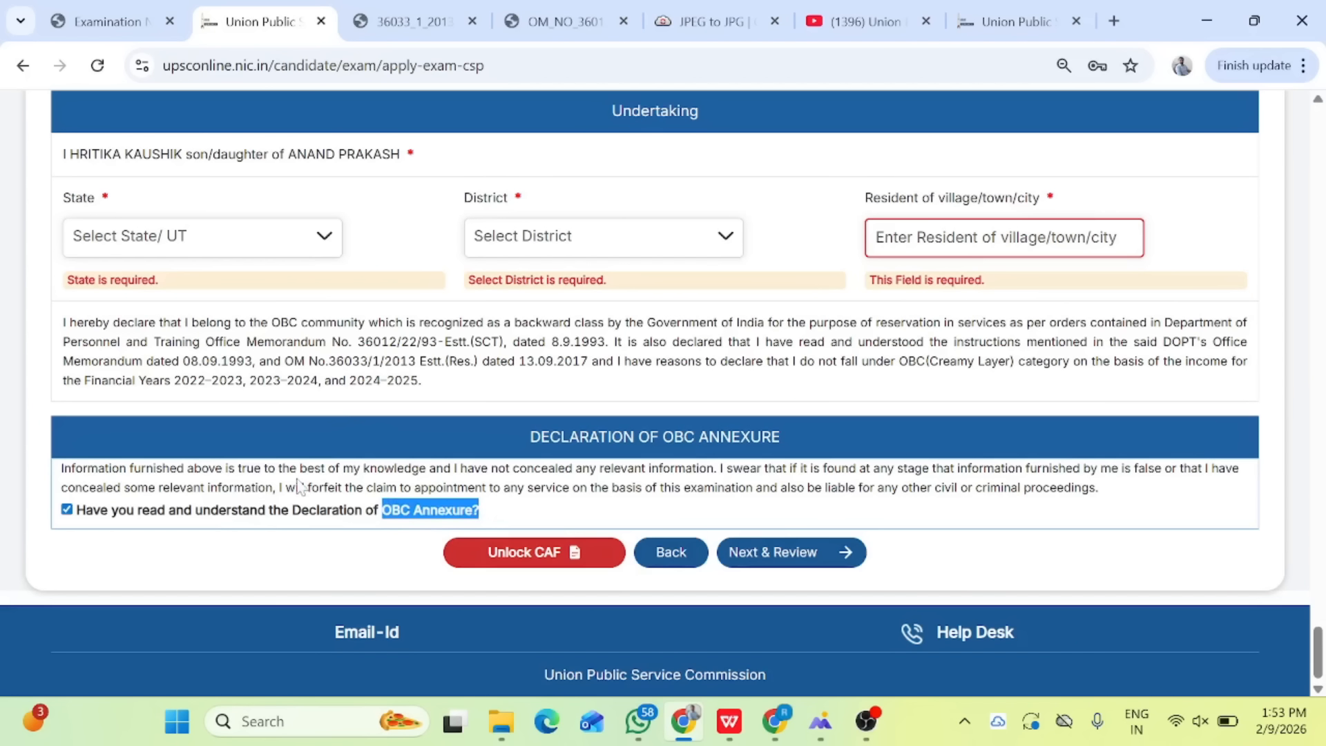
left_click(762, 552)
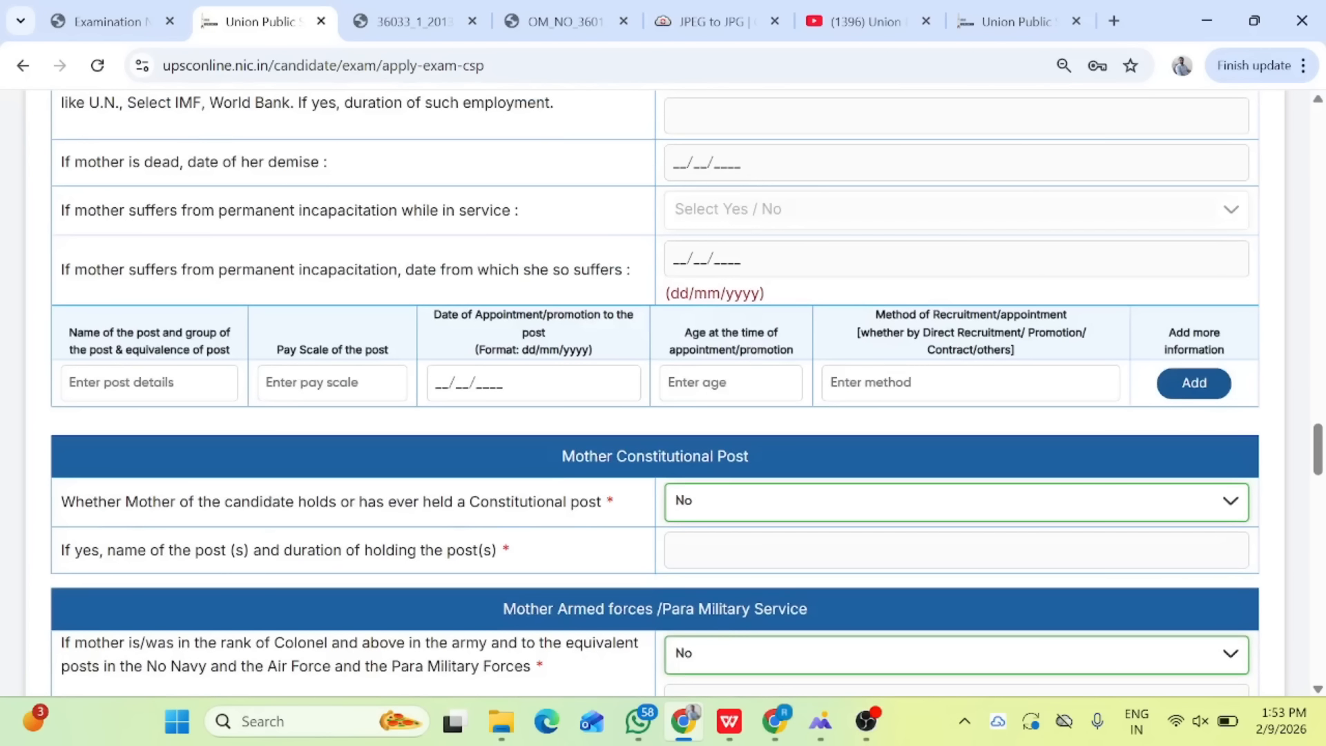
Switch Documentary Proof to Yes so the documentary_proof upload slot appears
scroll(777, 440, "down", 17)
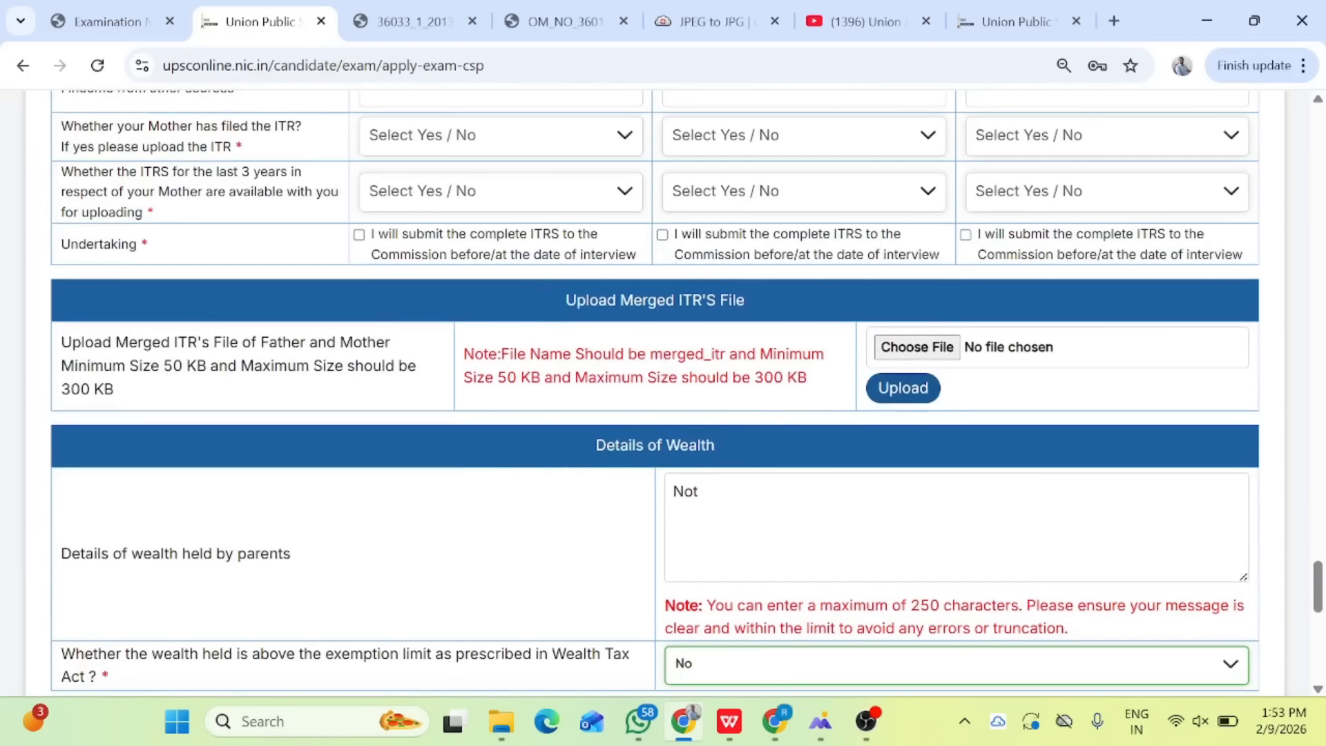
scroll(656, 366, "down", 8)
scroll(656, 366, "up", 2)
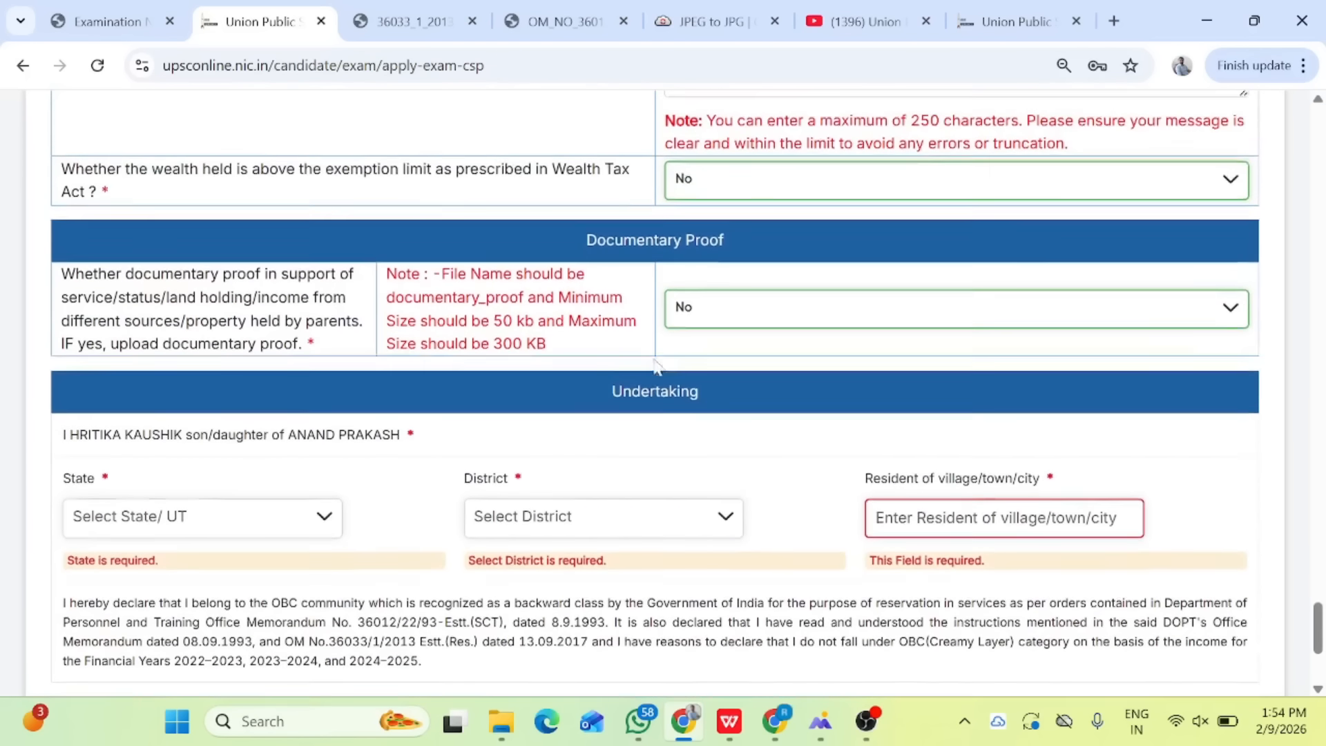
left_click(716, 323)
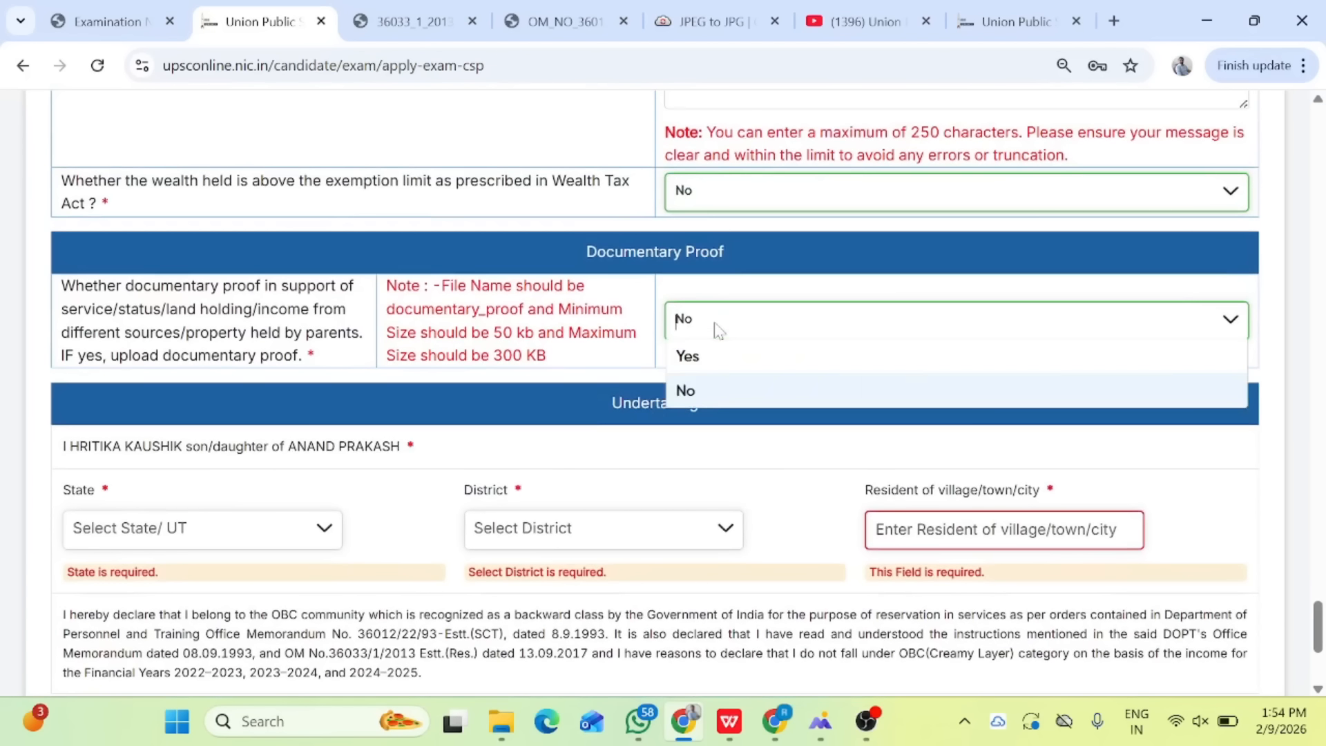
left_click(688, 355)
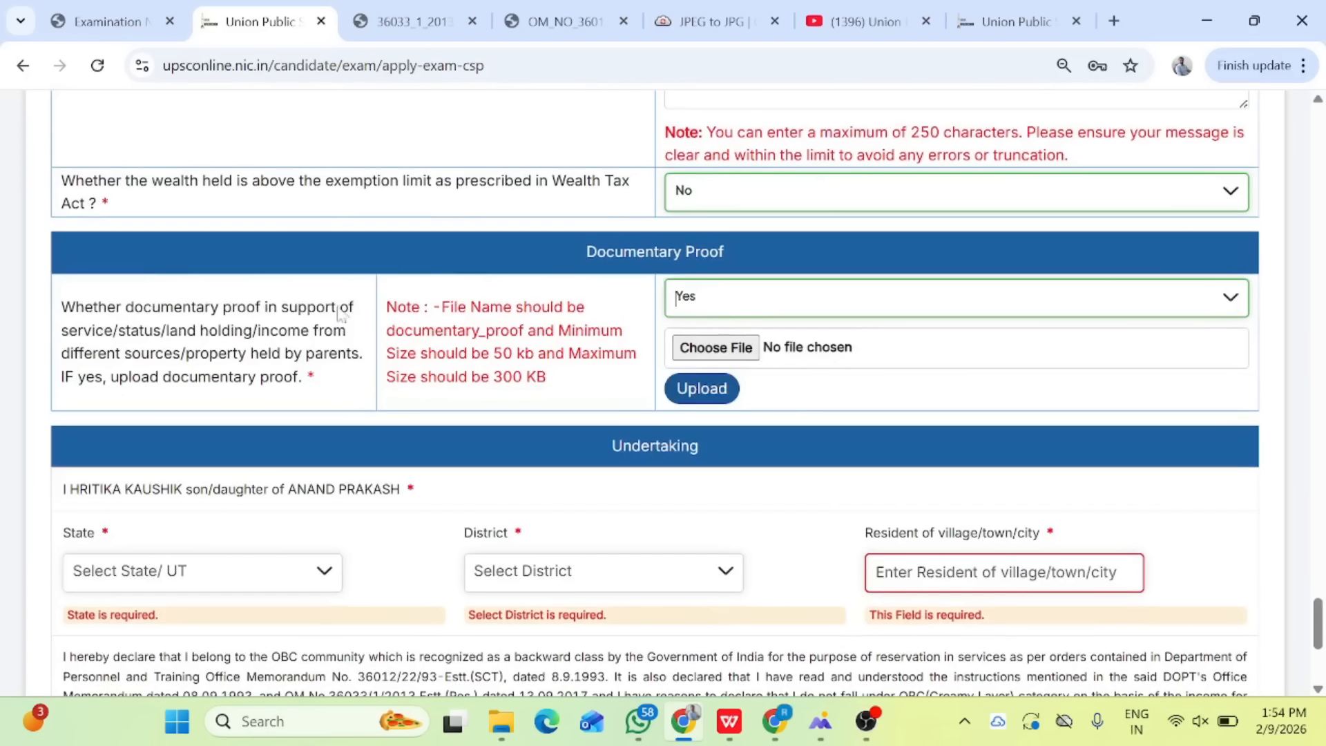
left_click_drag(61, 307, 299, 392)
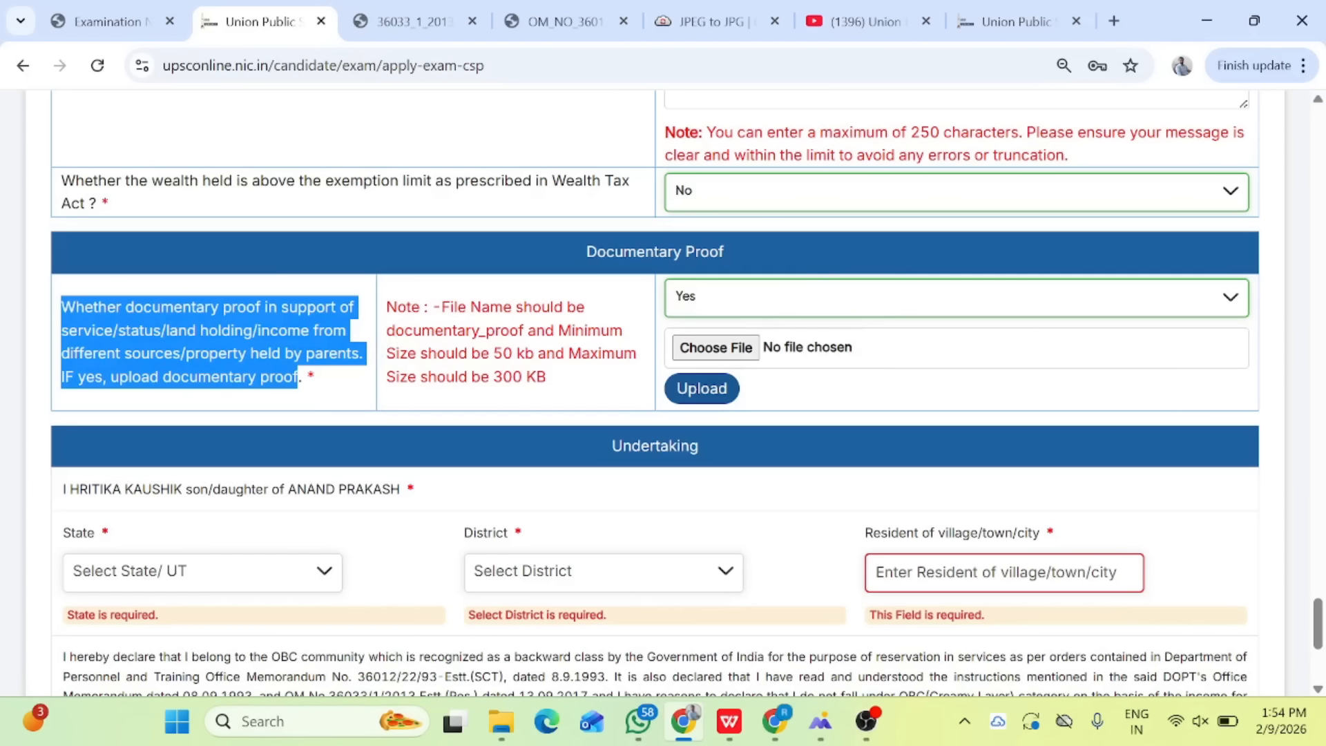
left_click_drag(386, 330, 524, 331)
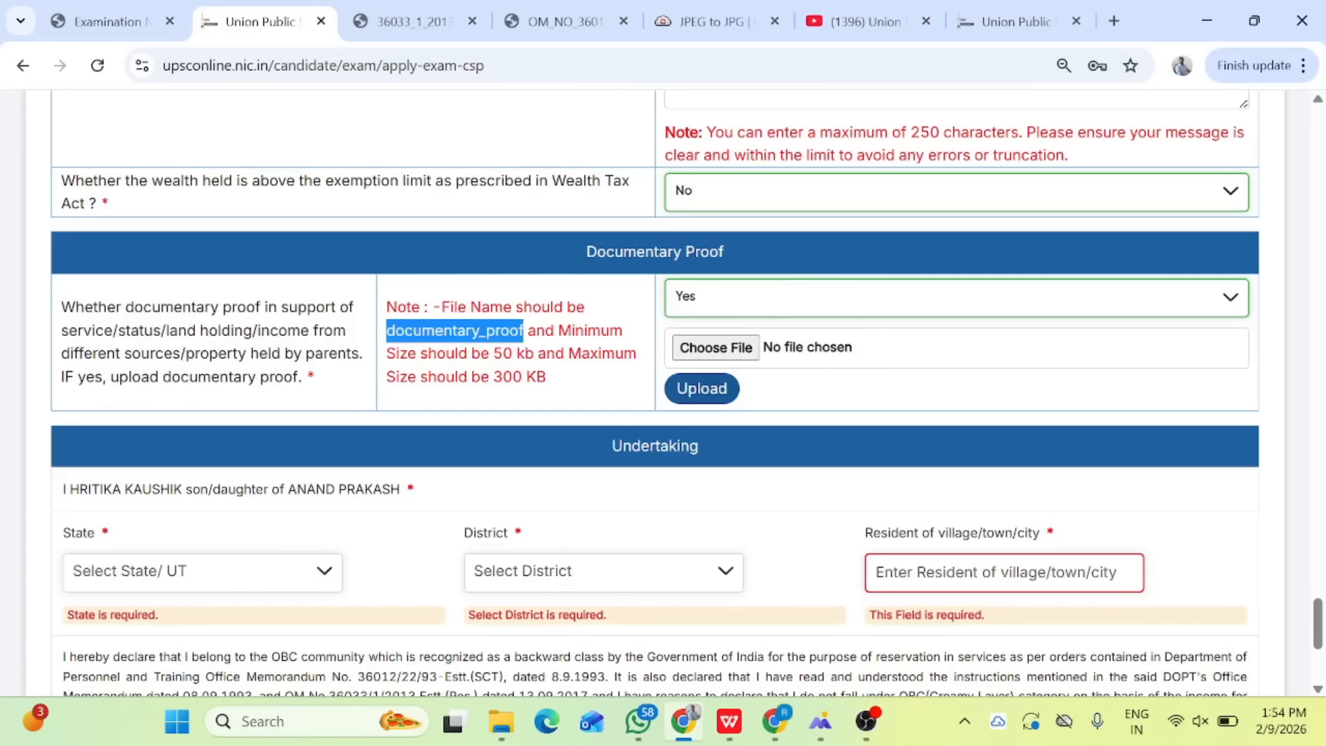
scroll(778, 413, "down", 5)
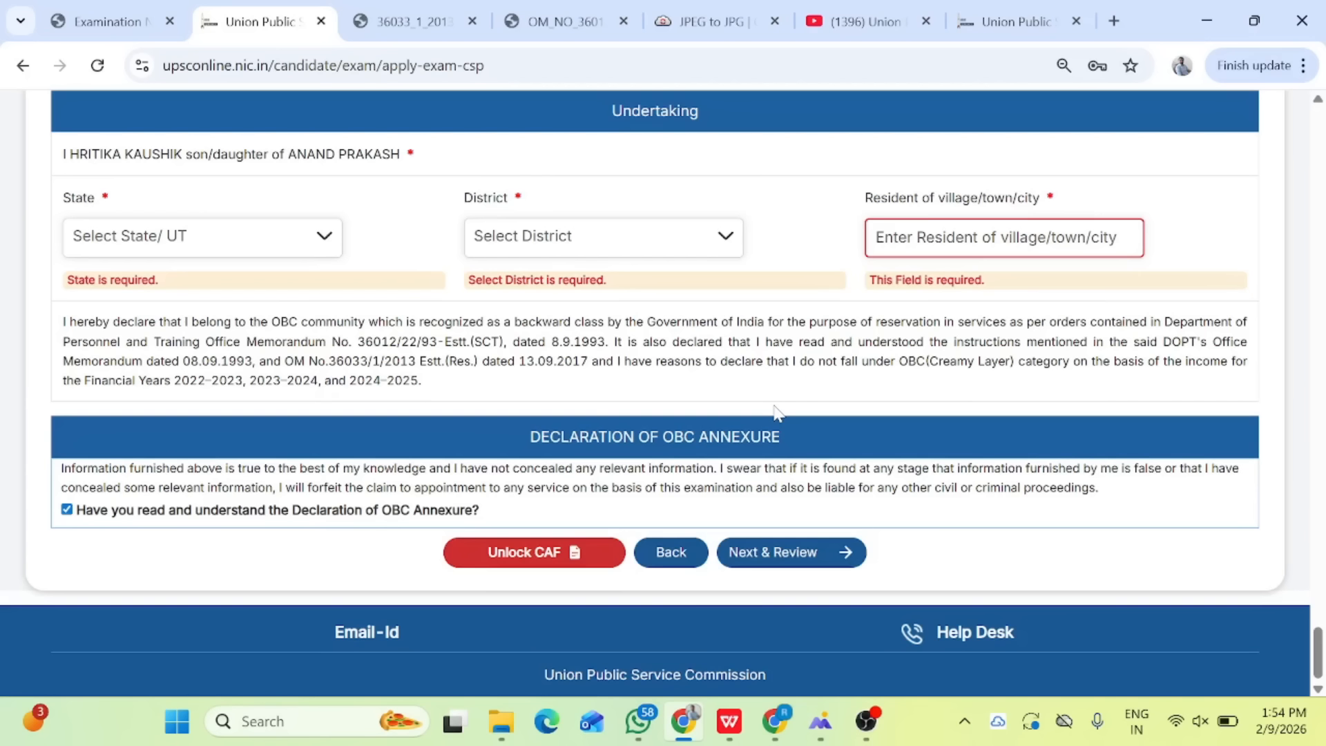